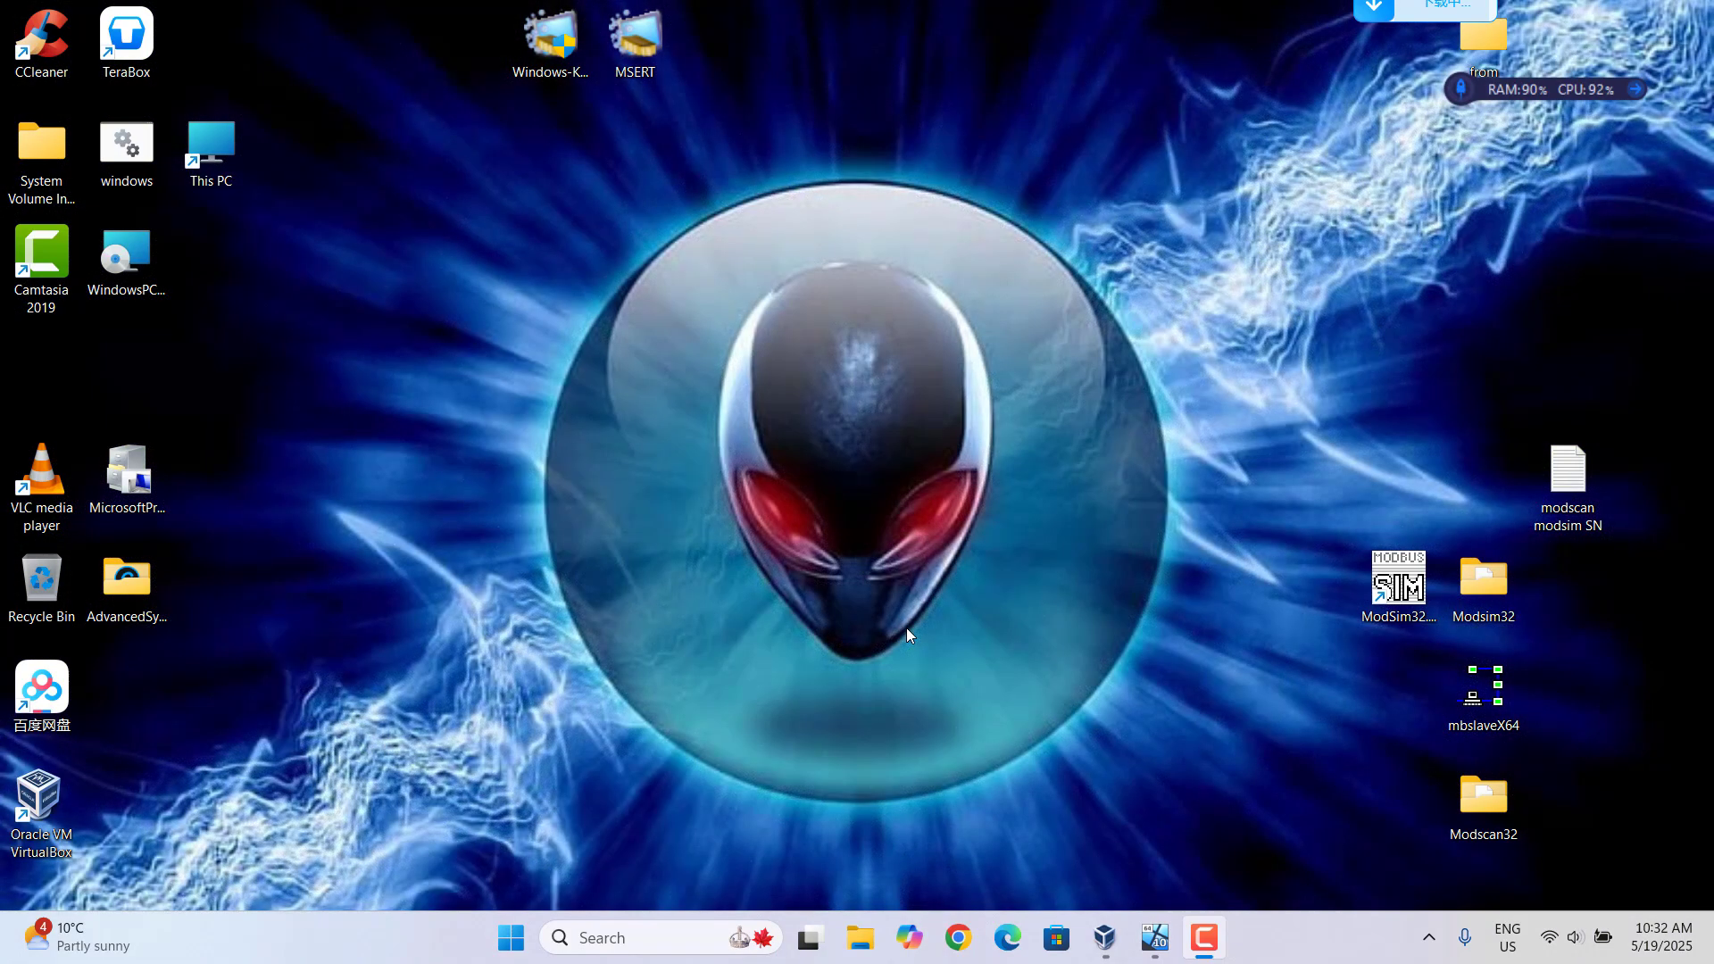
Switch to Unity Pro XL in the virtual machine and create a project with the BMX P34 2020 CPU and BMX XBP 0400 rack
click(1155, 935)
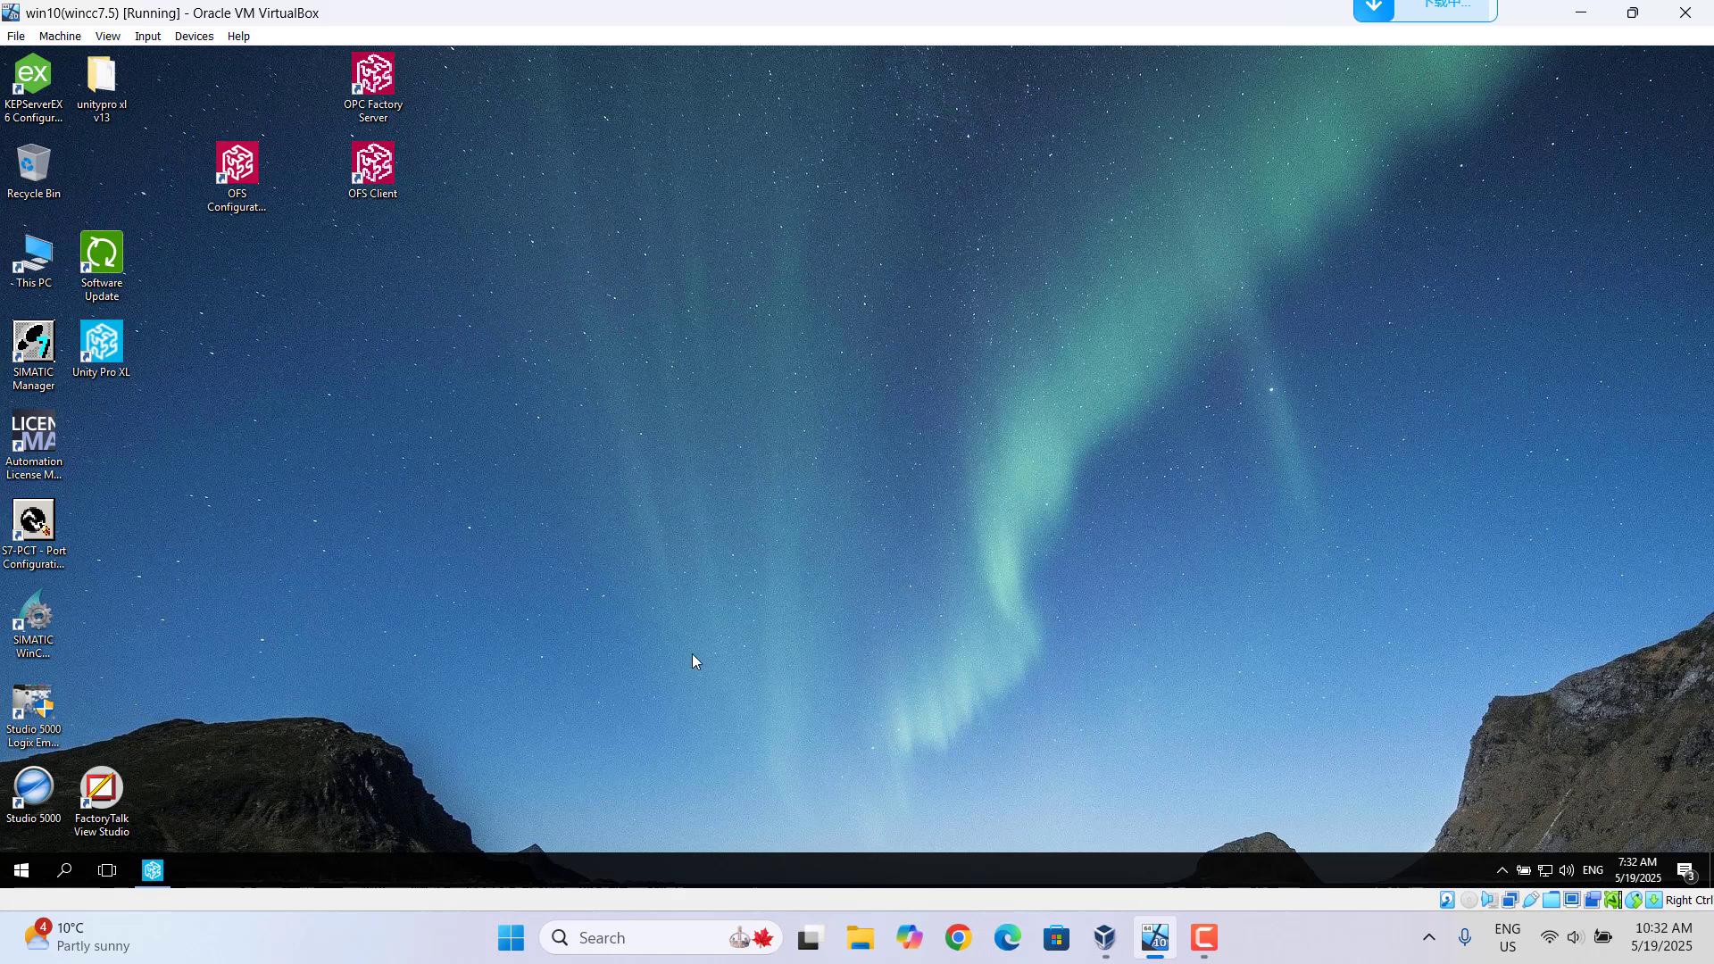
click(155, 876)
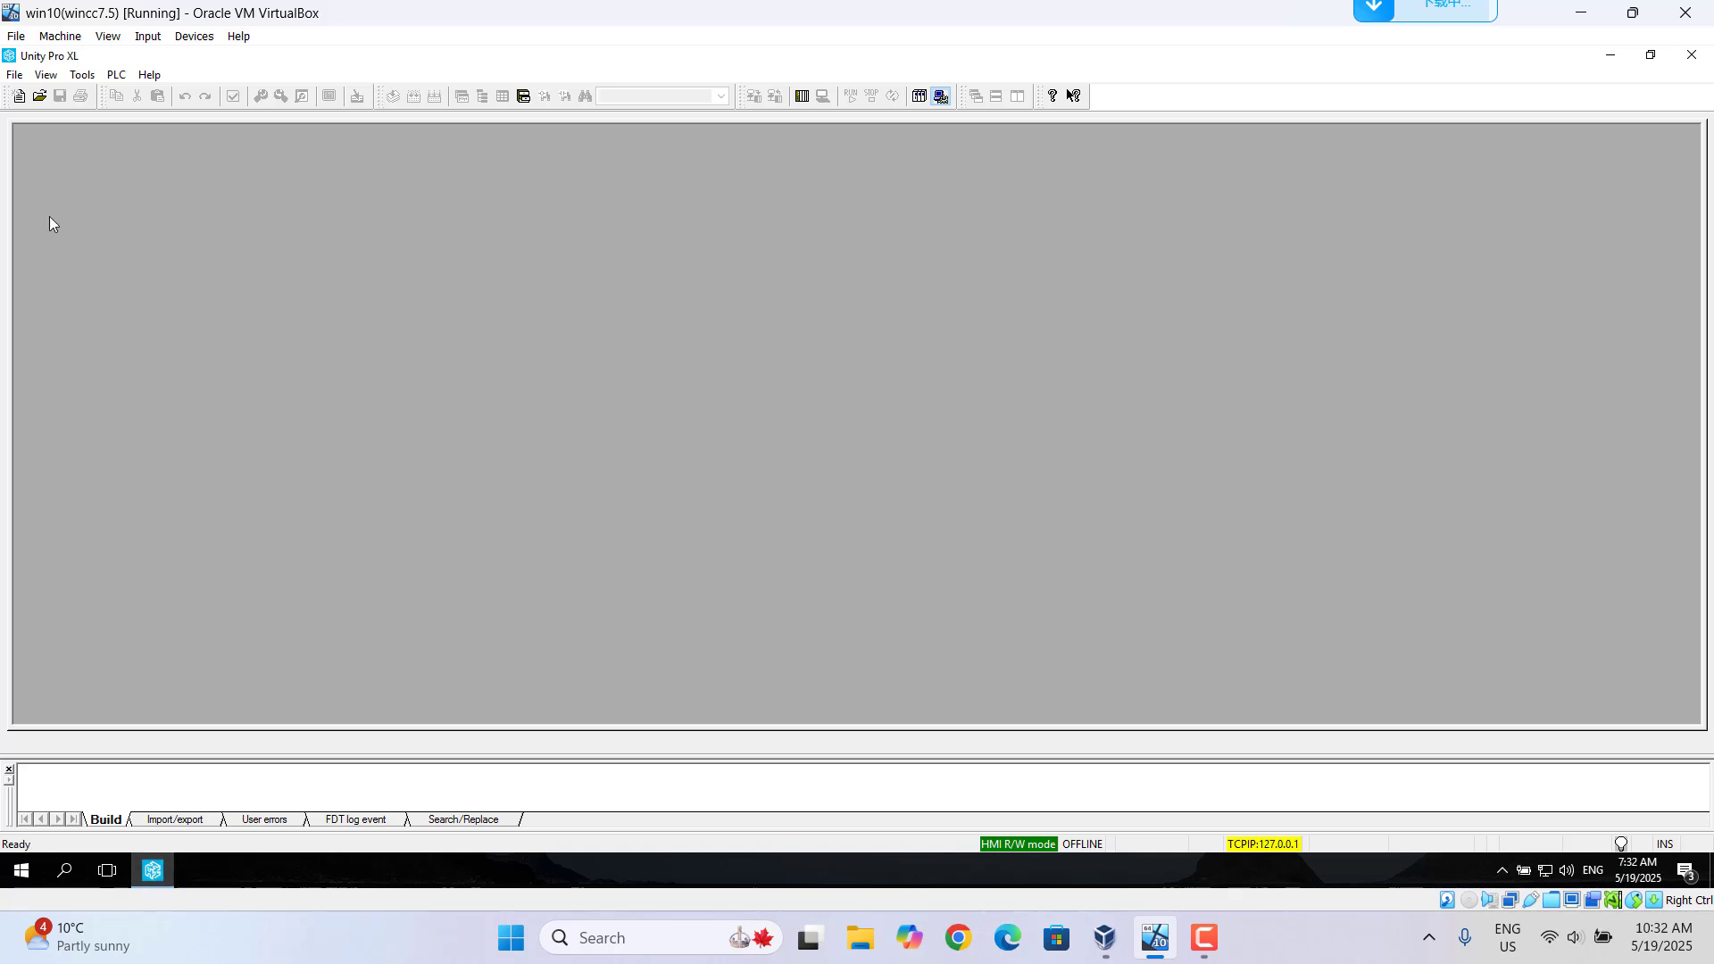
click(17, 97)
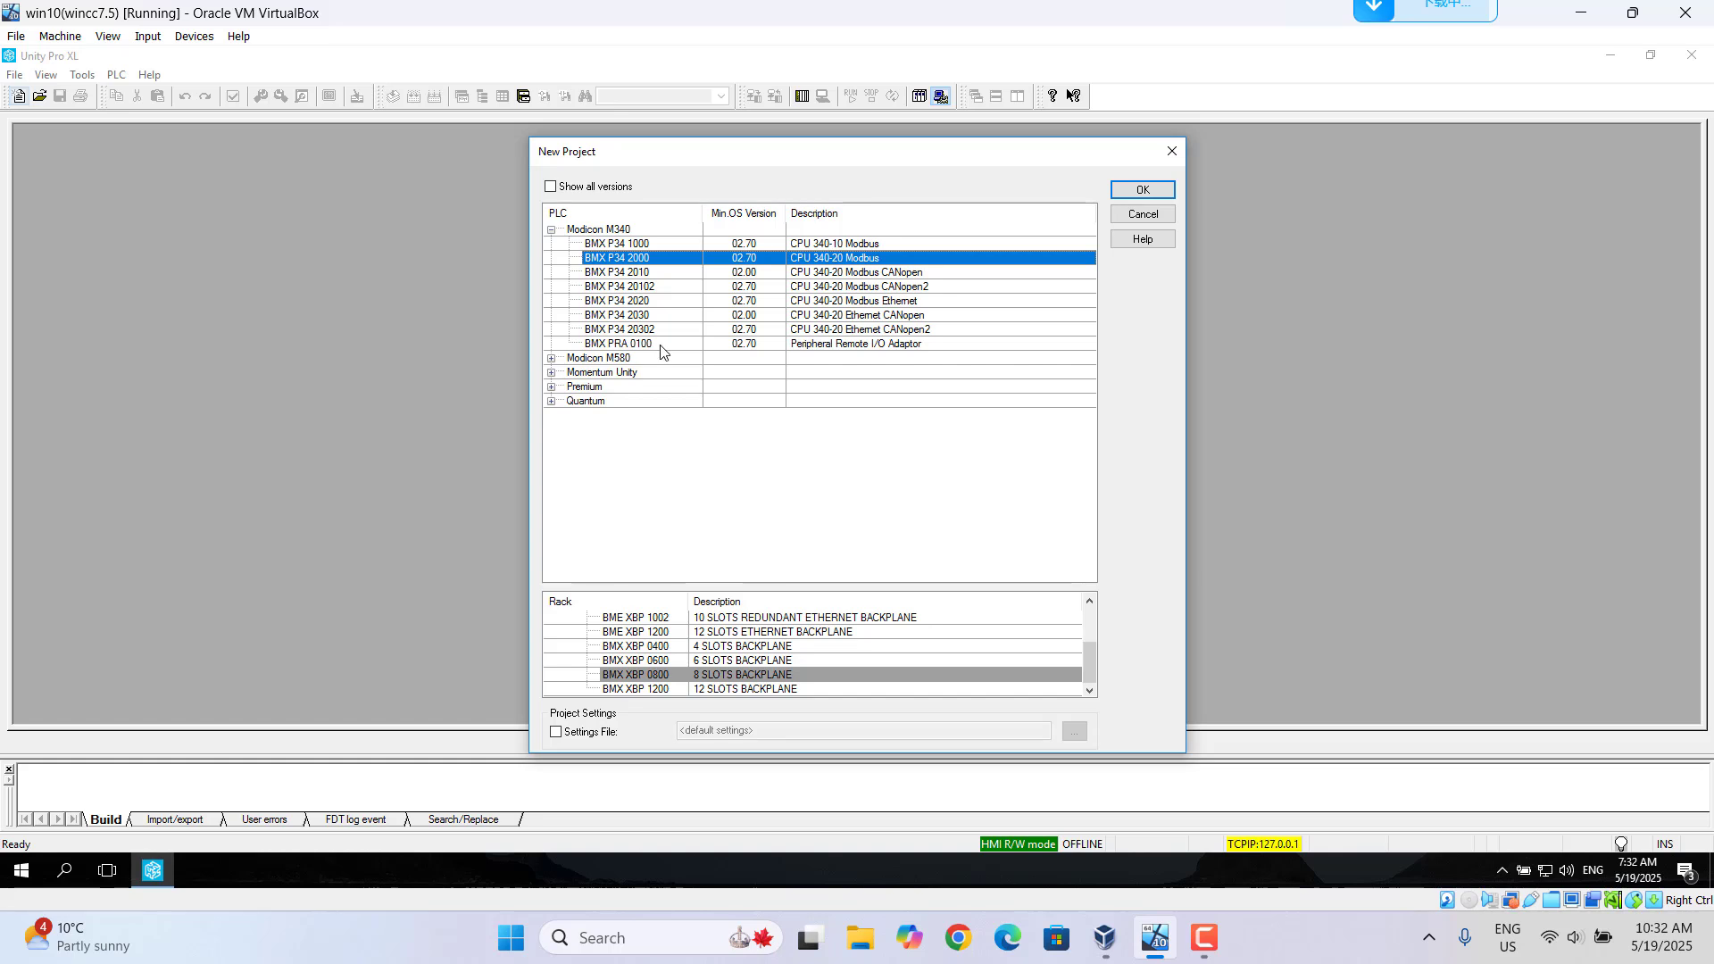
click(636, 301)
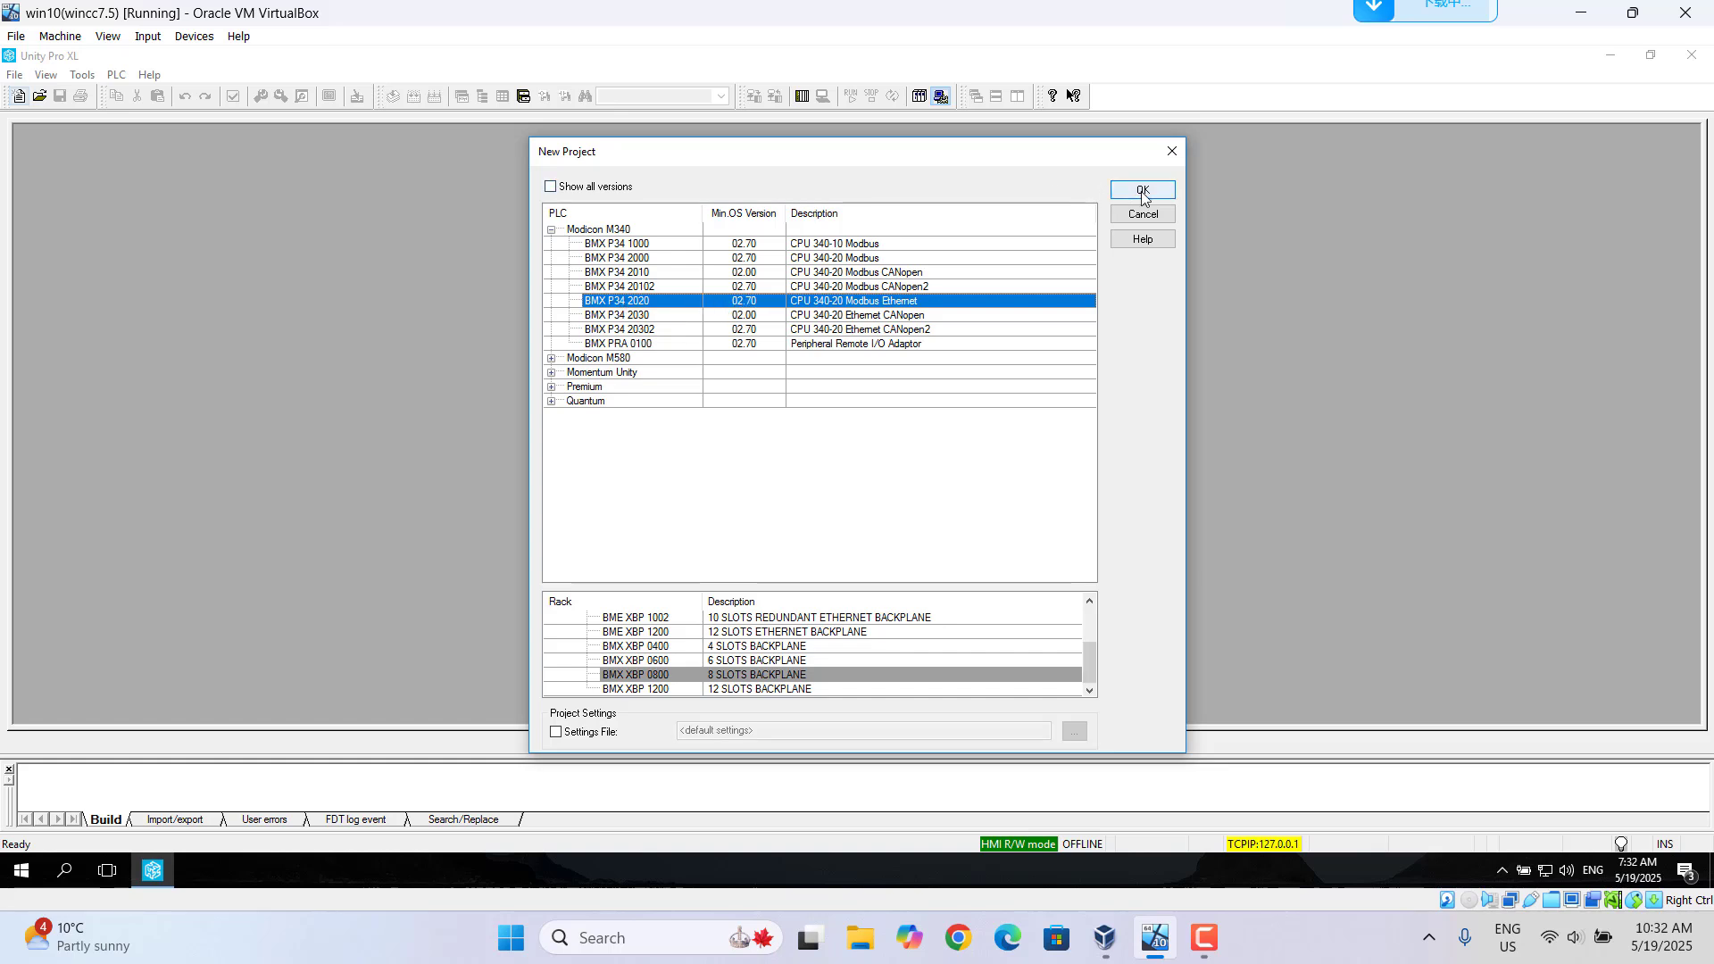
click(728, 648)
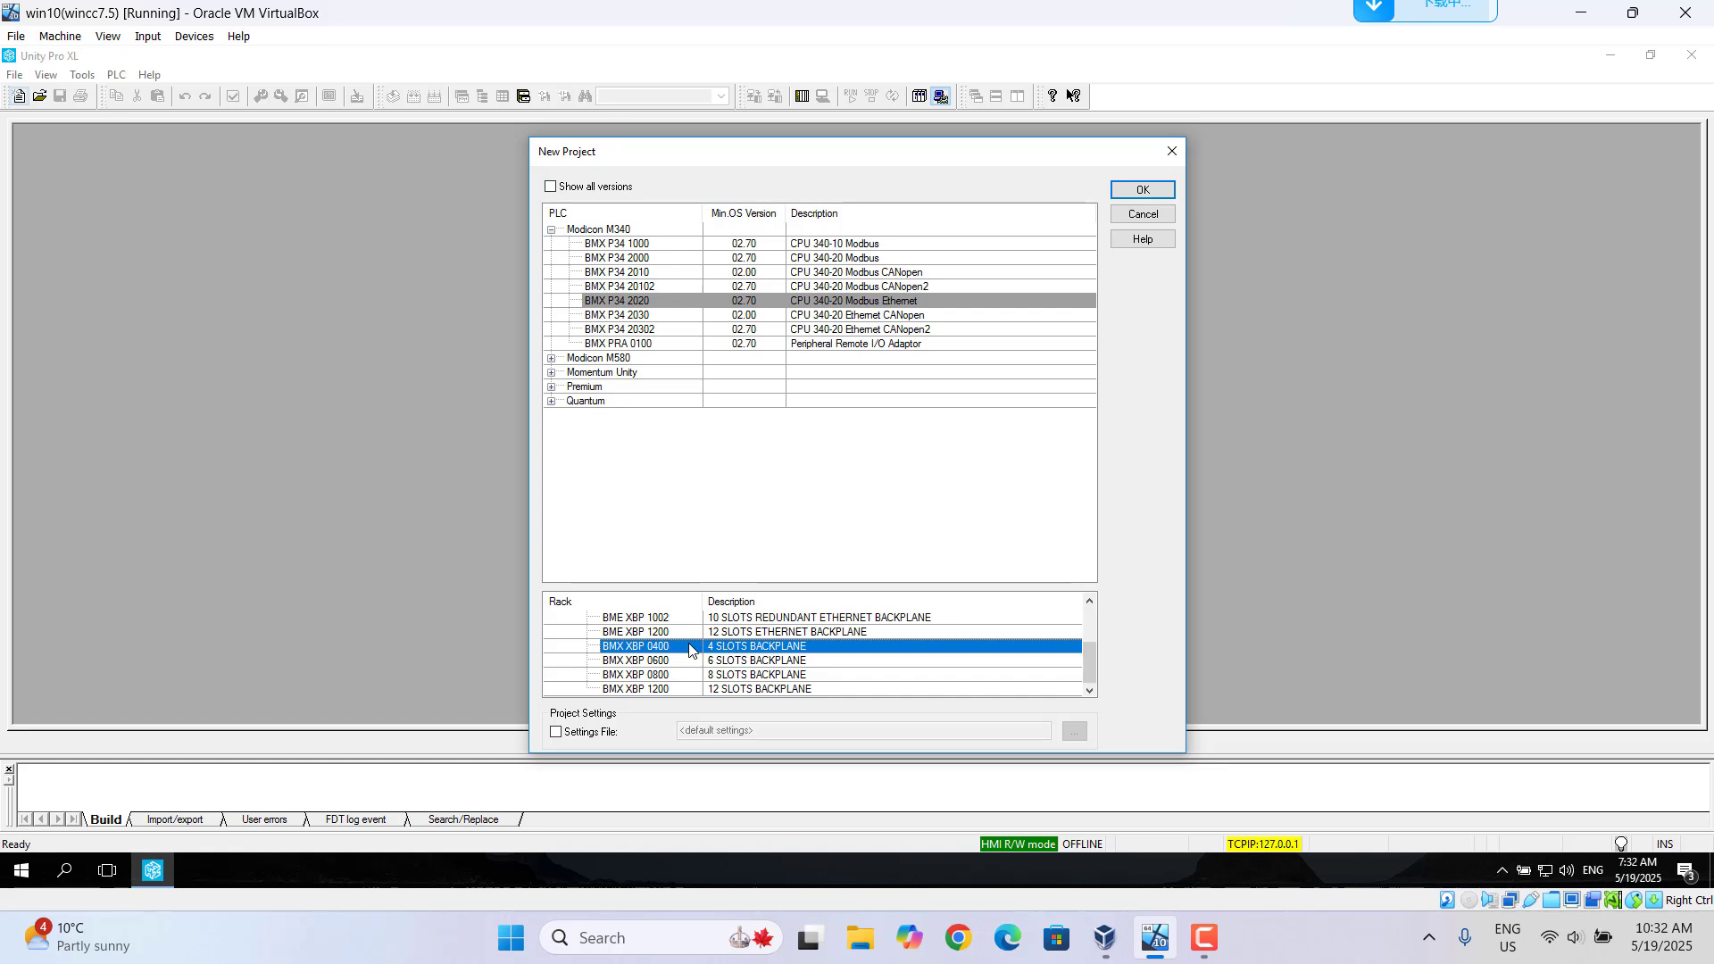
click(1141, 191)
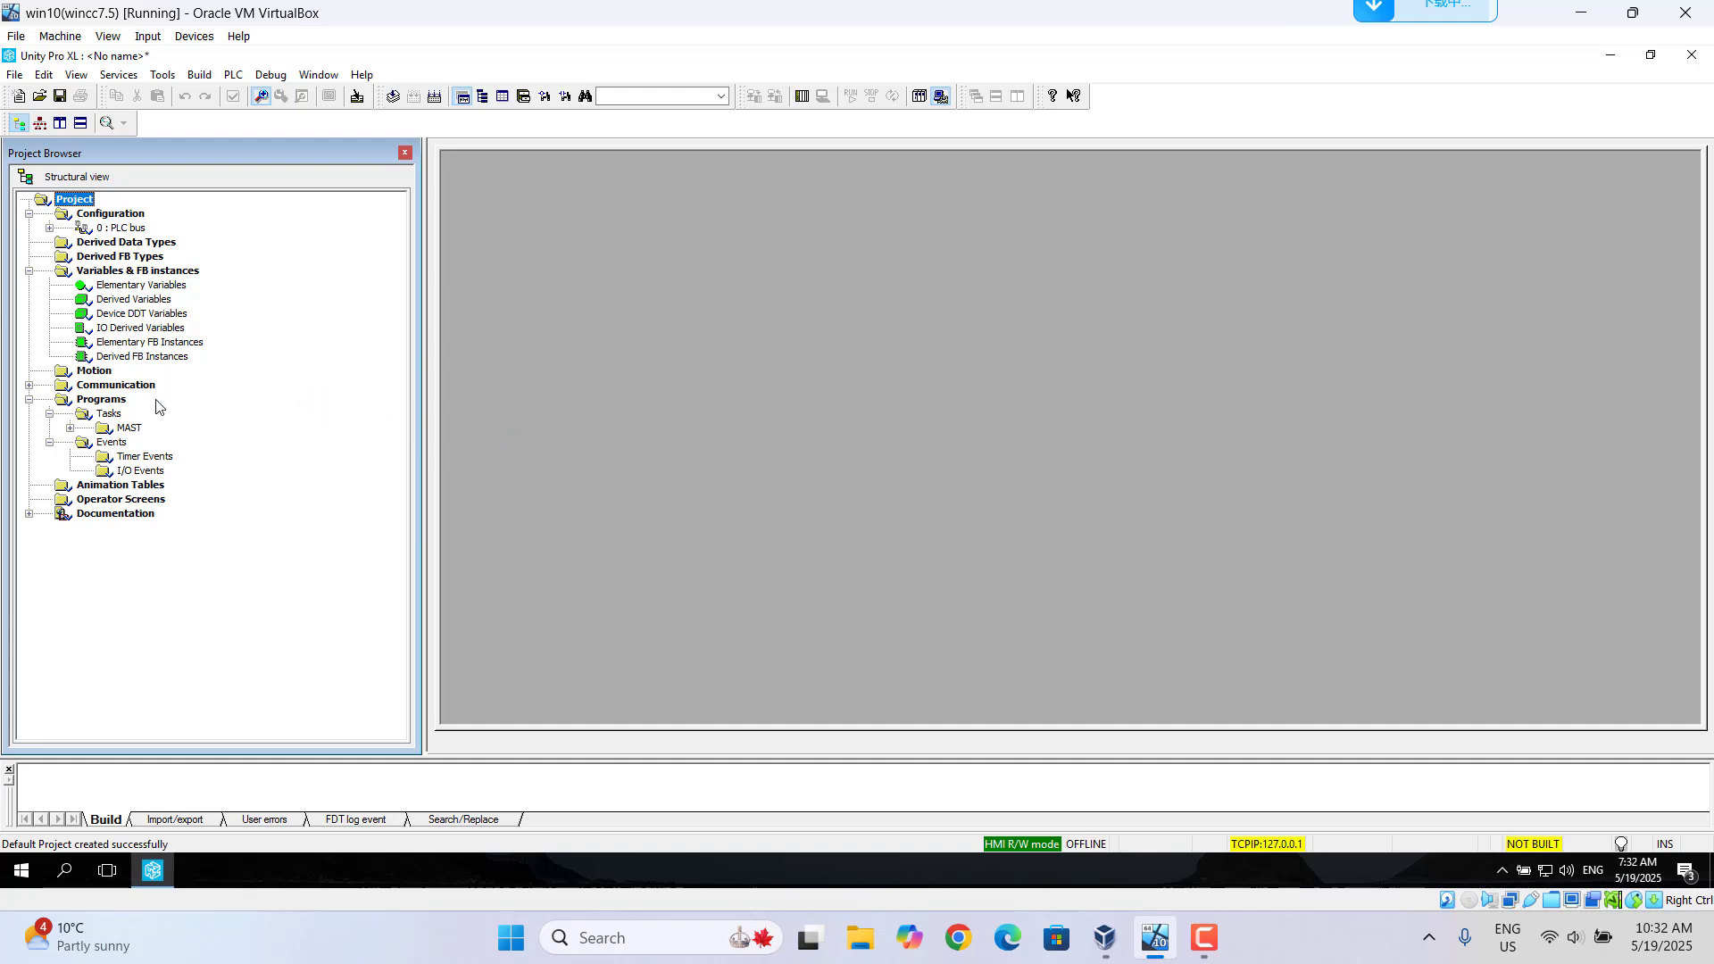
Add a new Ethernet network under the project's Communication networks
click(29, 386)
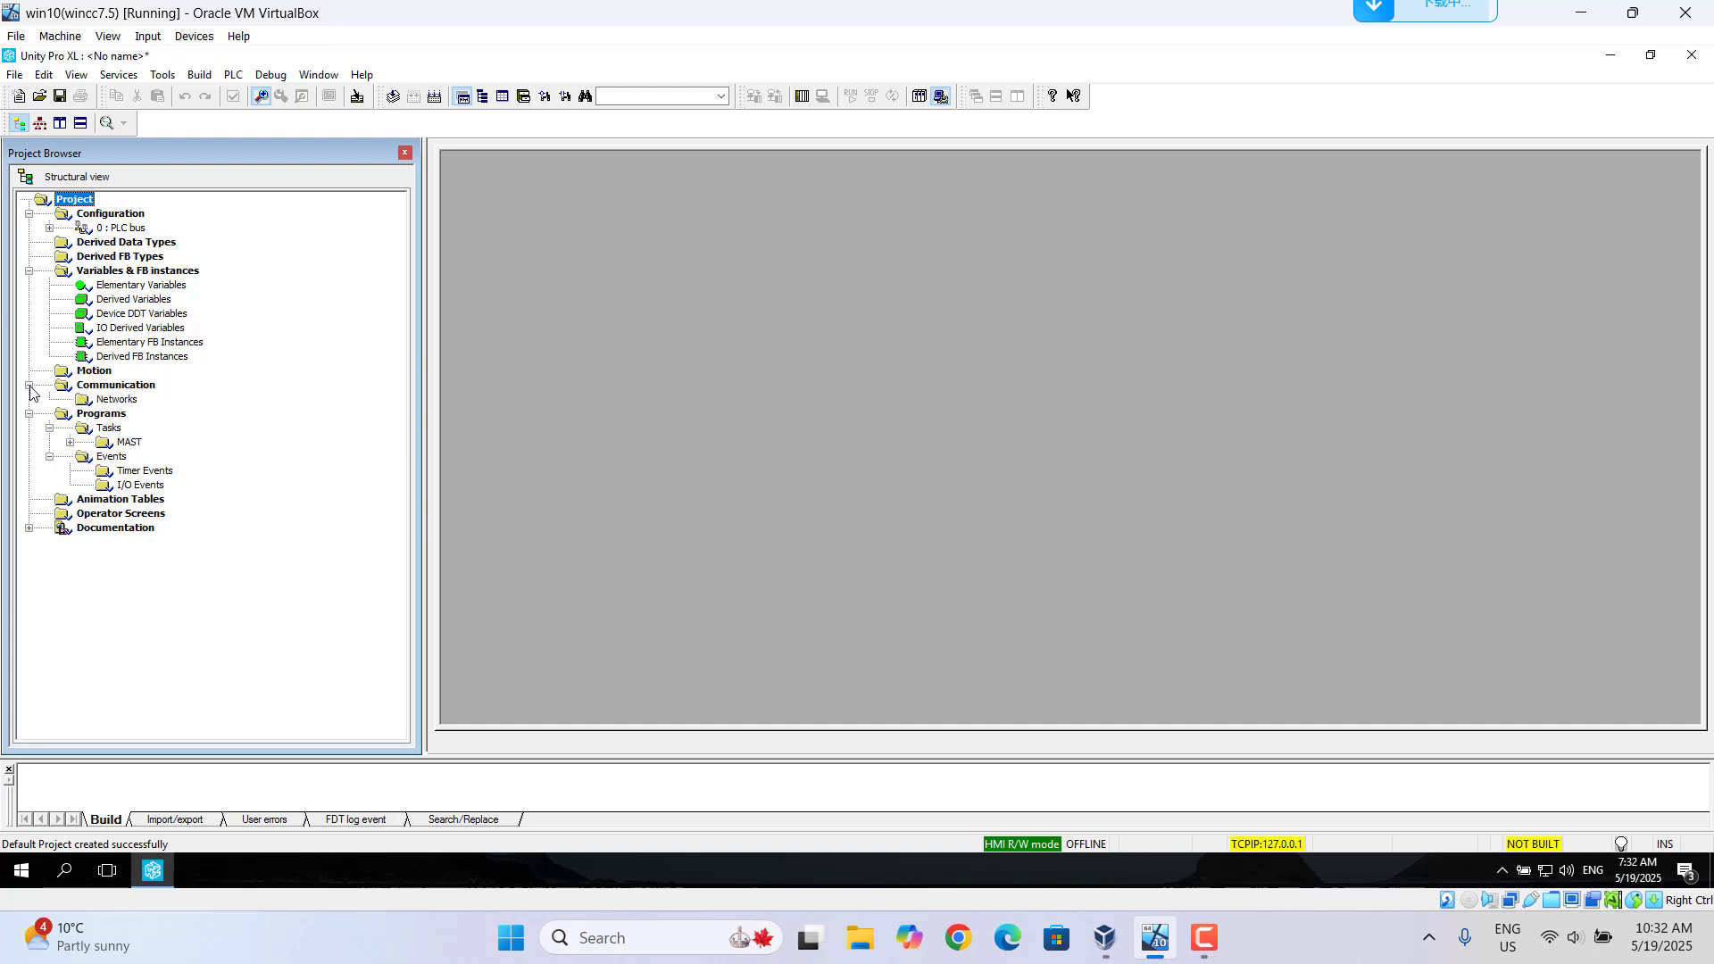
click(119, 403)
right_click(121, 409)
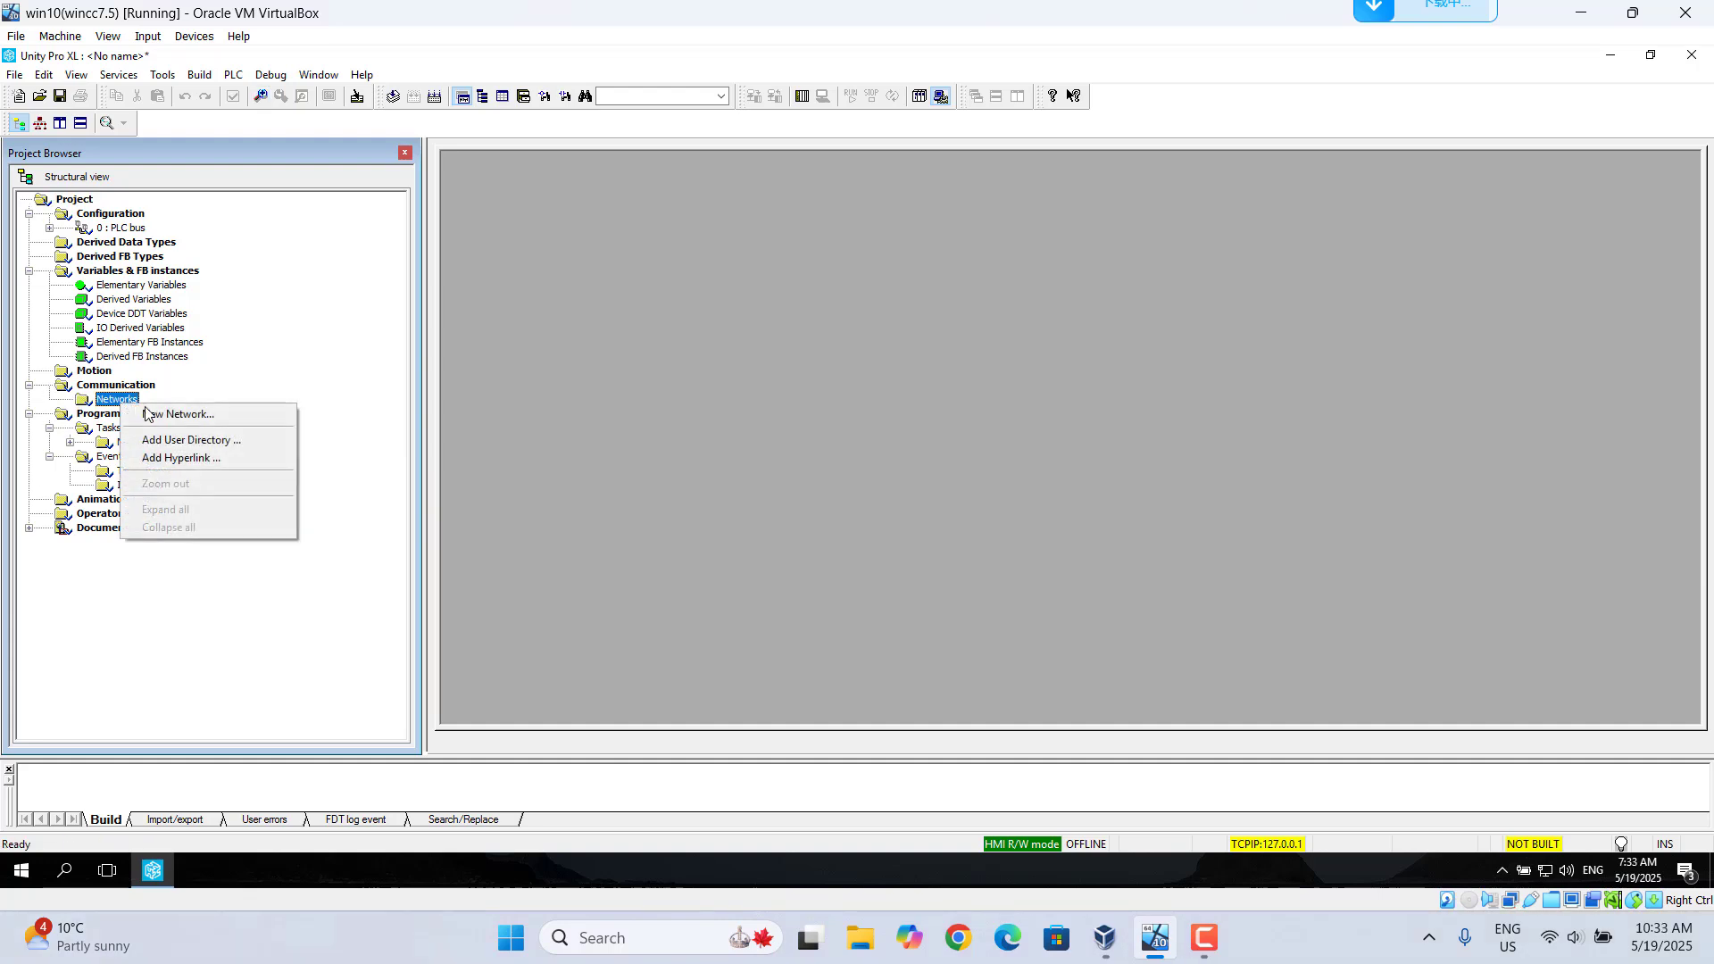
click(165, 416)
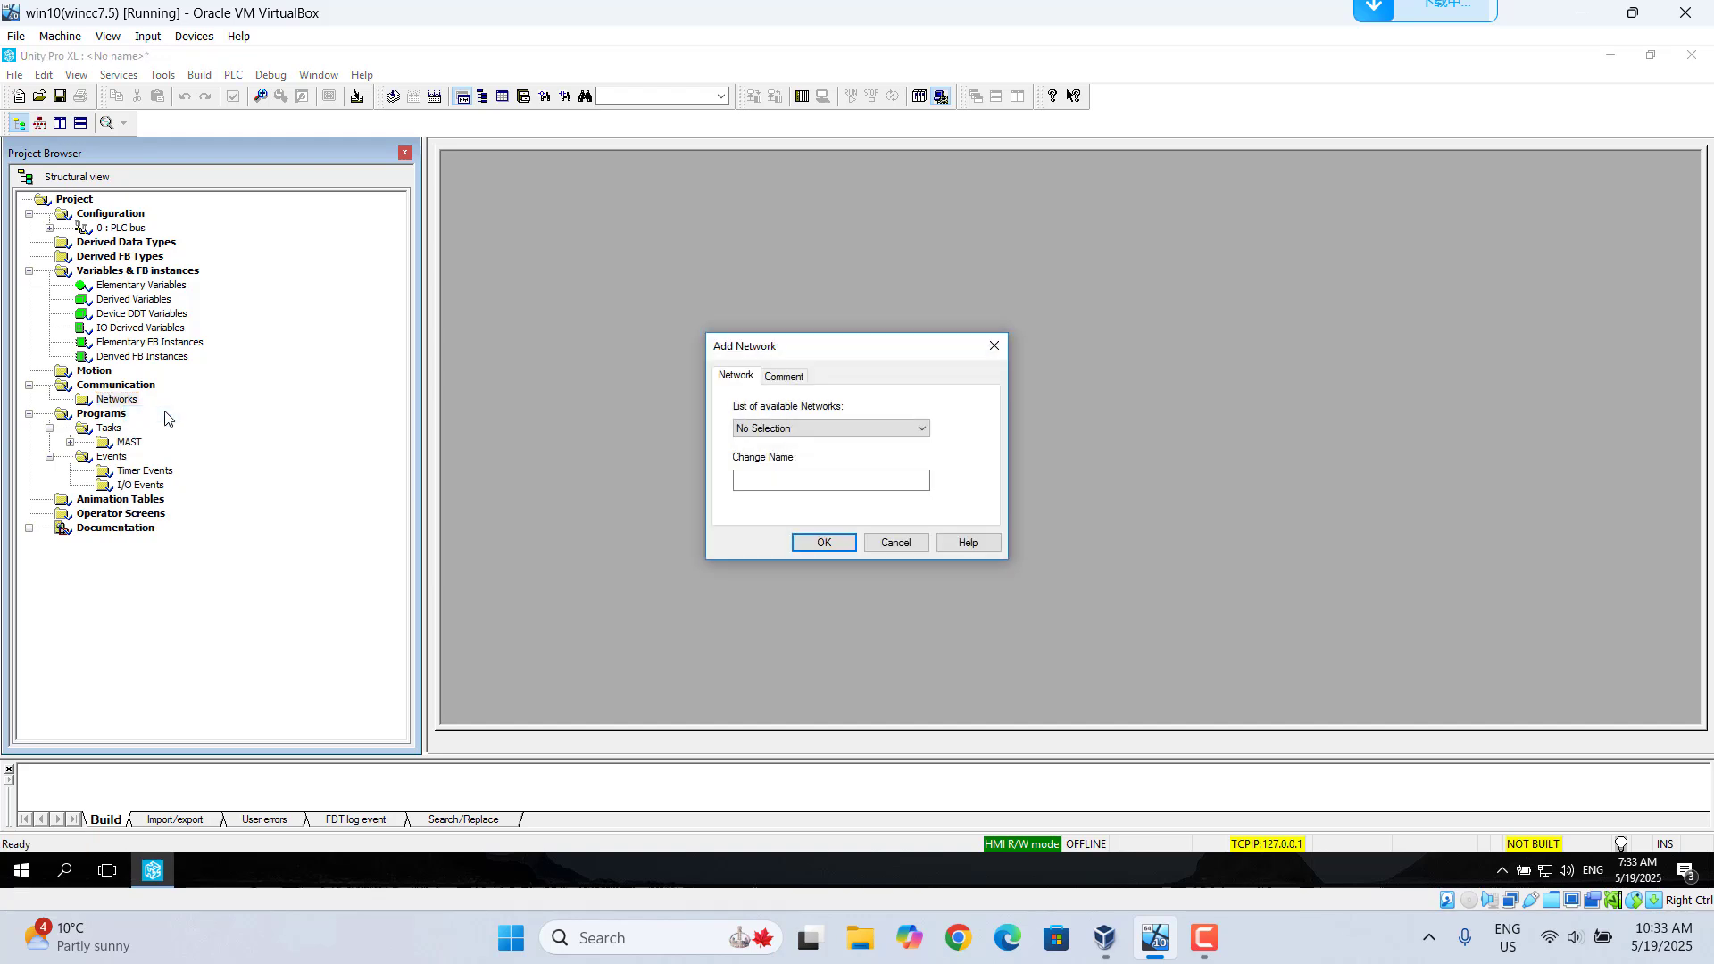
click(918, 436)
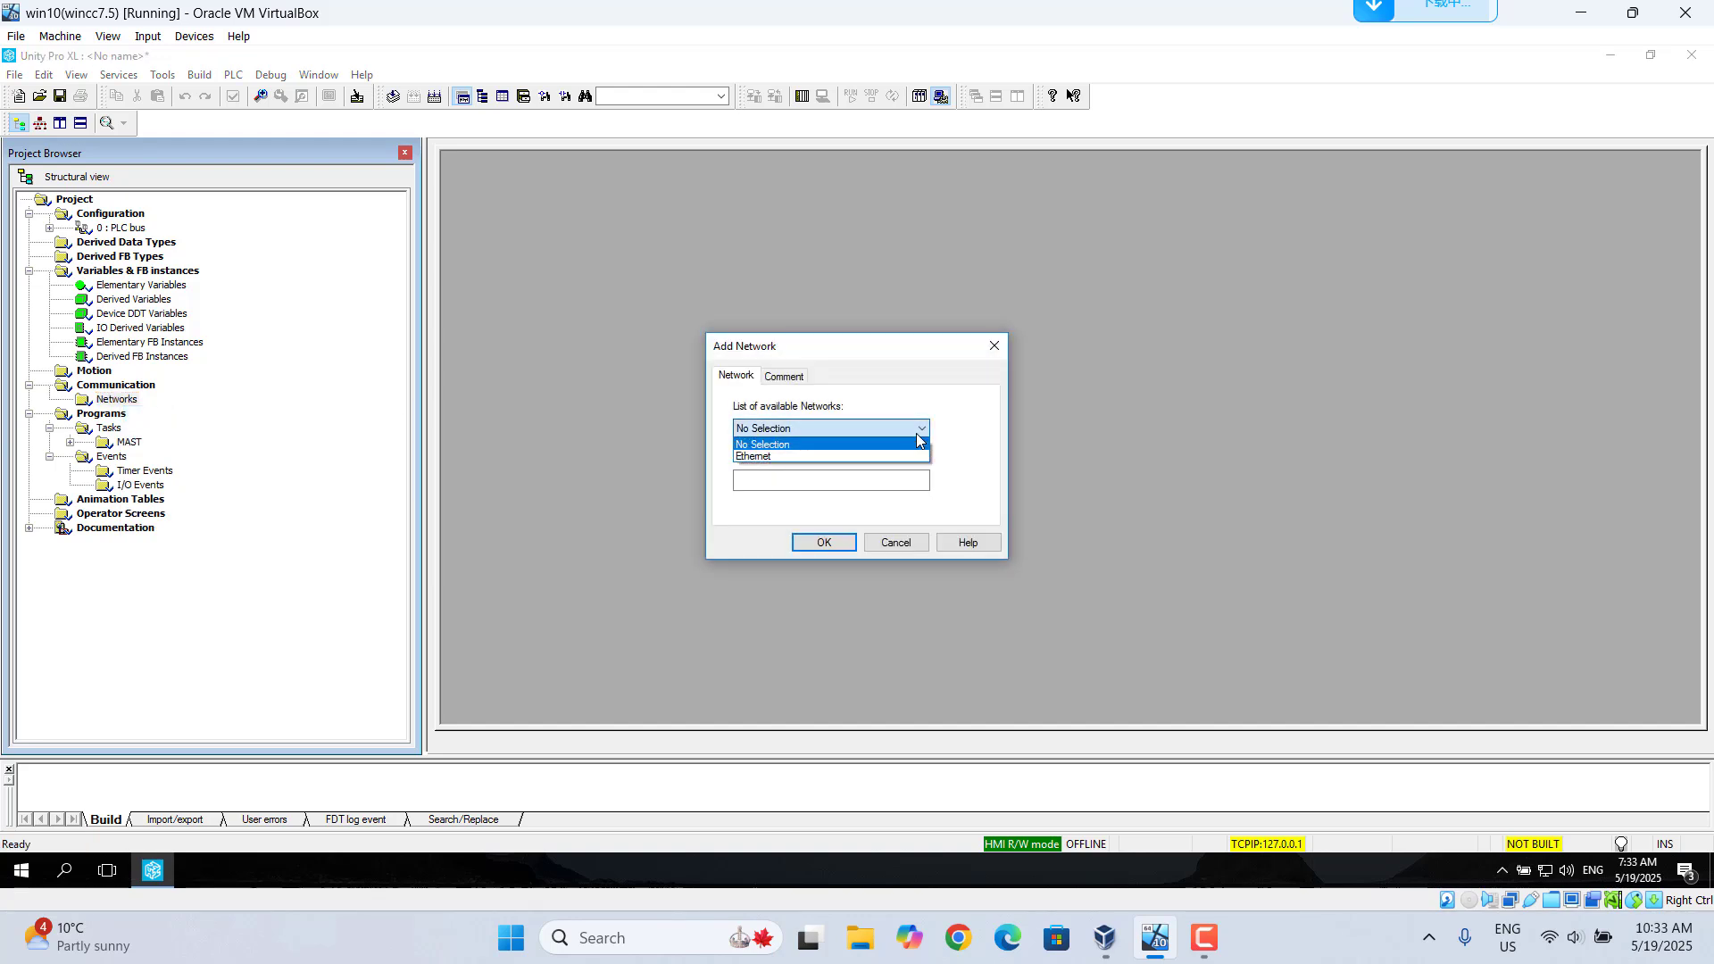
click(754, 456)
click(817, 542)
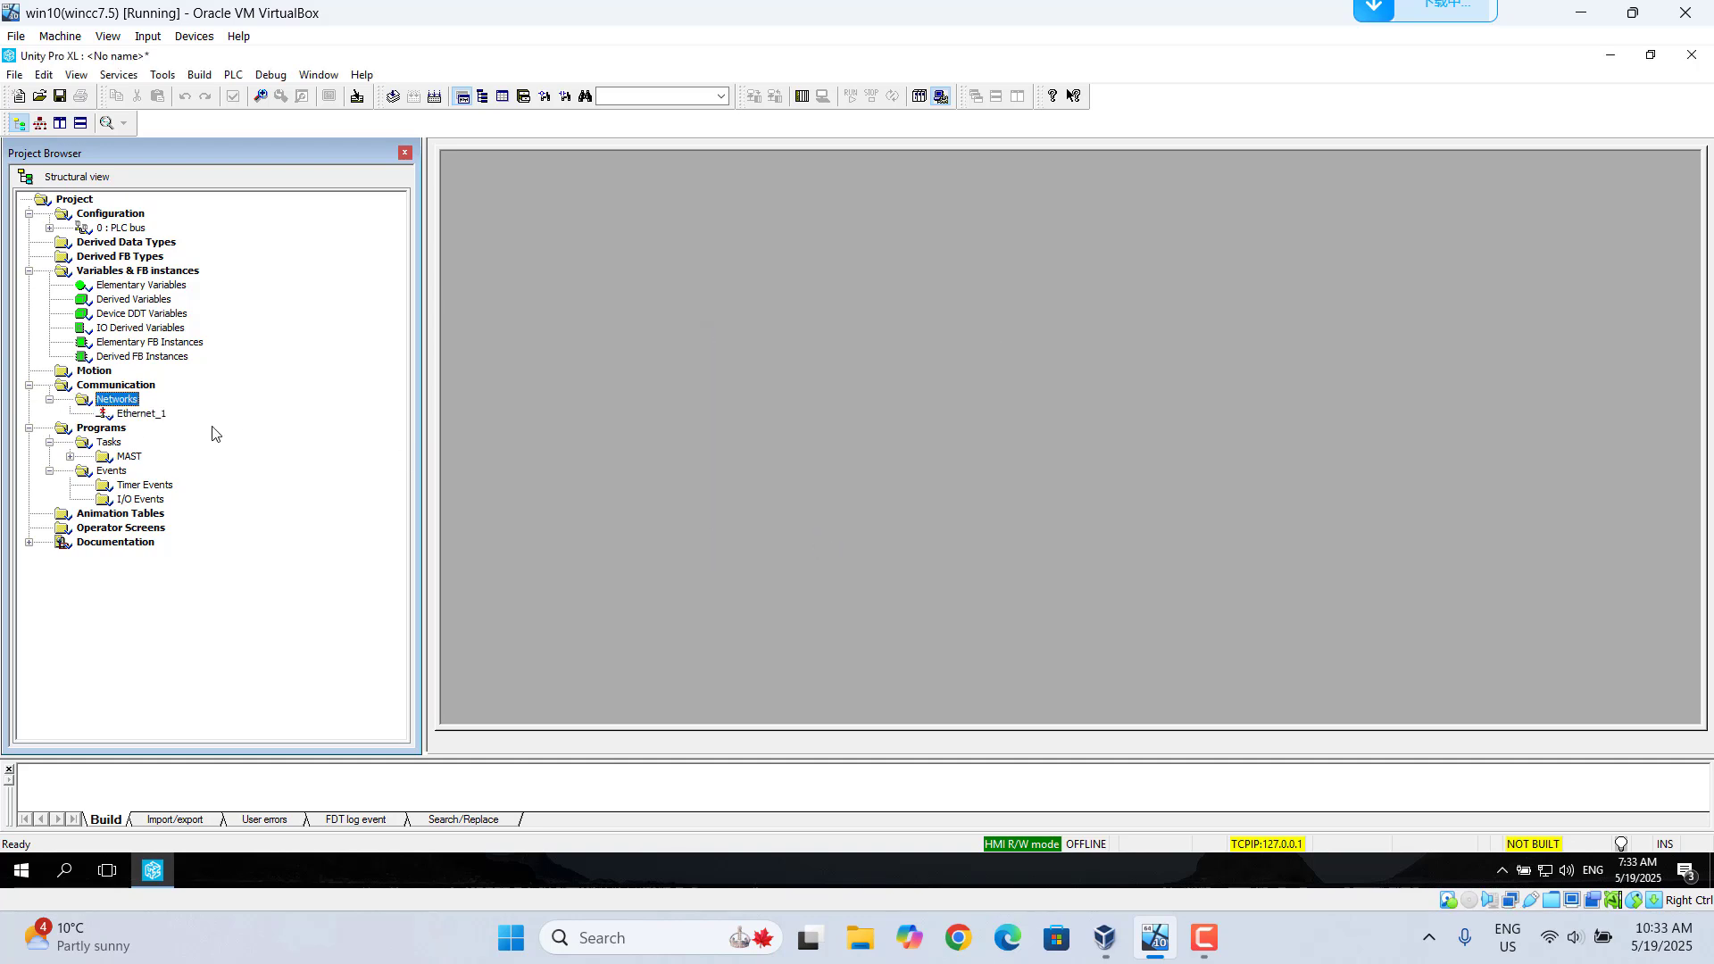
Set the Ethernet_1 network's model family to CPU 2020, CPU 2030 (>= V02.00), PRA 0100 and enable its SMTP utility
click(137, 416)
double_click(137, 416)
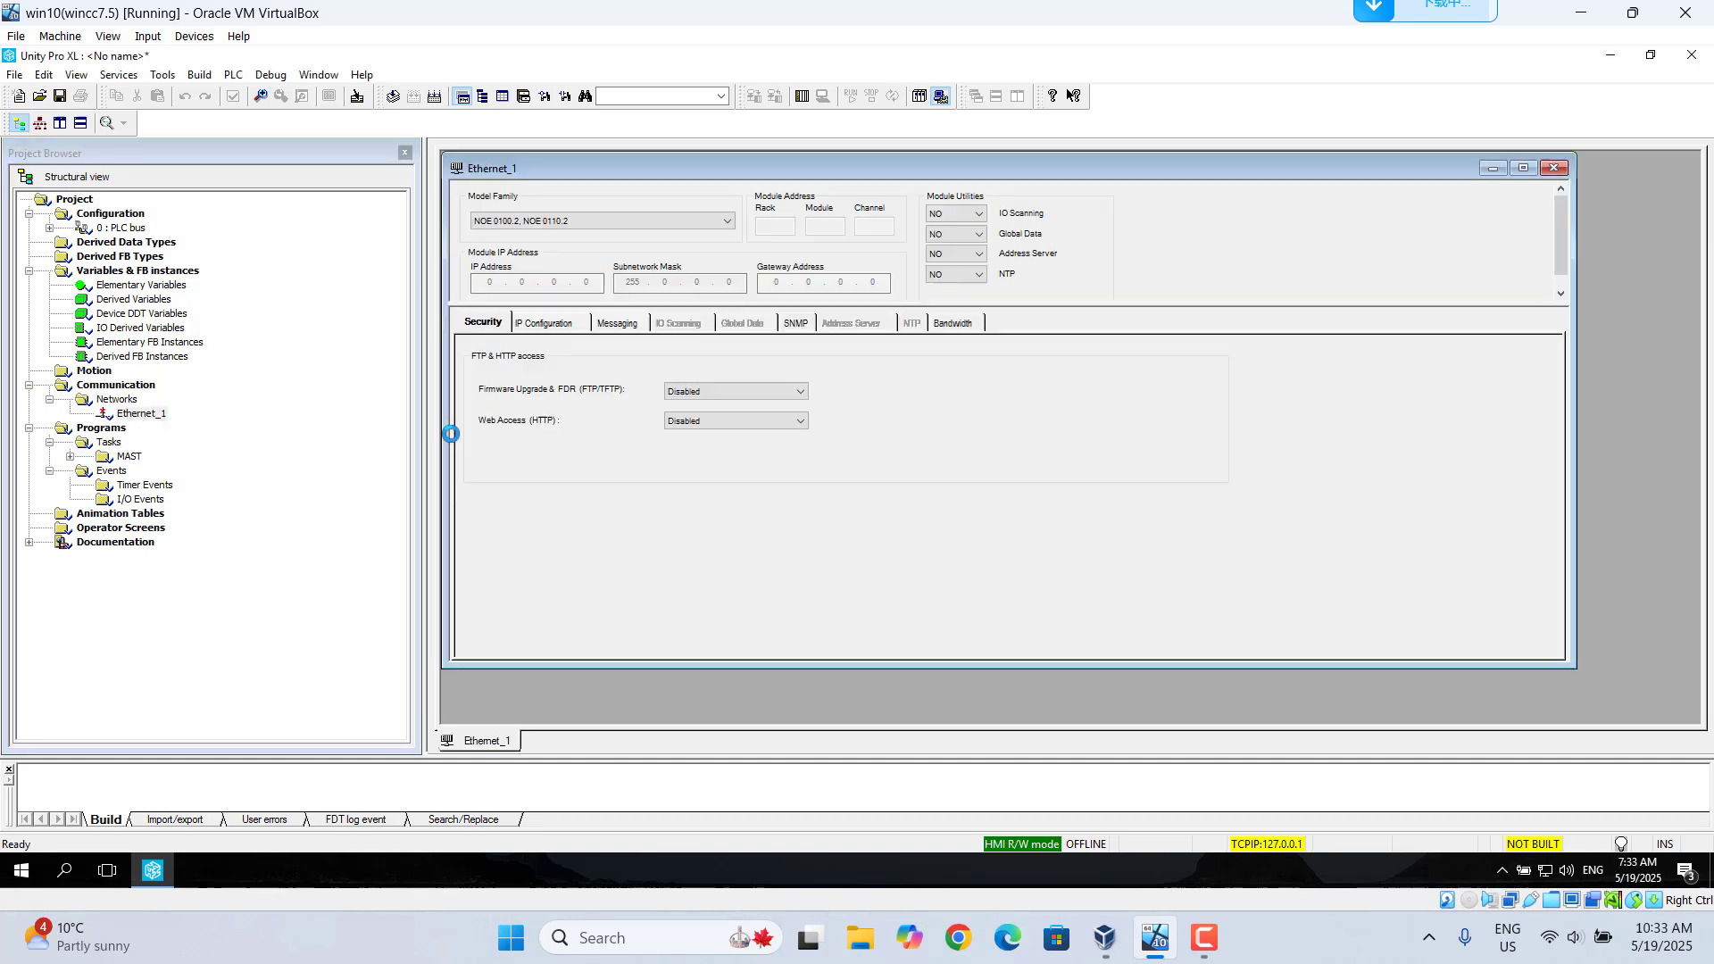
click(725, 222)
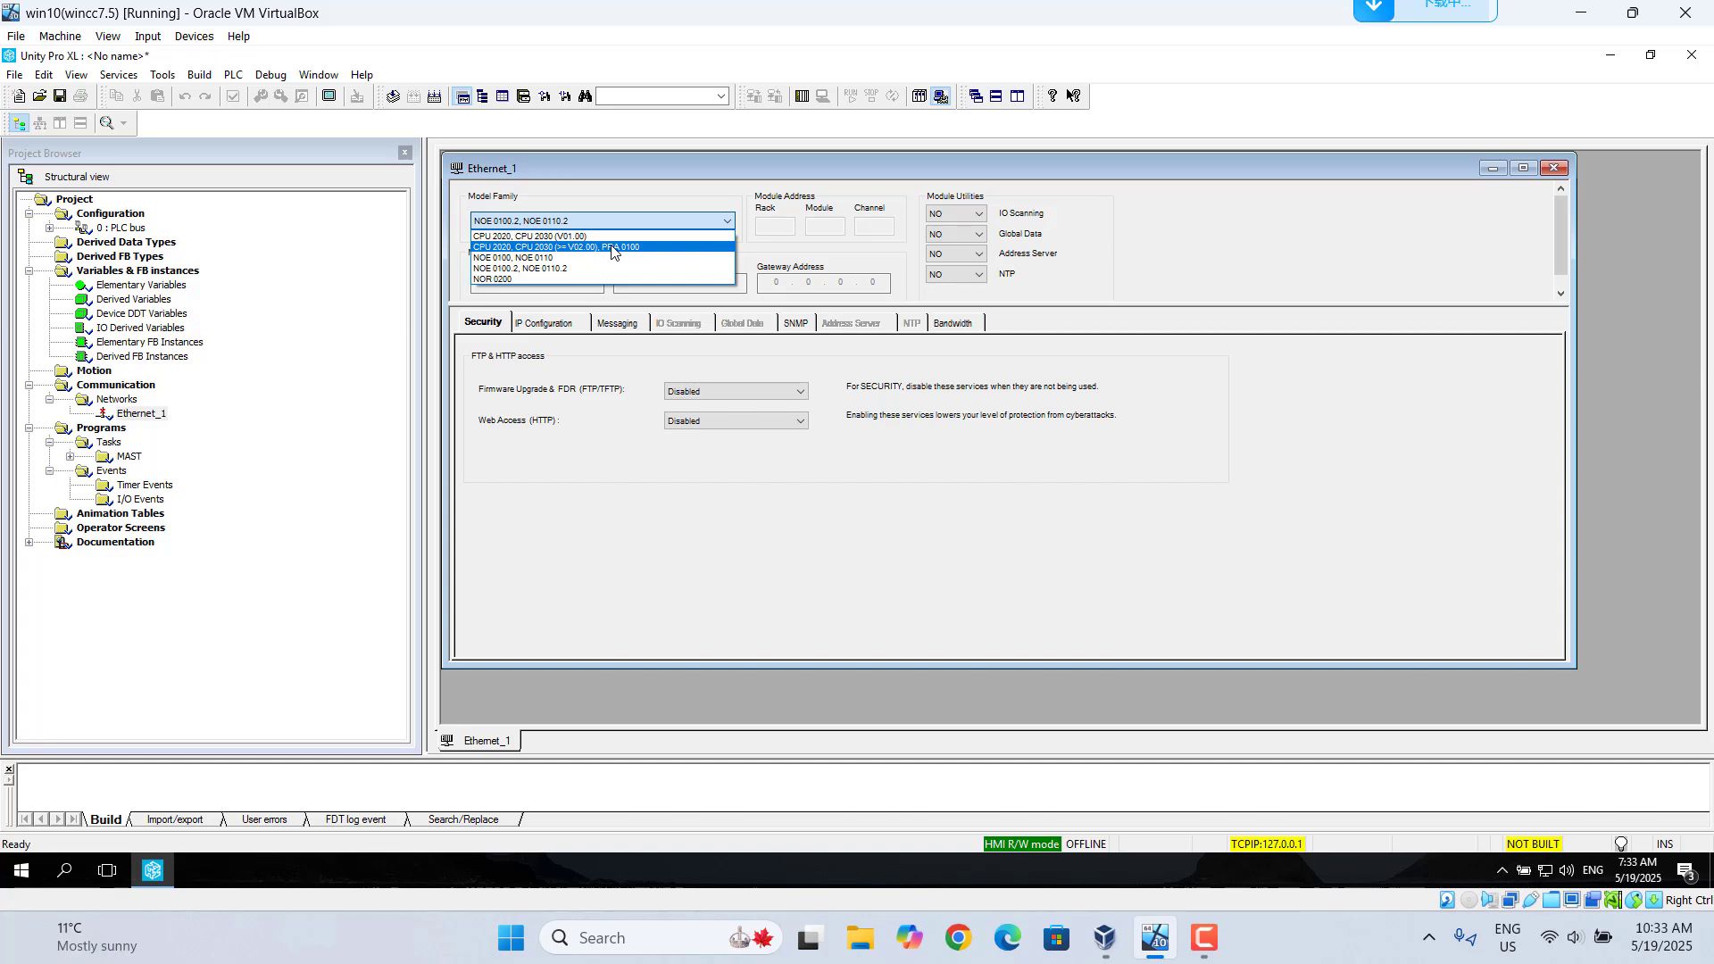
click(613, 247)
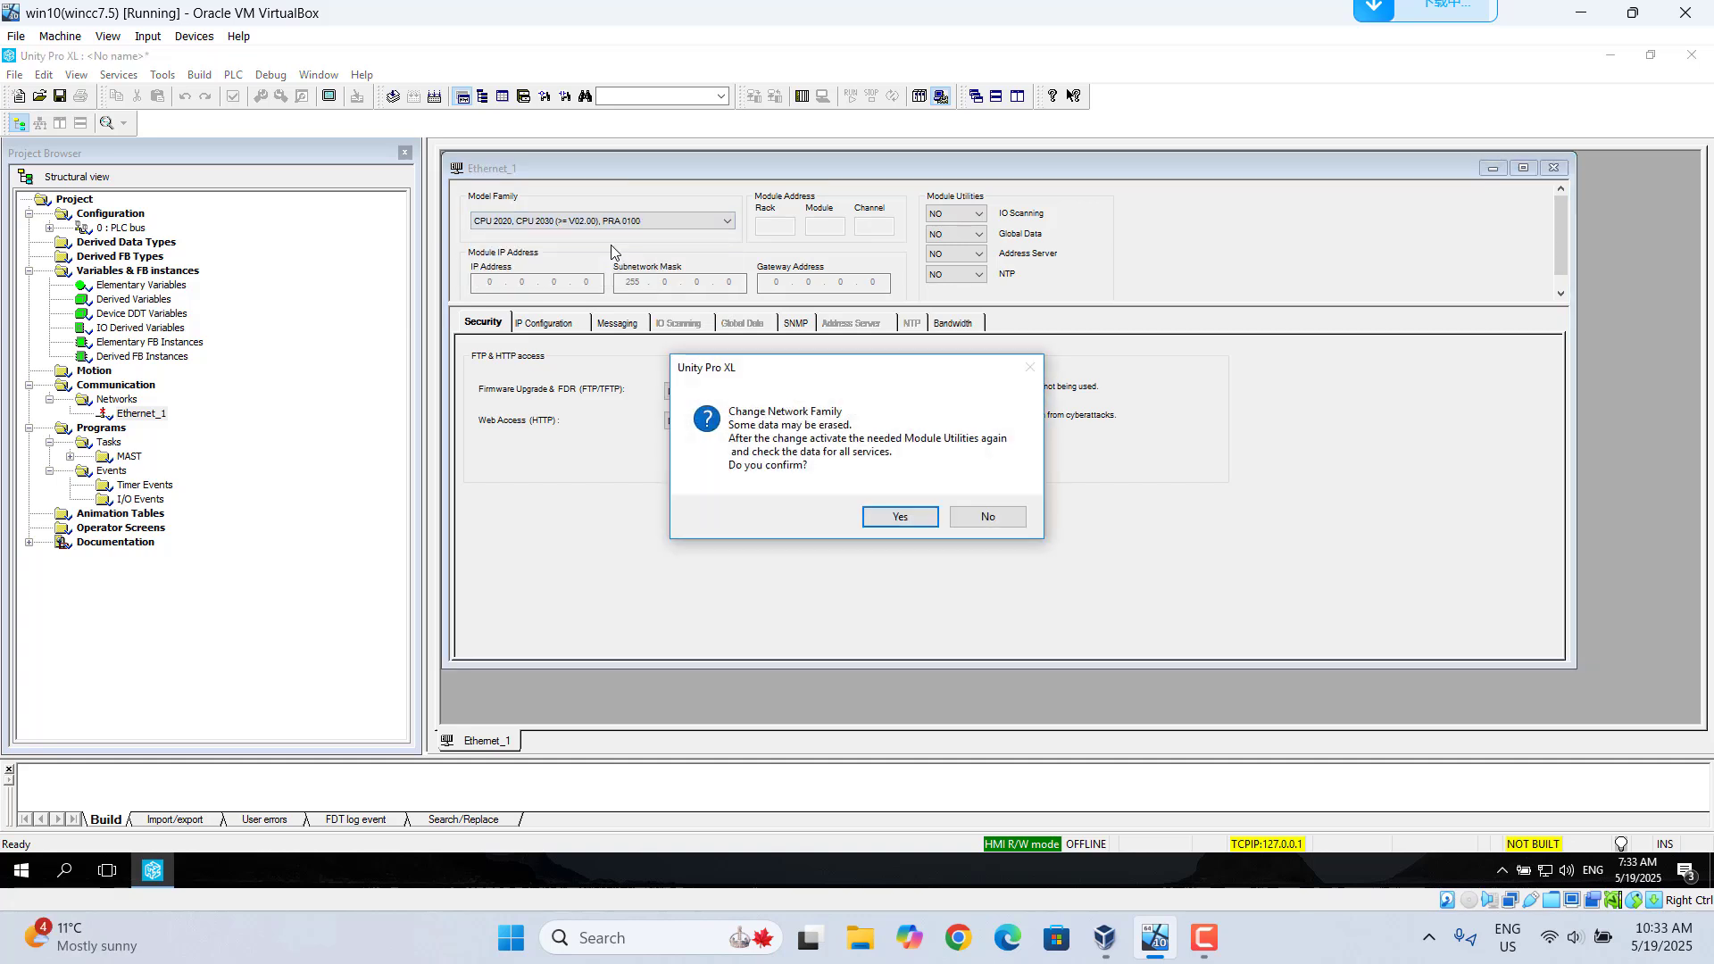
click(912, 516)
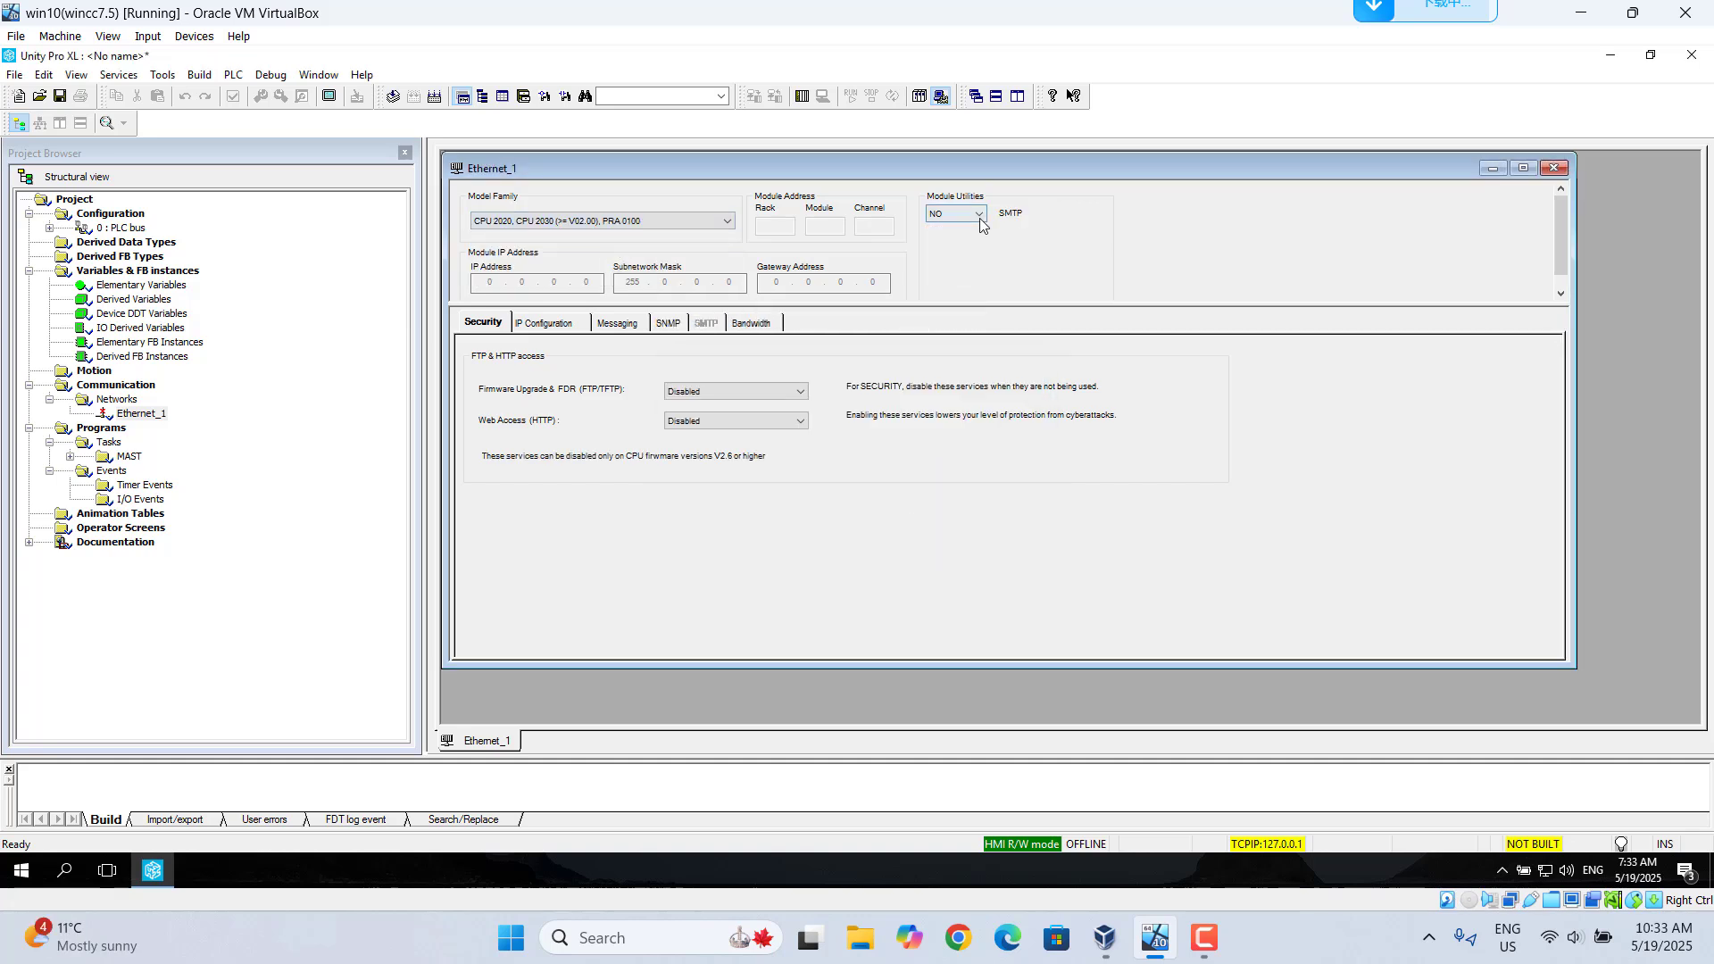
click(979, 214)
click(950, 240)
Configure the Ethernet_1 network with IP address 127.0.0.1, subnetwork mask 255.255.255.0 and gateway 127.0.0.1
click(545, 321)
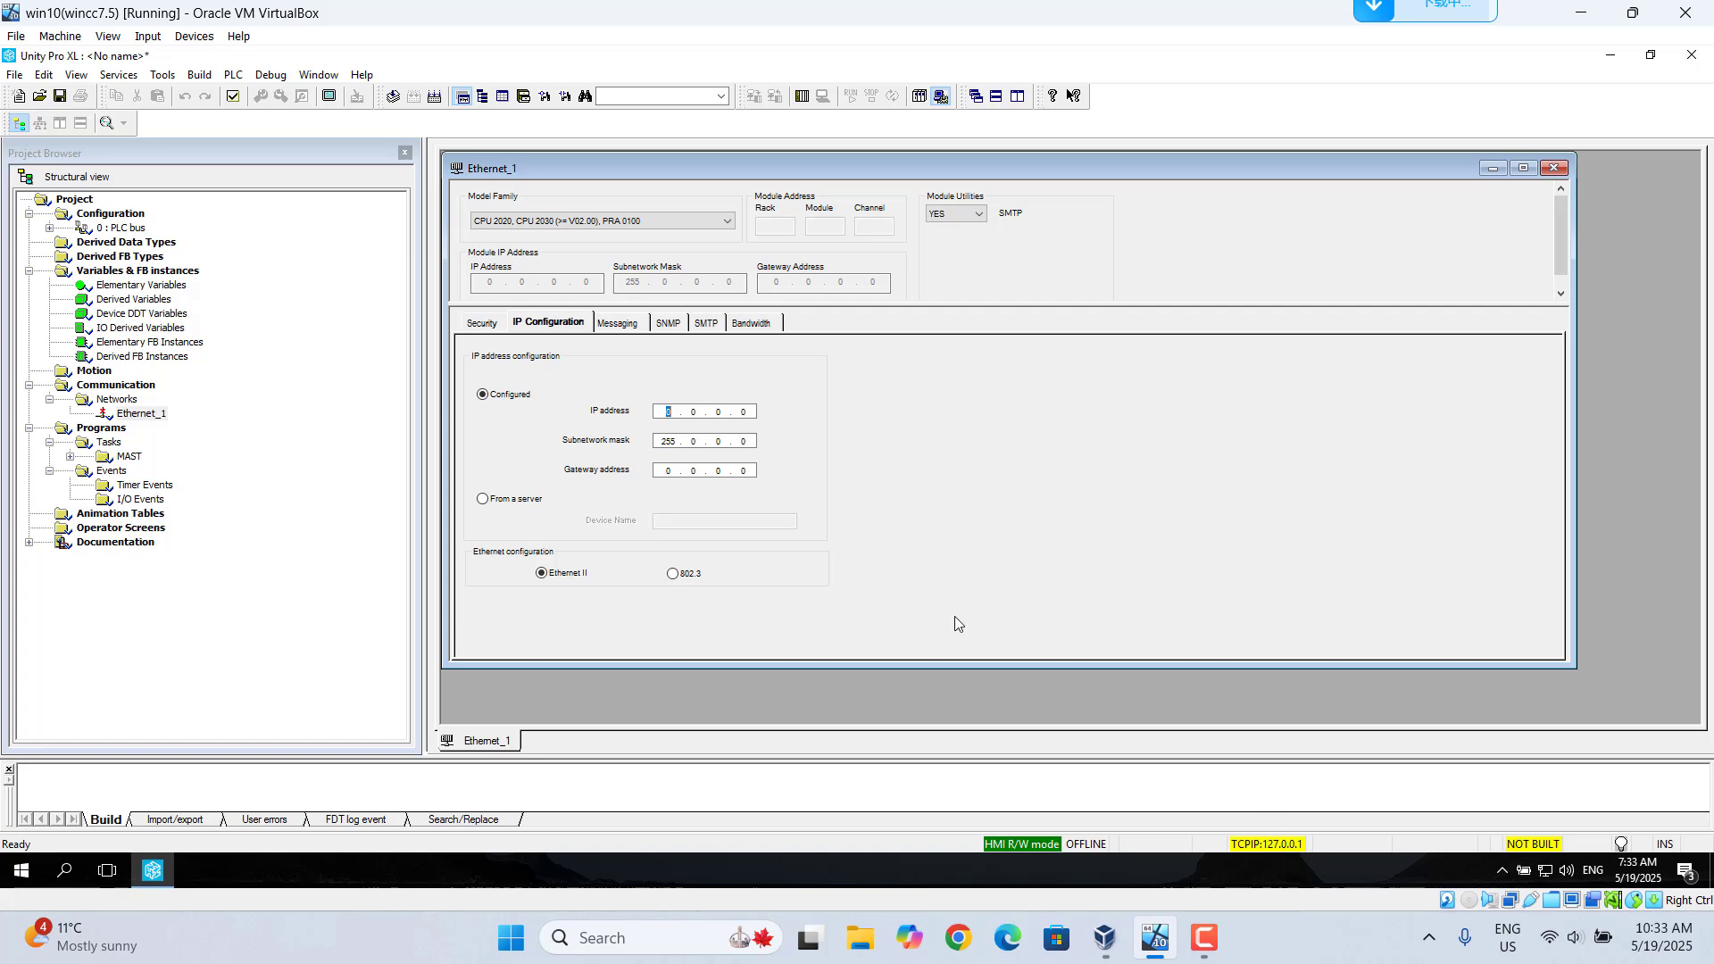
text(127)
click(704, 441)
text(255 . 255 . 255)
click(678, 474)
text(127)
click(747, 475)
Set Channel 3 of the CPU's Ethernet port to the ETH TCP IP function, linked to Ethernet_1, and validate the modifications
double_click(123, 228)
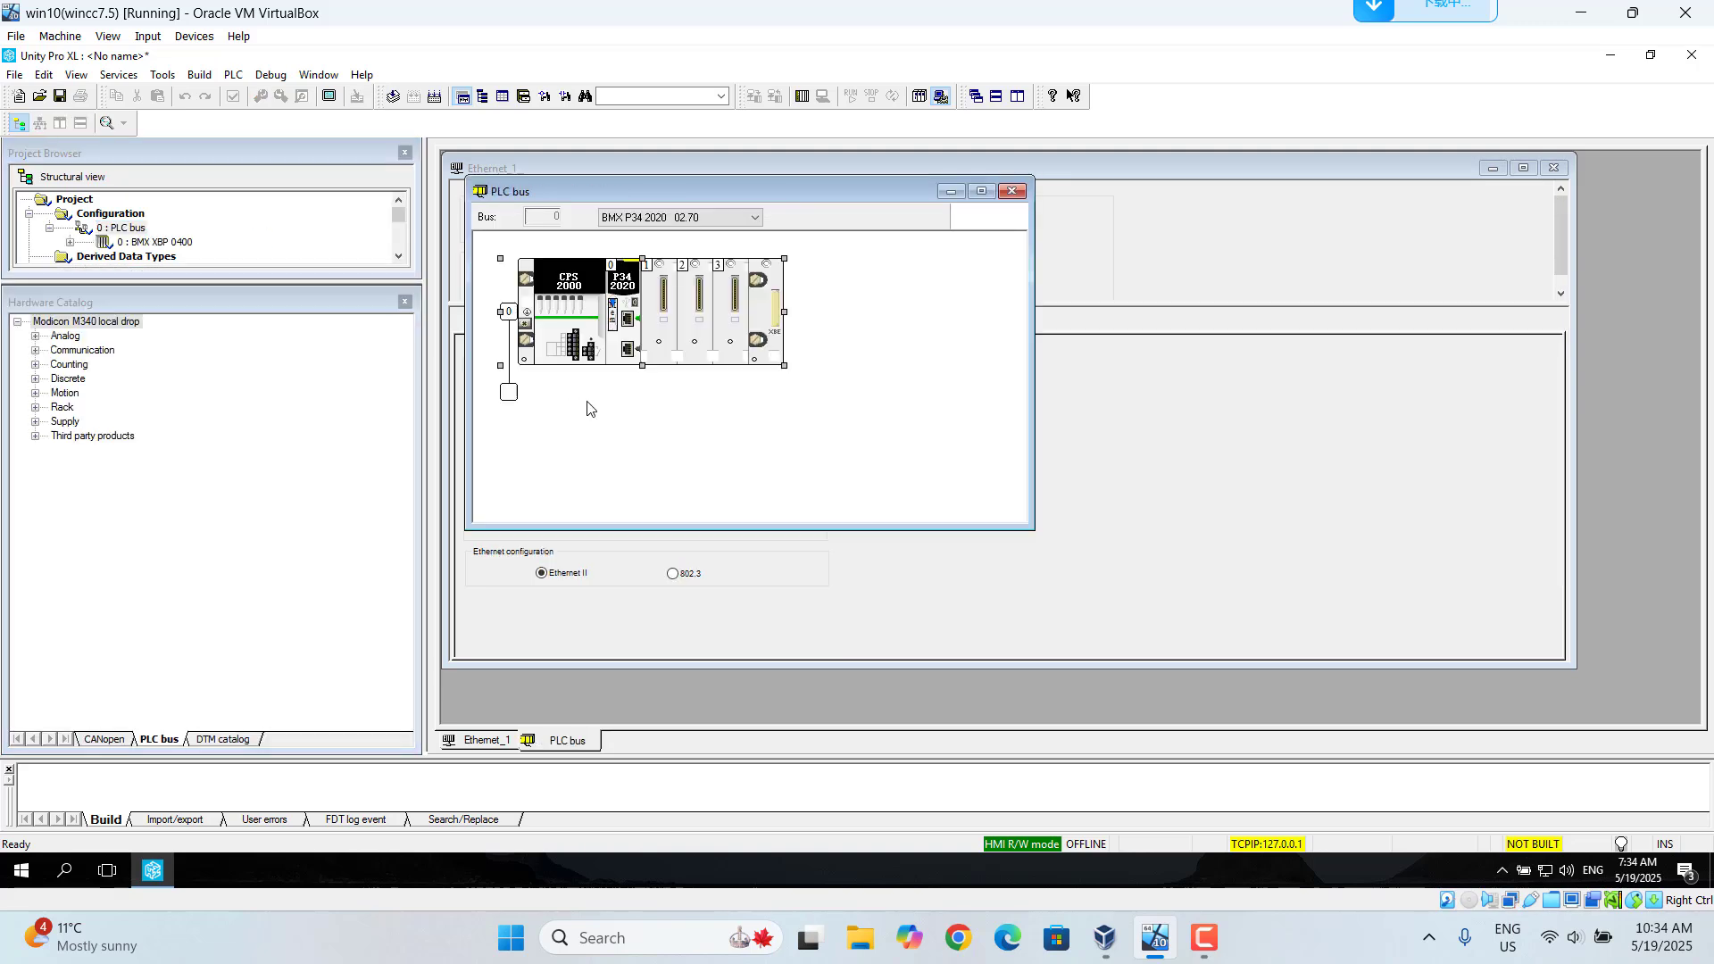
click(627, 319)
double_click(627, 318)
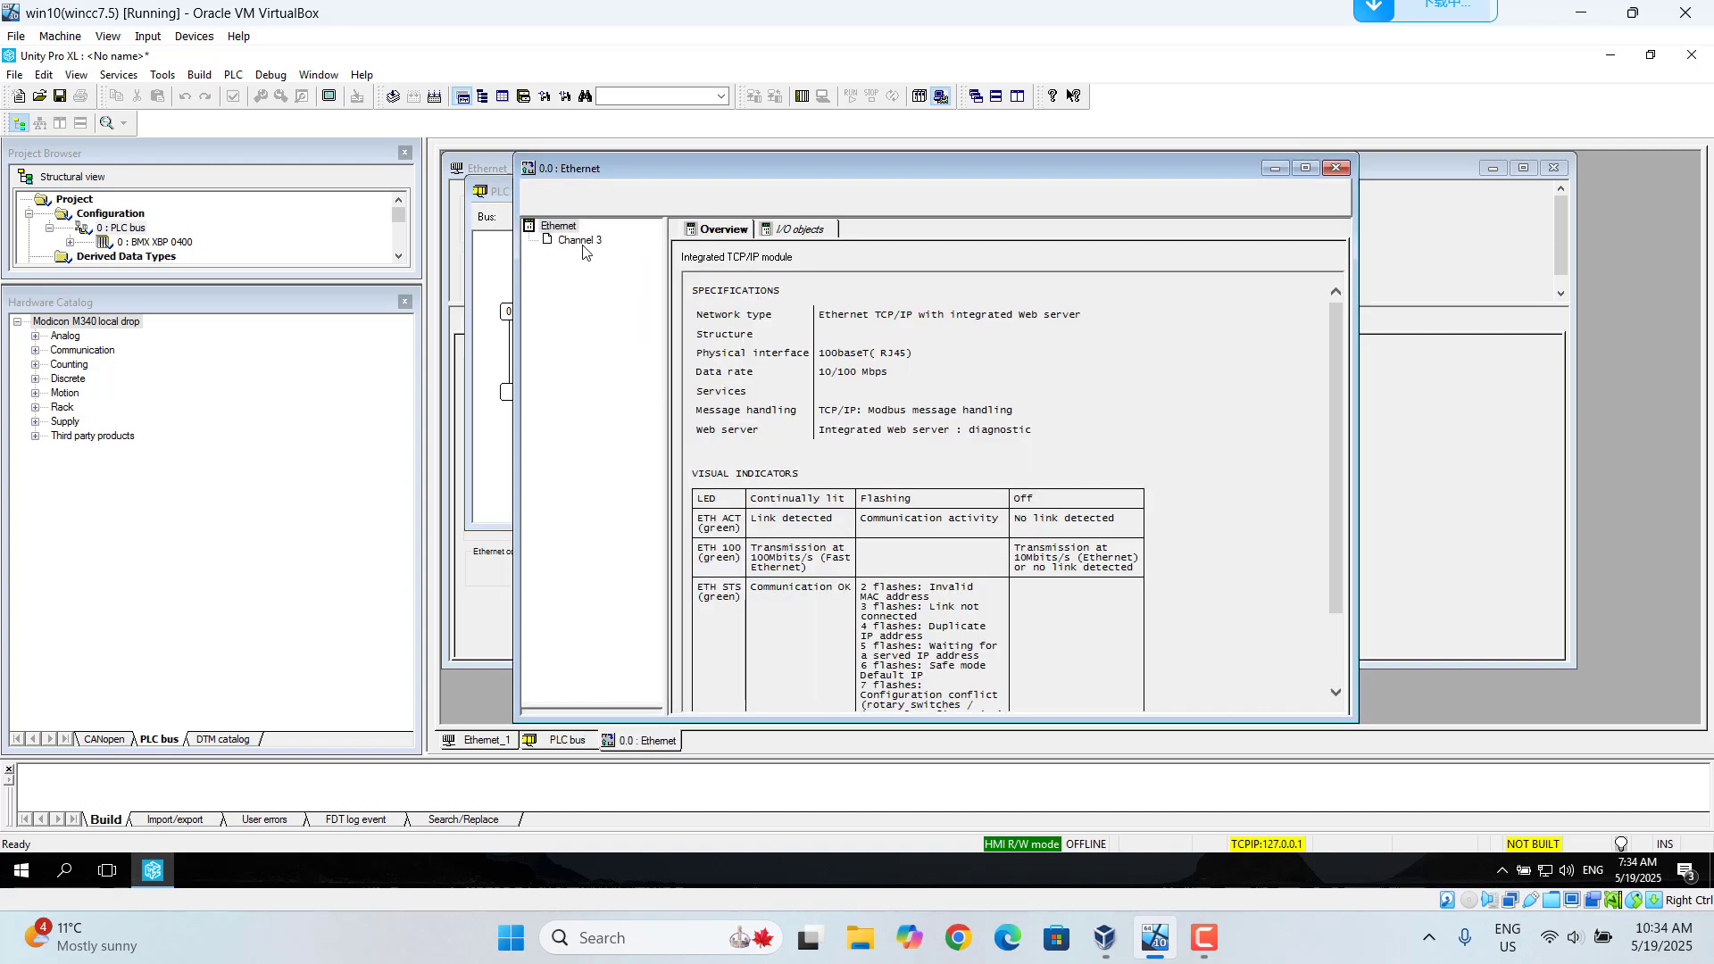
click(580, 242)
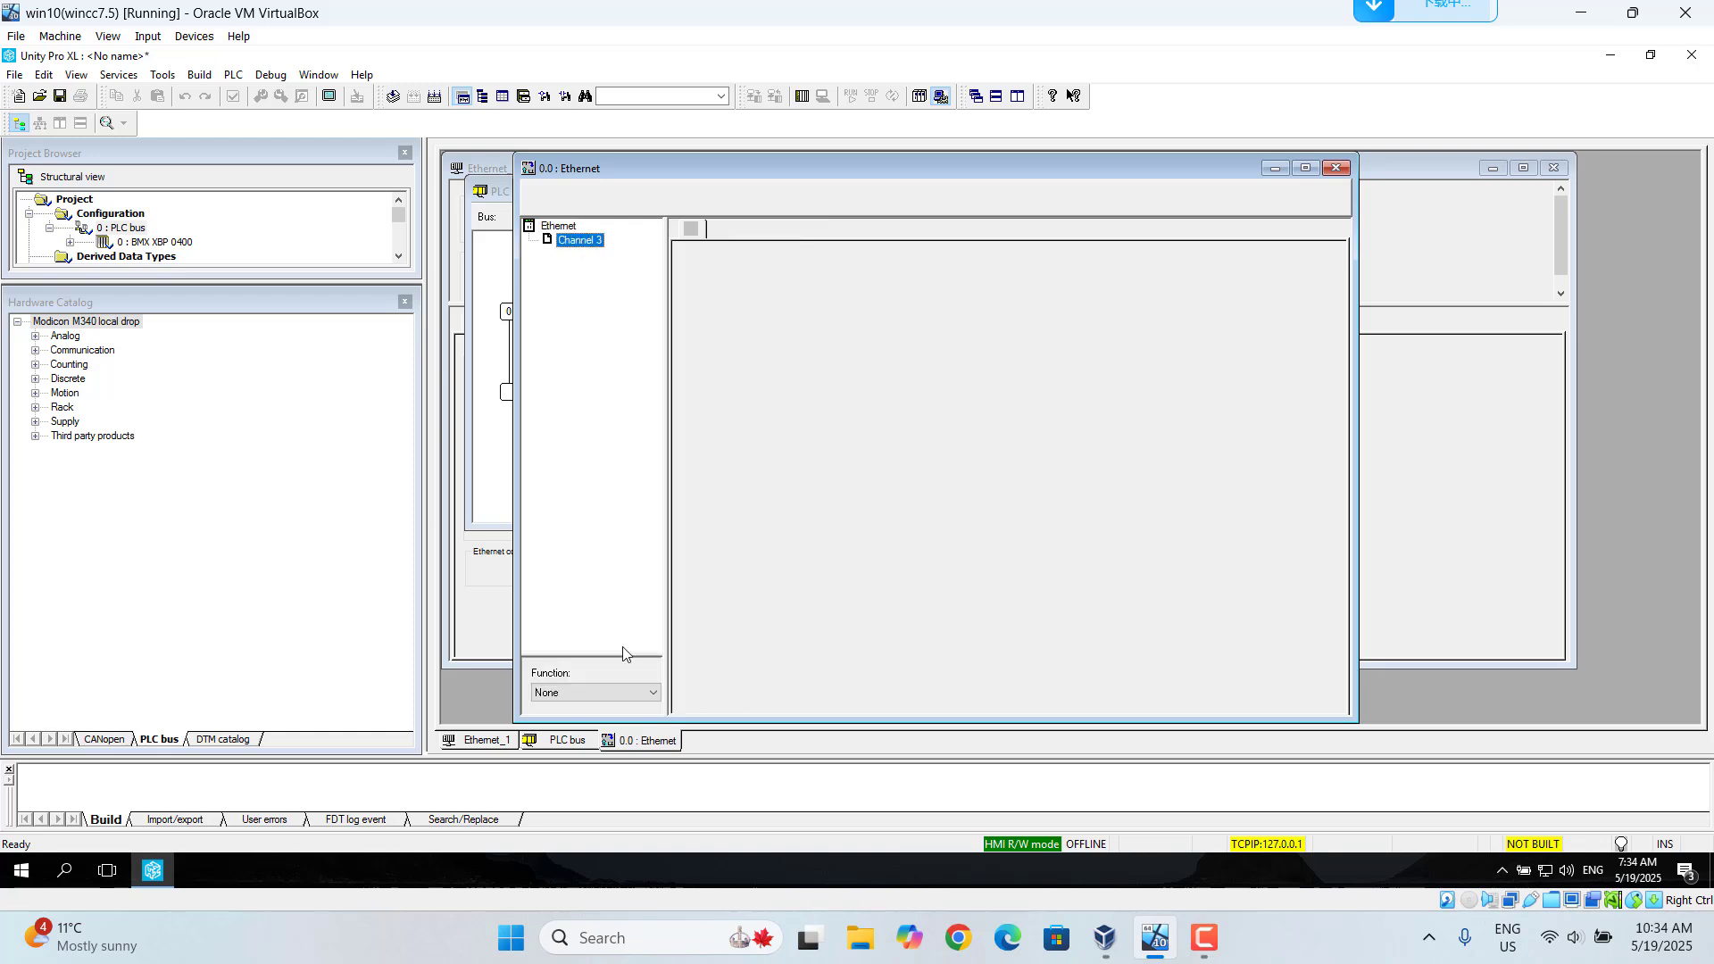
click(653, 693)
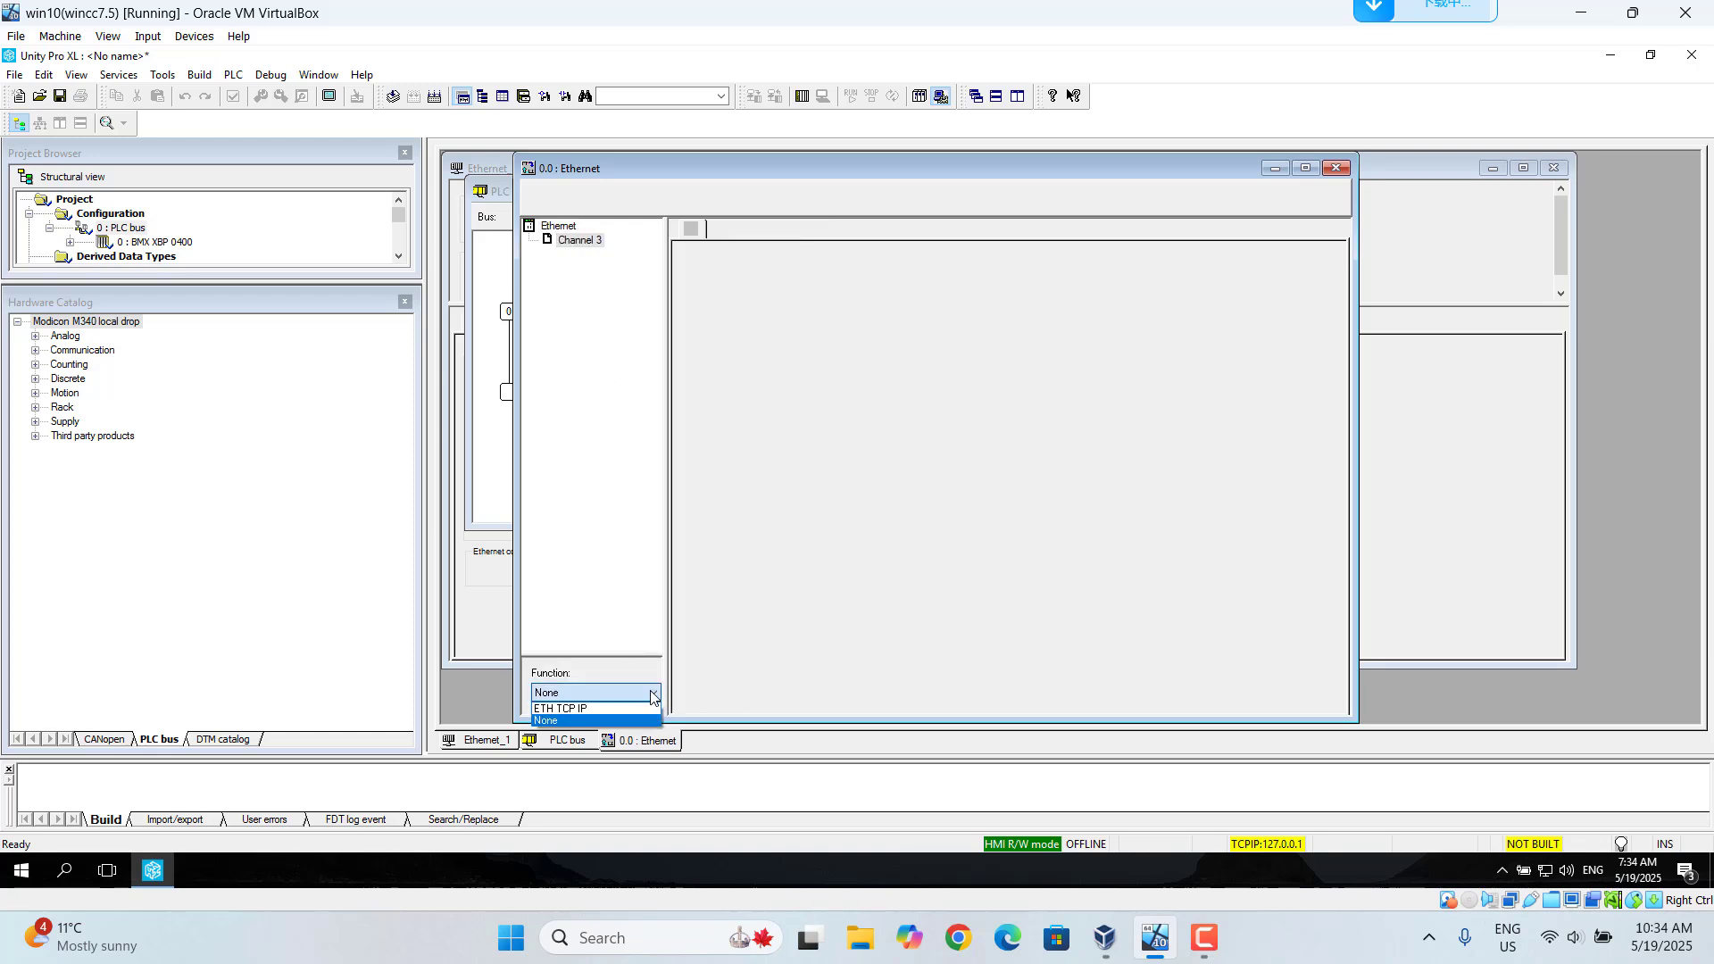
click(580, 710)
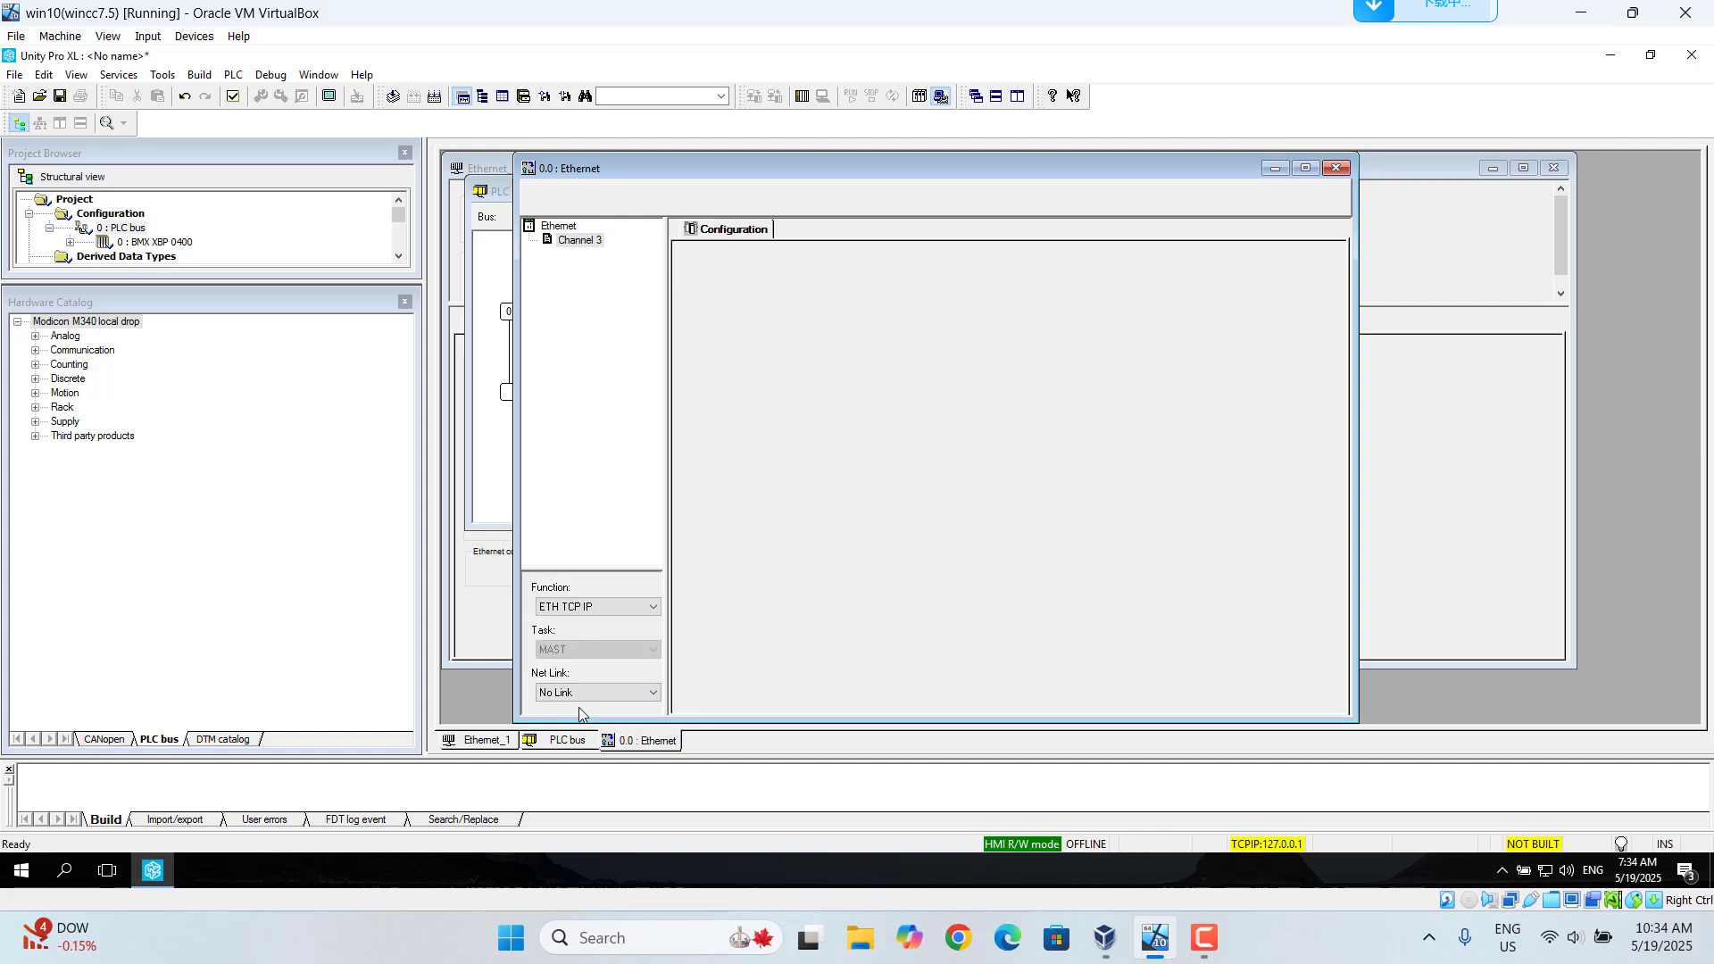
click(641, 693)
click(582, 721)
drag(259, 282, 248, 532)
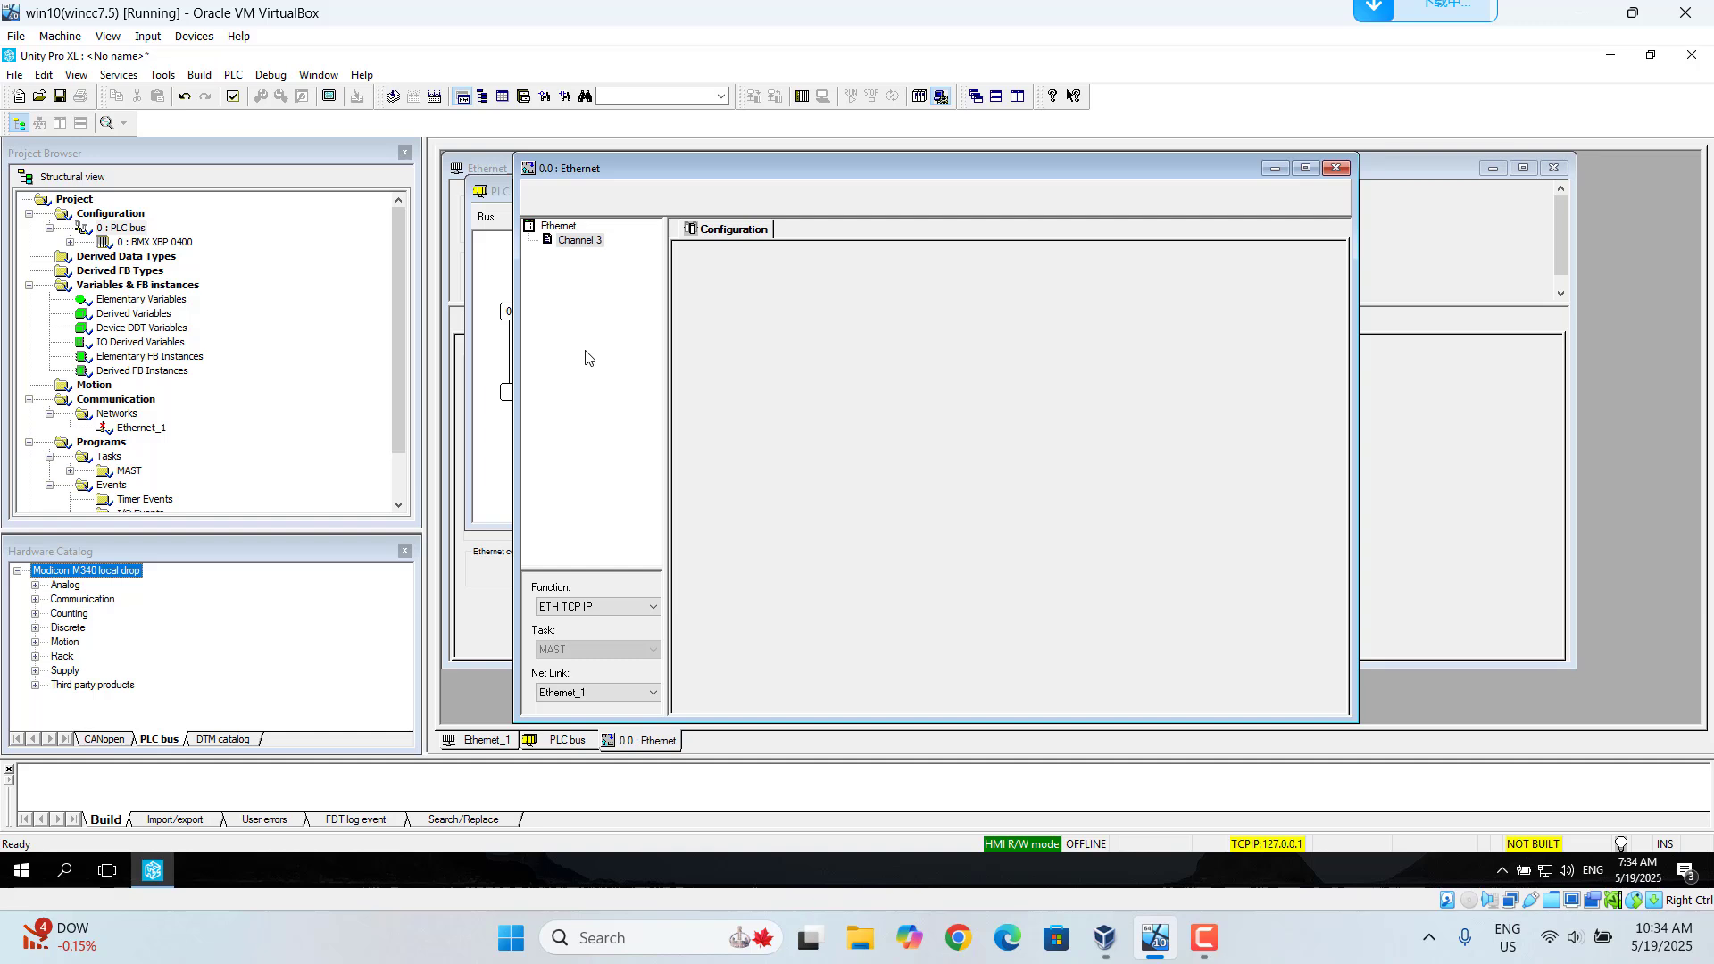
click(1336, 169)
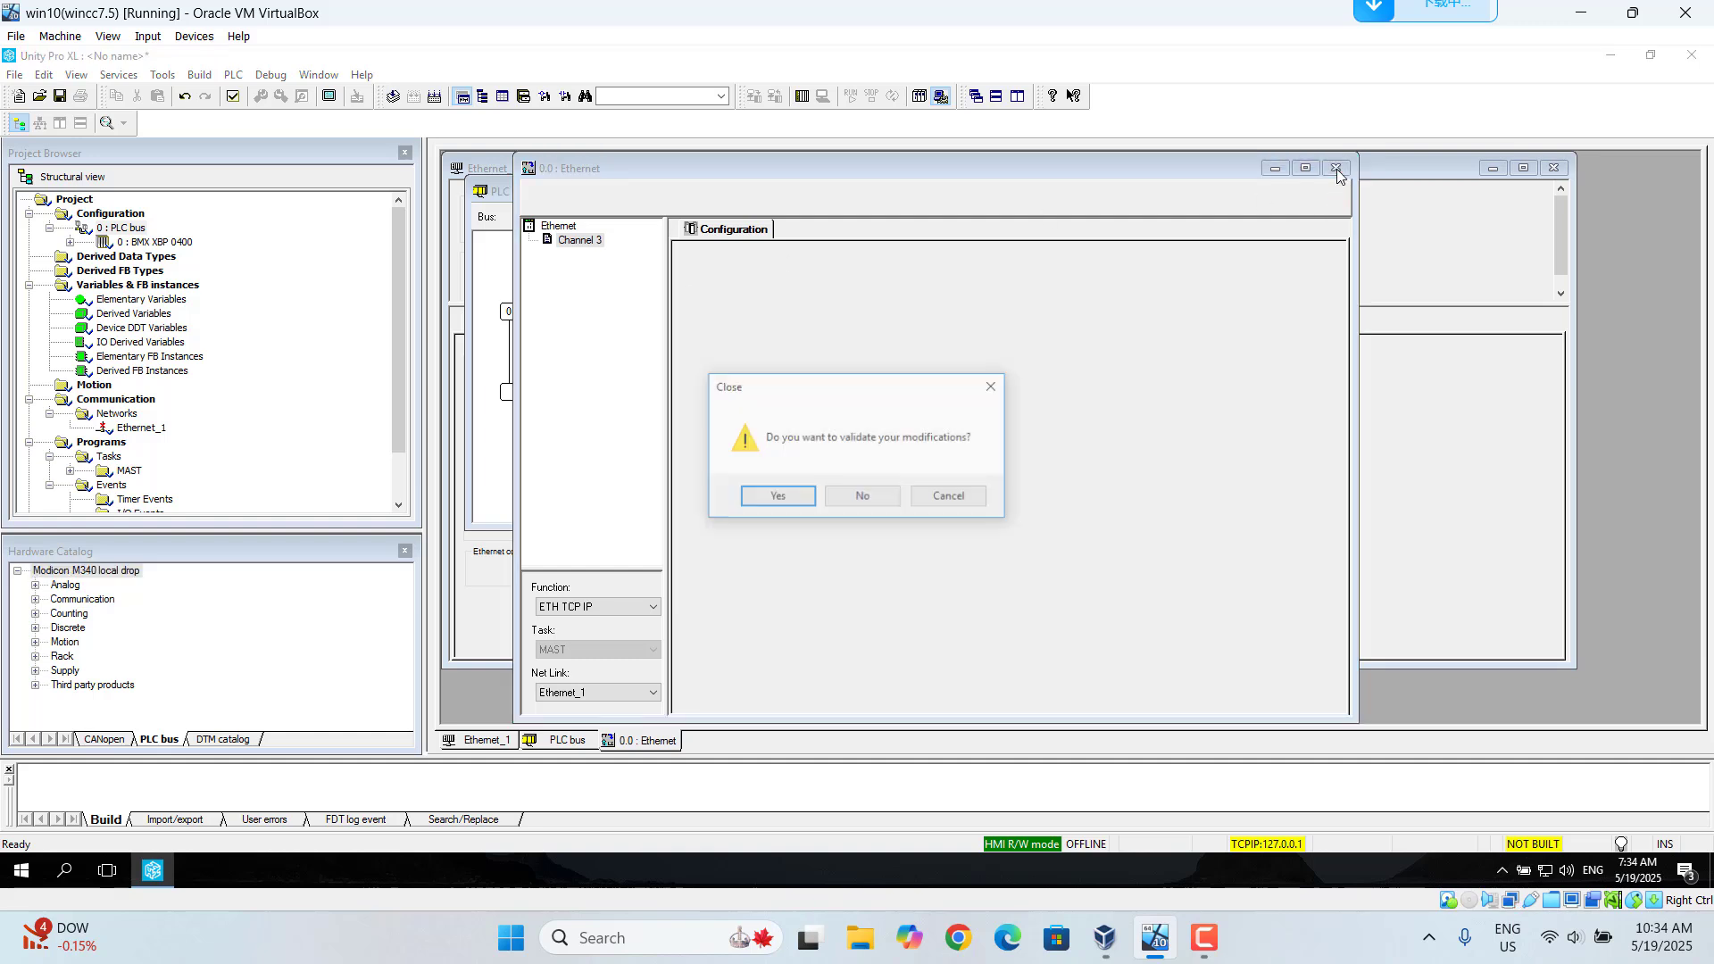
click(791, 499)
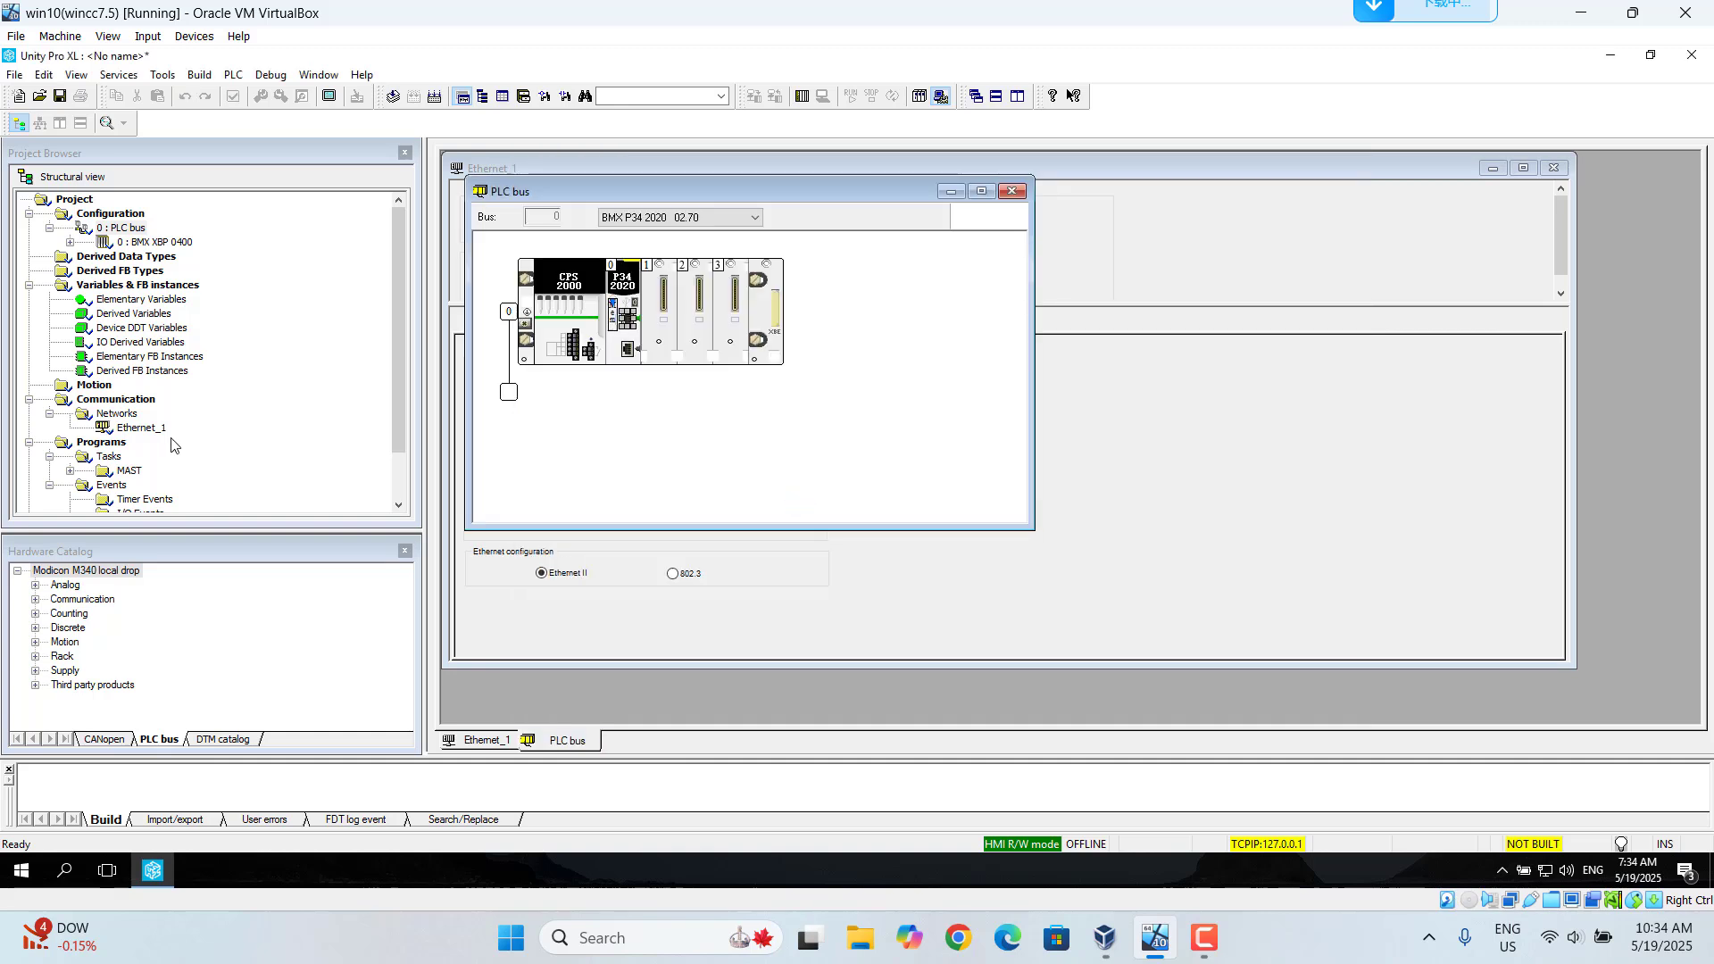
Create a section named test in LD language under the MAST task's Logic folder
click(133, 429)
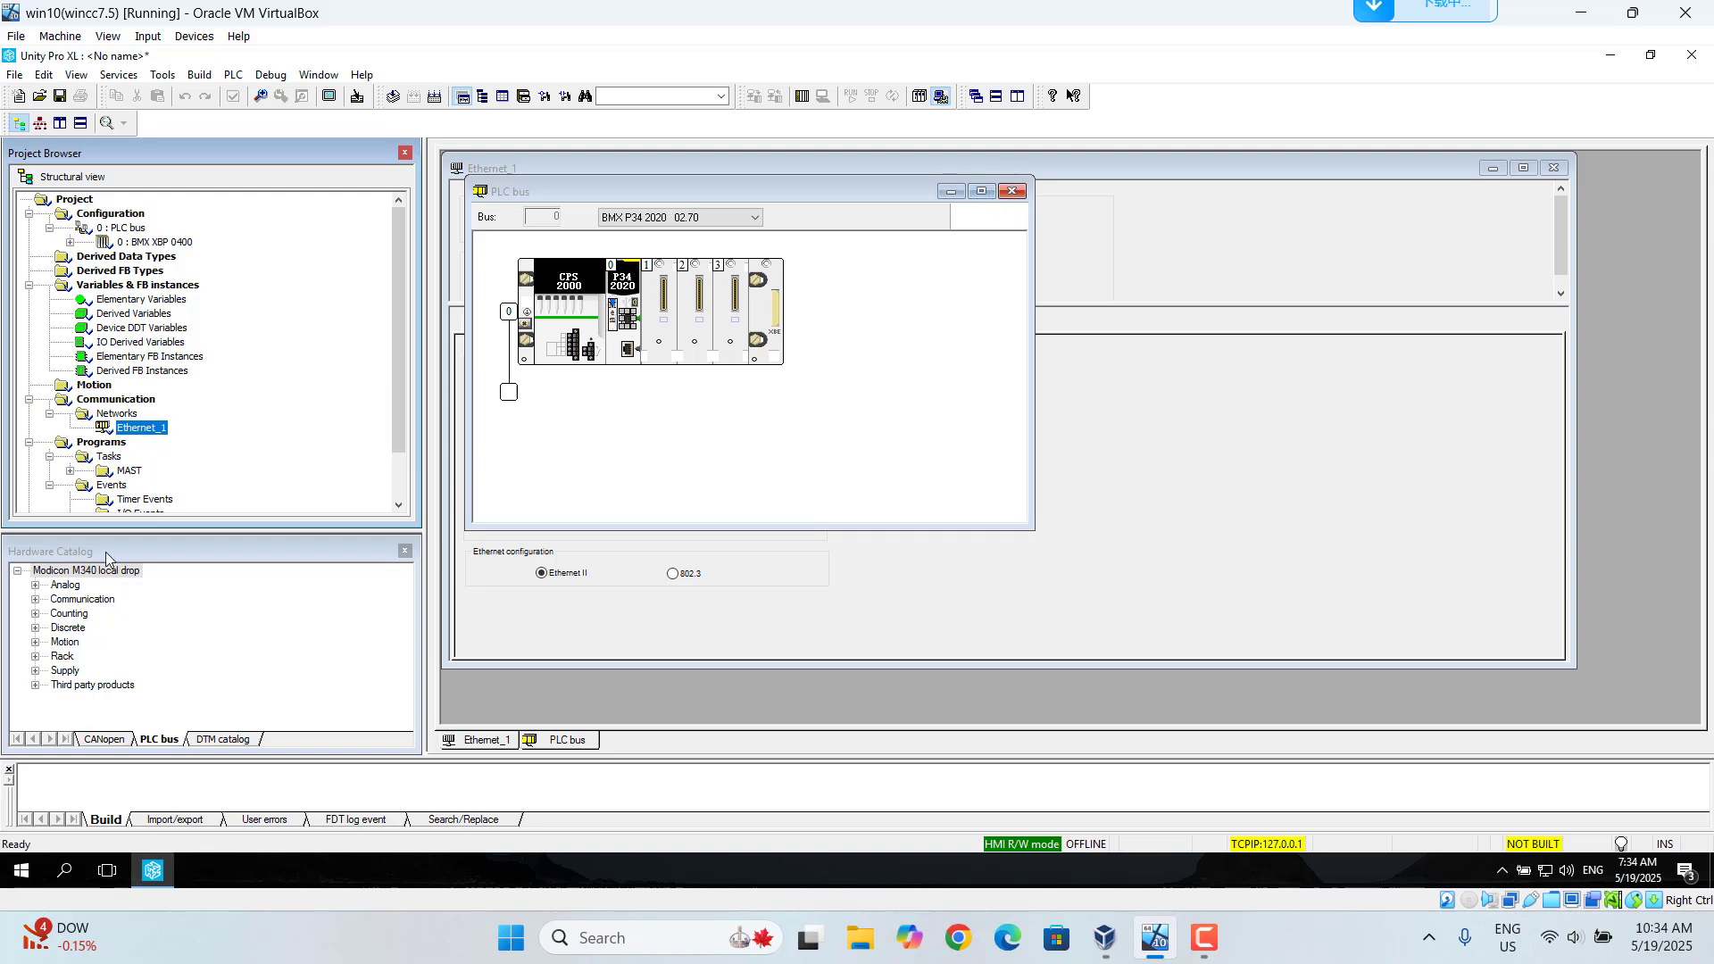
click(69, 473)
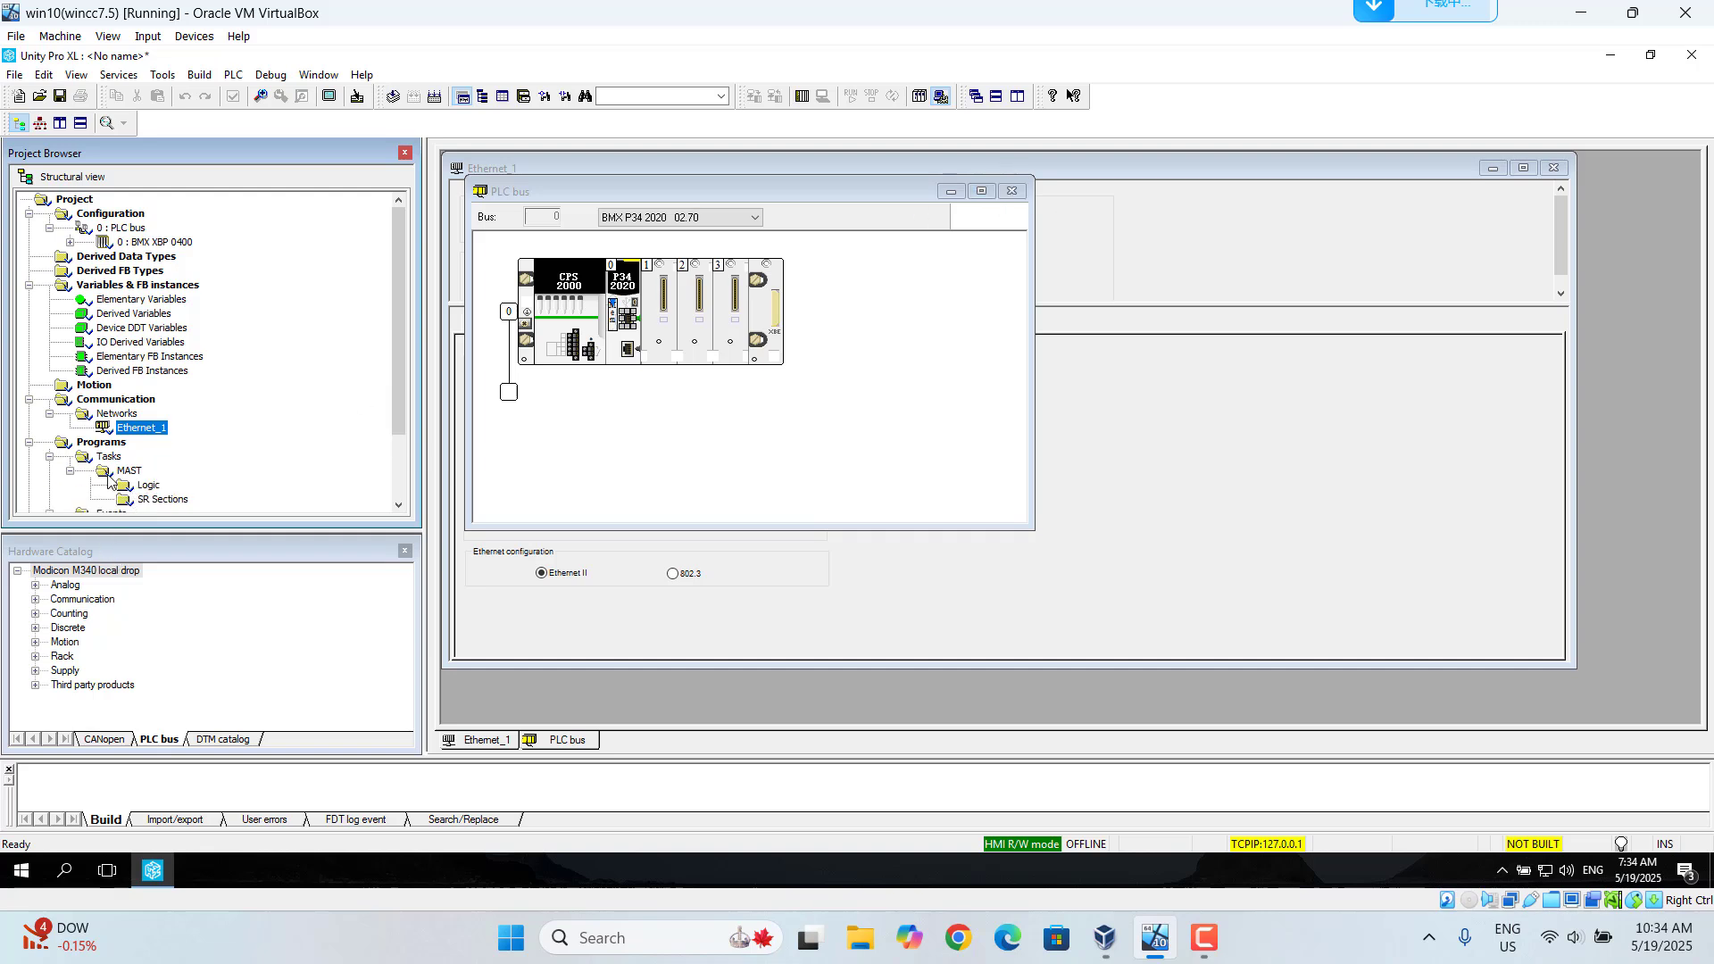
click(141, 487)
right_click(141, 489)
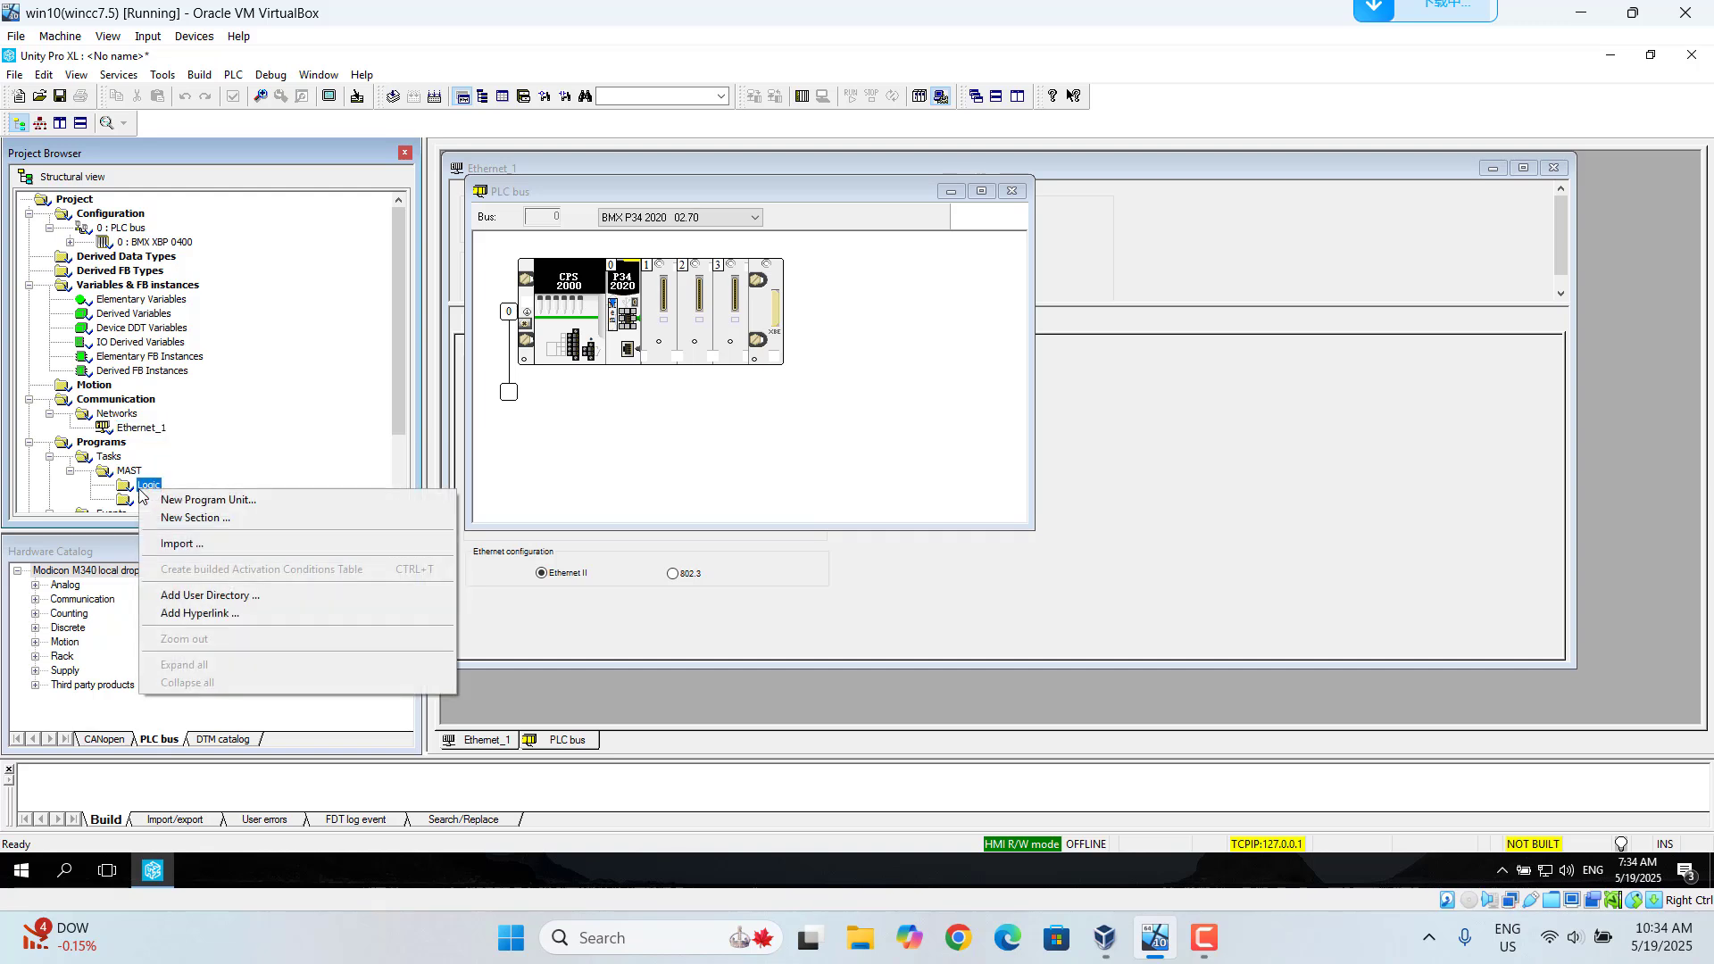
click(184, 519)
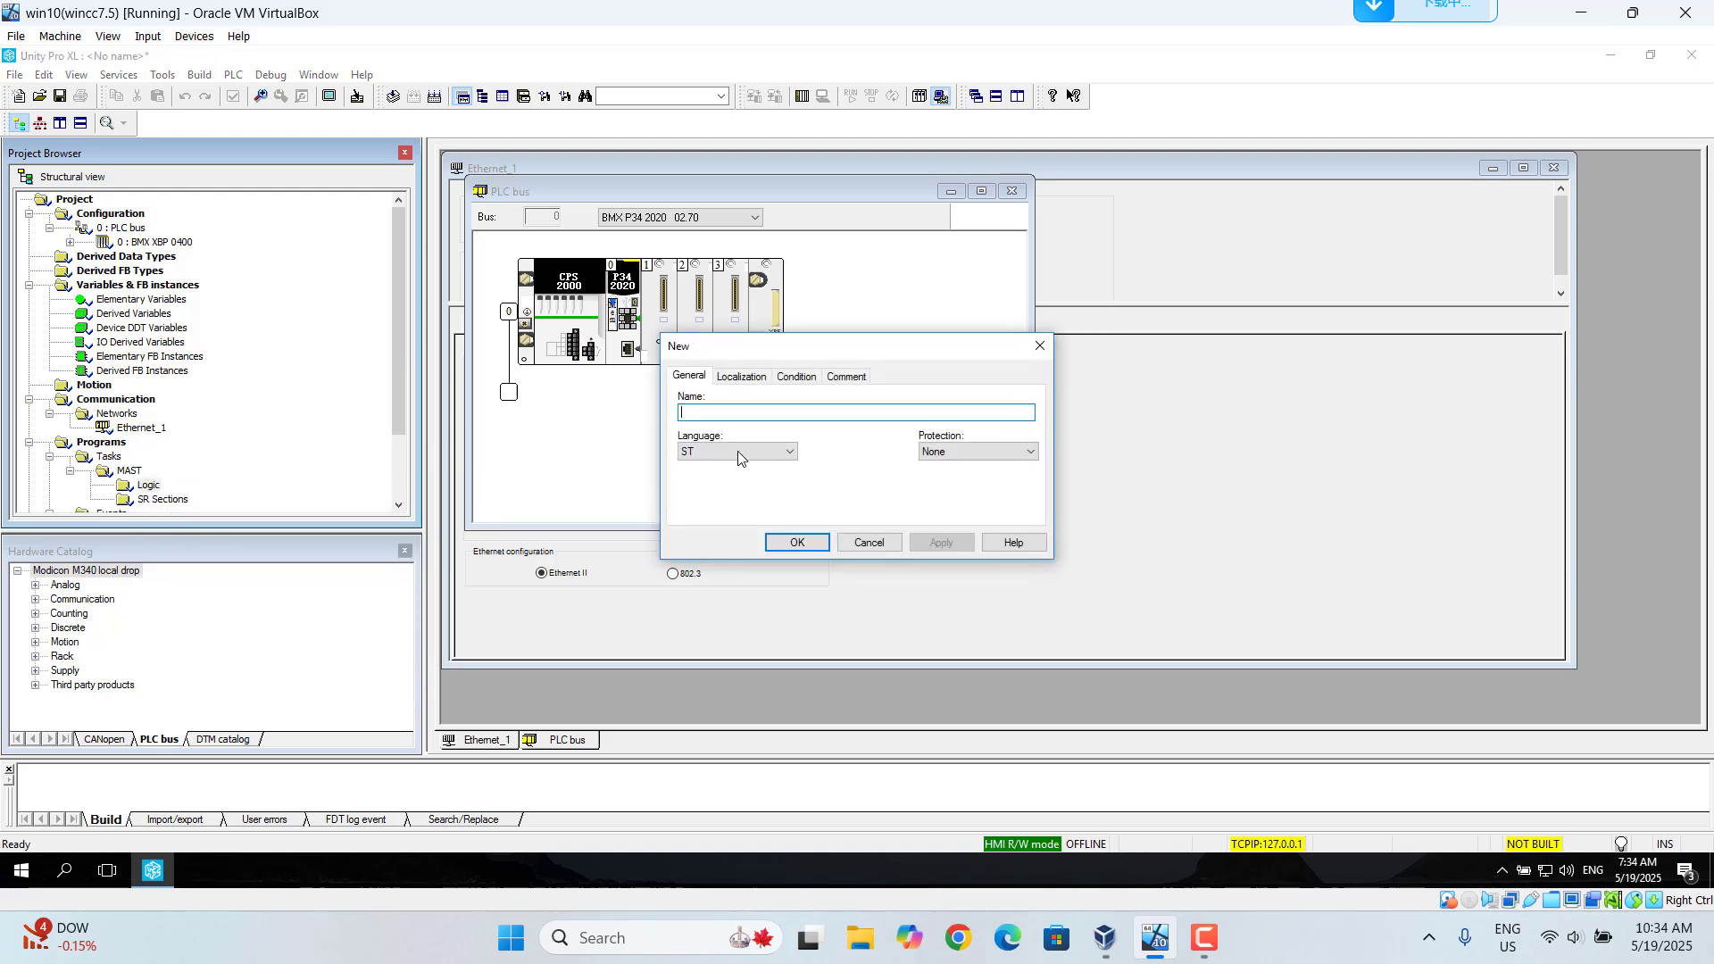
text(test)
click(792, 454)
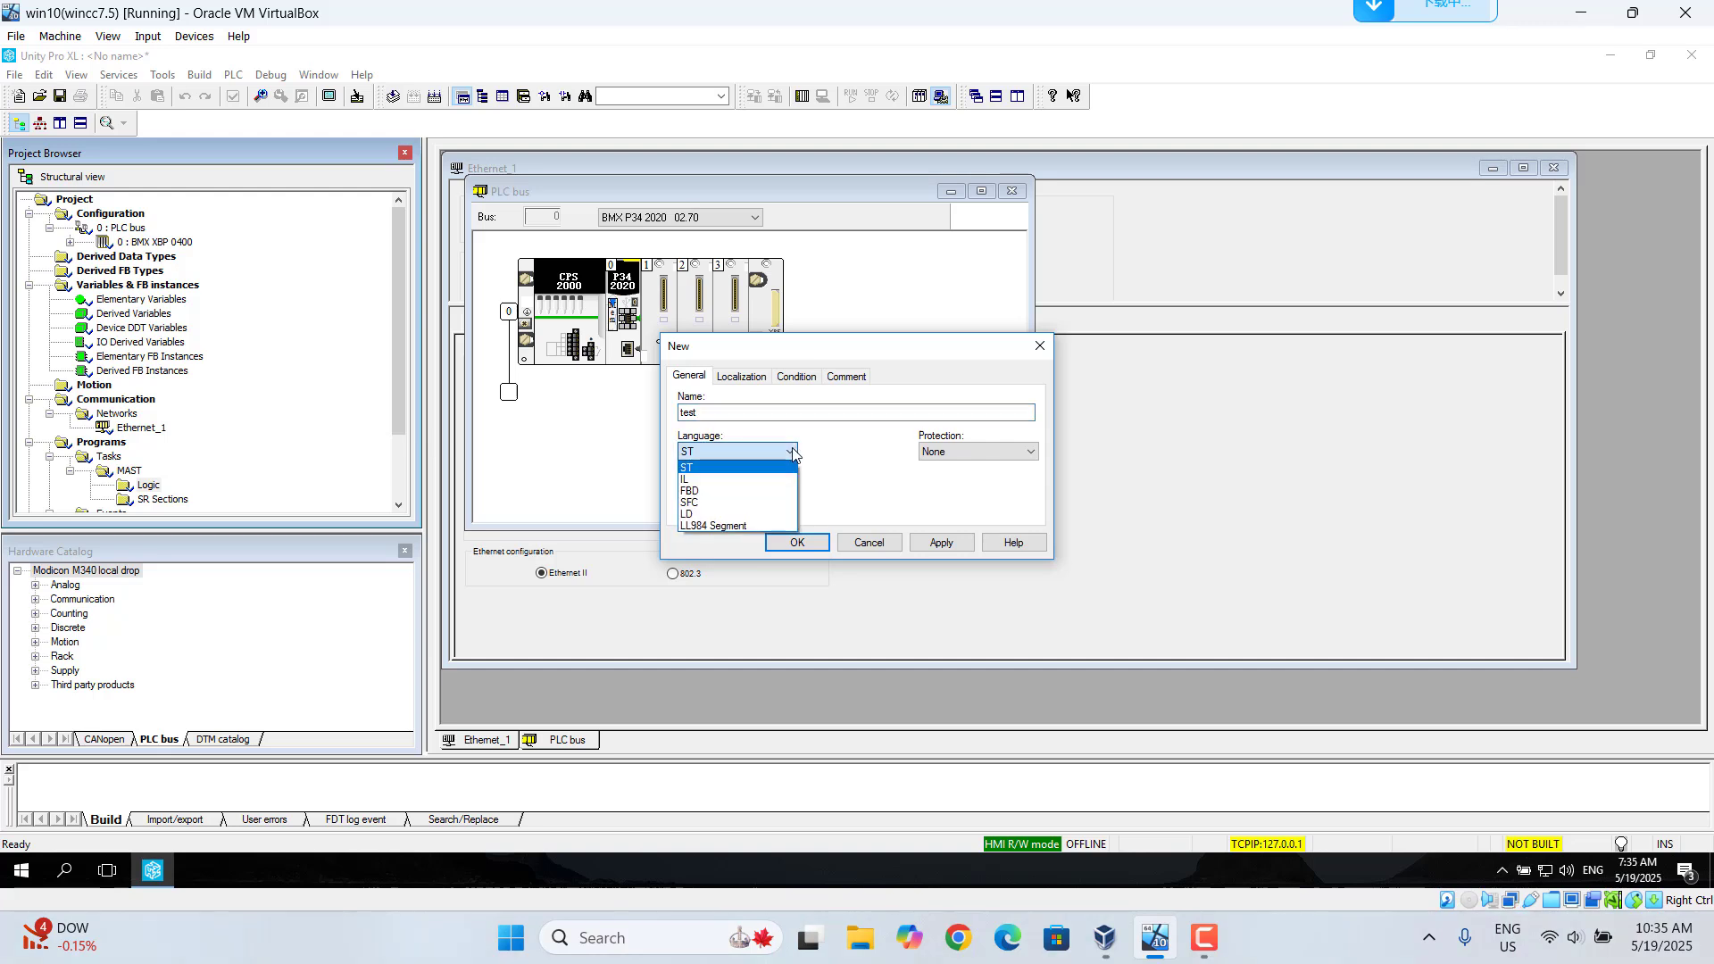
click(712, 519)
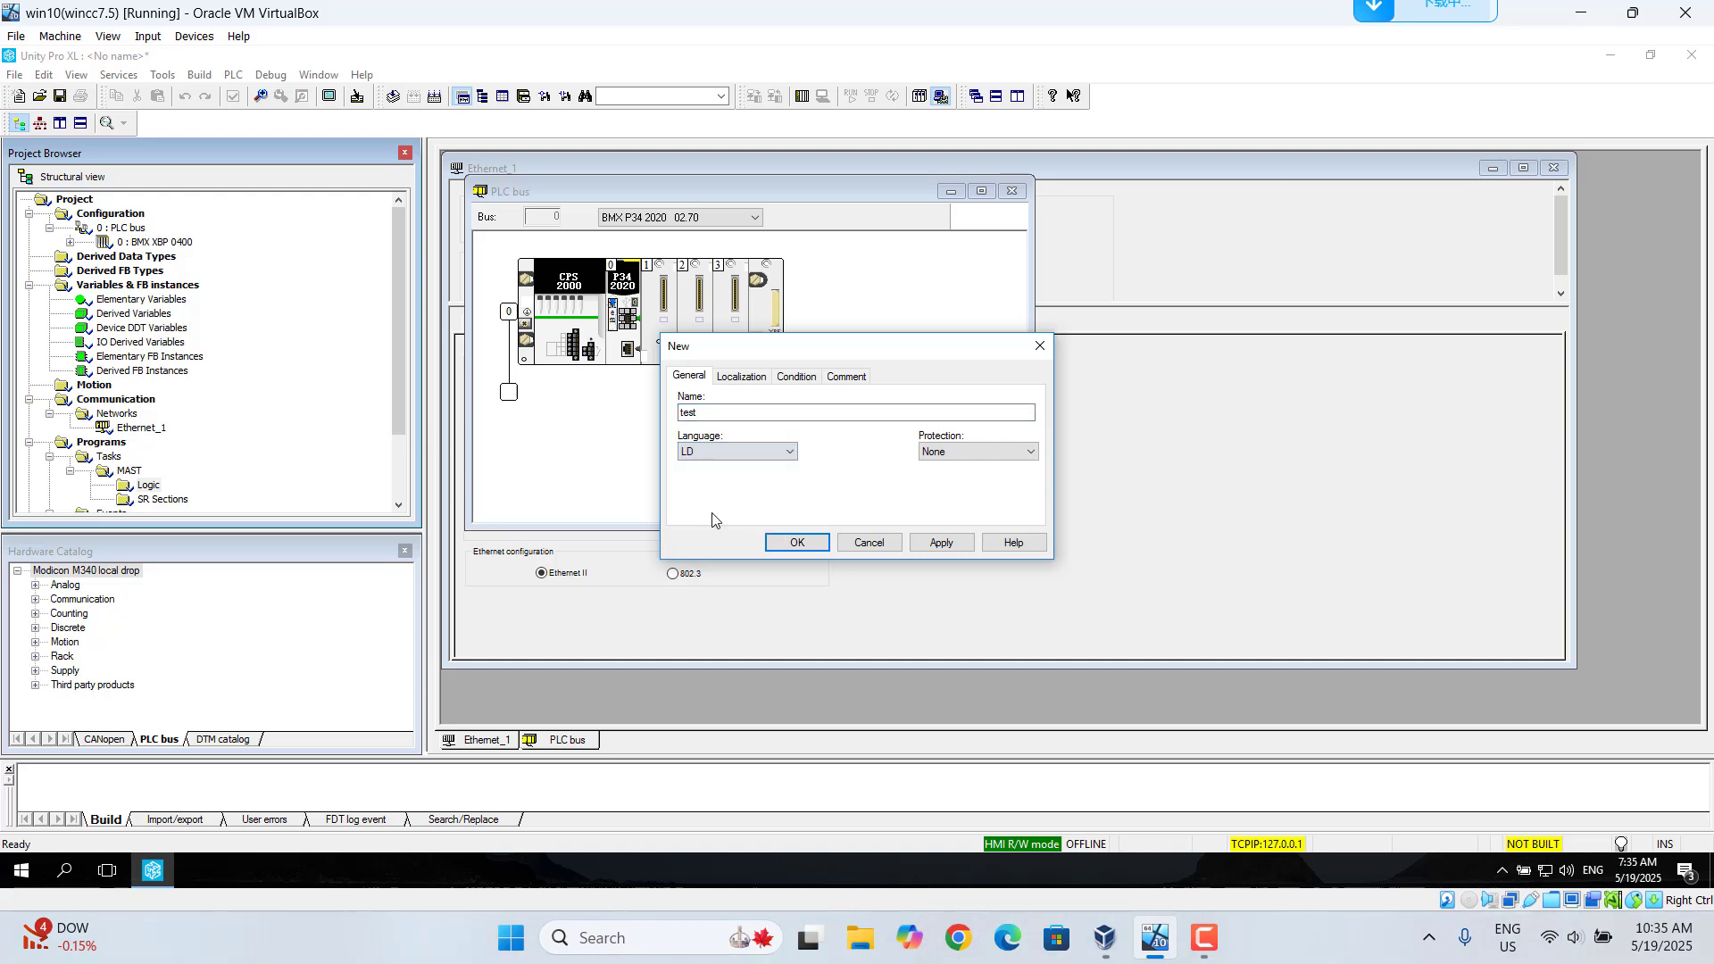
click(947, 547)
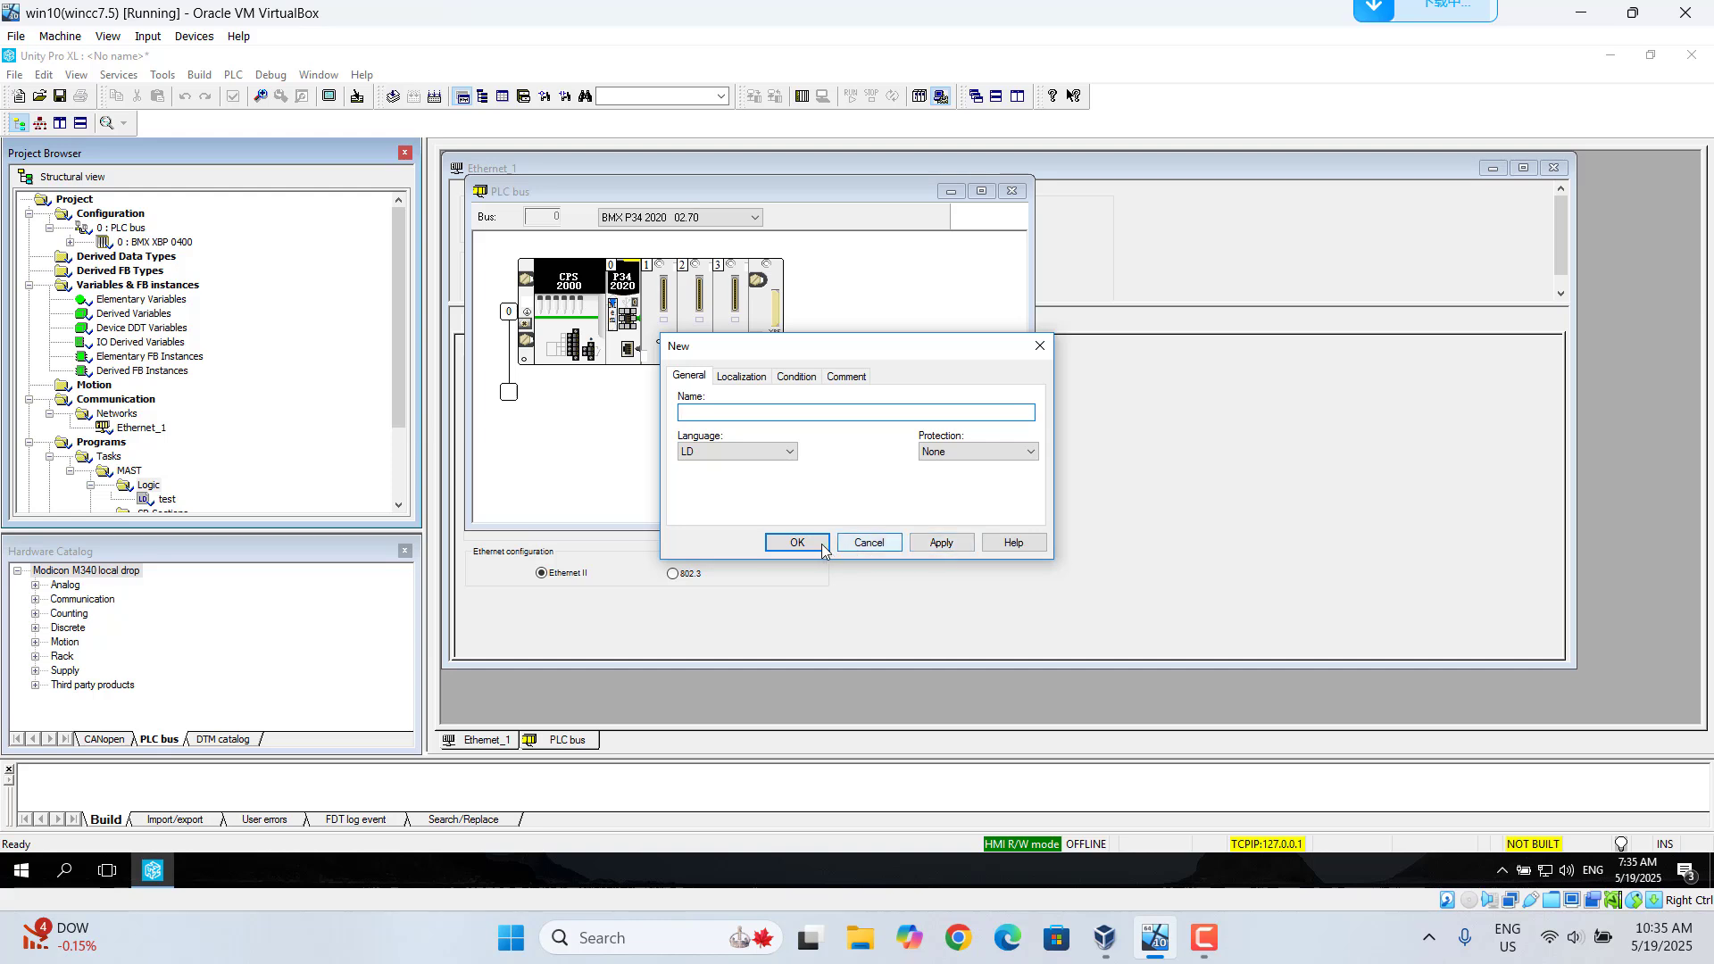
click(862, 544)
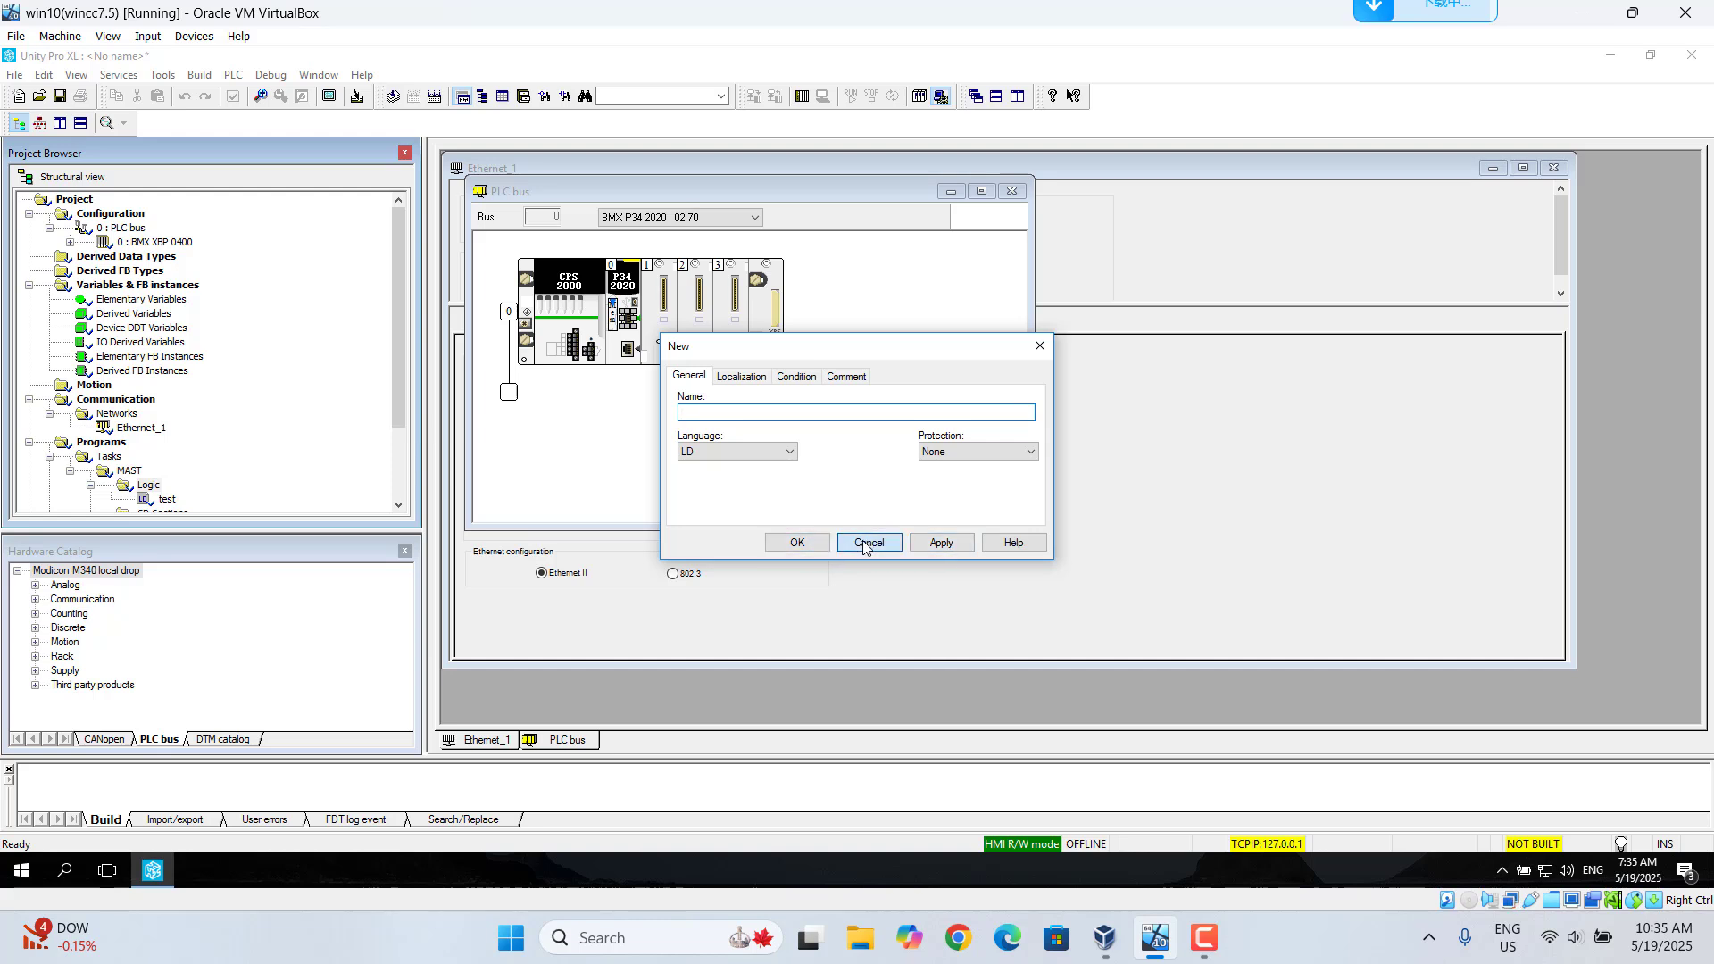
Open the test section, close the PLC bus and Ethernet_1 windows accepting the modifications, and maximize the ladder editor
double_click(167, 501)
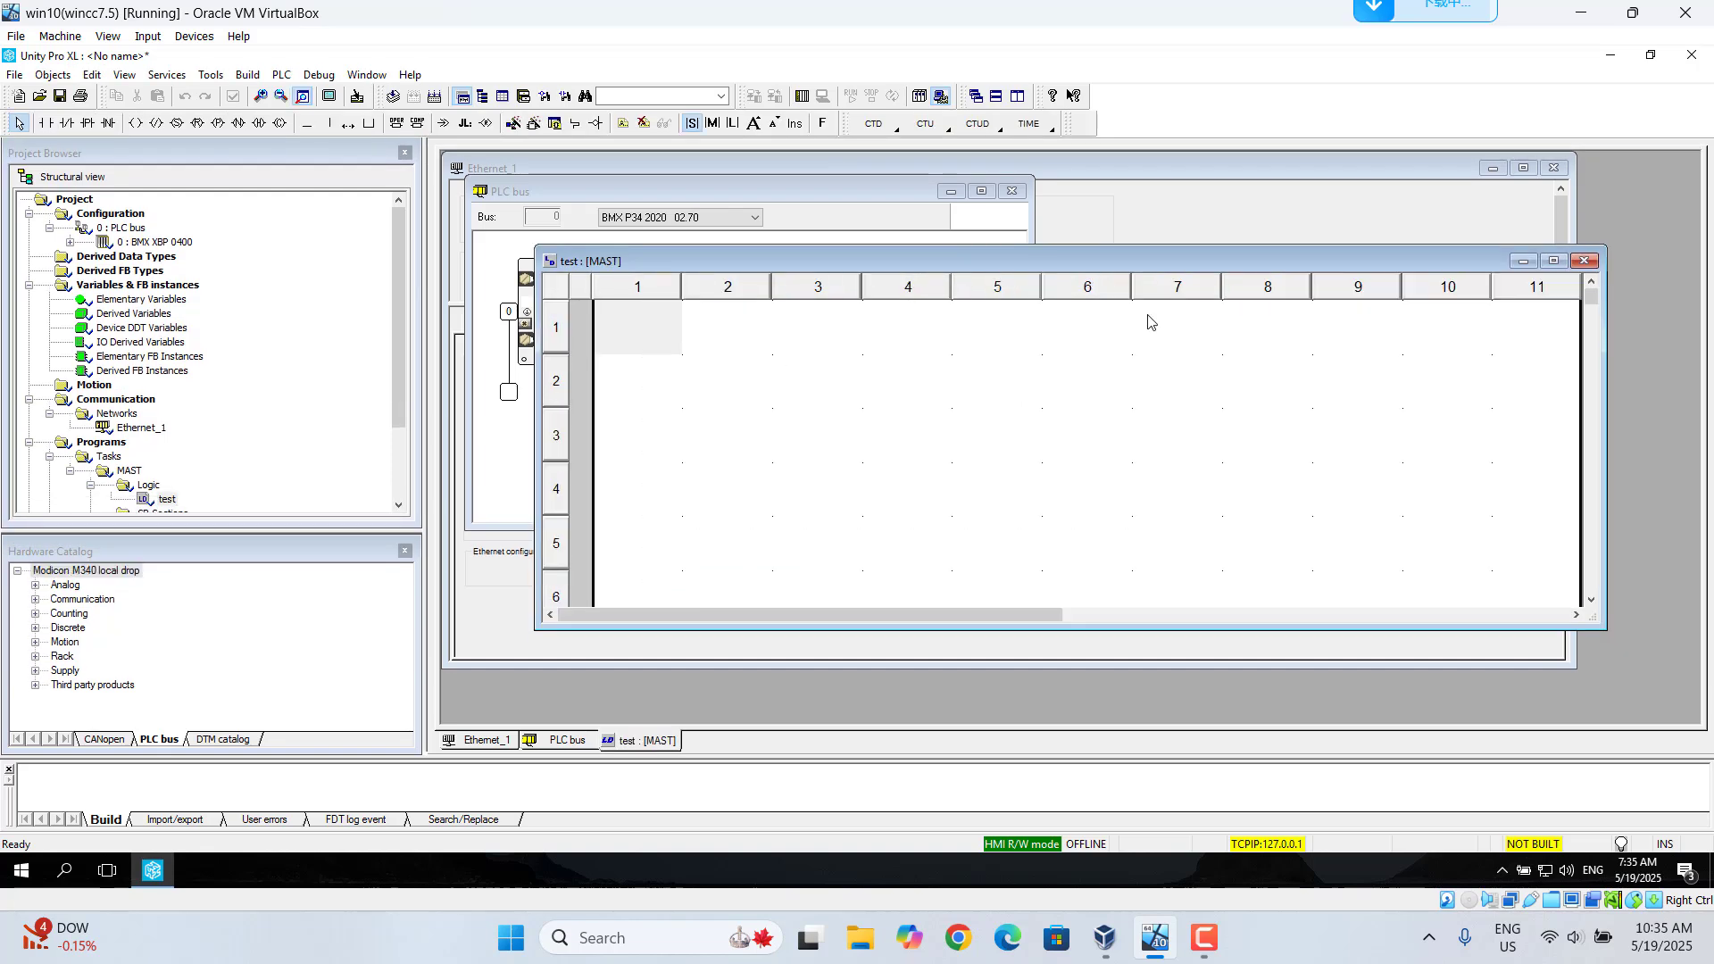
click(1018, 190)
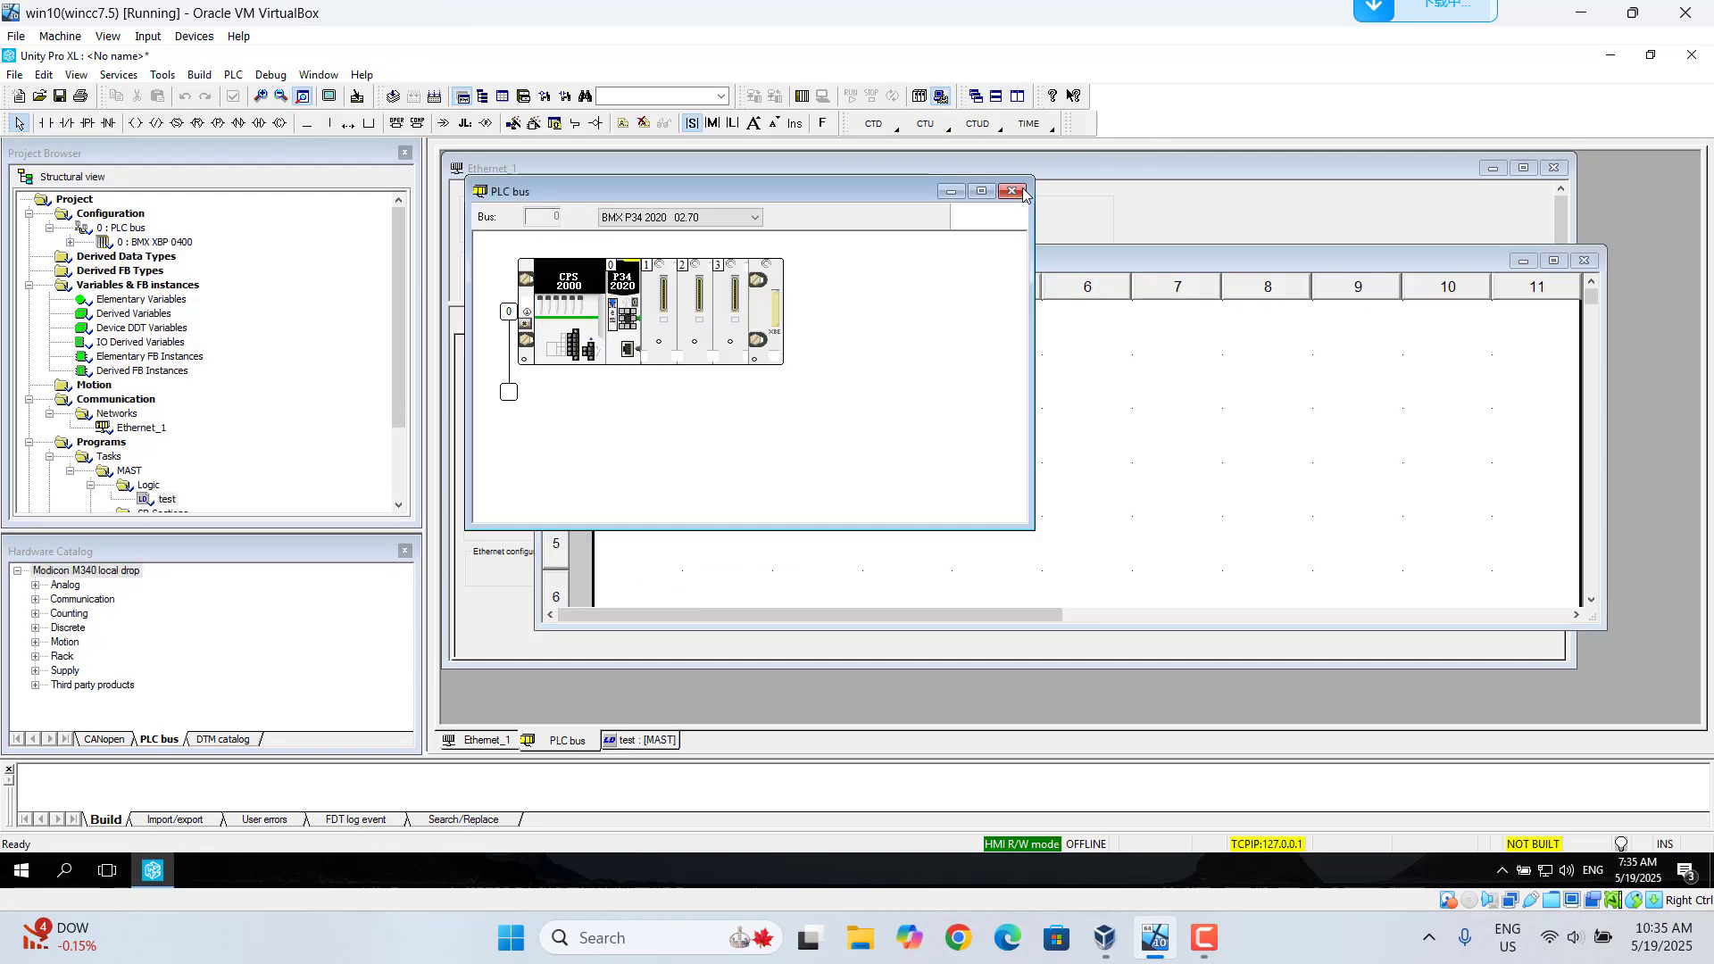
click(1553, 169)
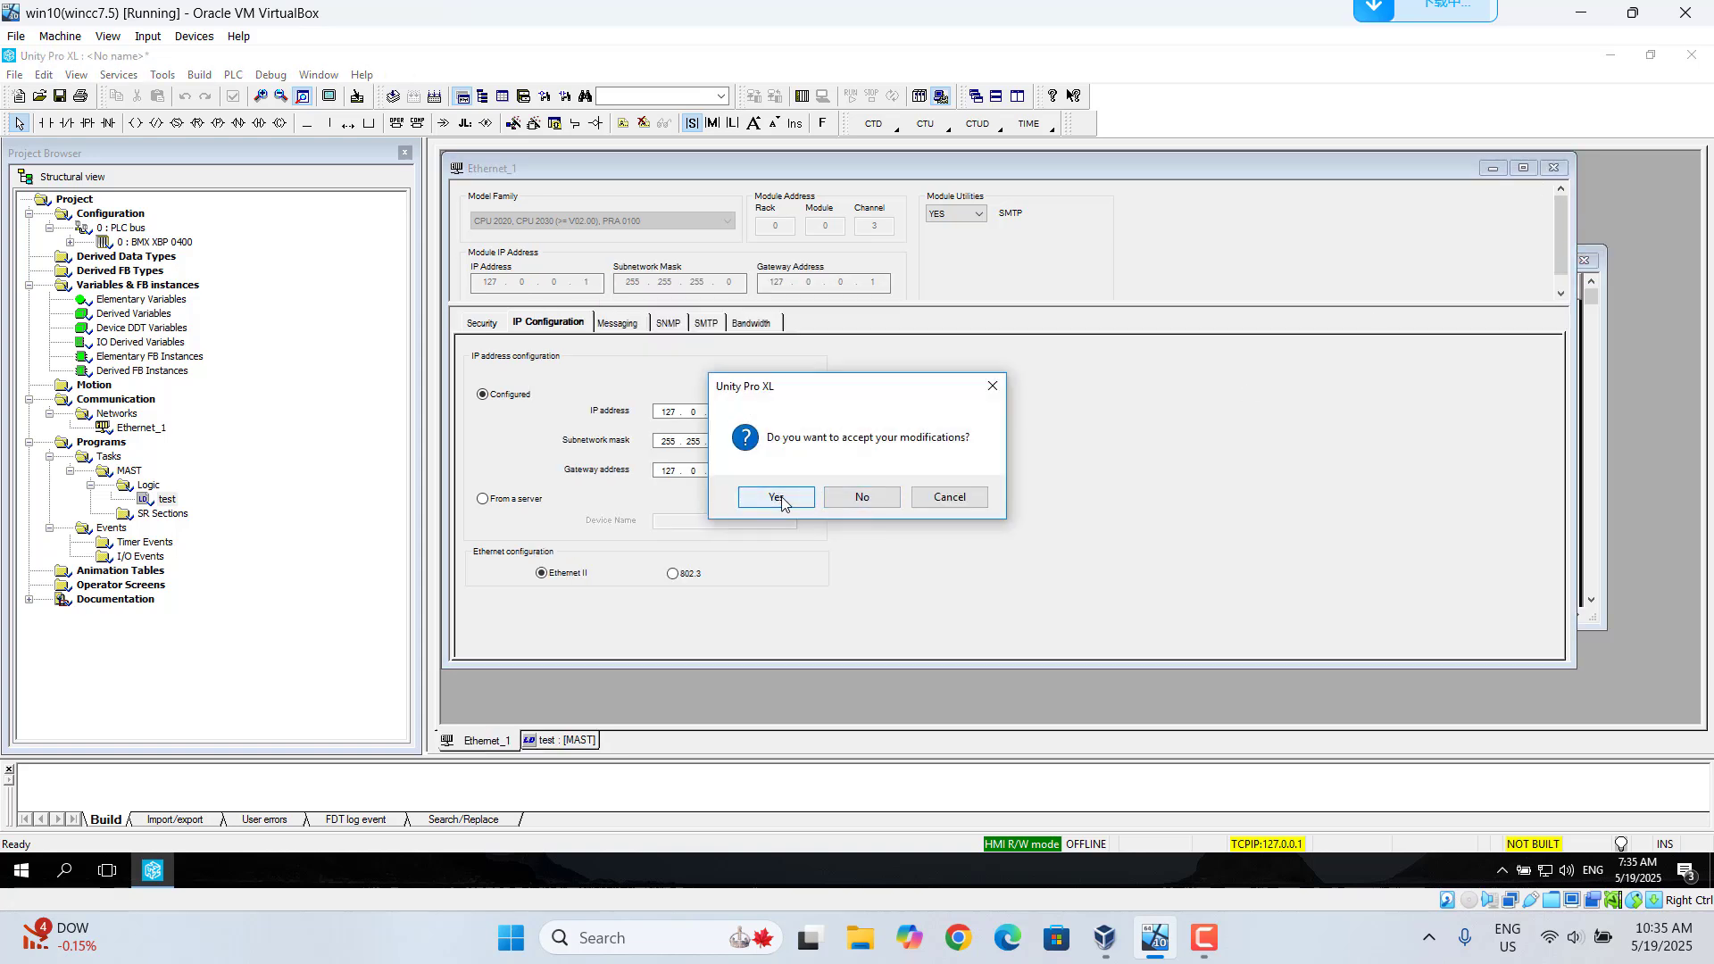
click(778, 498)
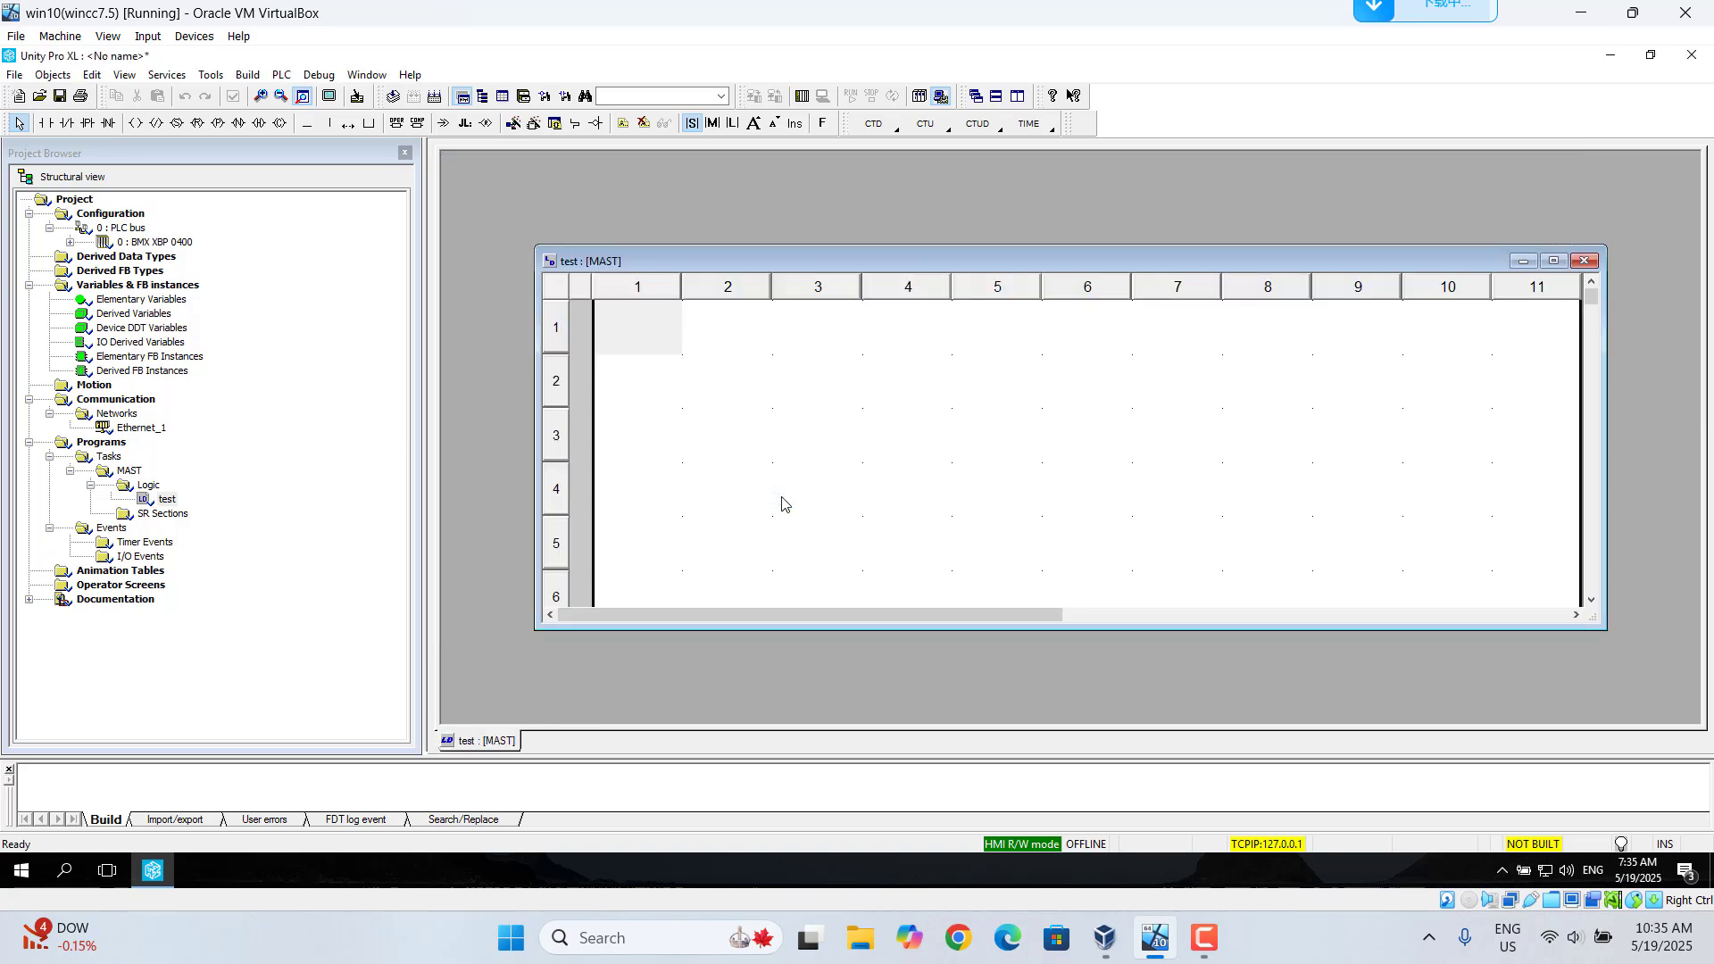
click(1554, 259)
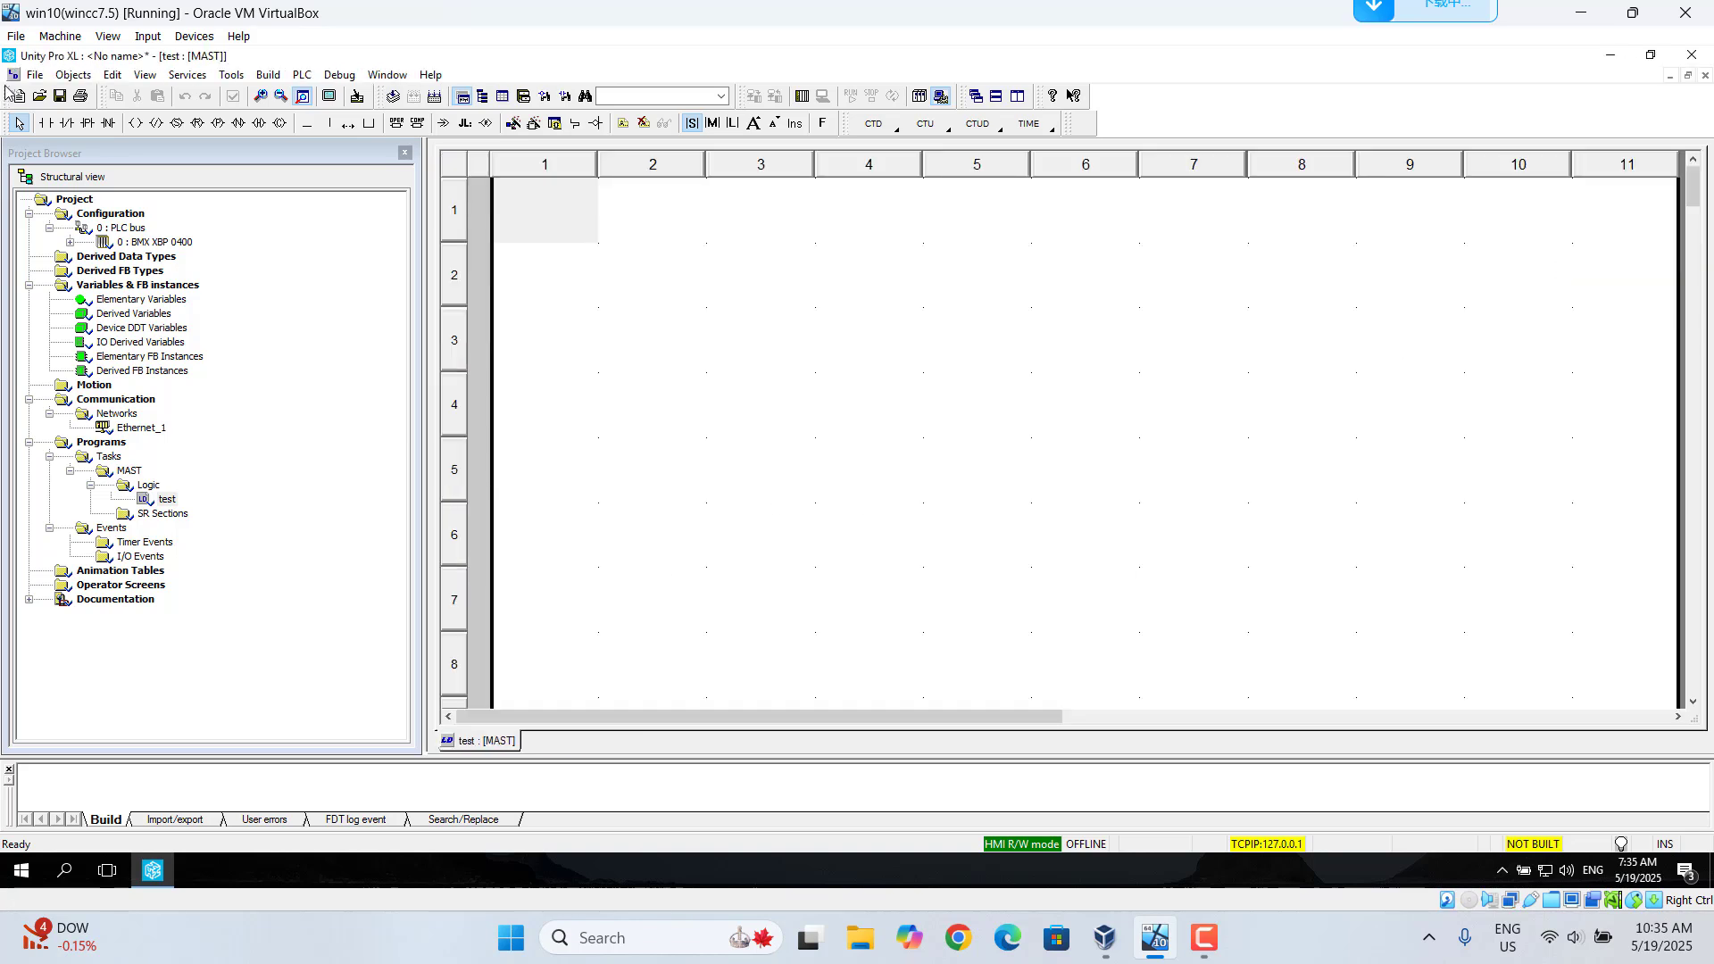
Build rung 1 with a normally open contact in column 1, a normally closed contact in column 2 and a coil in column 5
click(46, 123)
click(547, 219)
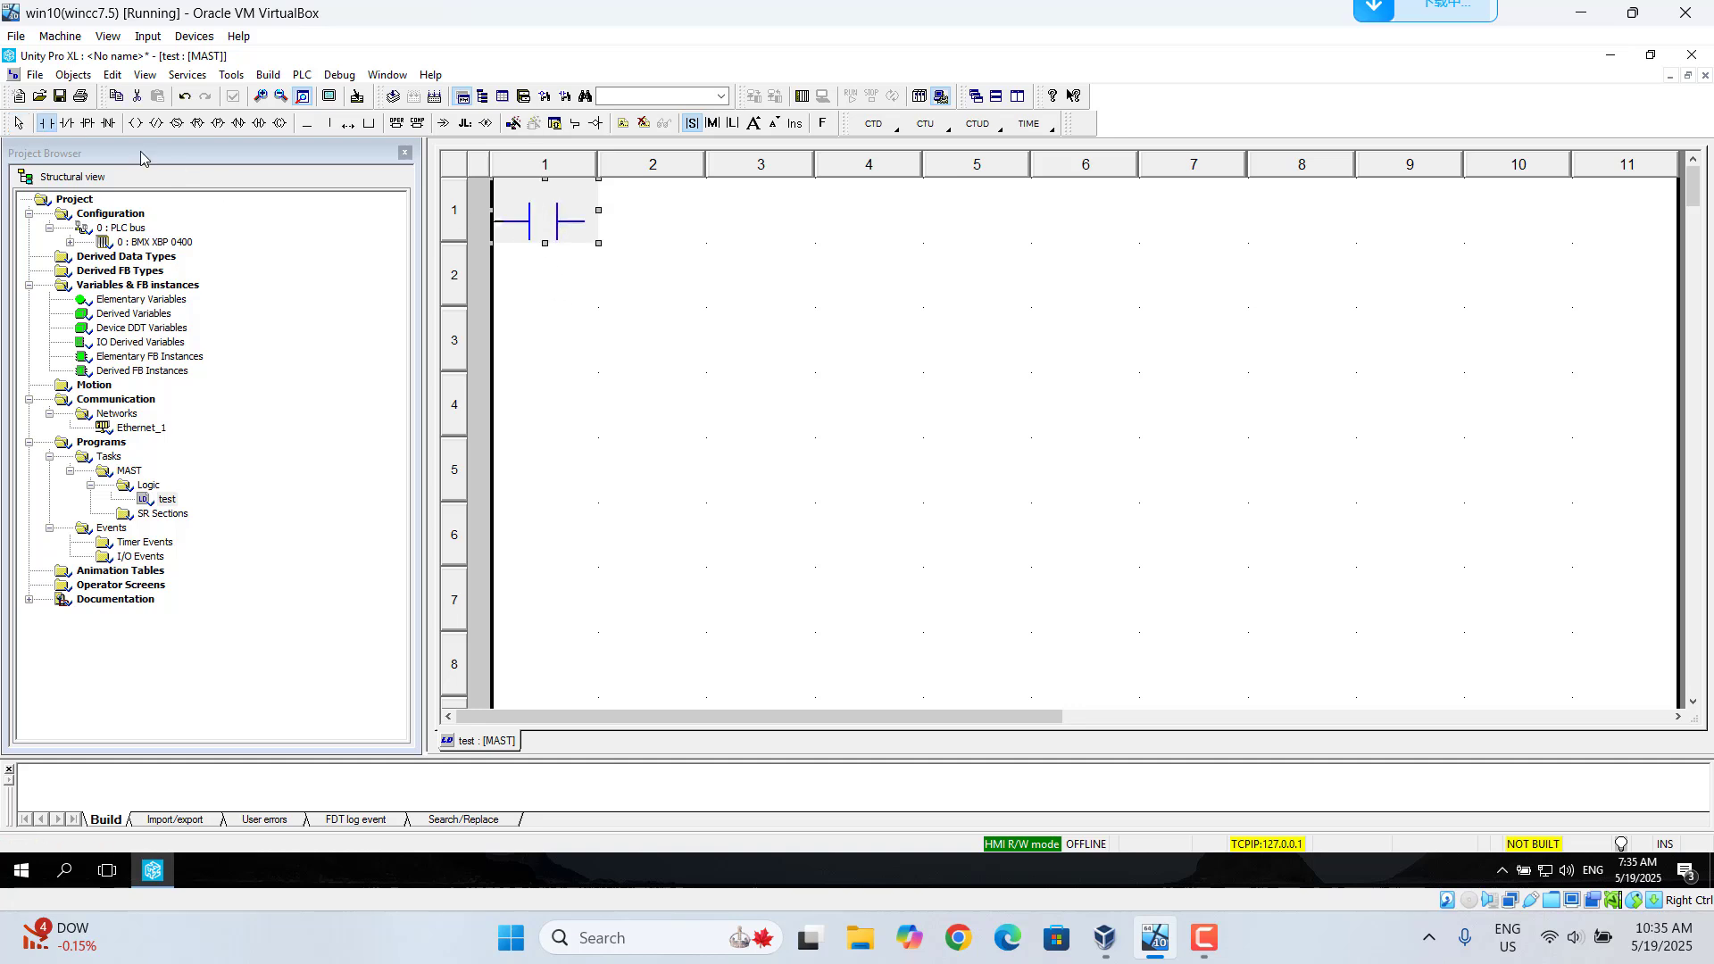
click(67, 125)
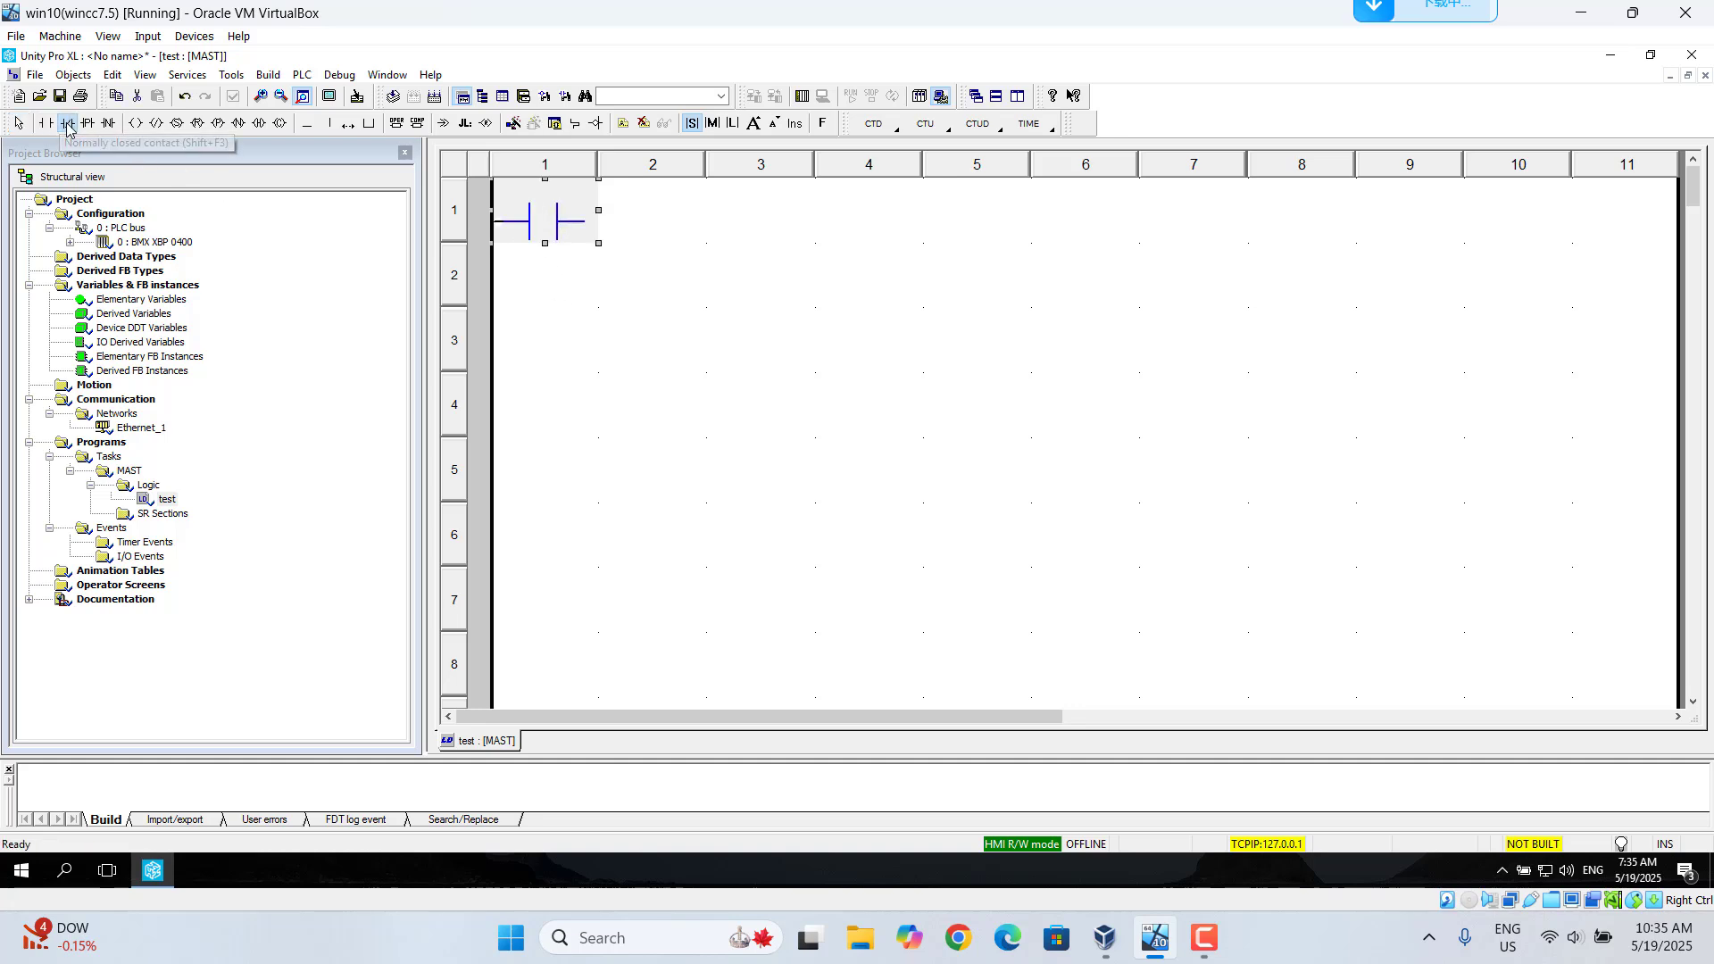
click(607, 218)
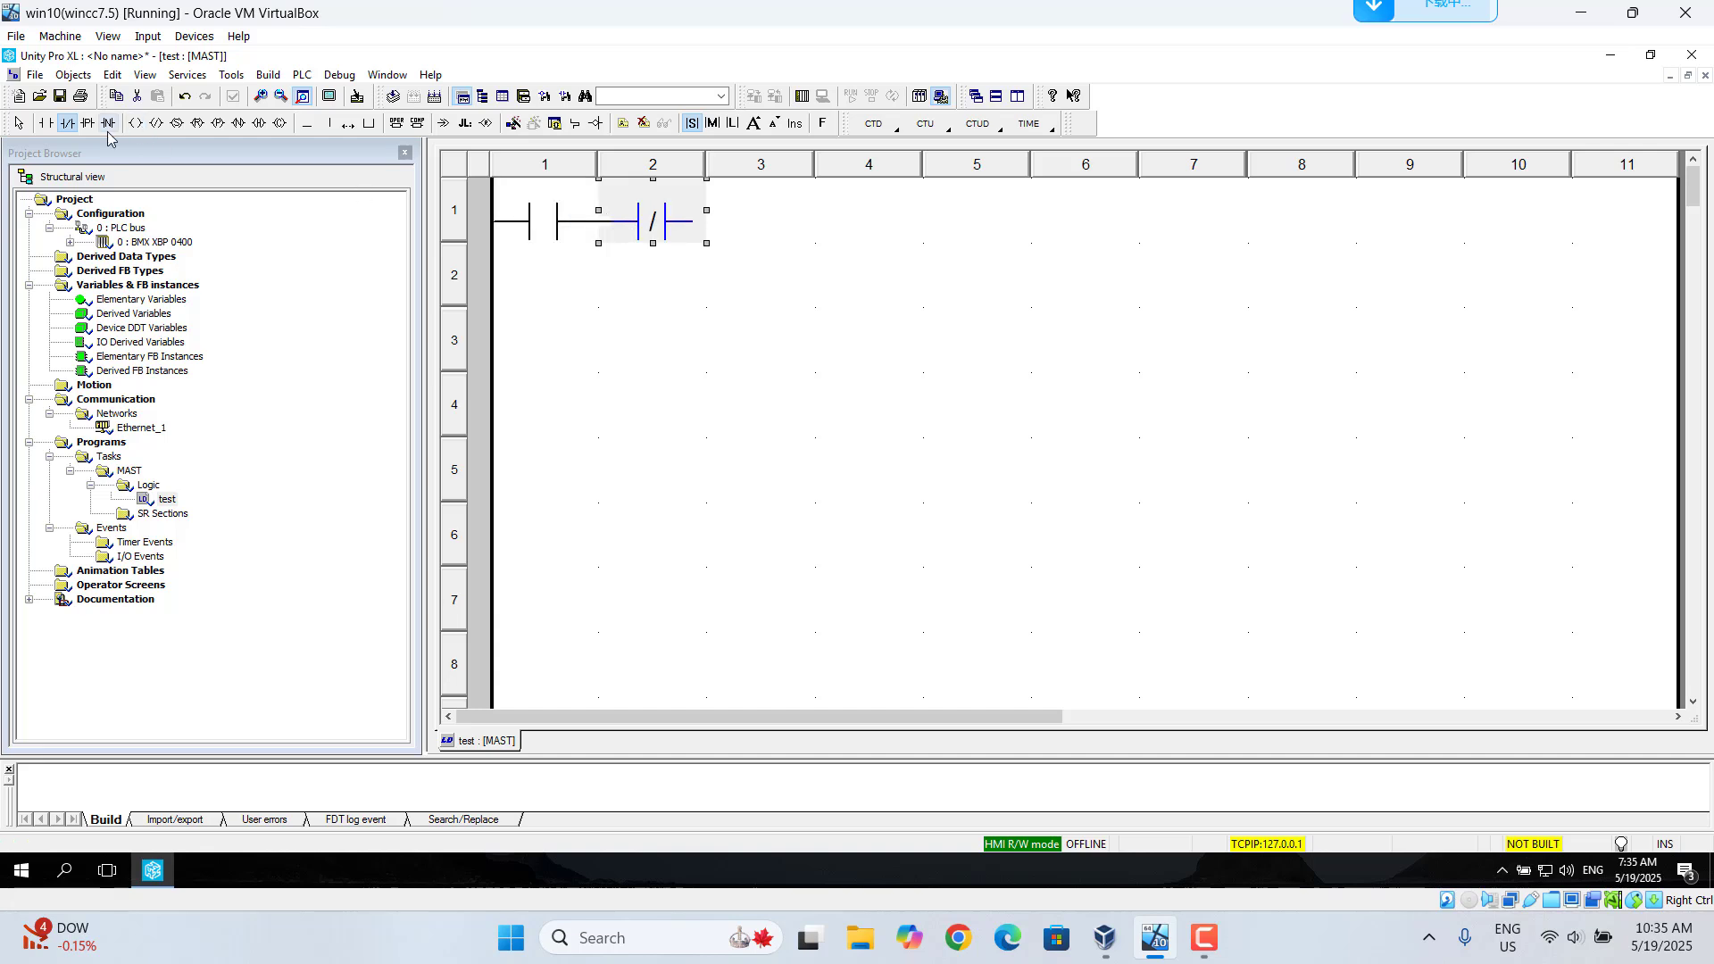
click(135, 125)
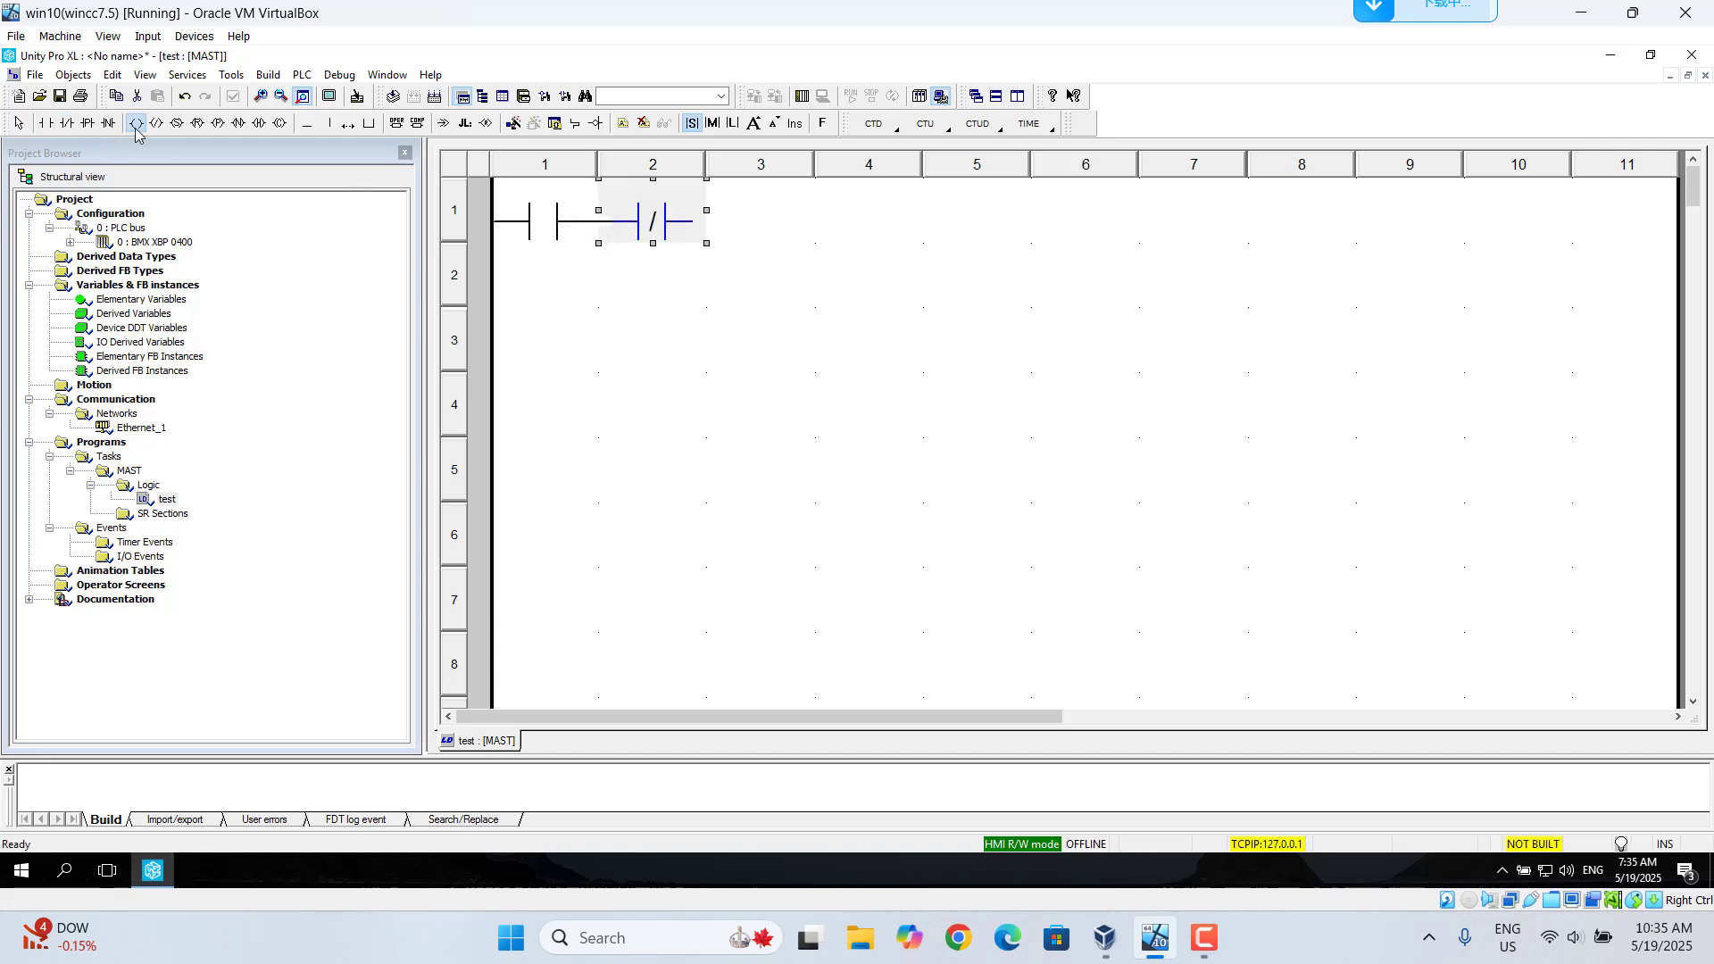
click(981, 221)
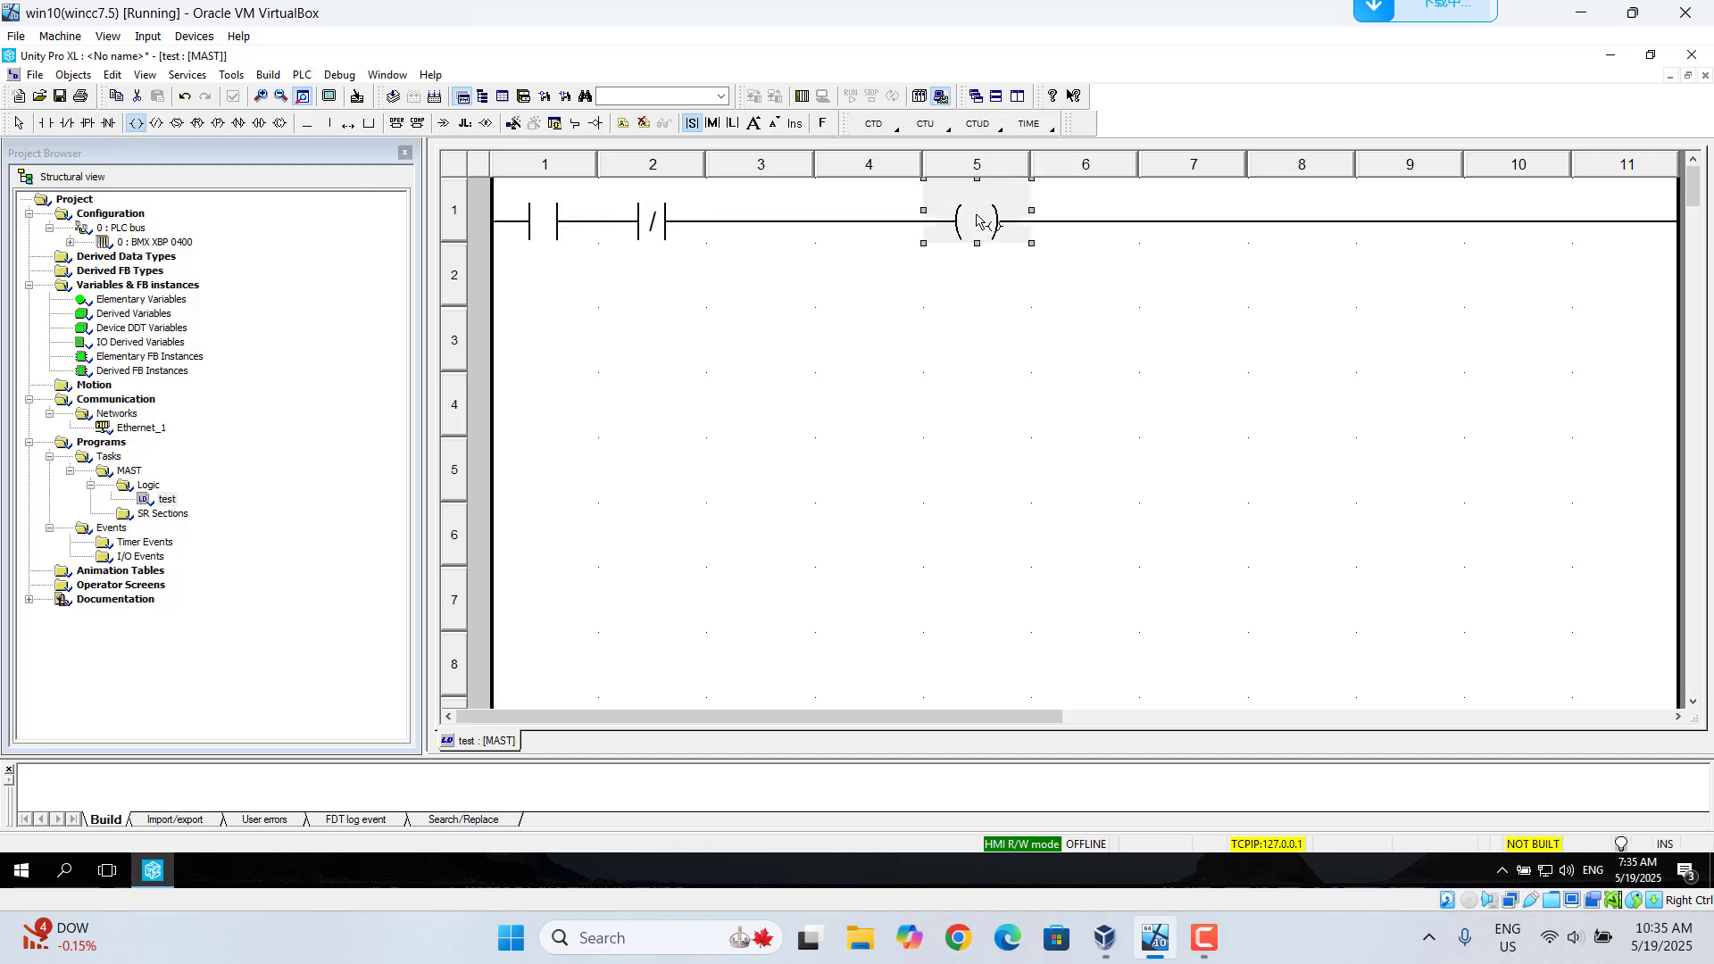
click(497, 231)
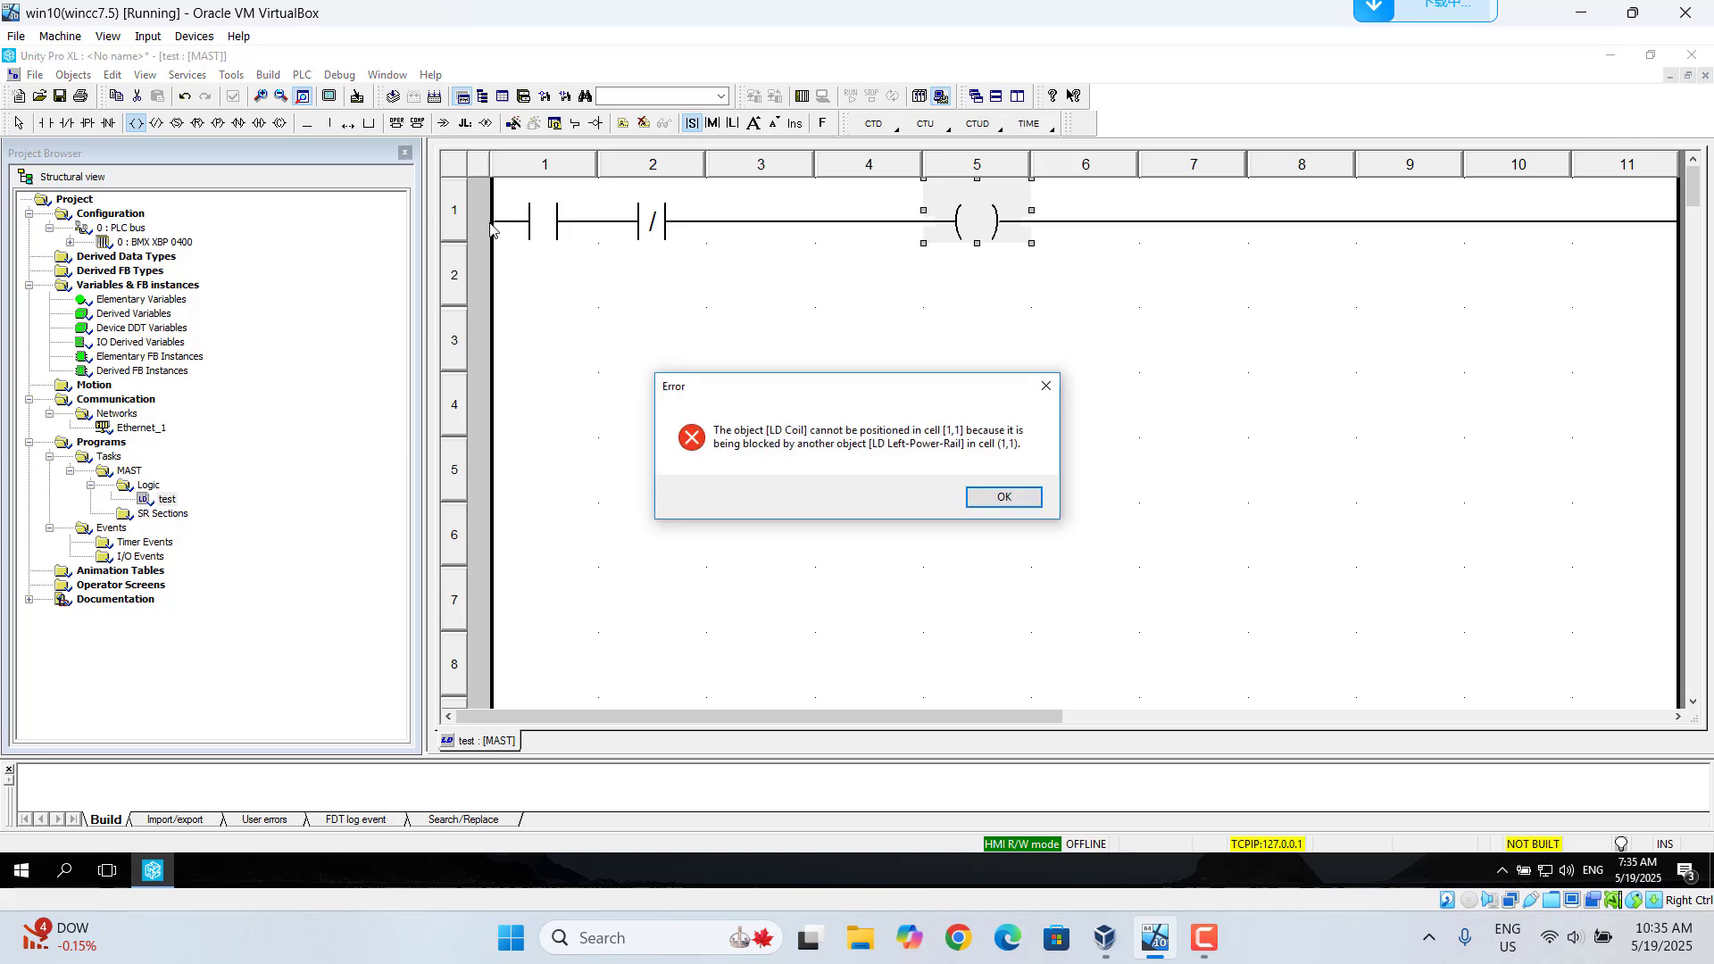
click(1002, 498)
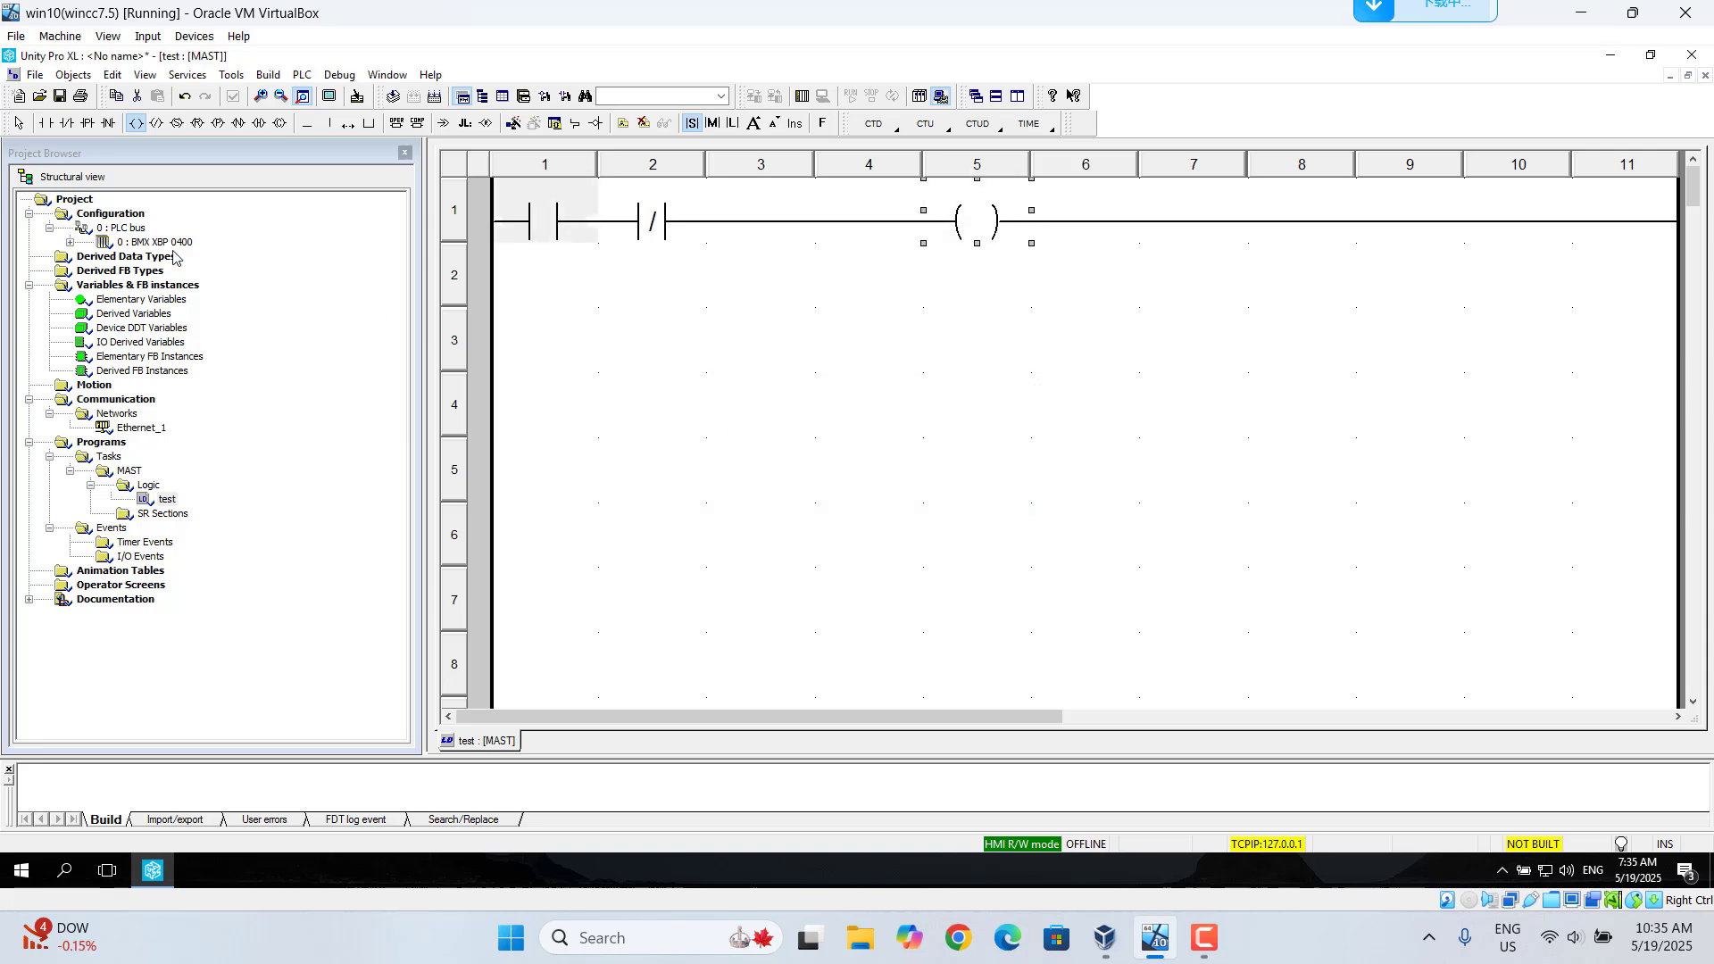
Add a normally open contact in row 2, column 1, and join it in parallel to the rung 1 contact with a vertical link
click(46, 123)
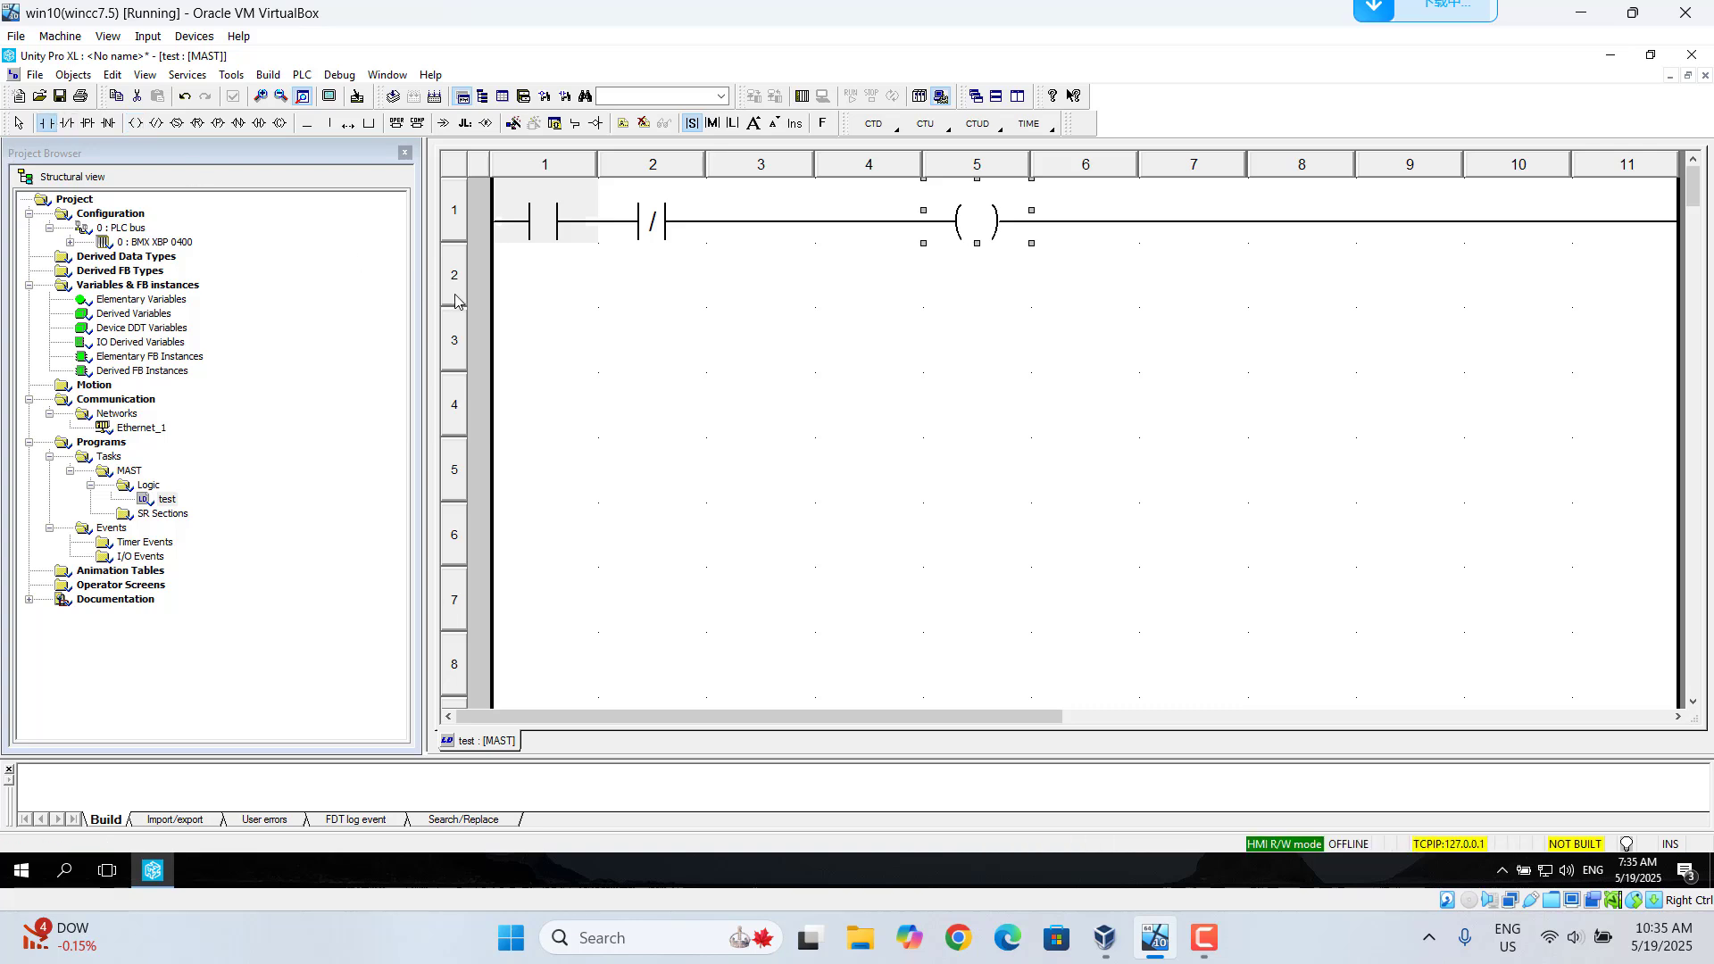
click(523, 287)
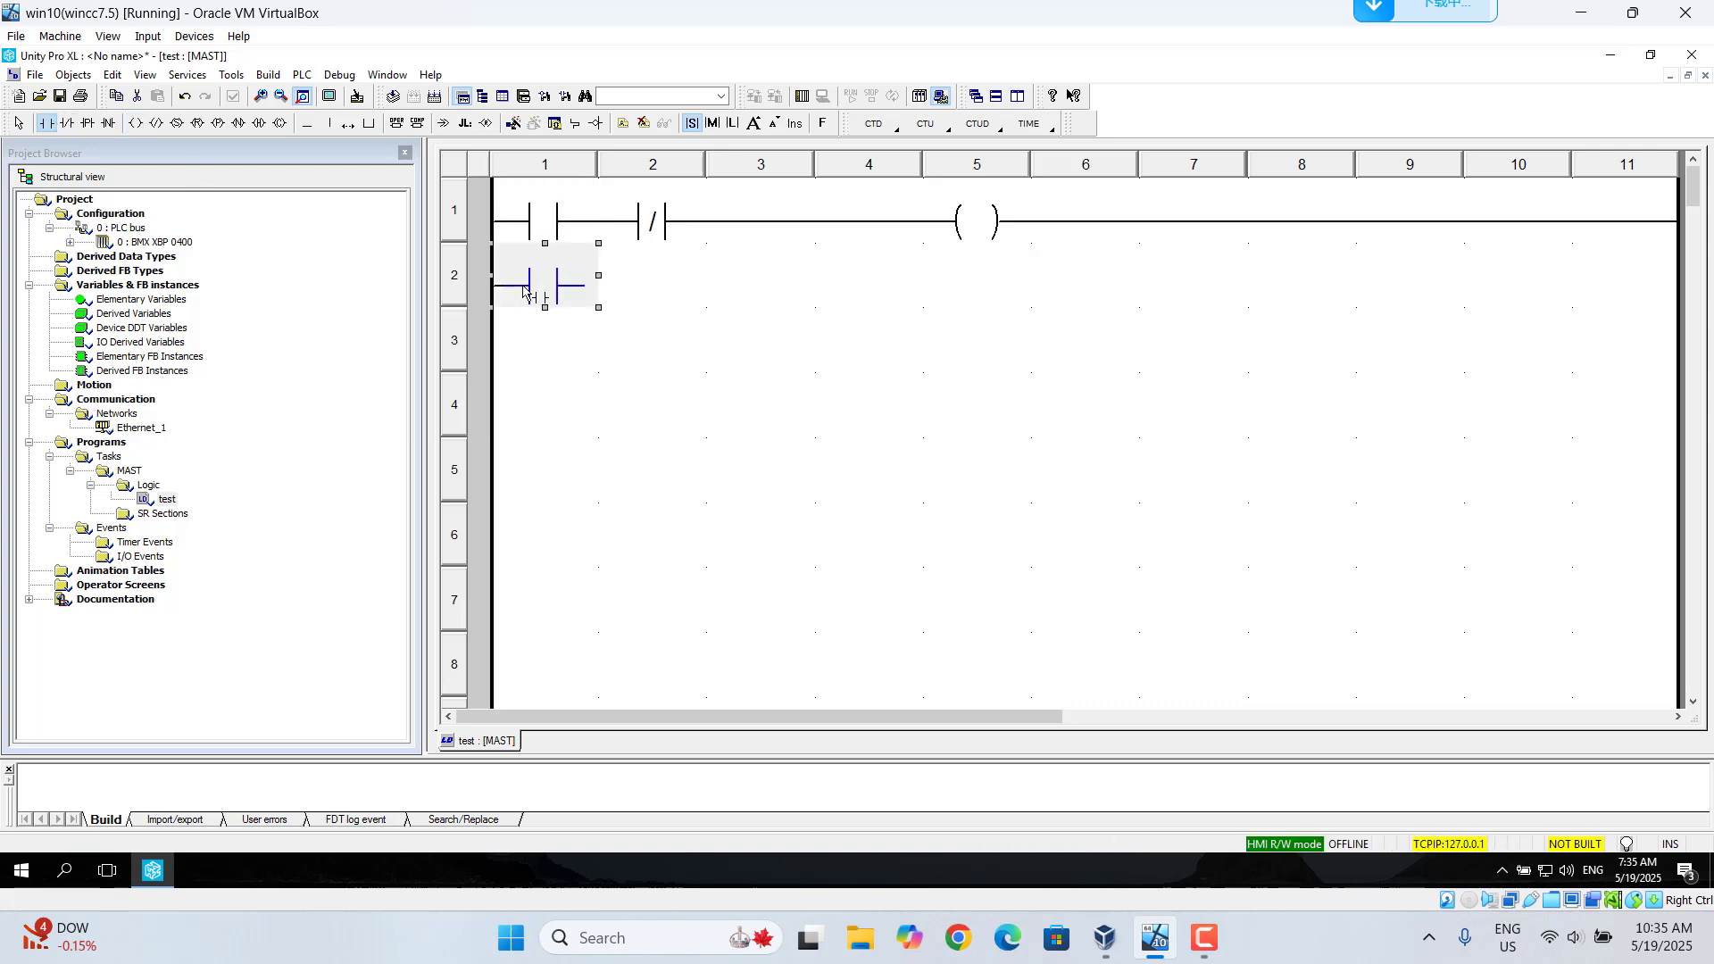
click(332, 124)
click(566, 238)
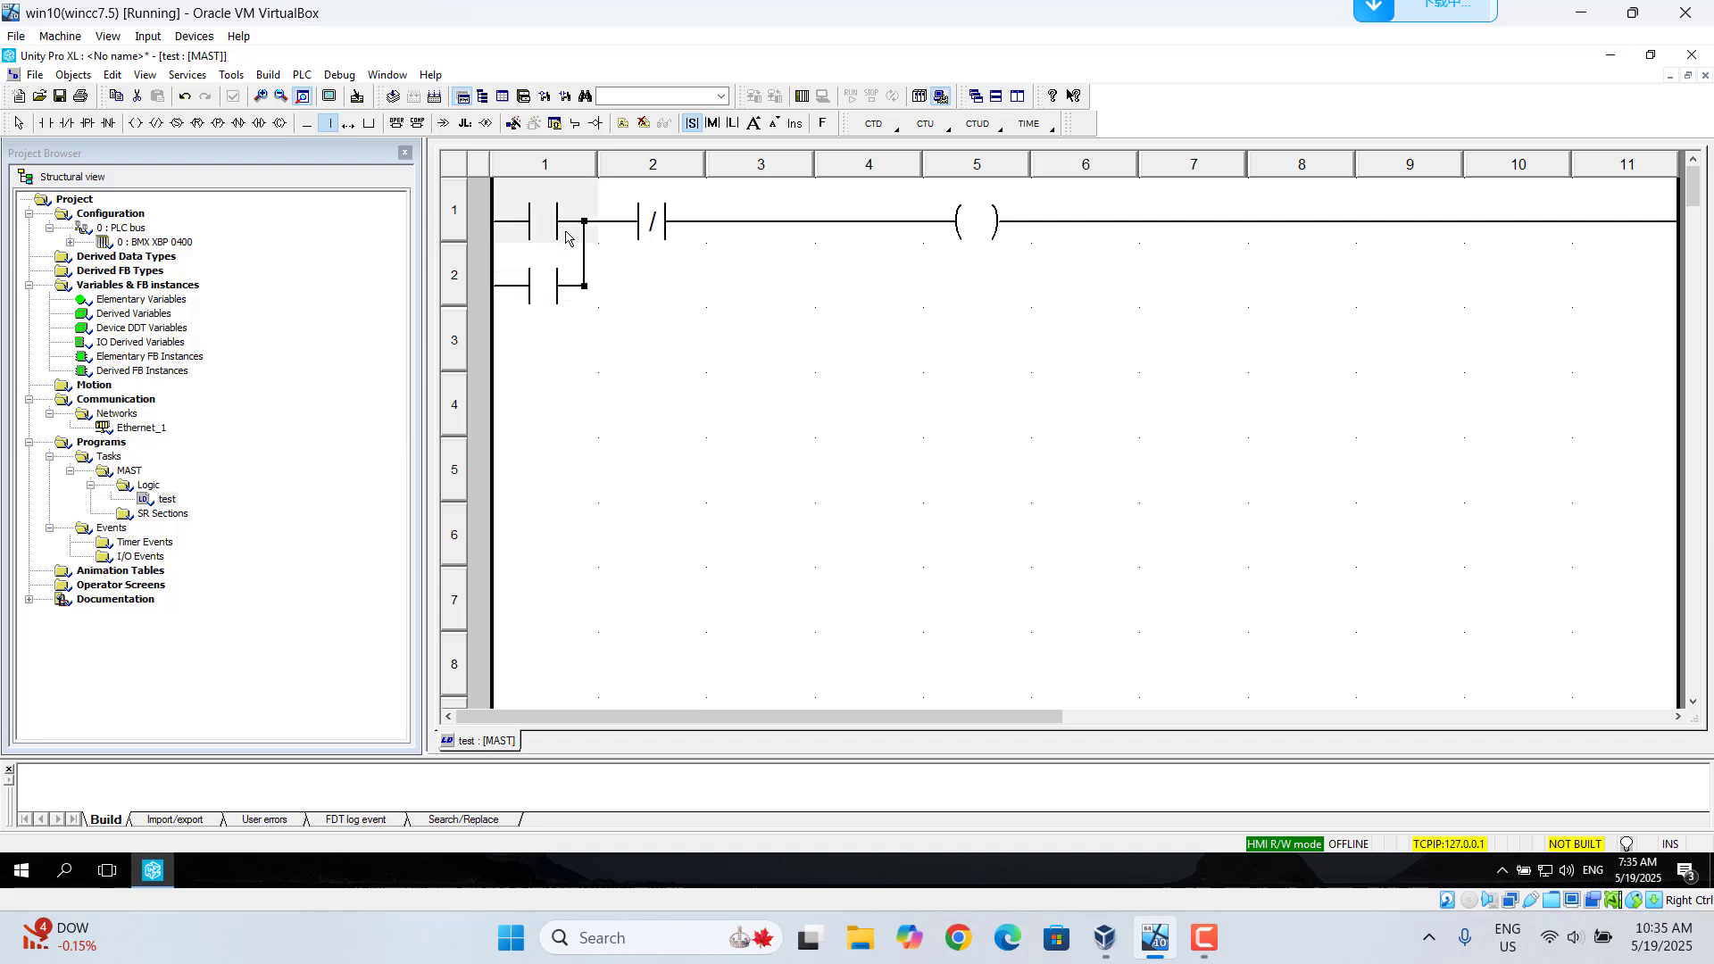
Assign a new BOOL variable named start to the normally open contact in row 1
double_click(547, 225)
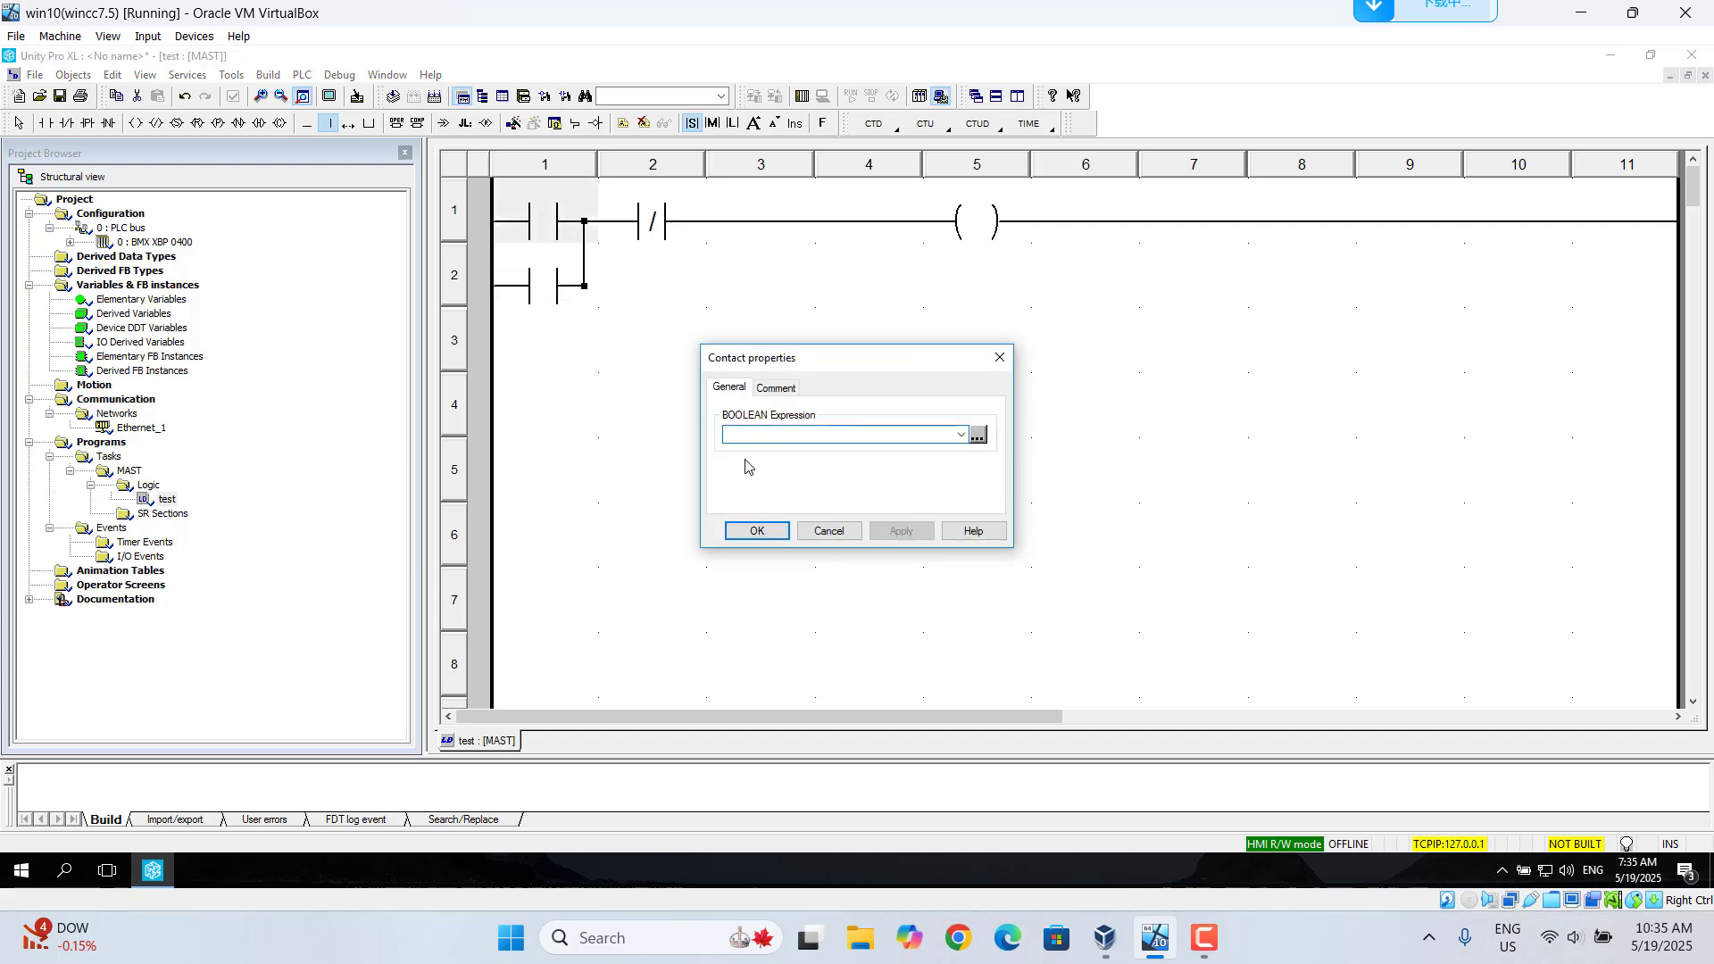
text(start)
click(901, 531)
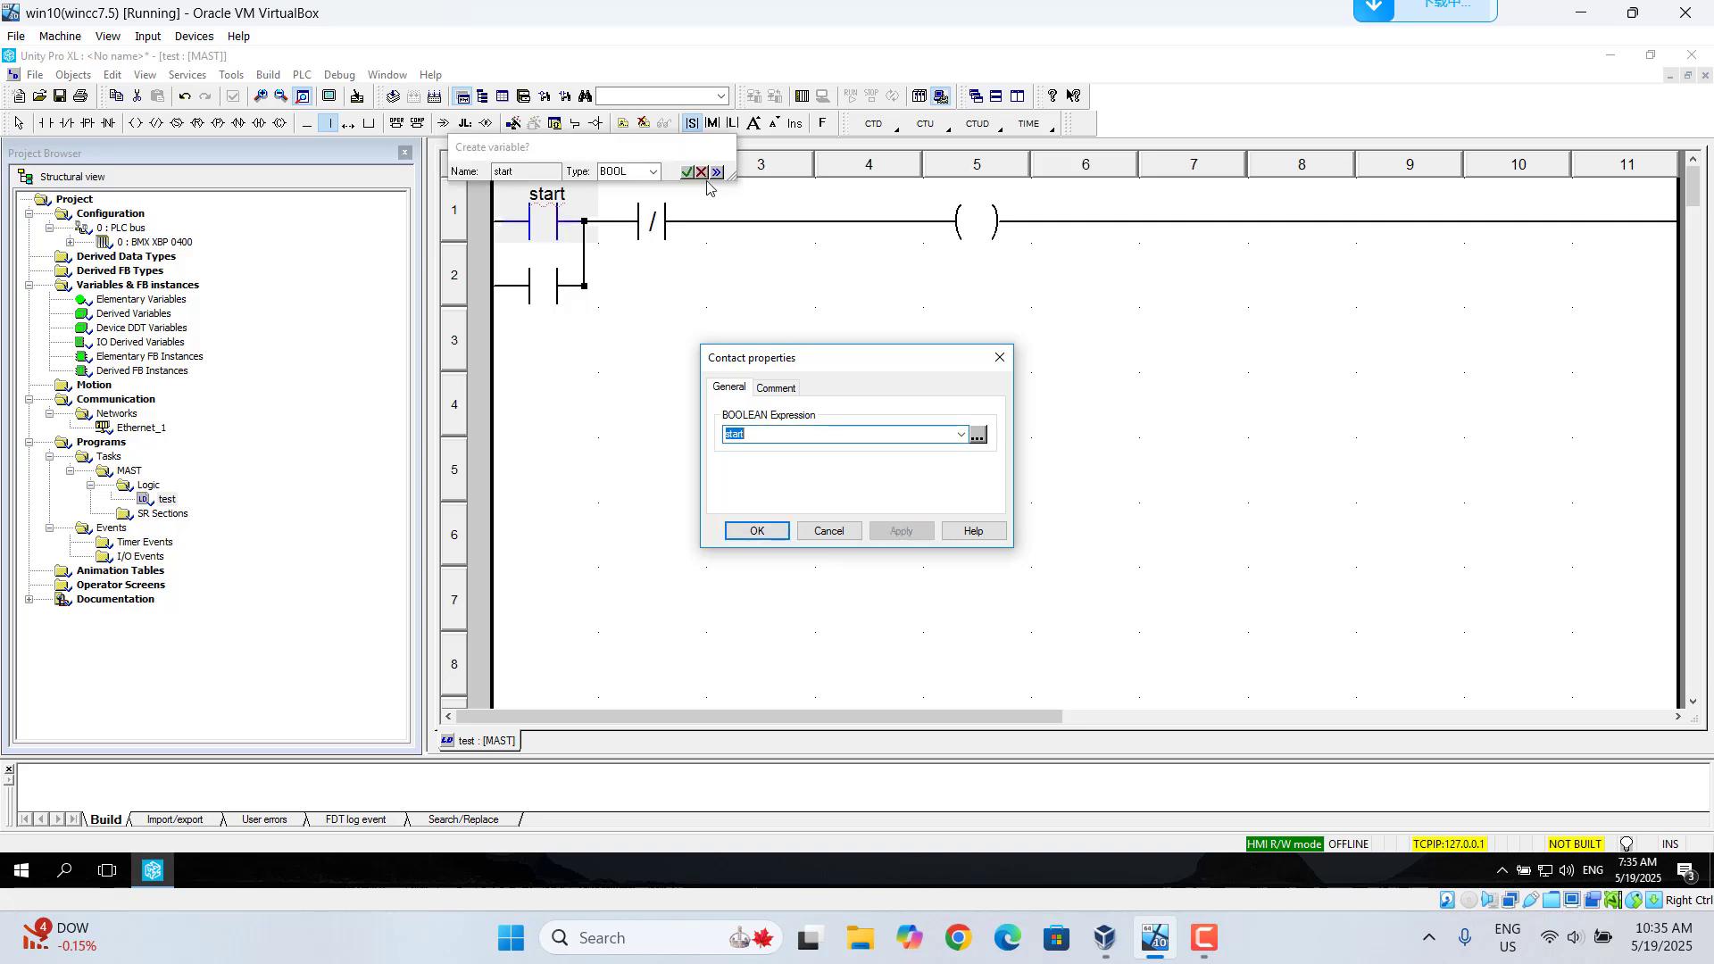
click(690, 174)
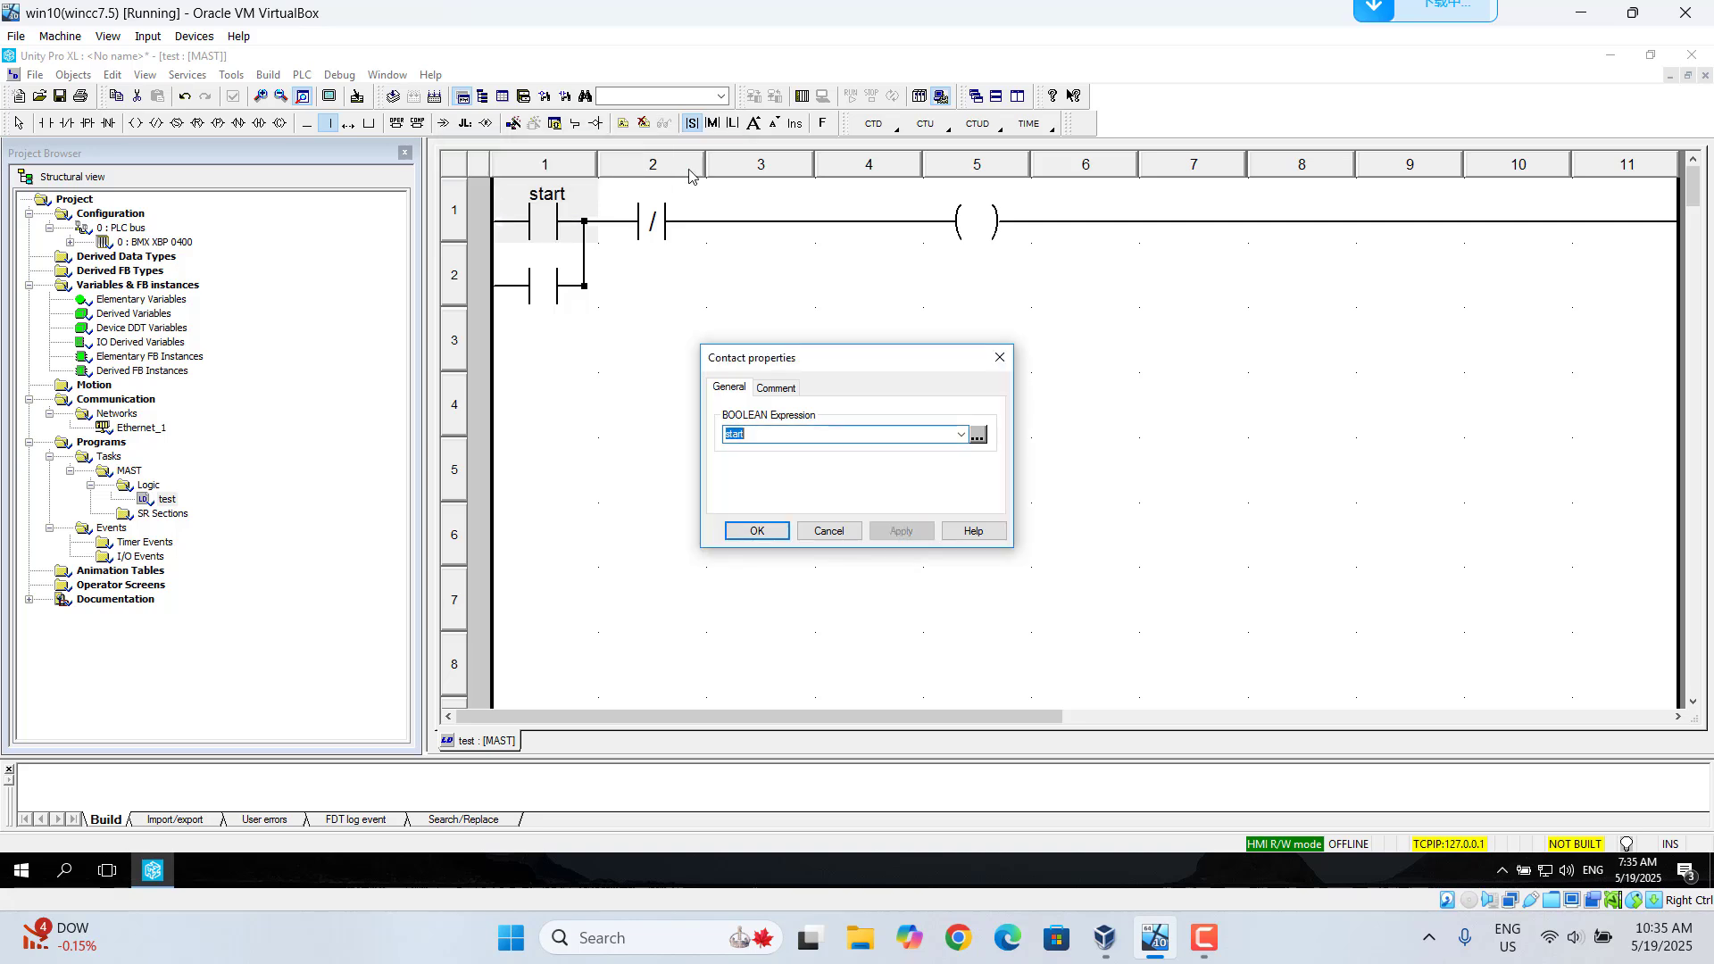
click(765, 530)
Assign a new BOOL variable named stop to the normally closed contact in row 1
double_click(661, 212)
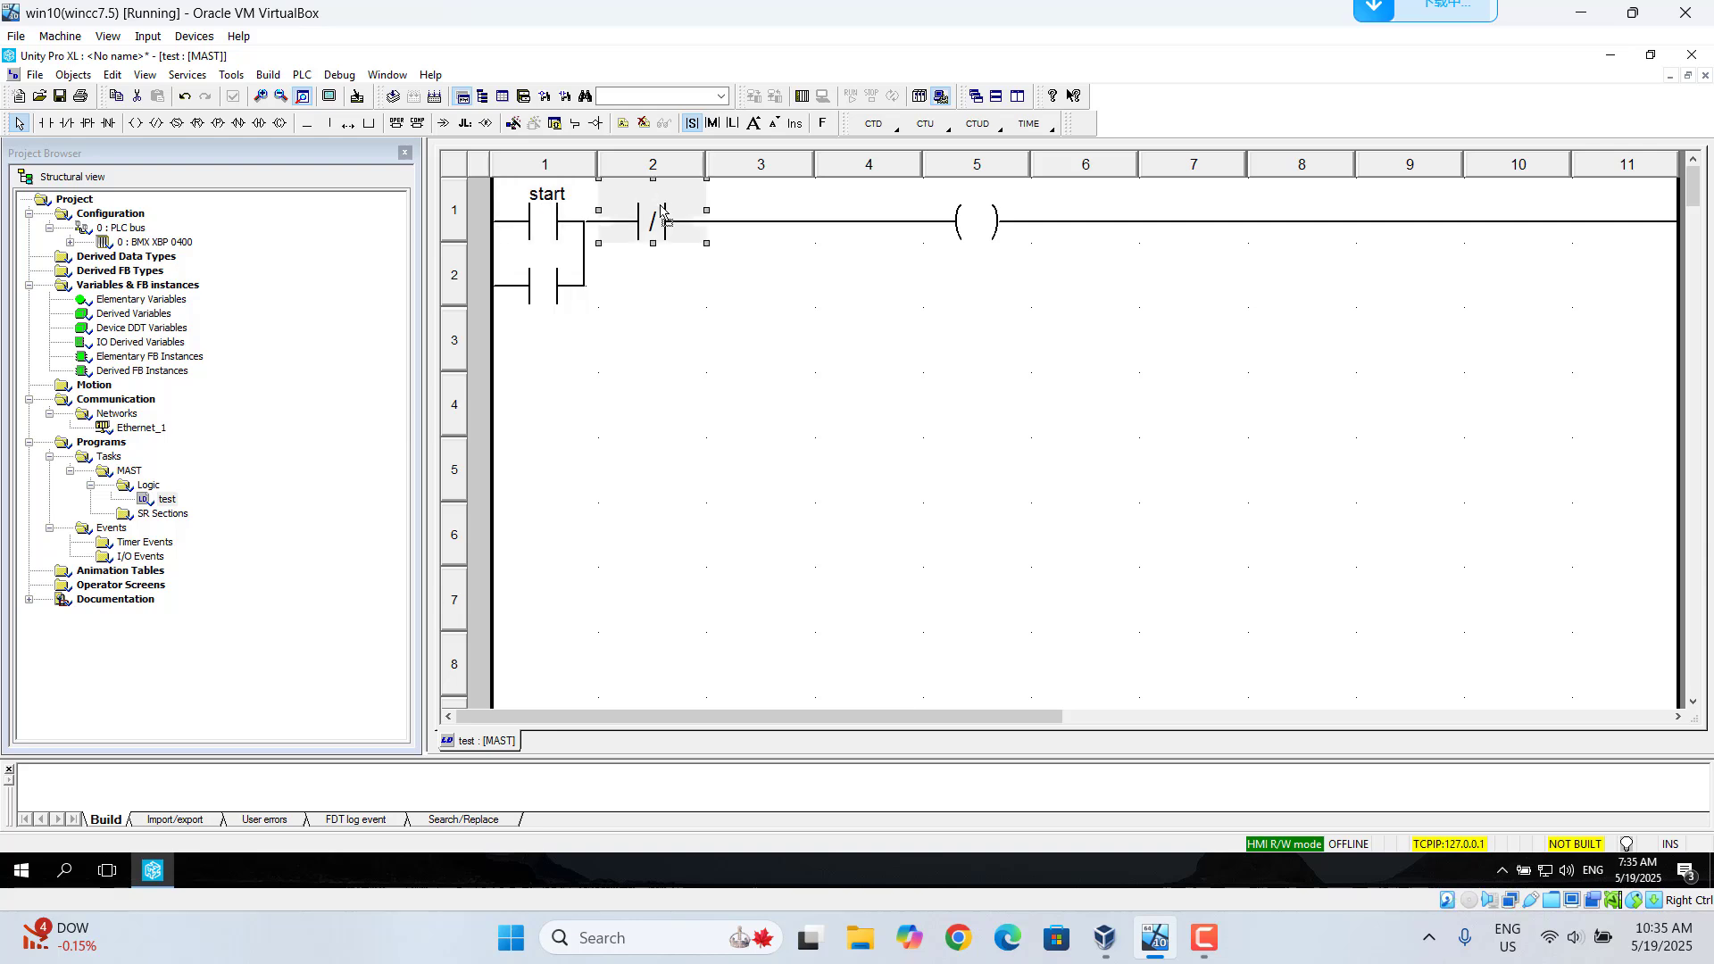
text(stop)
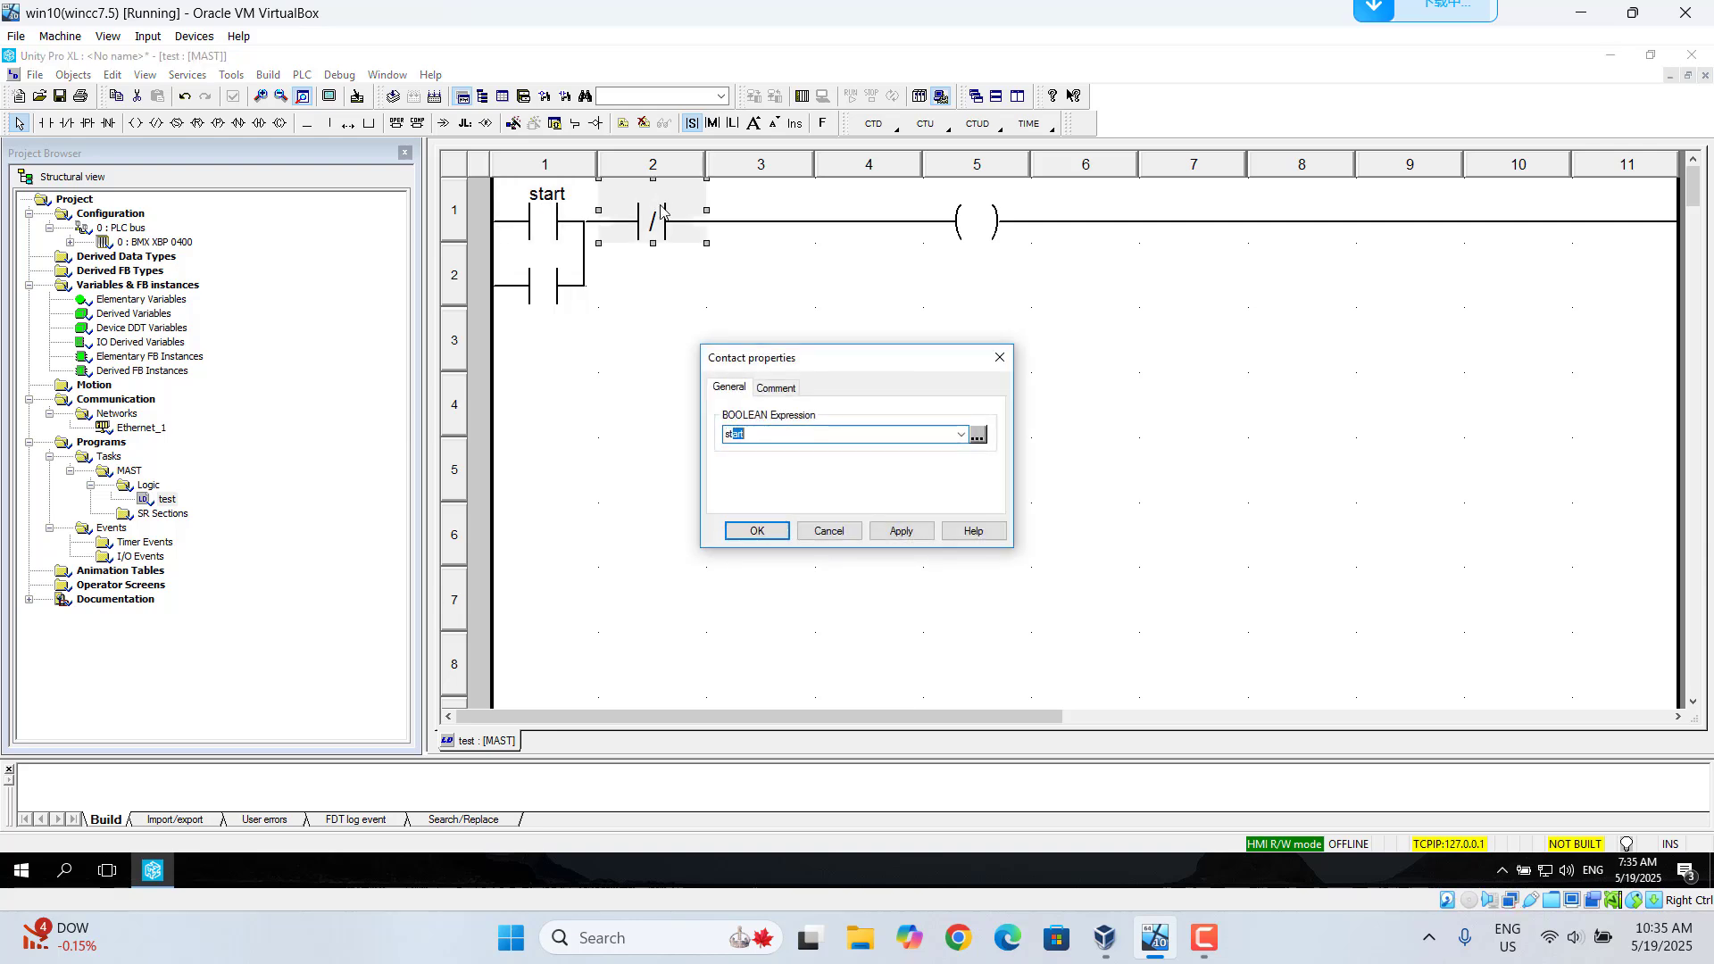
click(901, 531)
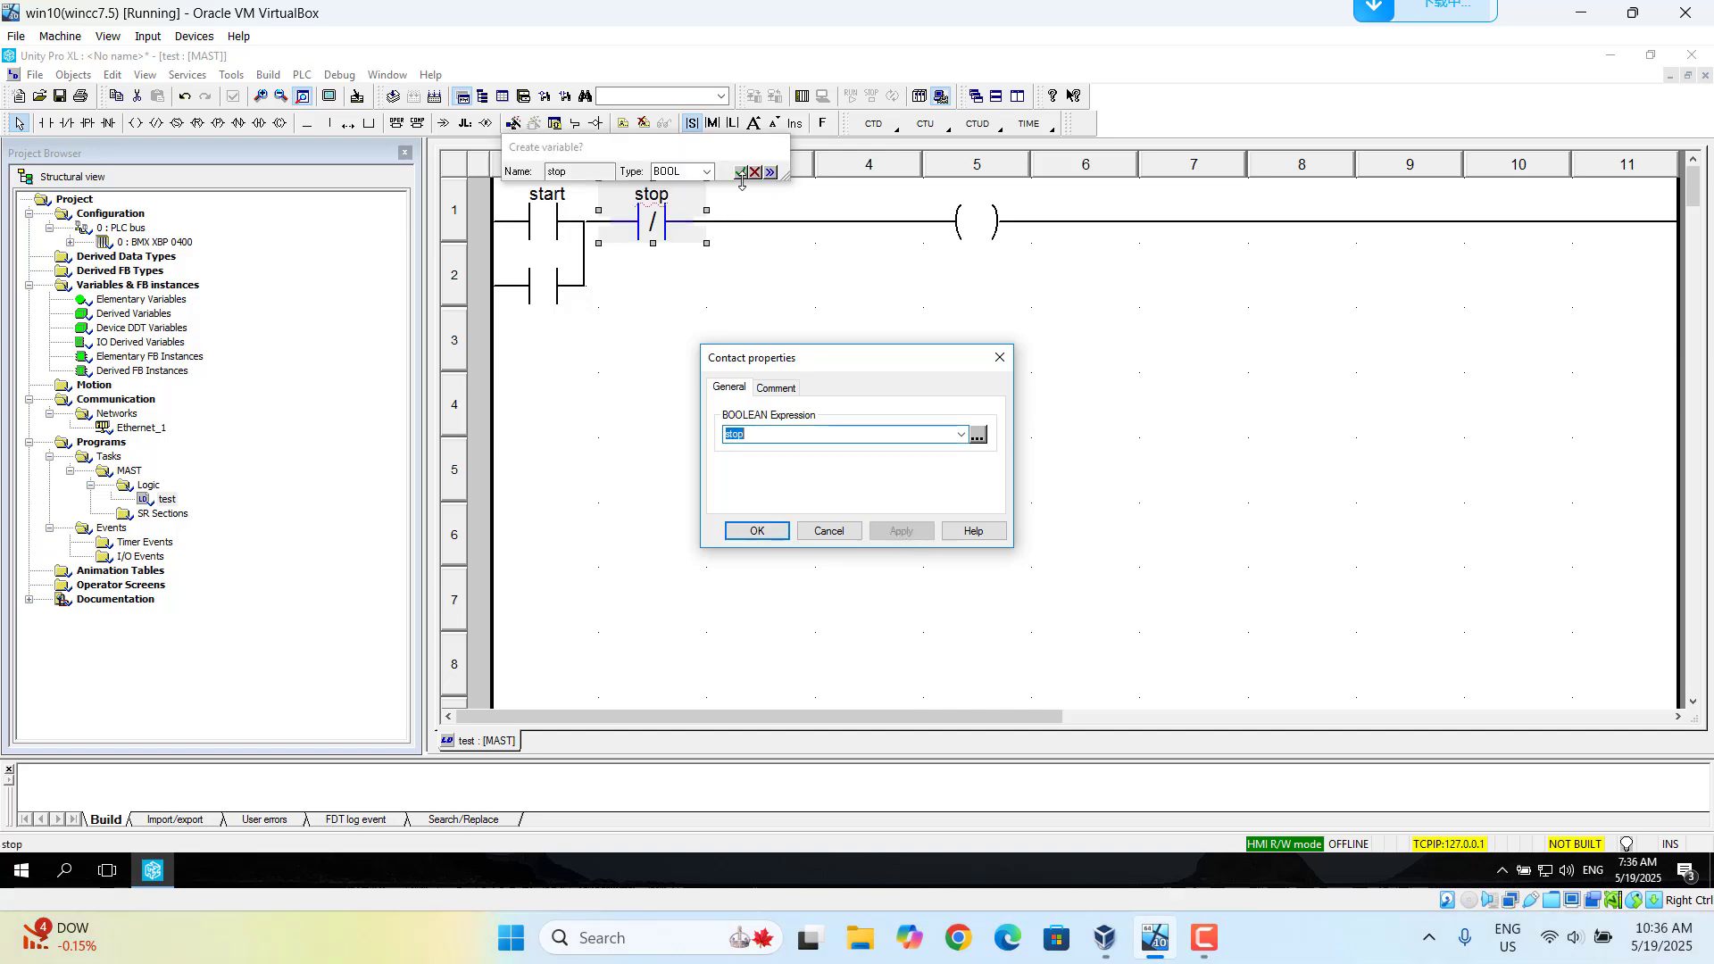
click(741, 181)
click(741, 174)
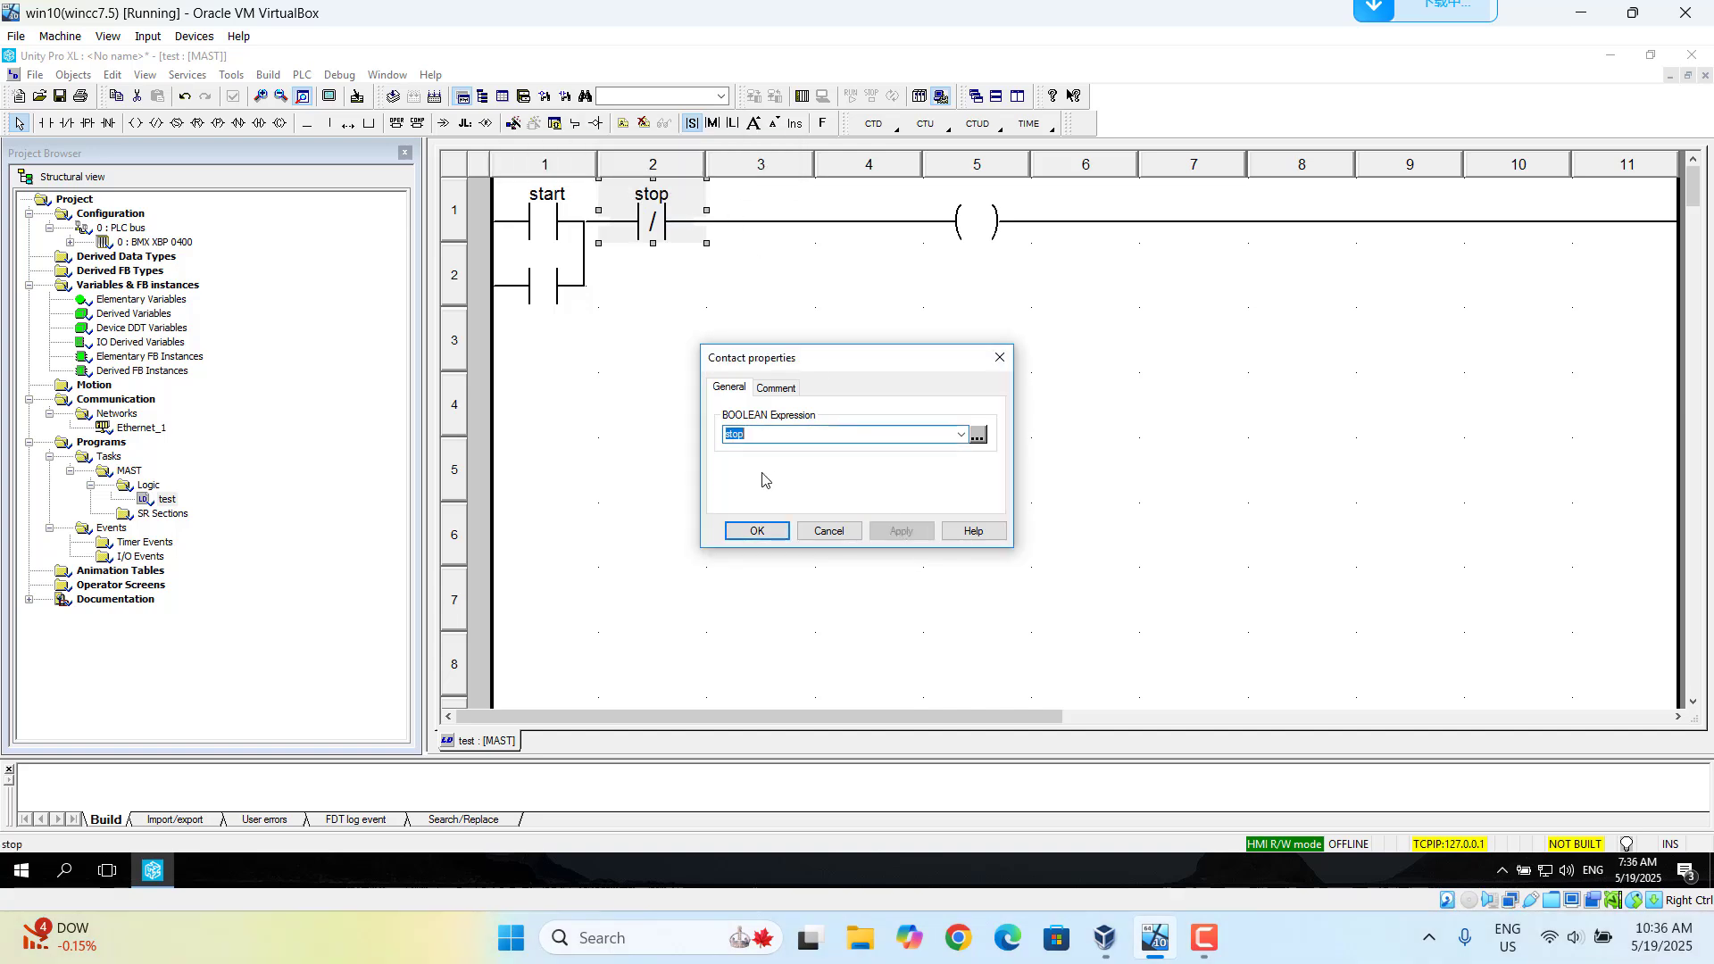
click(758, 531)
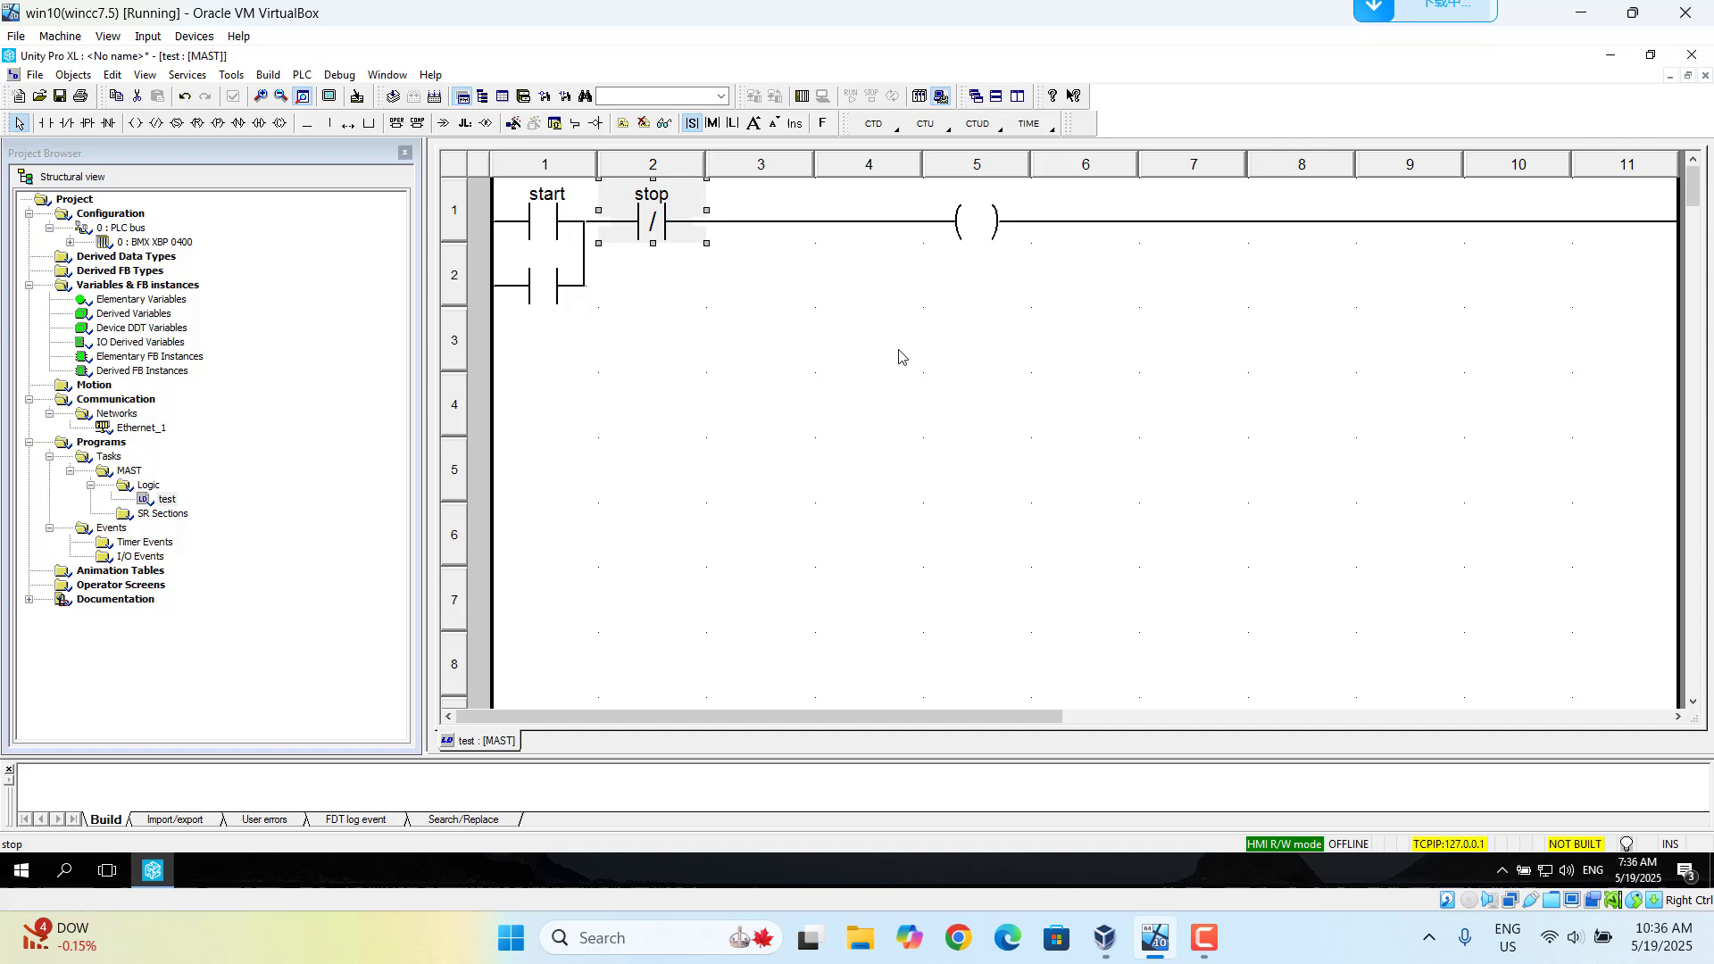
Assign a new BOOL variable named coil to the output coil in row 1
double_click(983, 221)
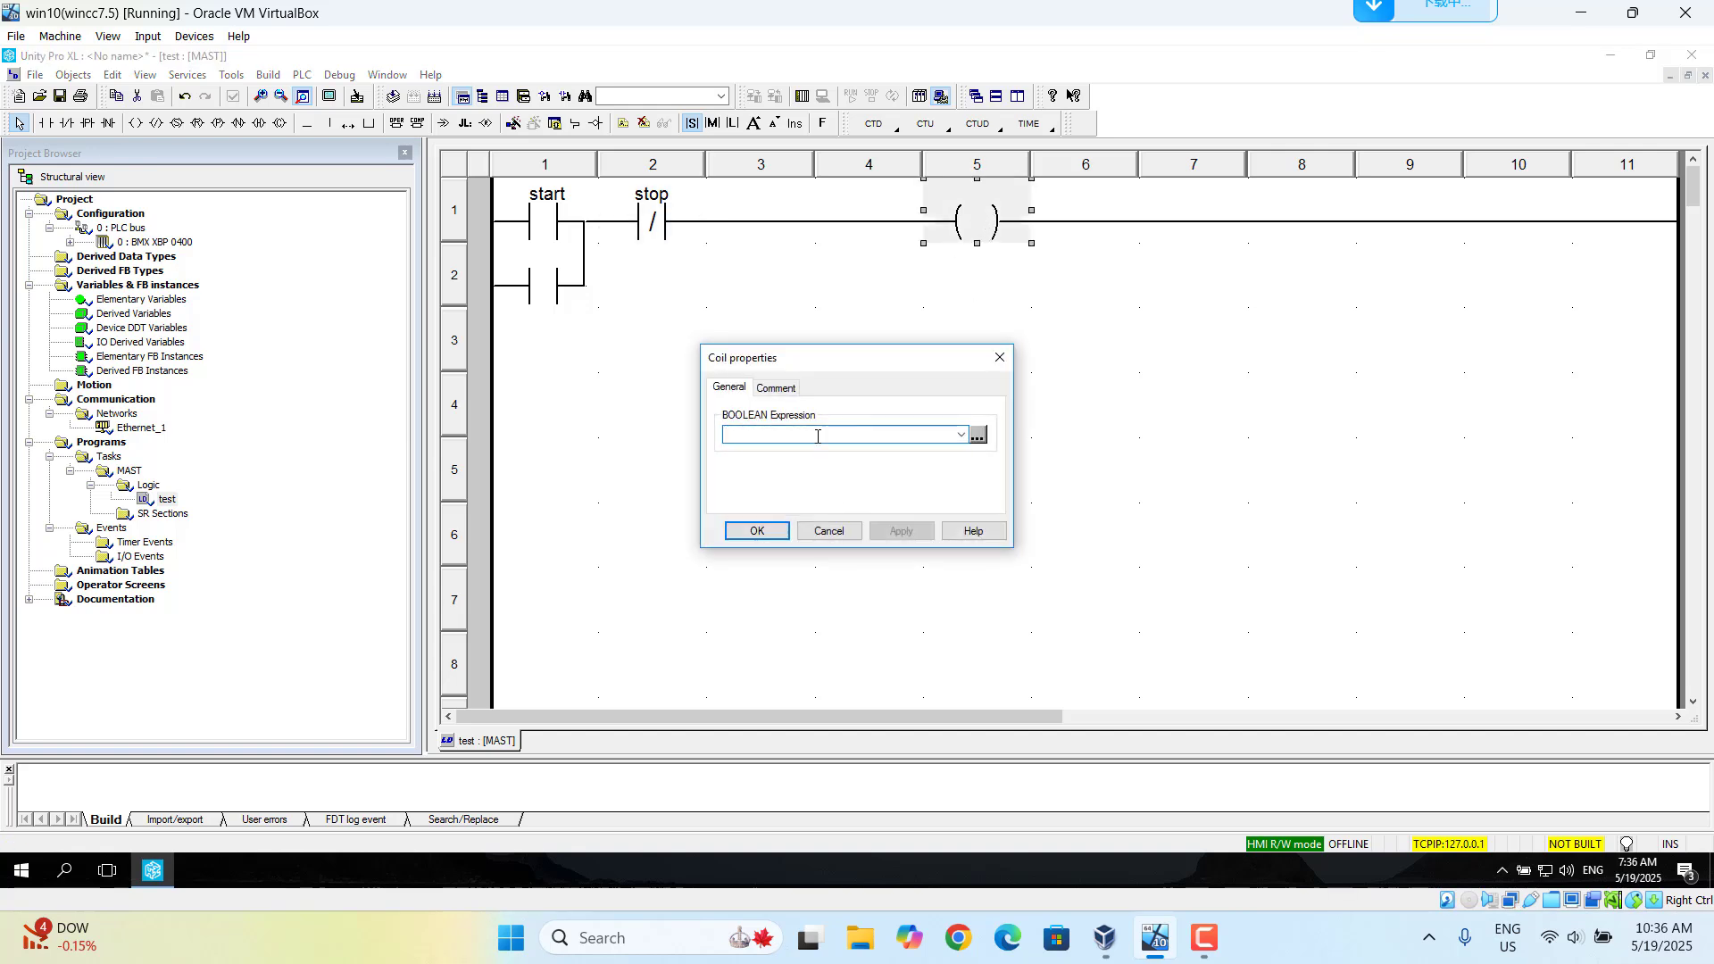
text(c)
text(m)
click(898, 533)
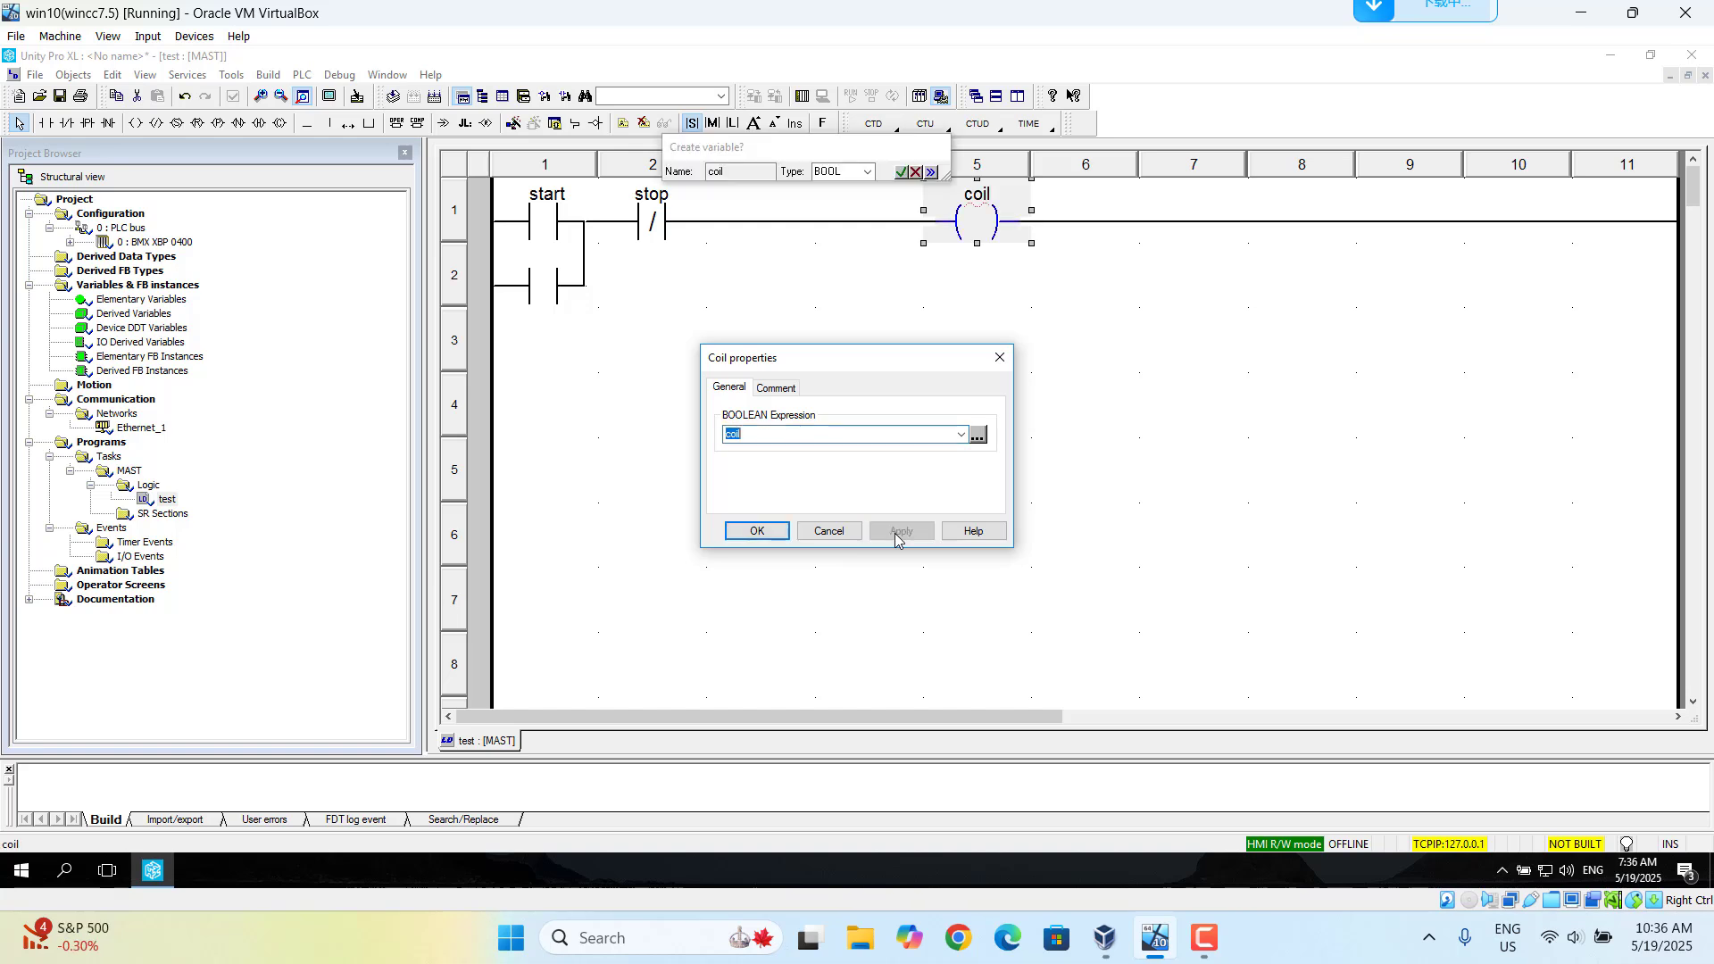
click(902, 172)
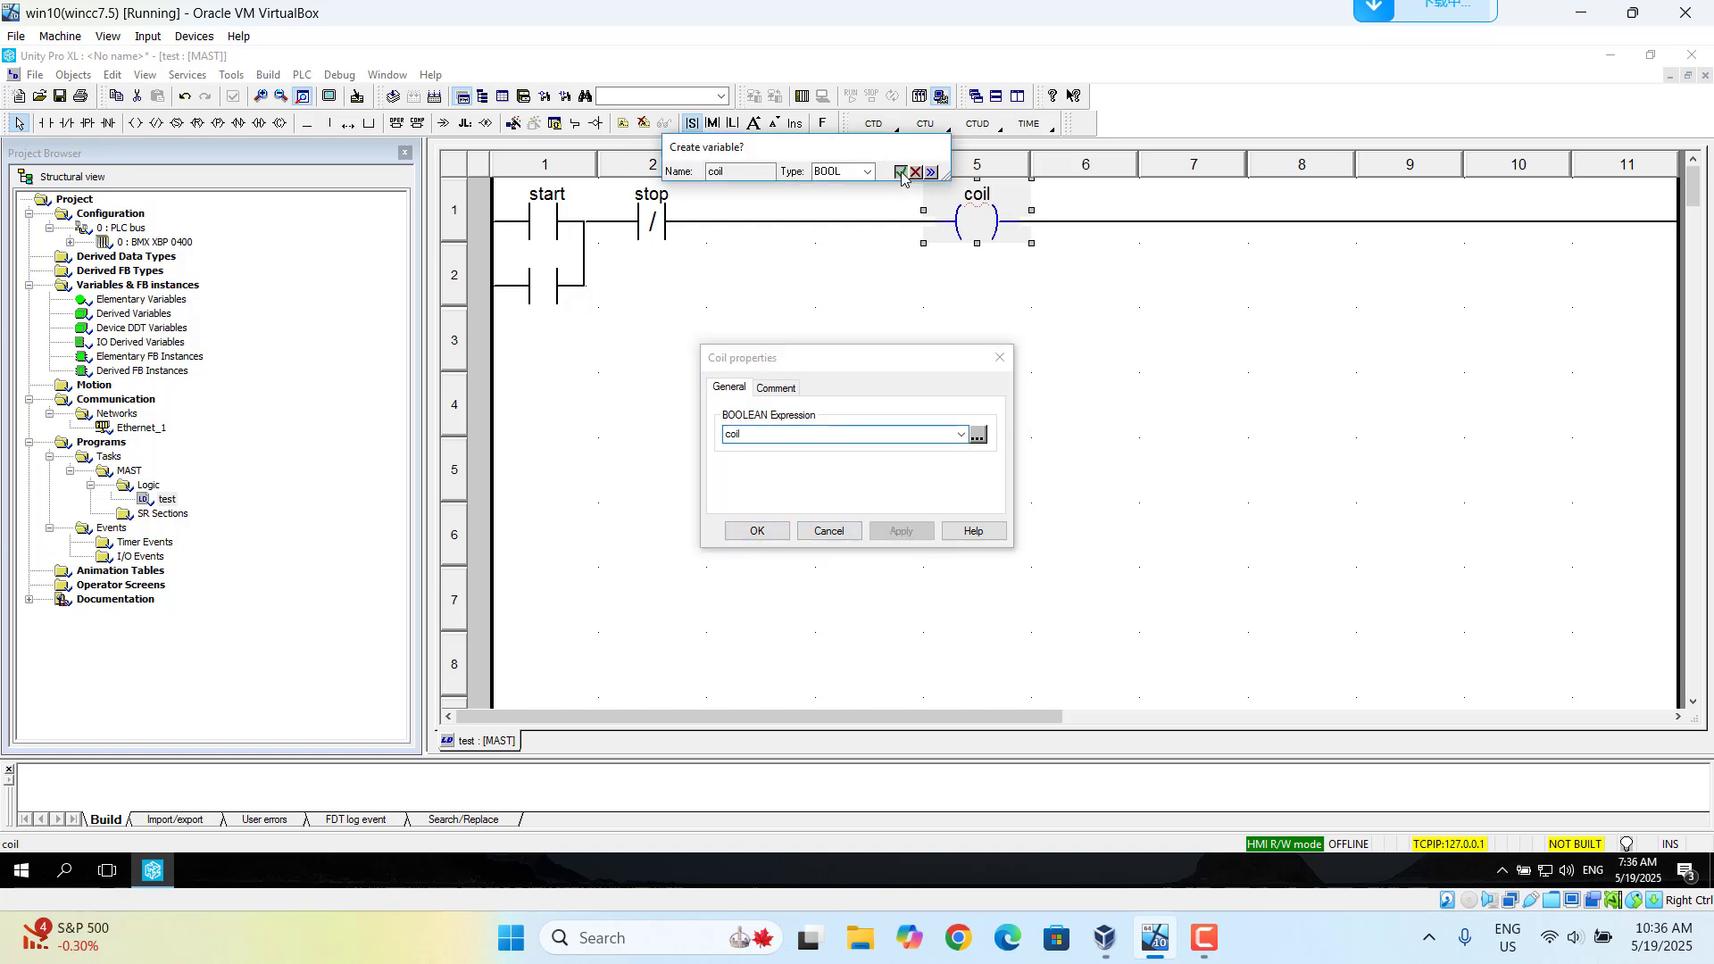
click(755, 534)
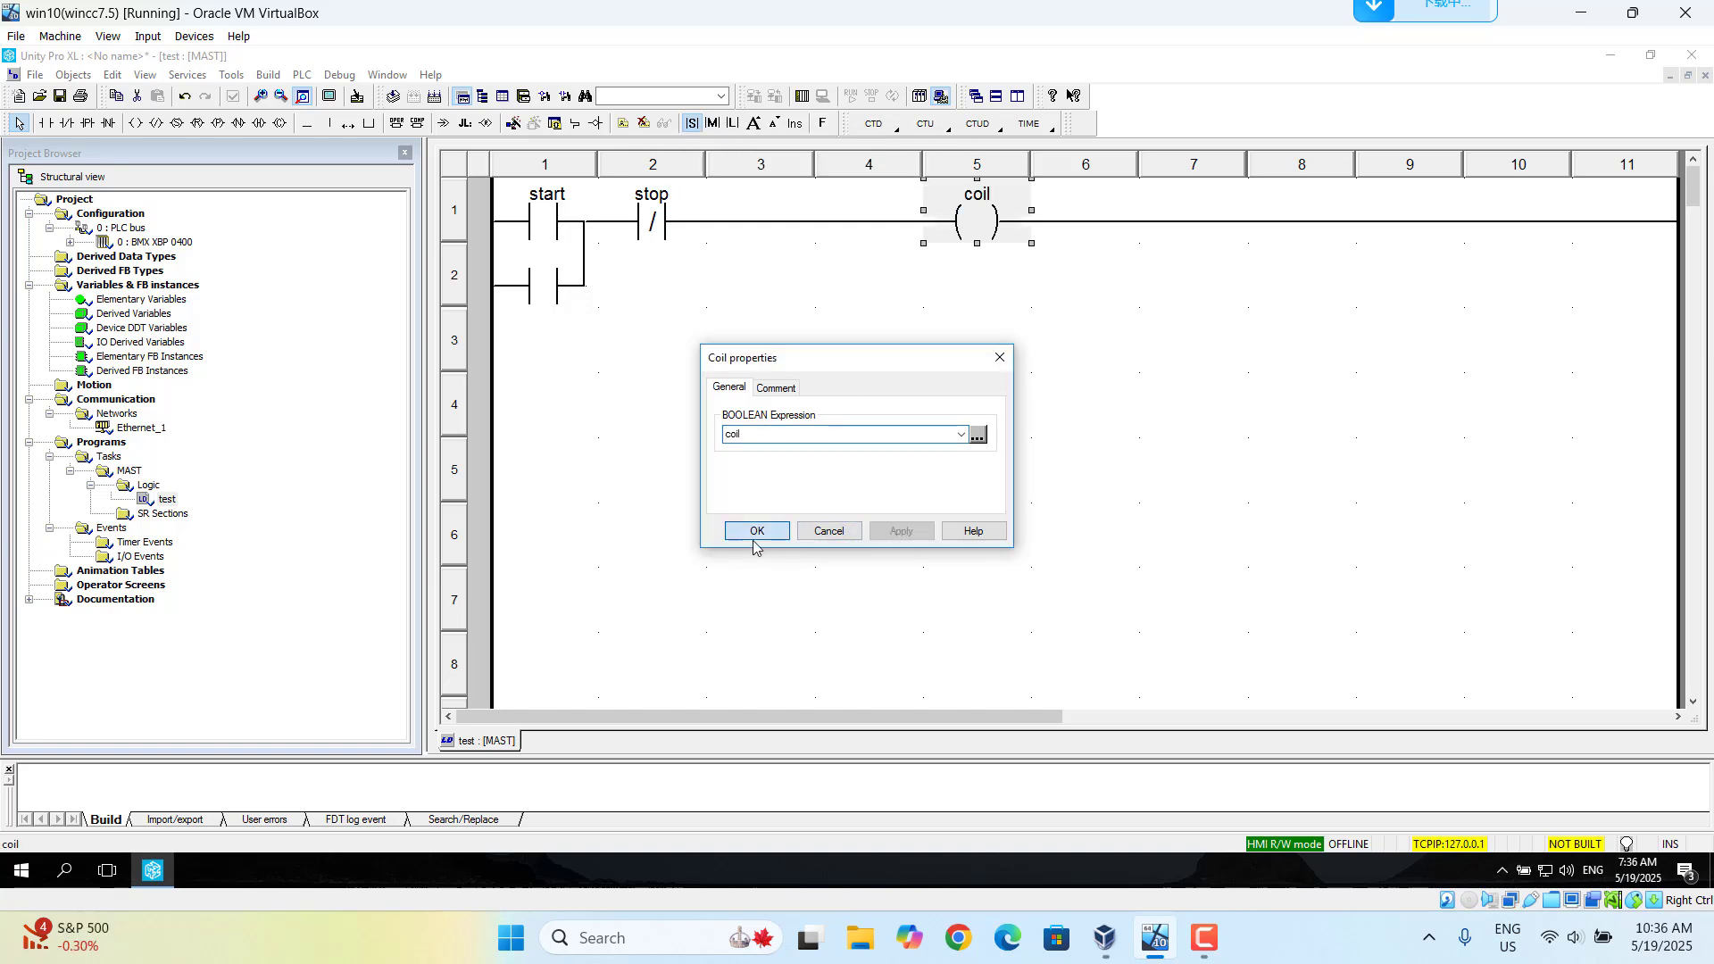
Assign the coil variable to the parallel normally open contact in row 2
double_click(540, 287)
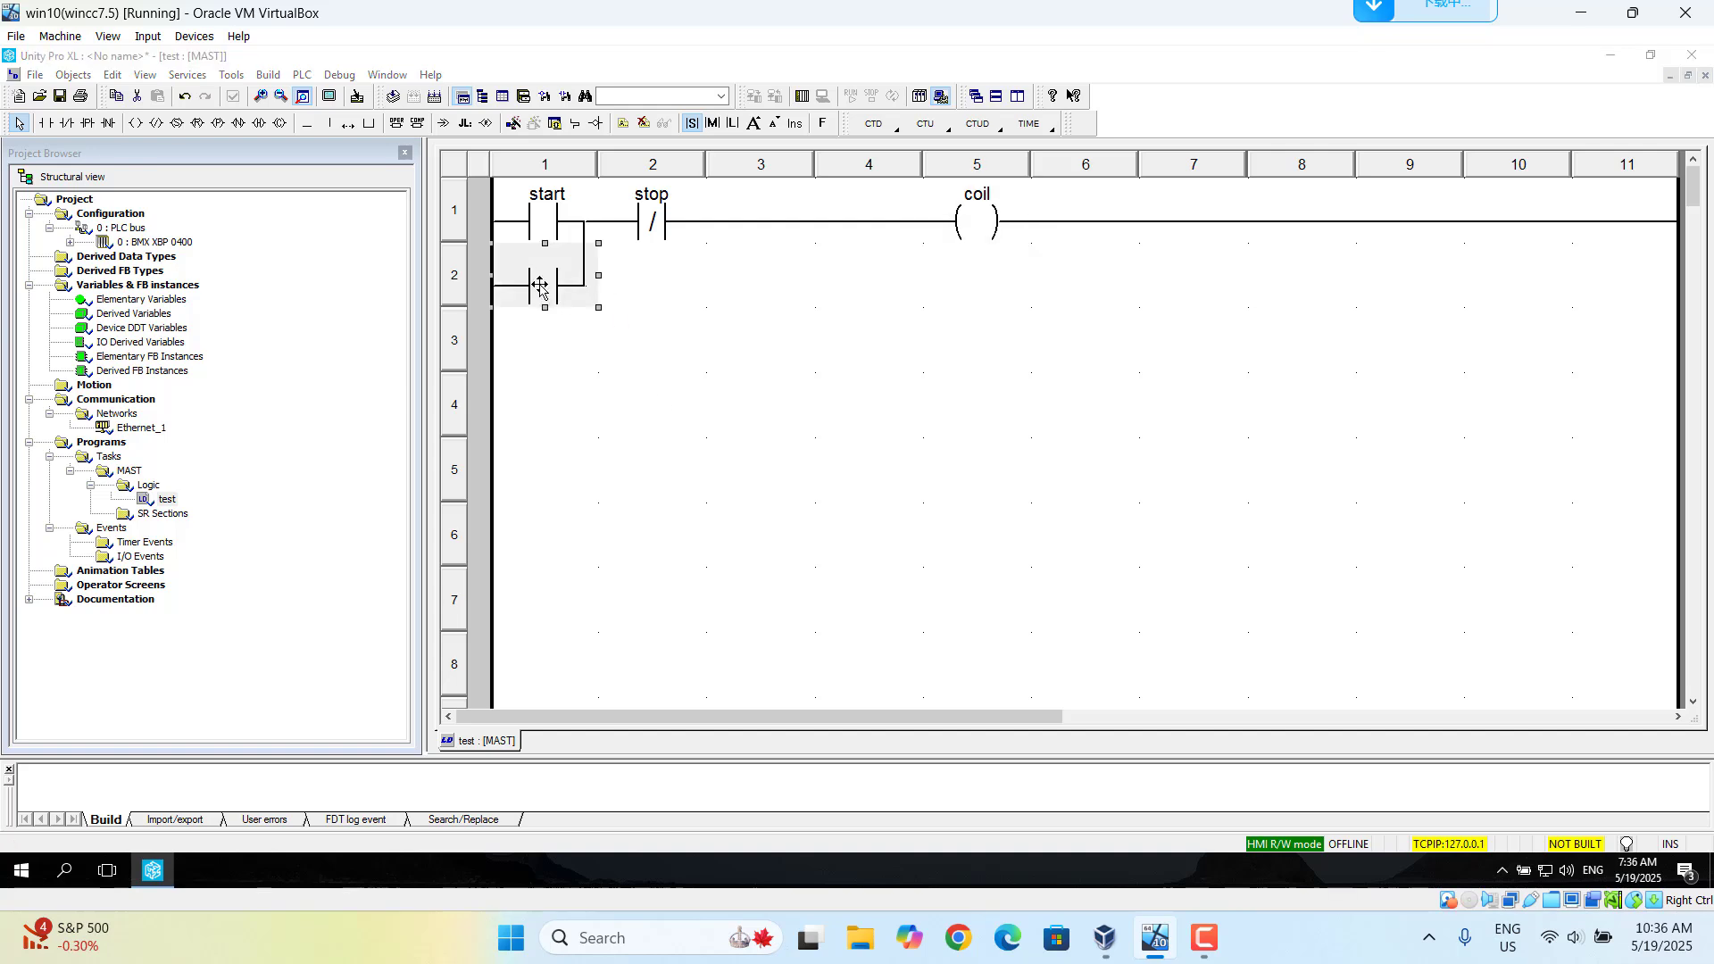
text(coil)
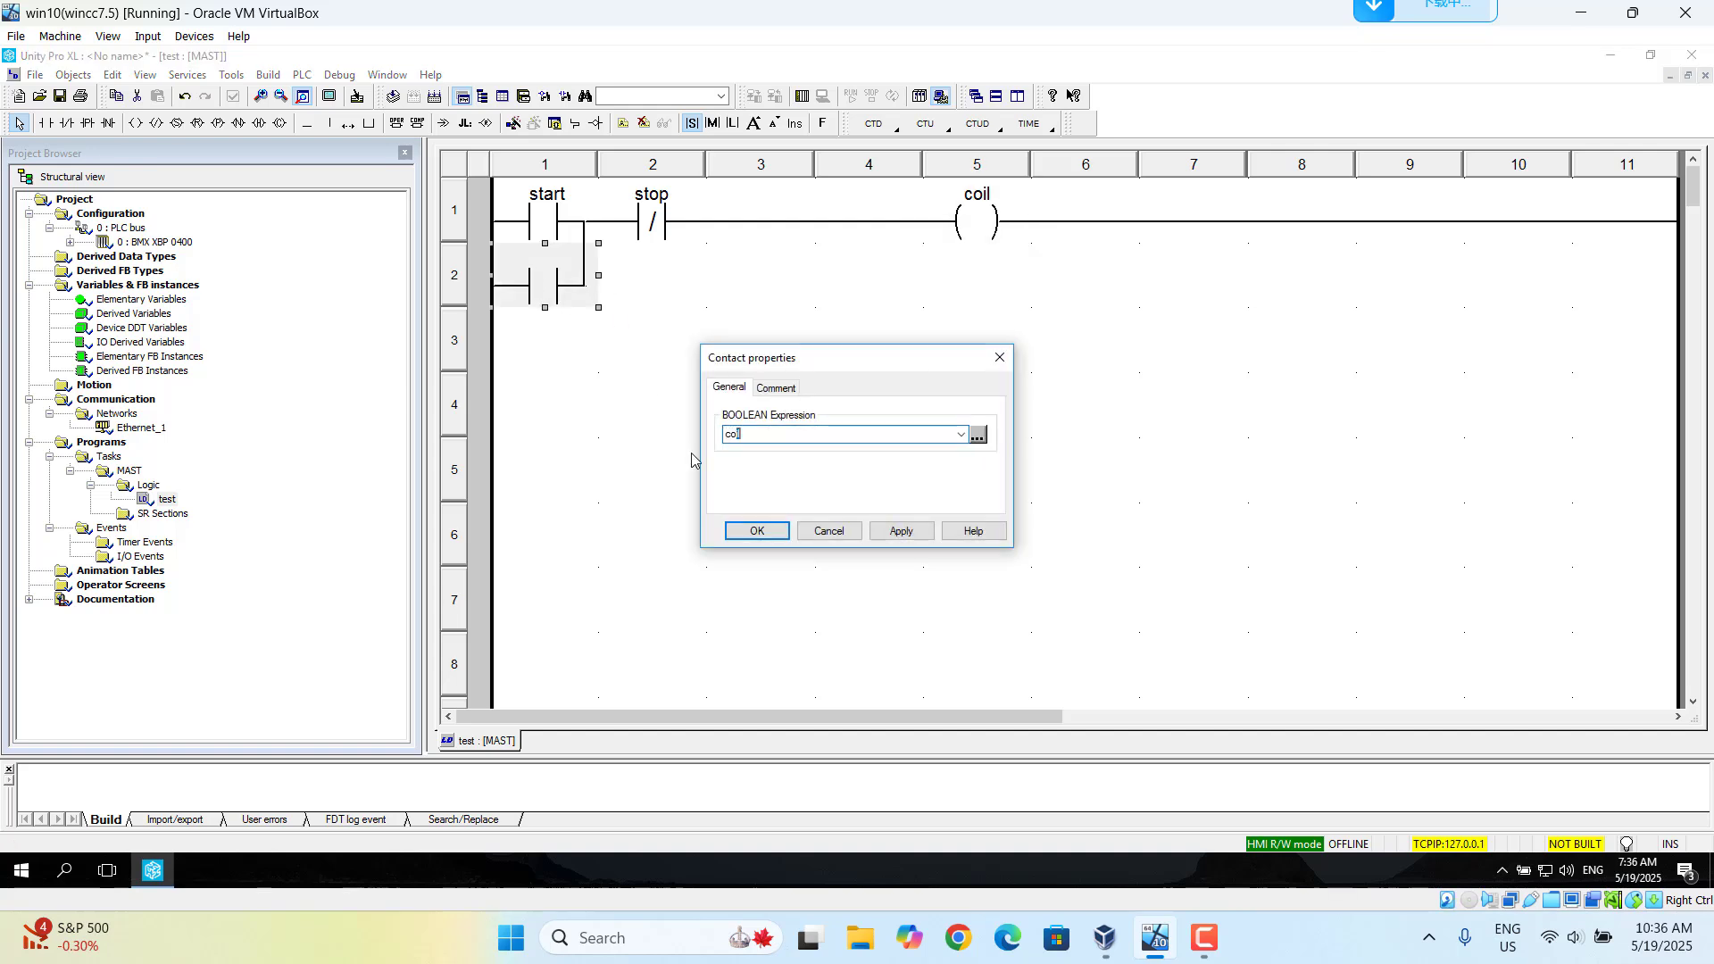
click(899, 530)
click(754, 531)
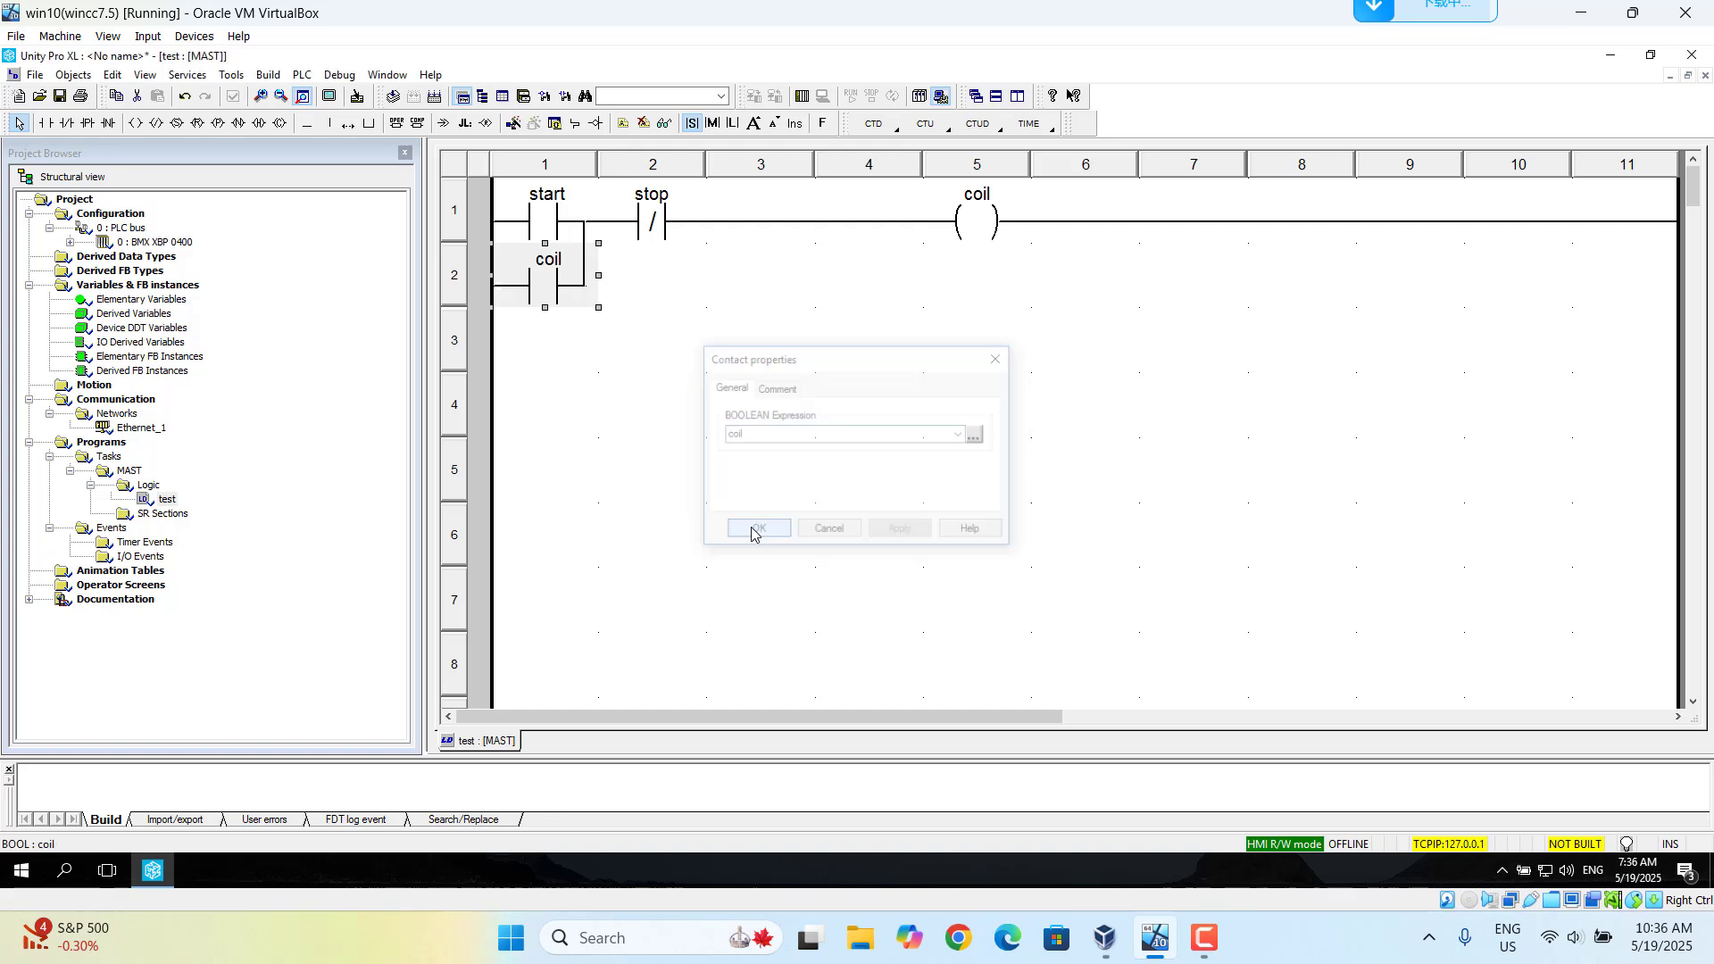
click(753, 533)
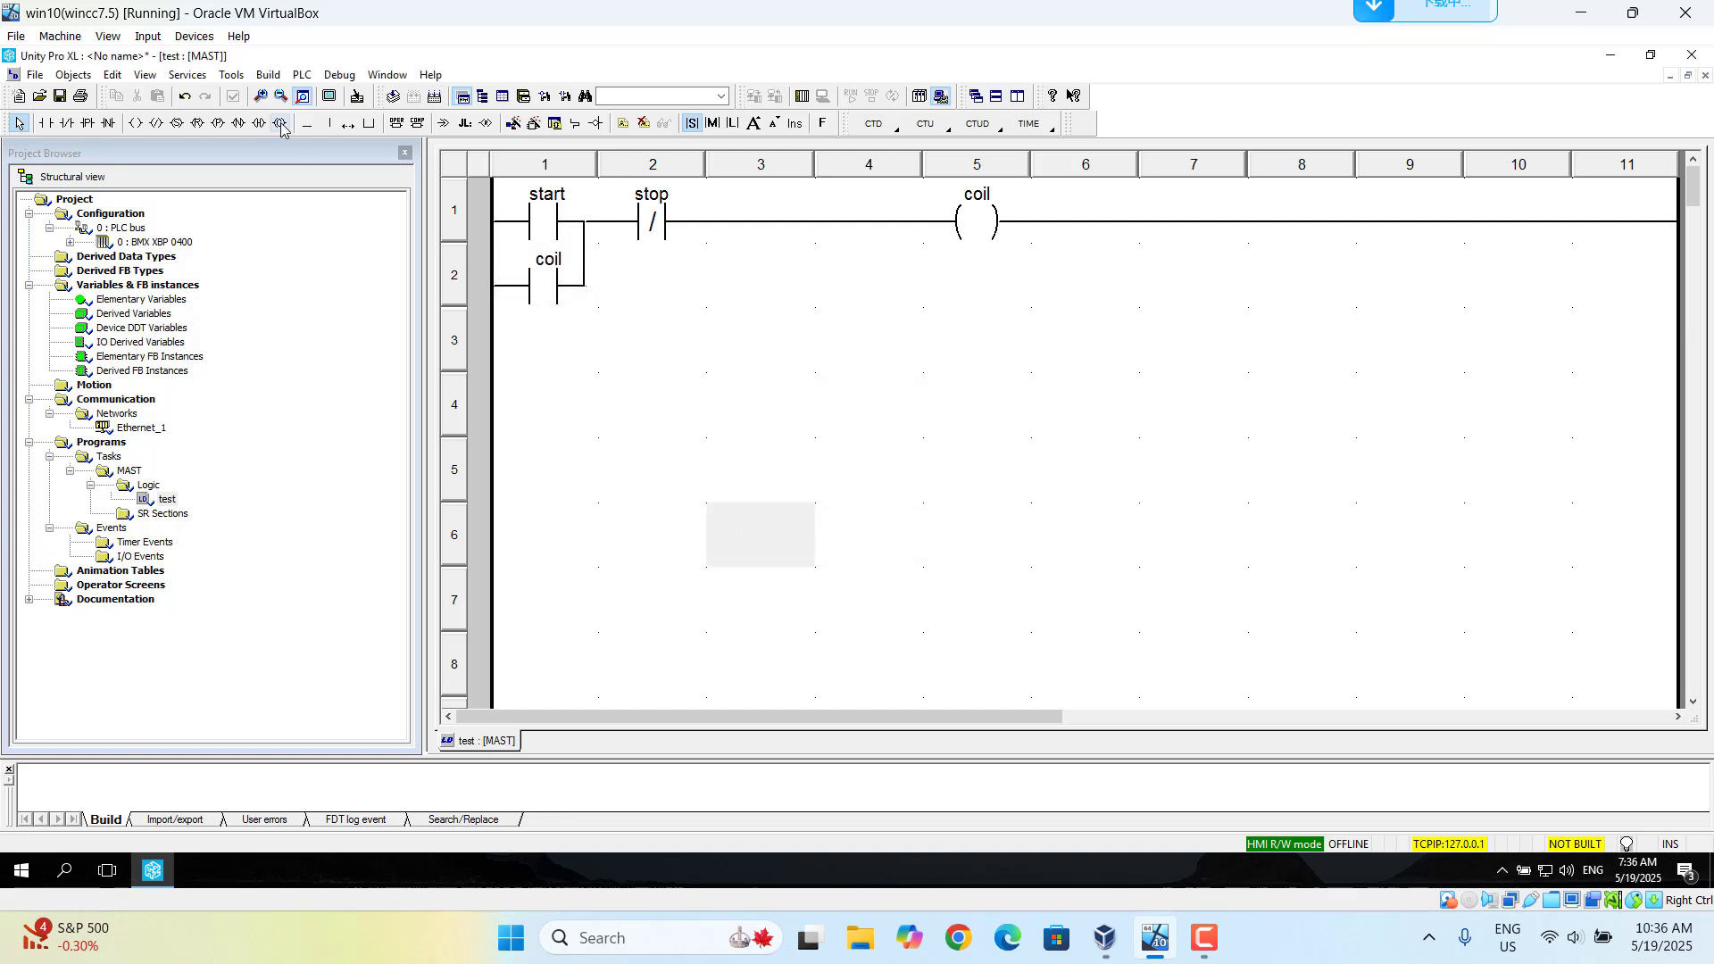
Analyze the test section and the whole project
click(300, 77)
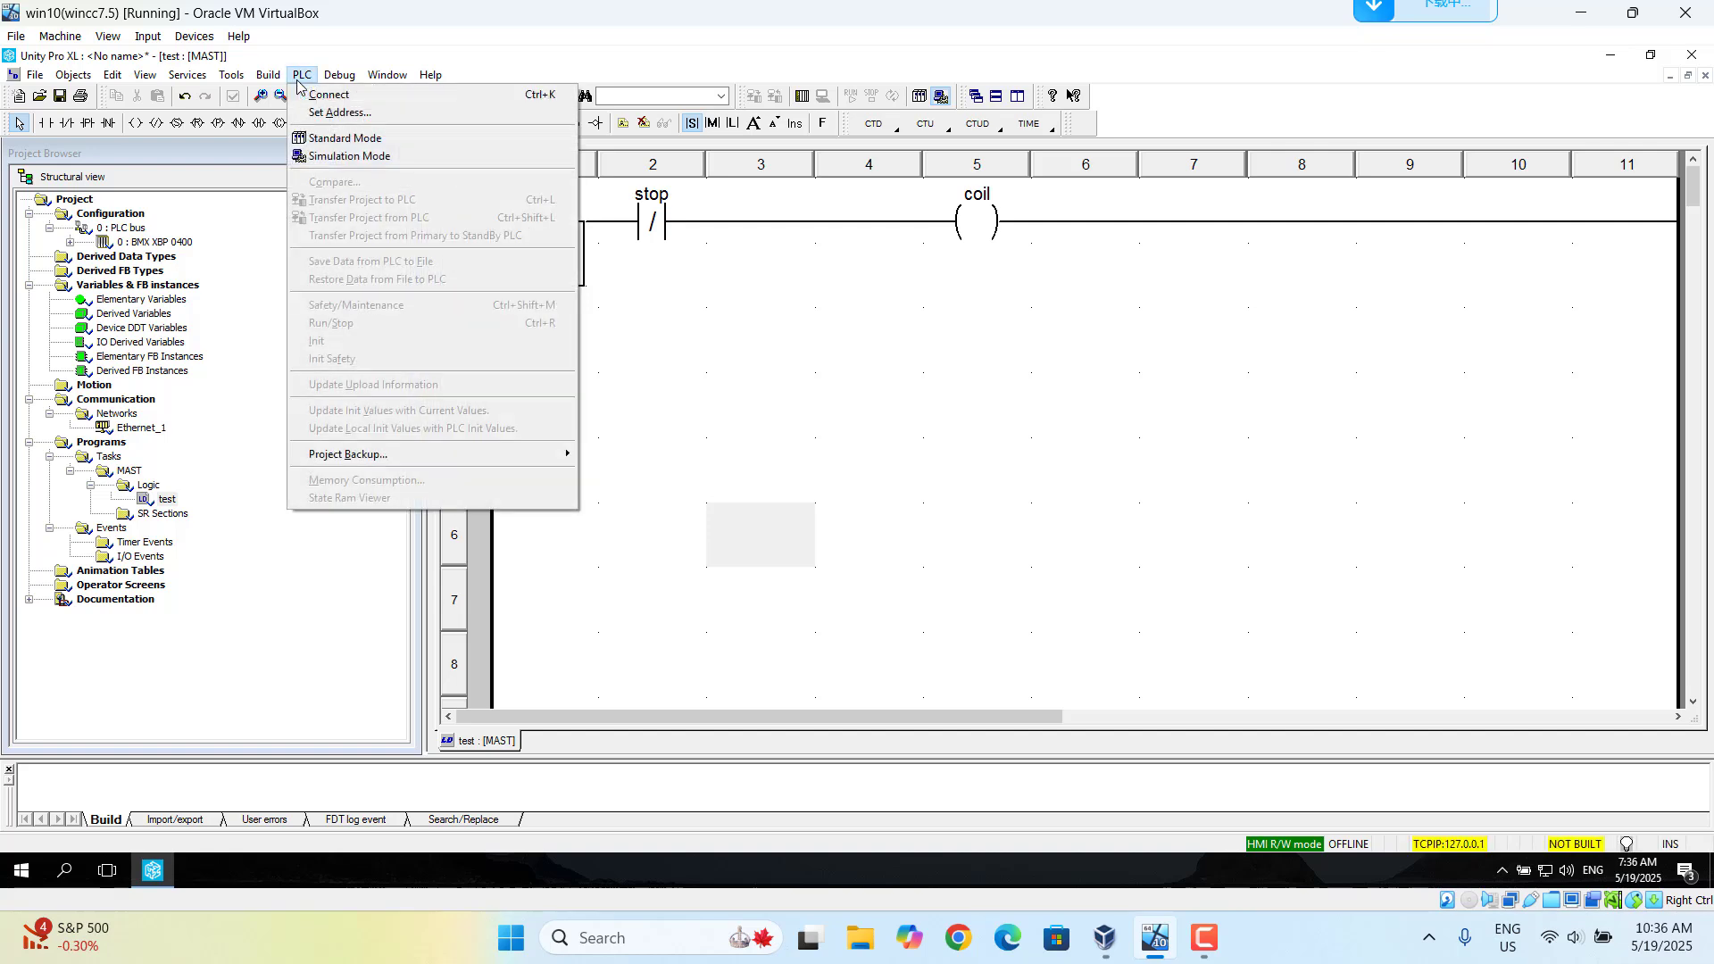
mouse_move(265, 78)
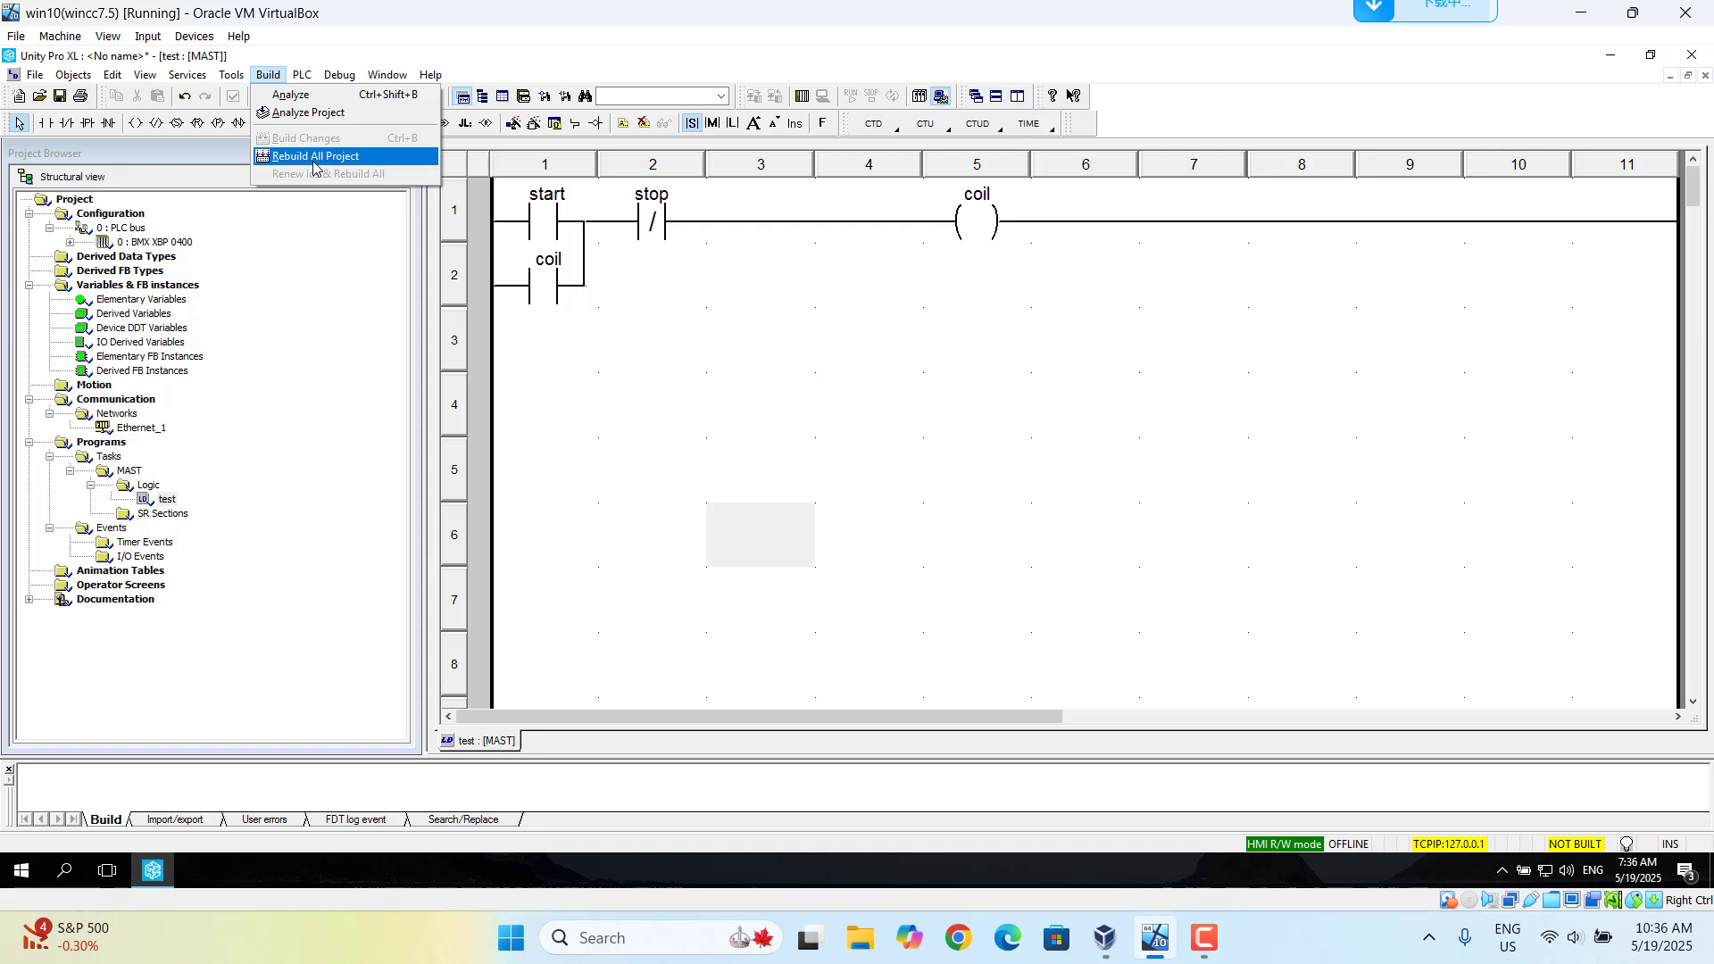
click(304, 96)
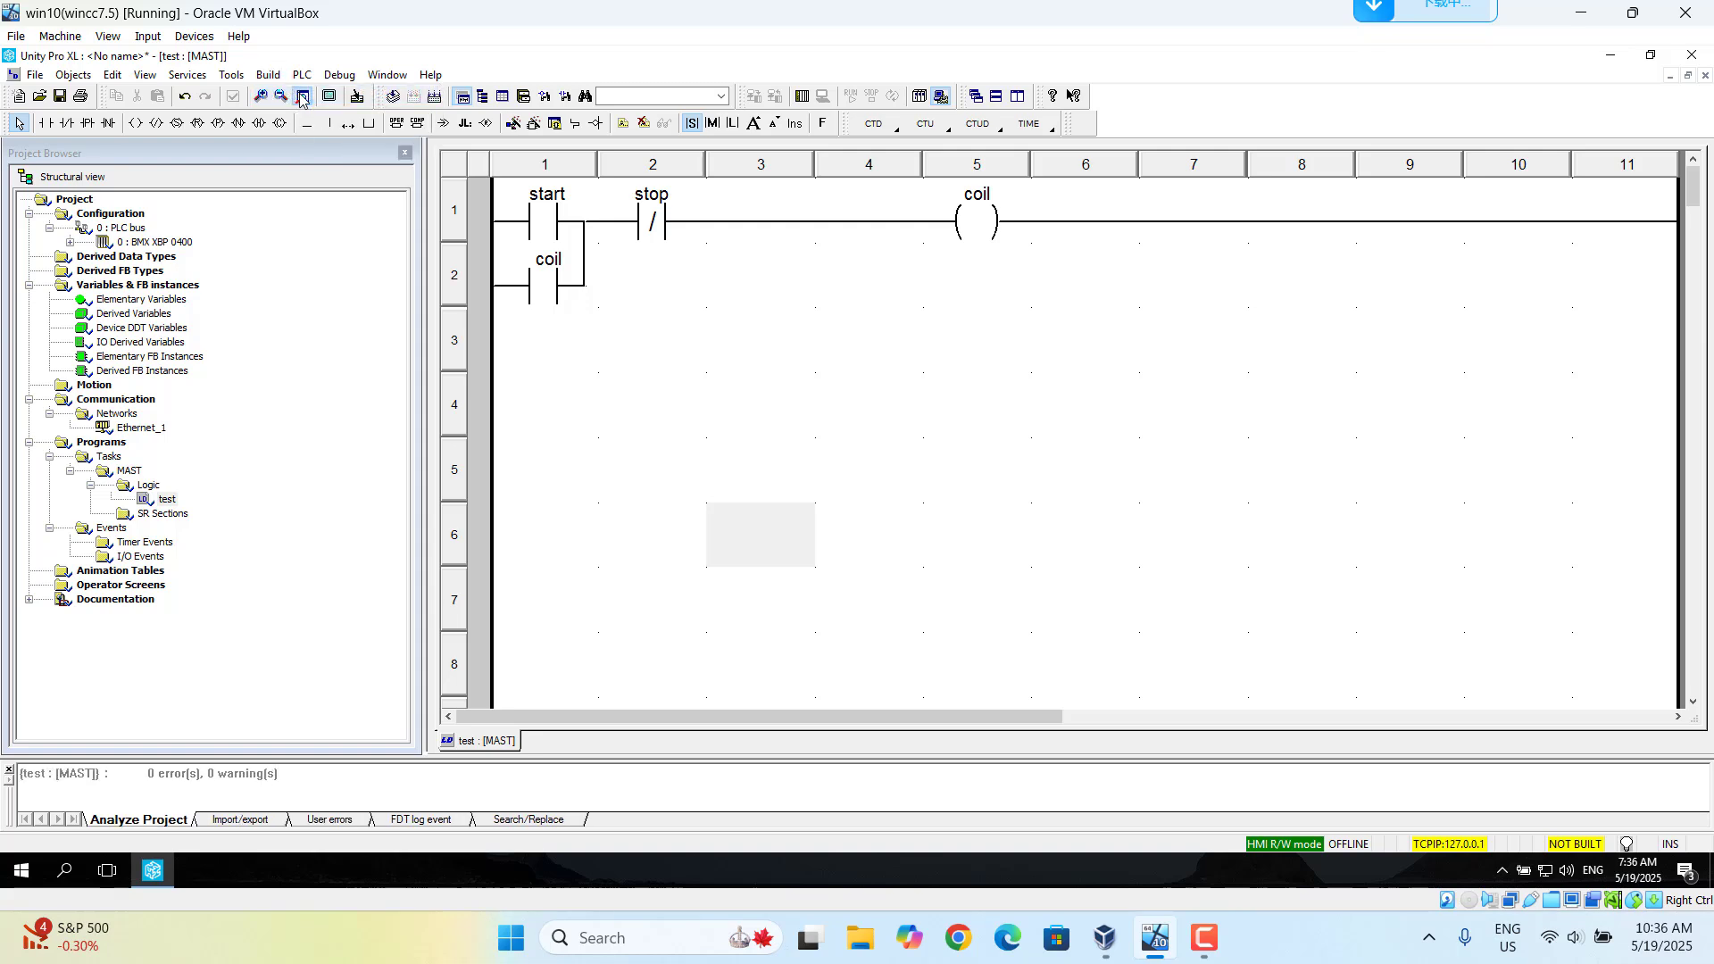
click(268, 75)
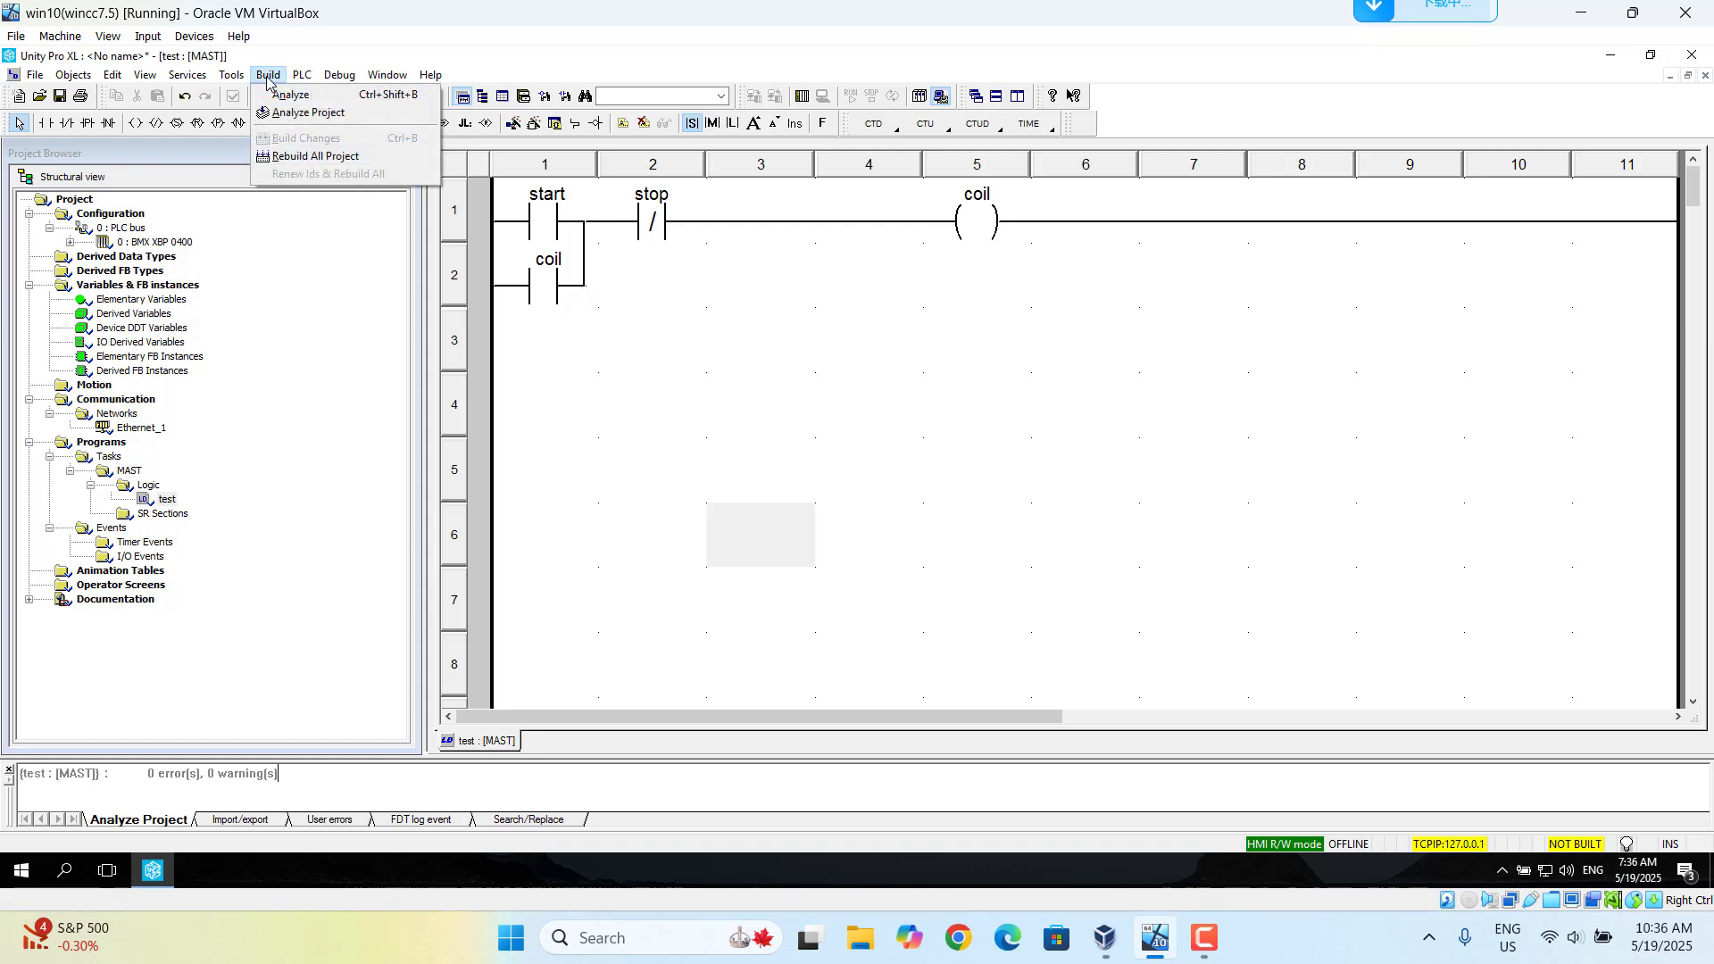
click(308, 114)
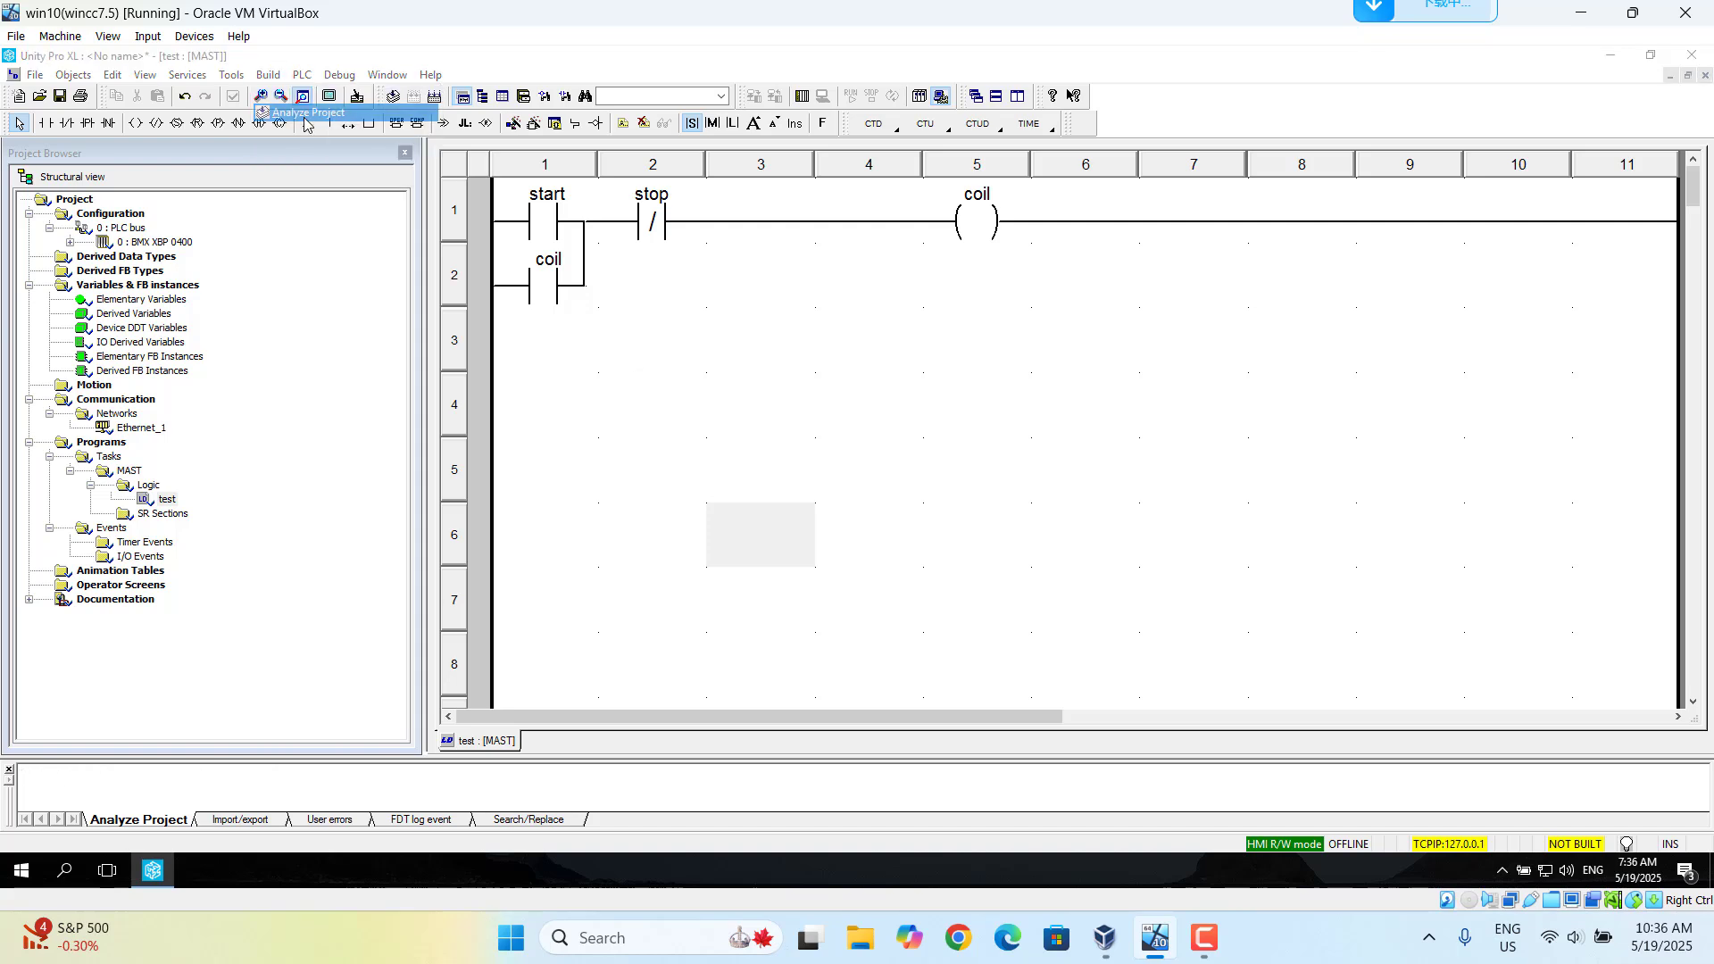
Rebuild the entire project and connect to the PLC at 127.0.0.1
click(269, 75)
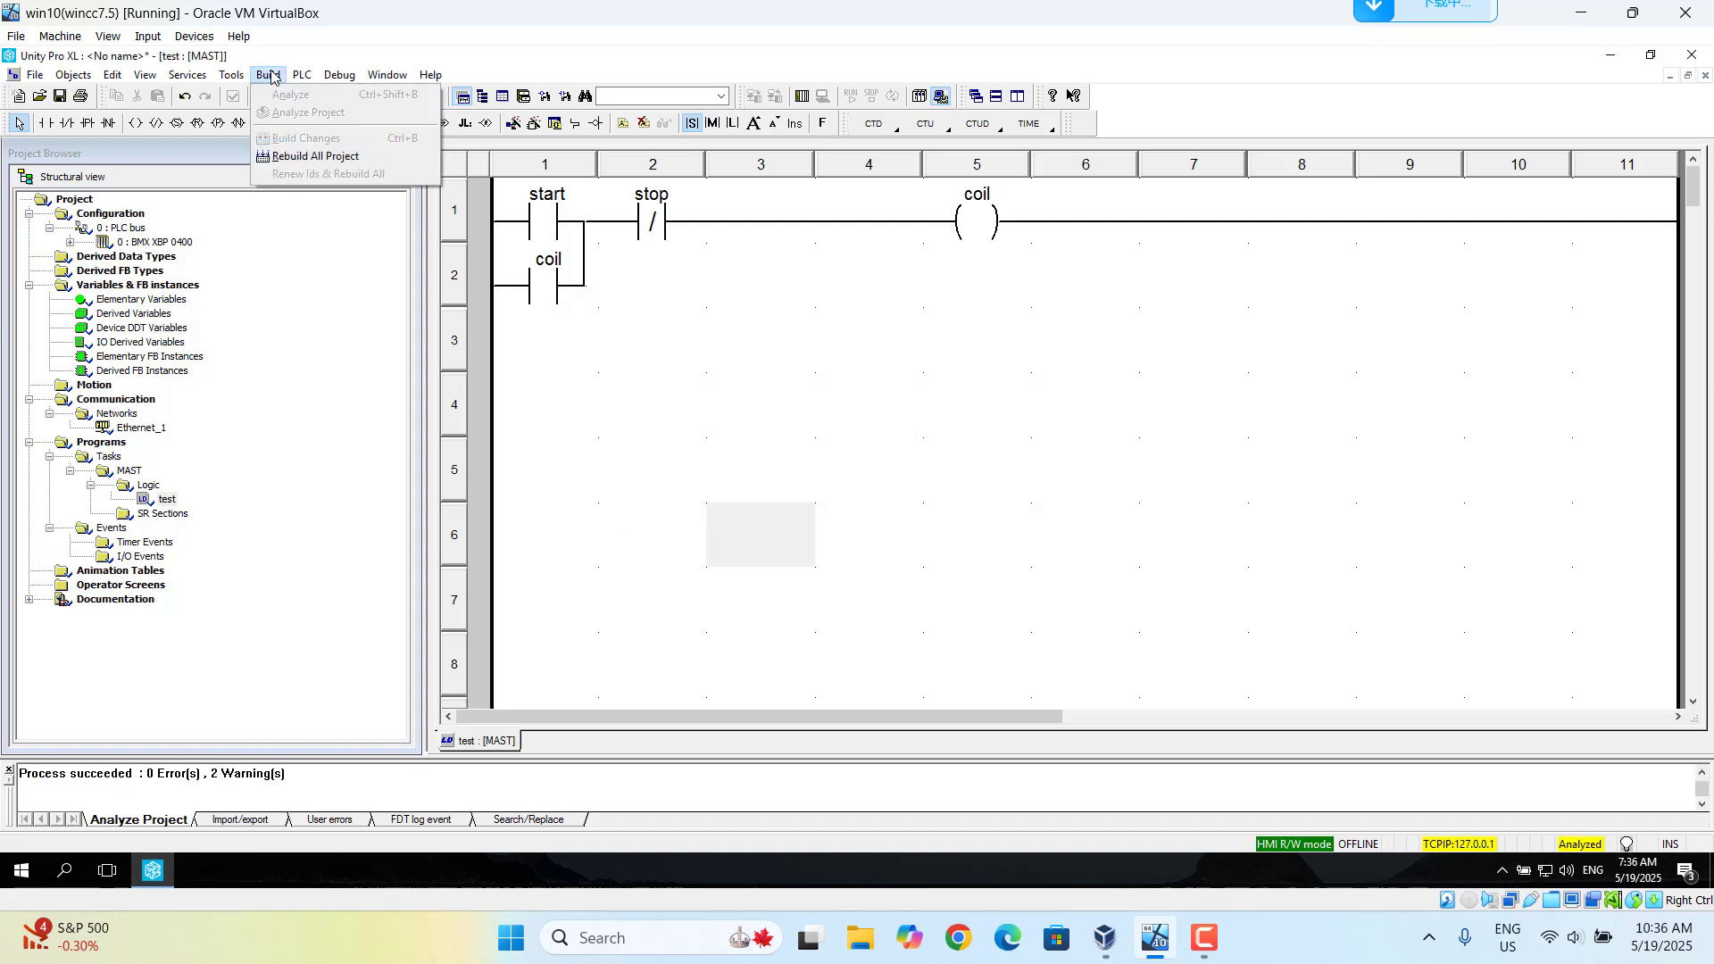
click(314, 159)
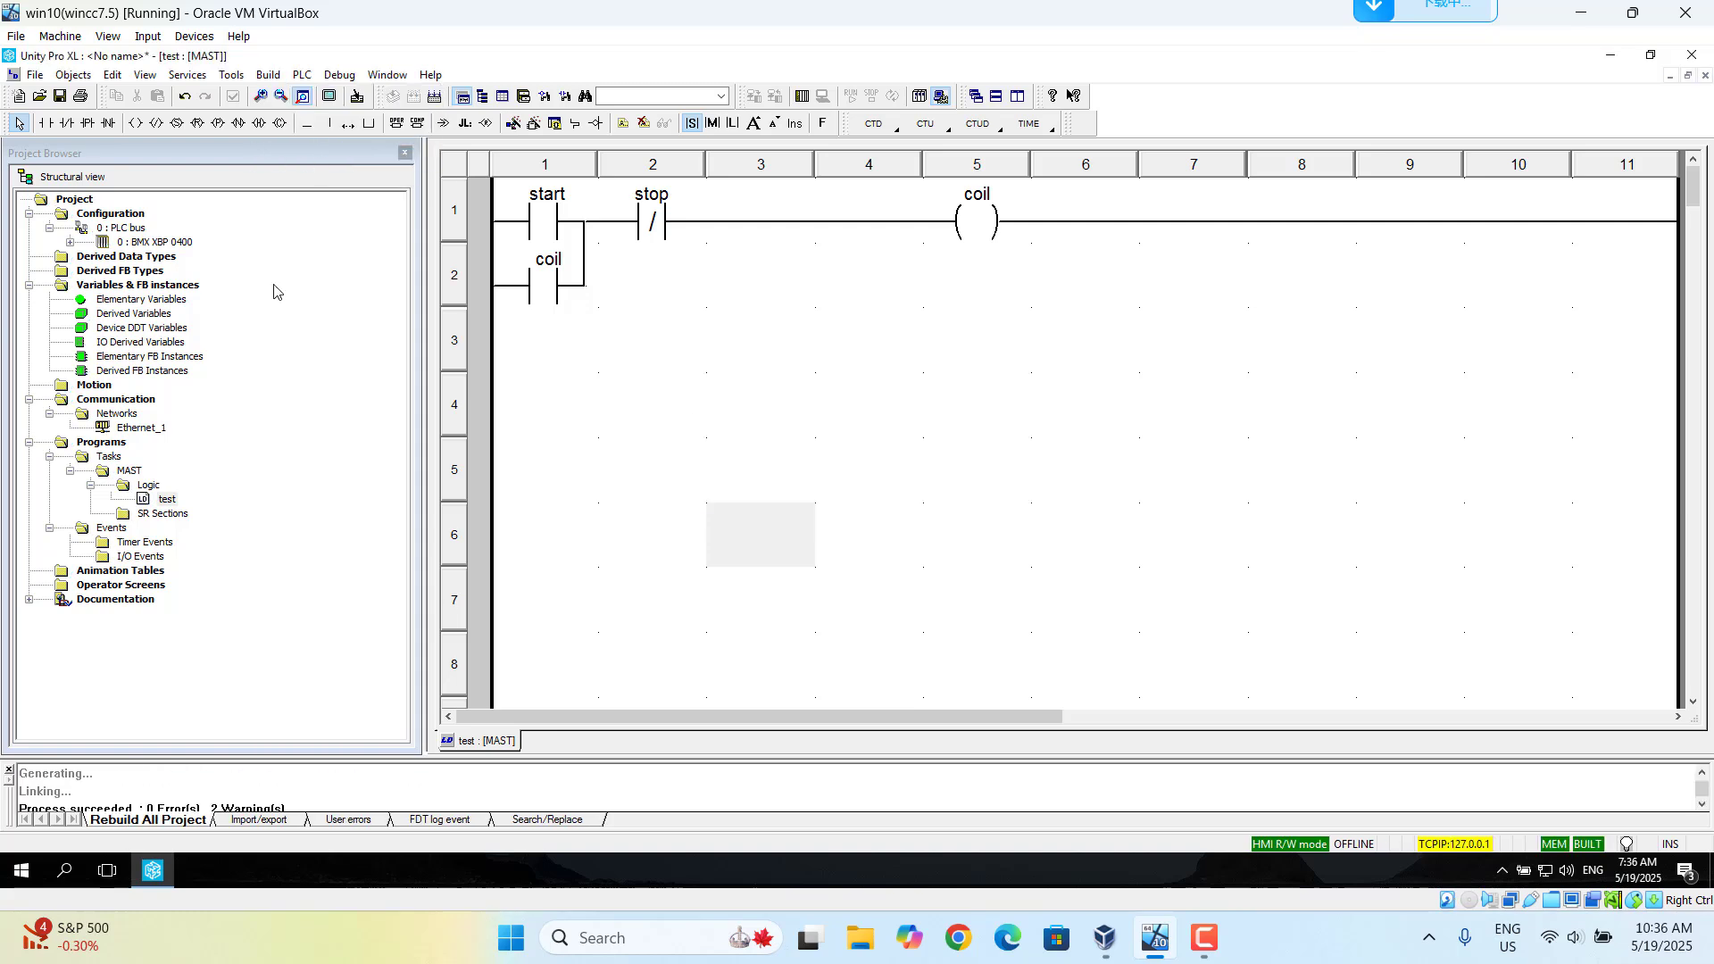
click(303, 75)
click(327, 93)
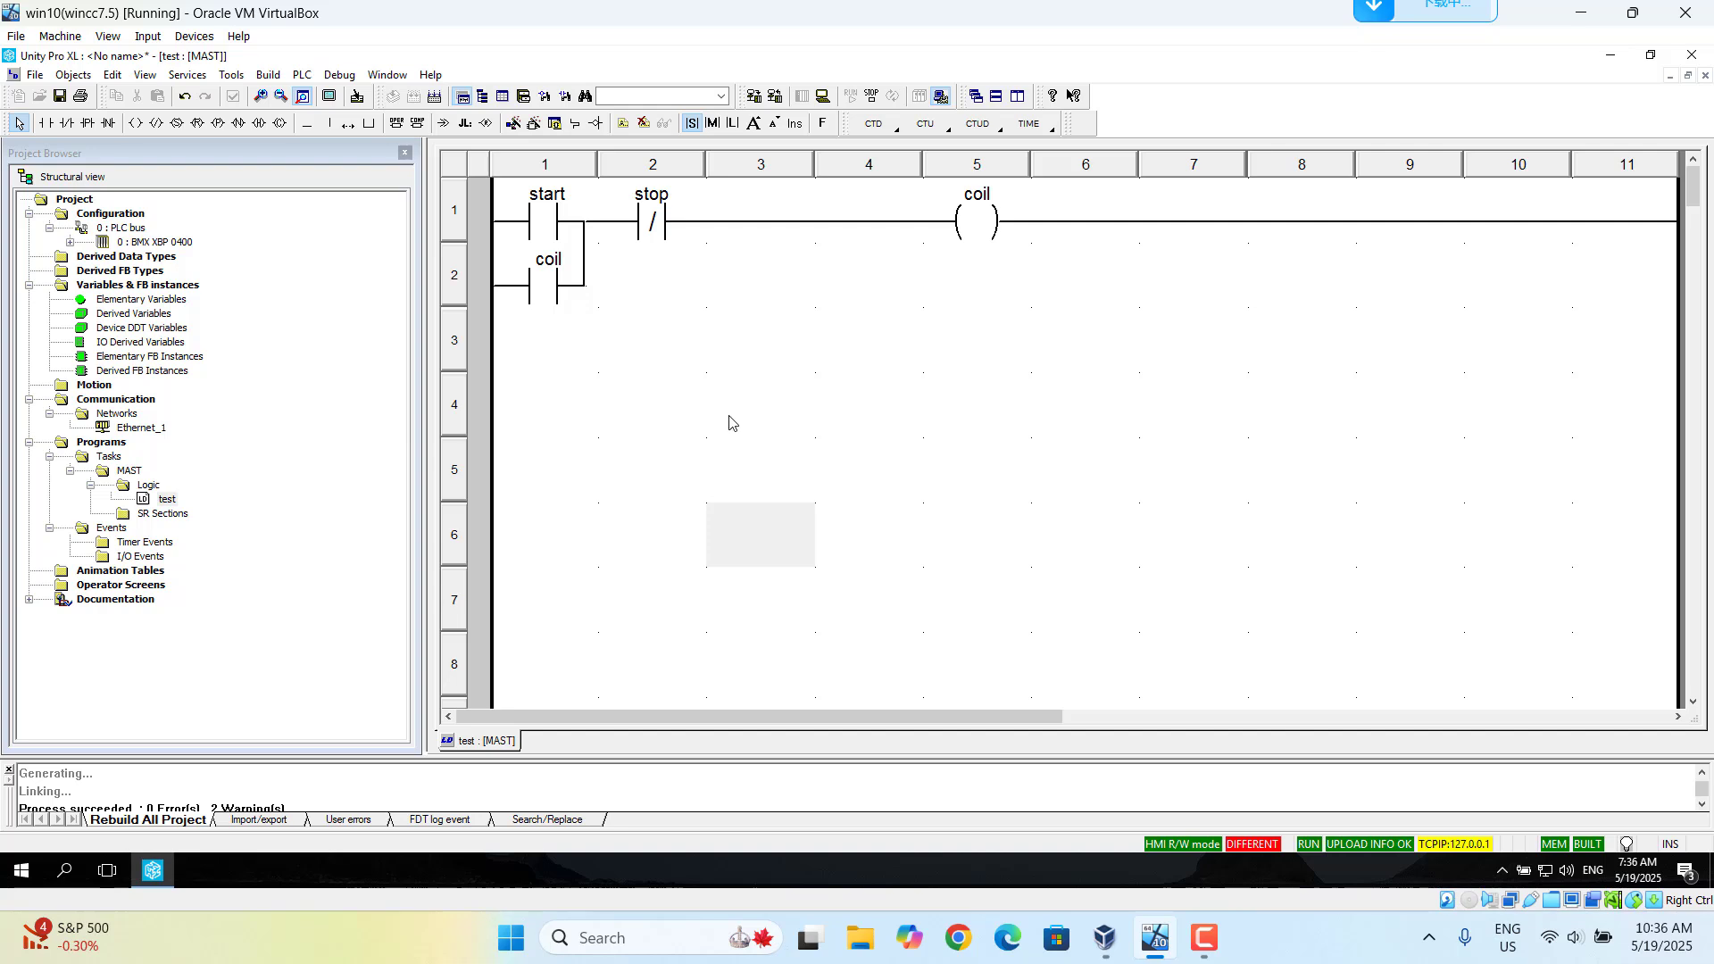
Transfer the project to the PLC with PLC Run after Transfer enabled, authorizing both the stop and the run
click(302, 75)
click(363, 199)
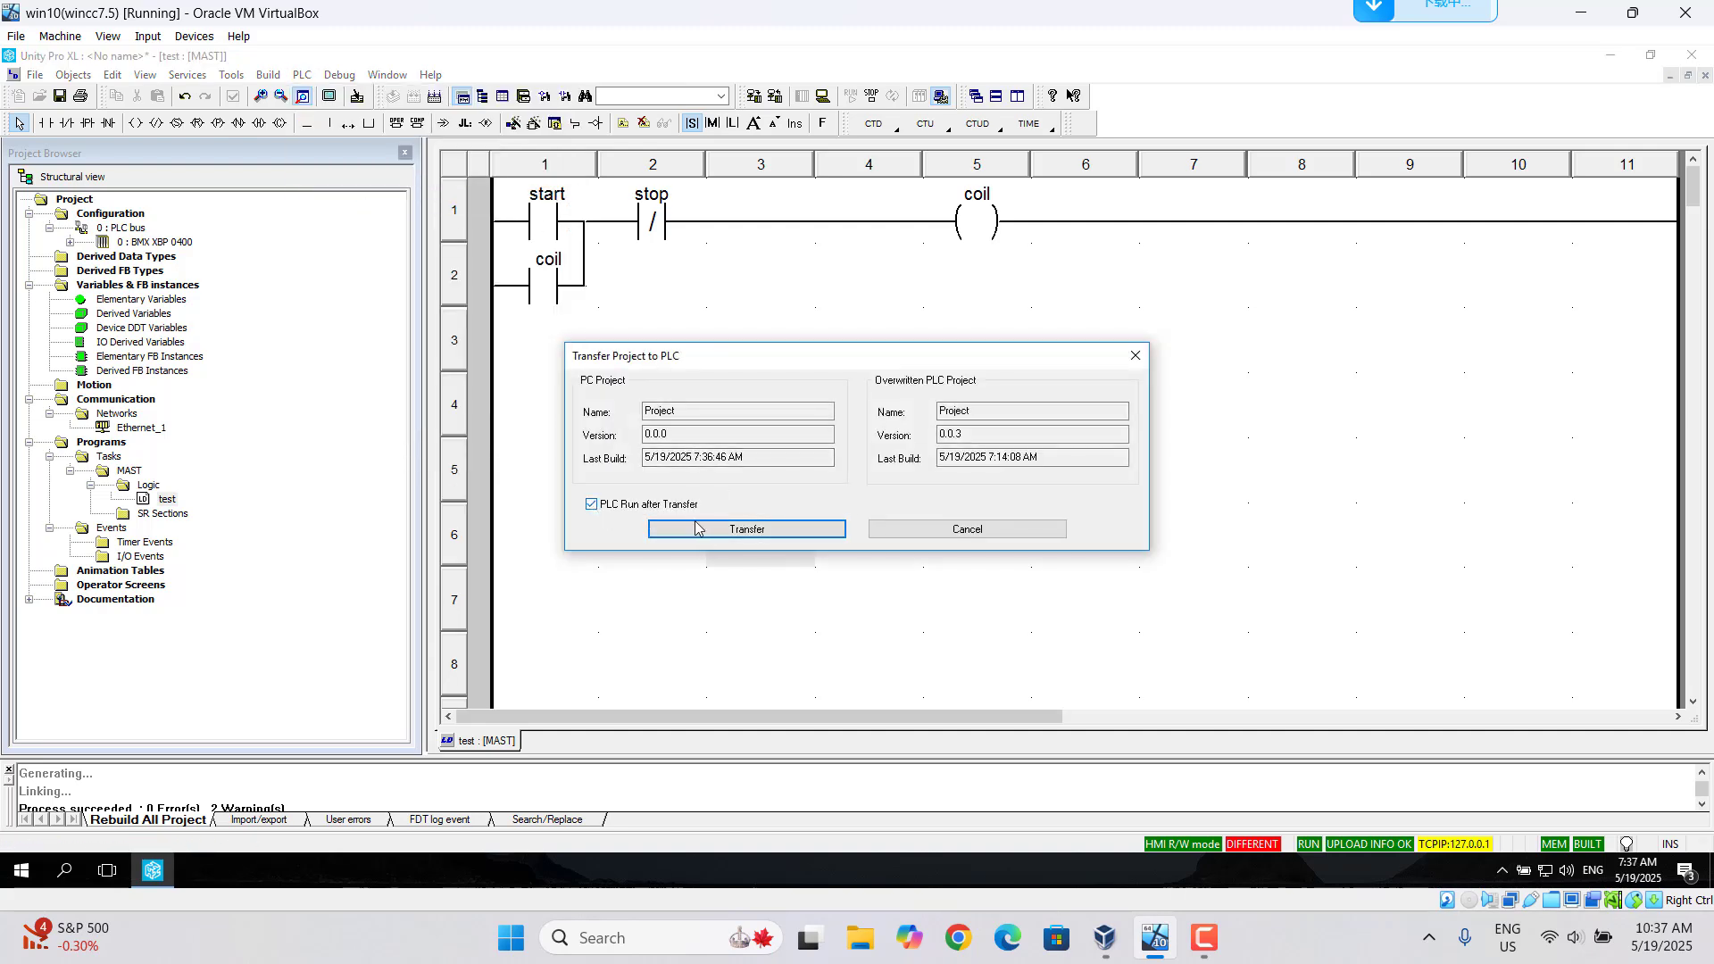
click(695, 528)
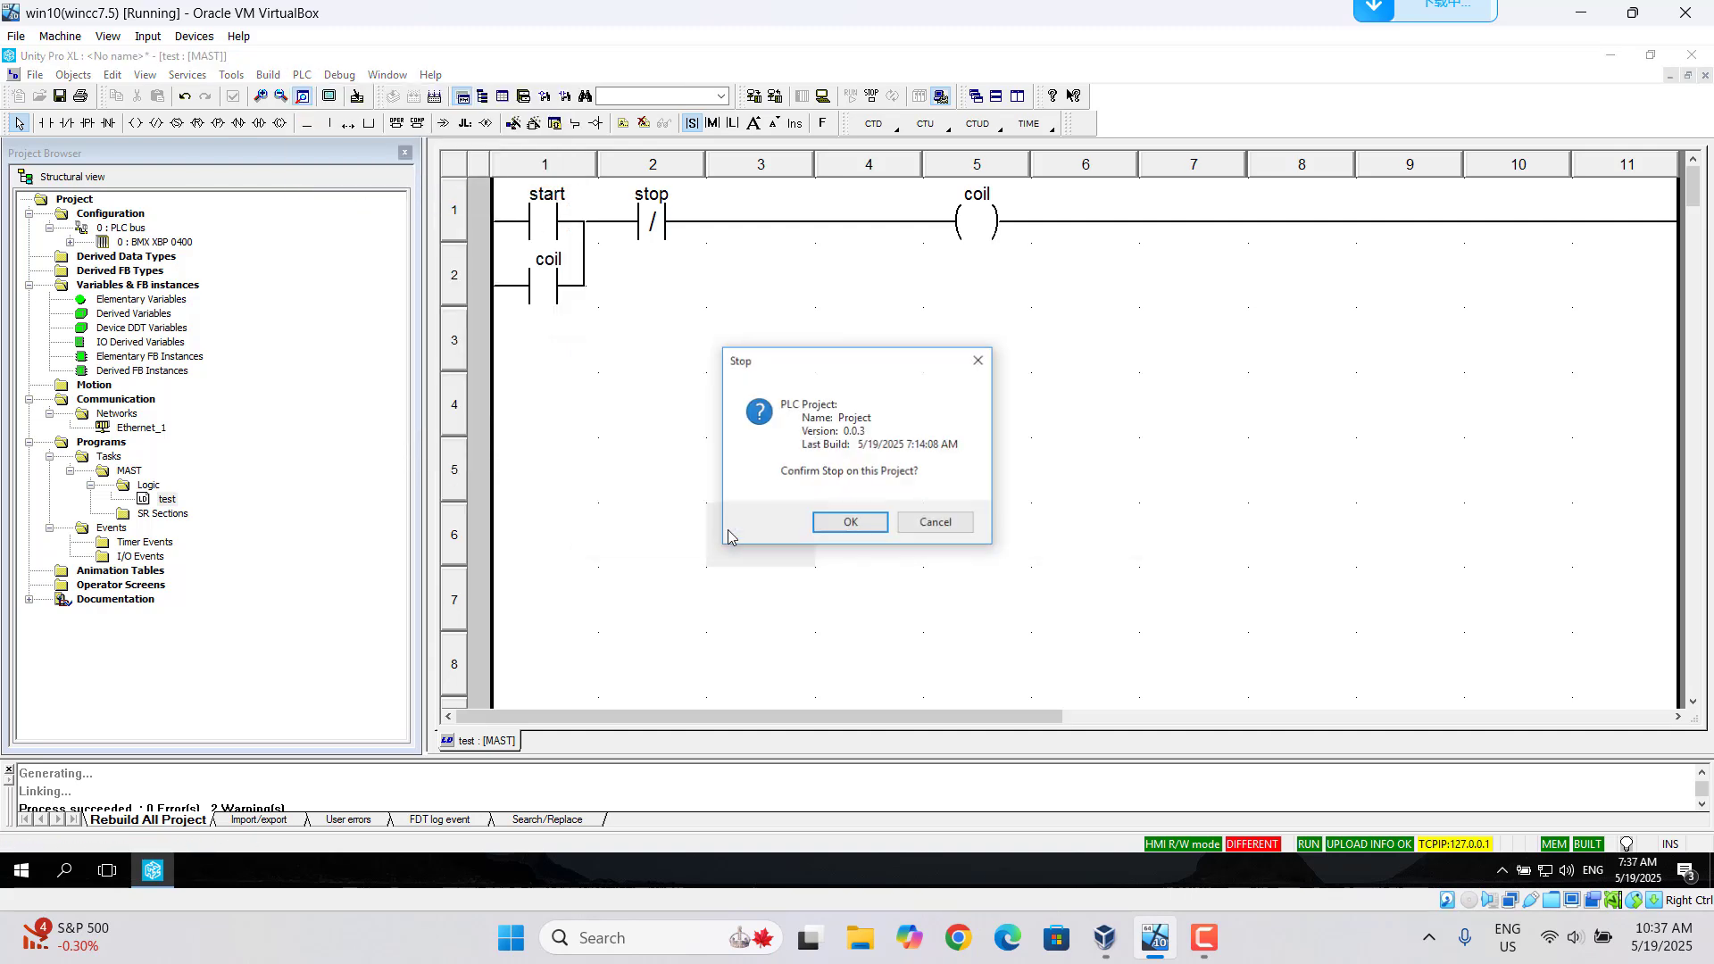
click(874, 533)
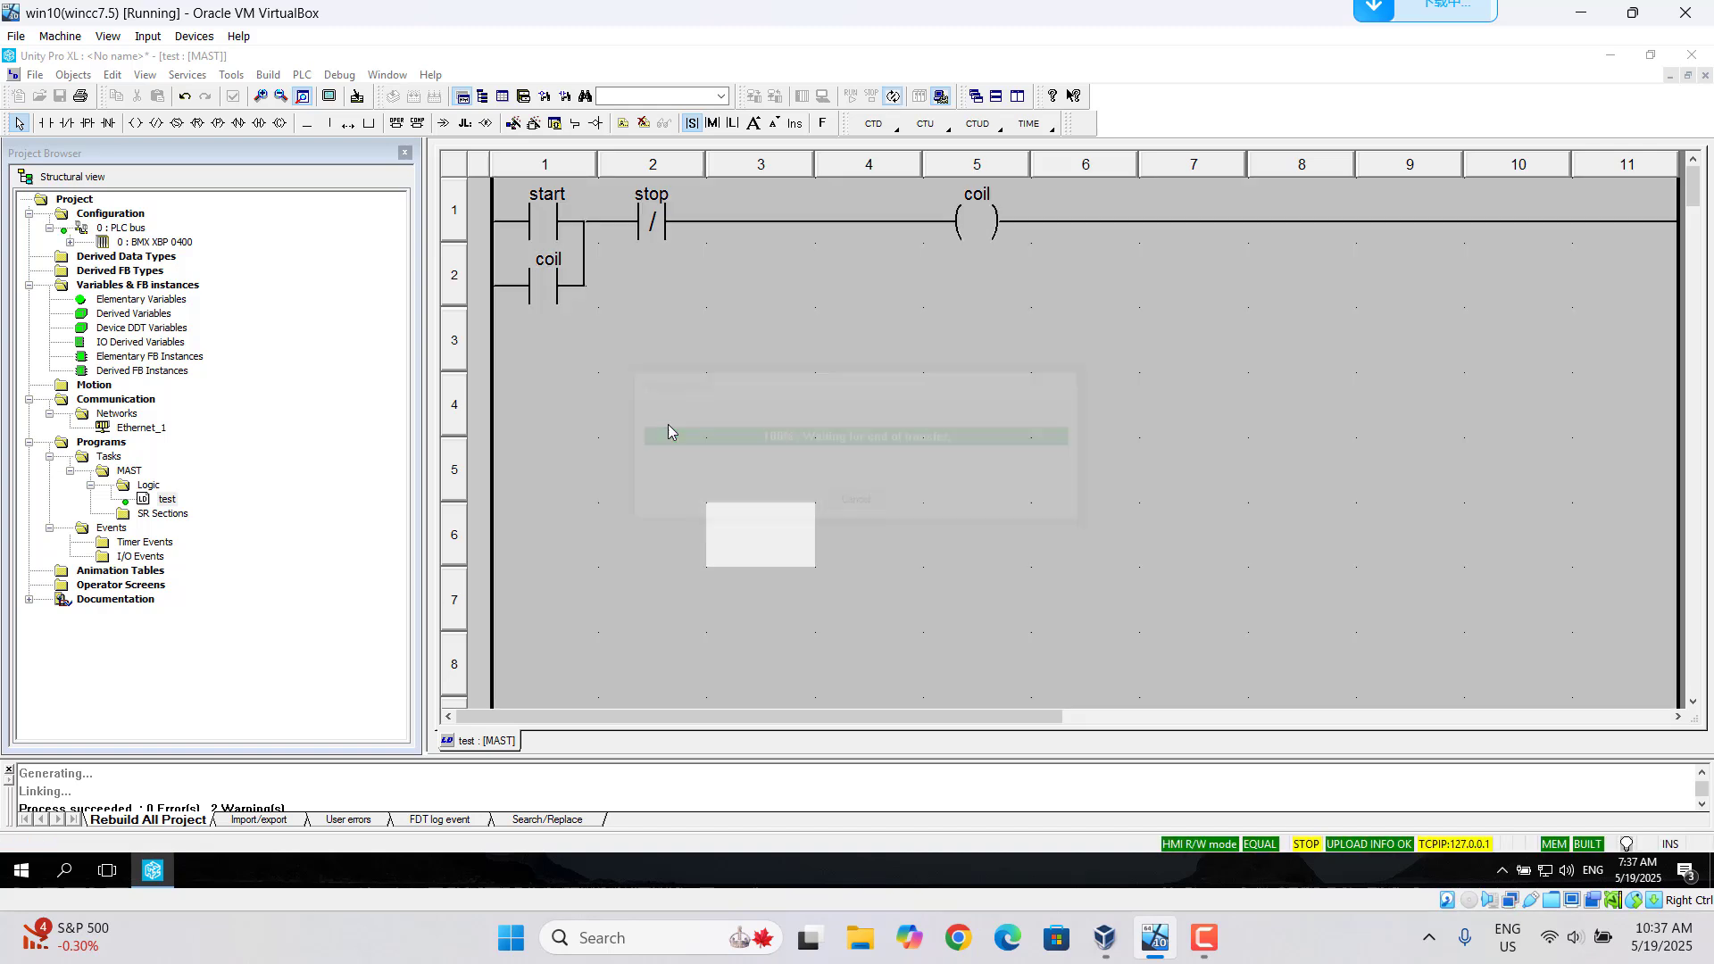
click(855, 525)
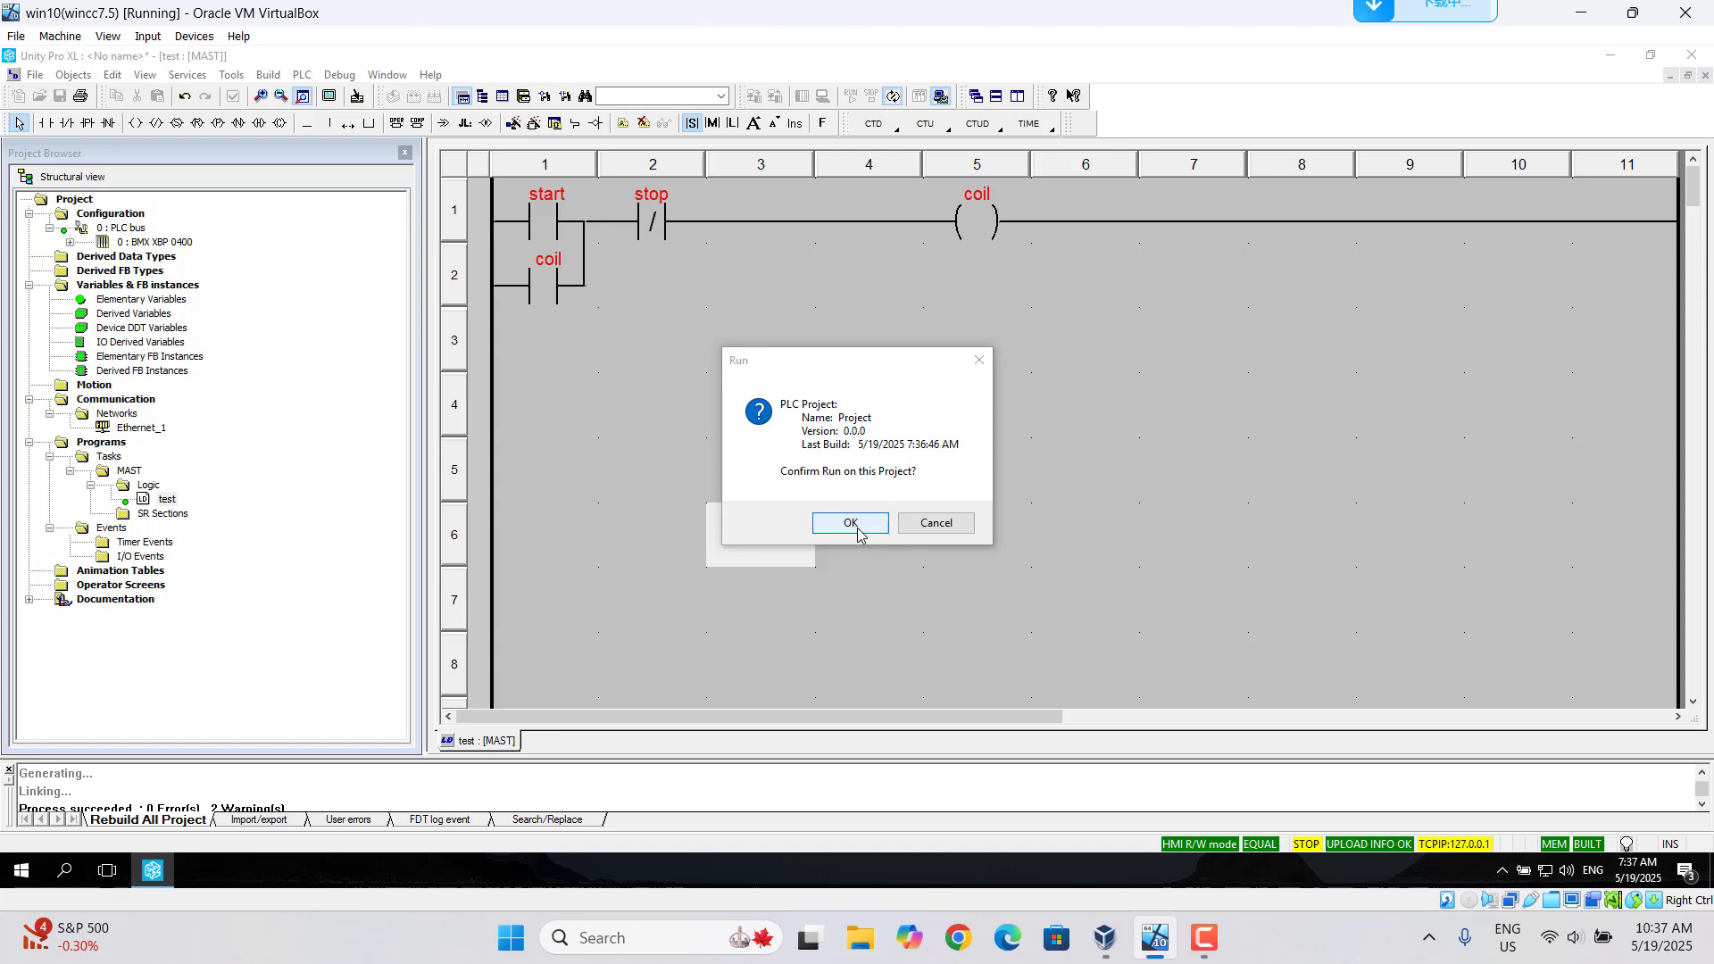
Simulate a start pulse by setting the start contact's value to 1 and back to 0
right_click(538, 230)
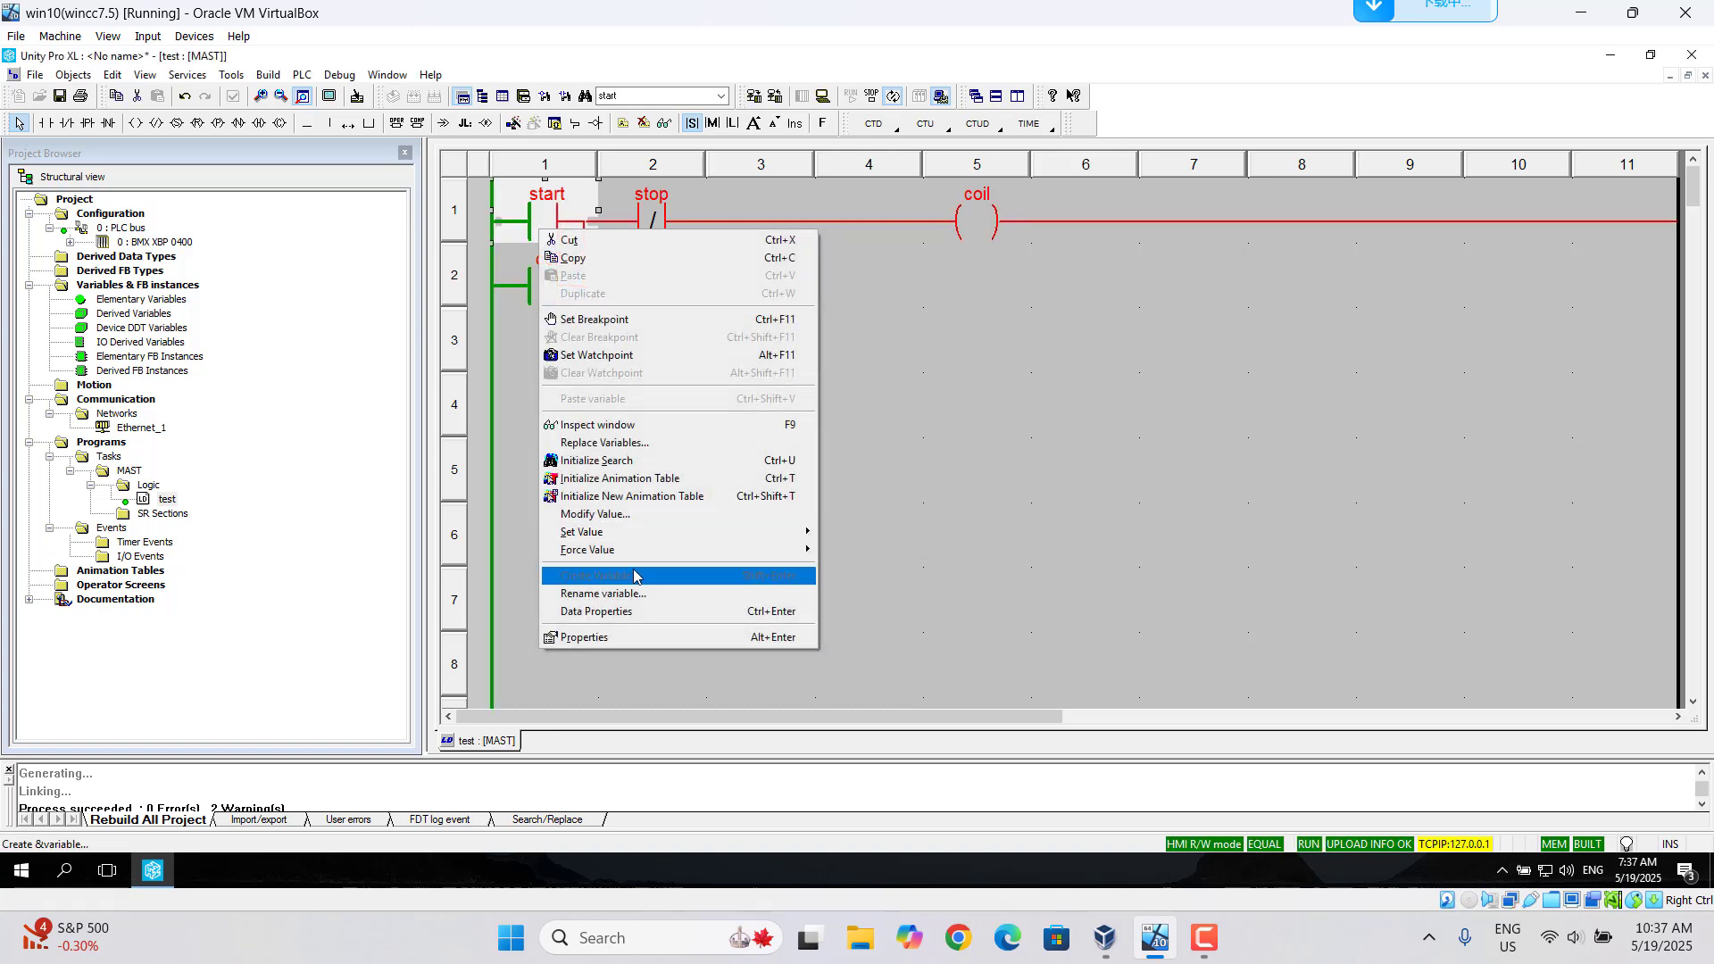
mouse_move(677, 532)
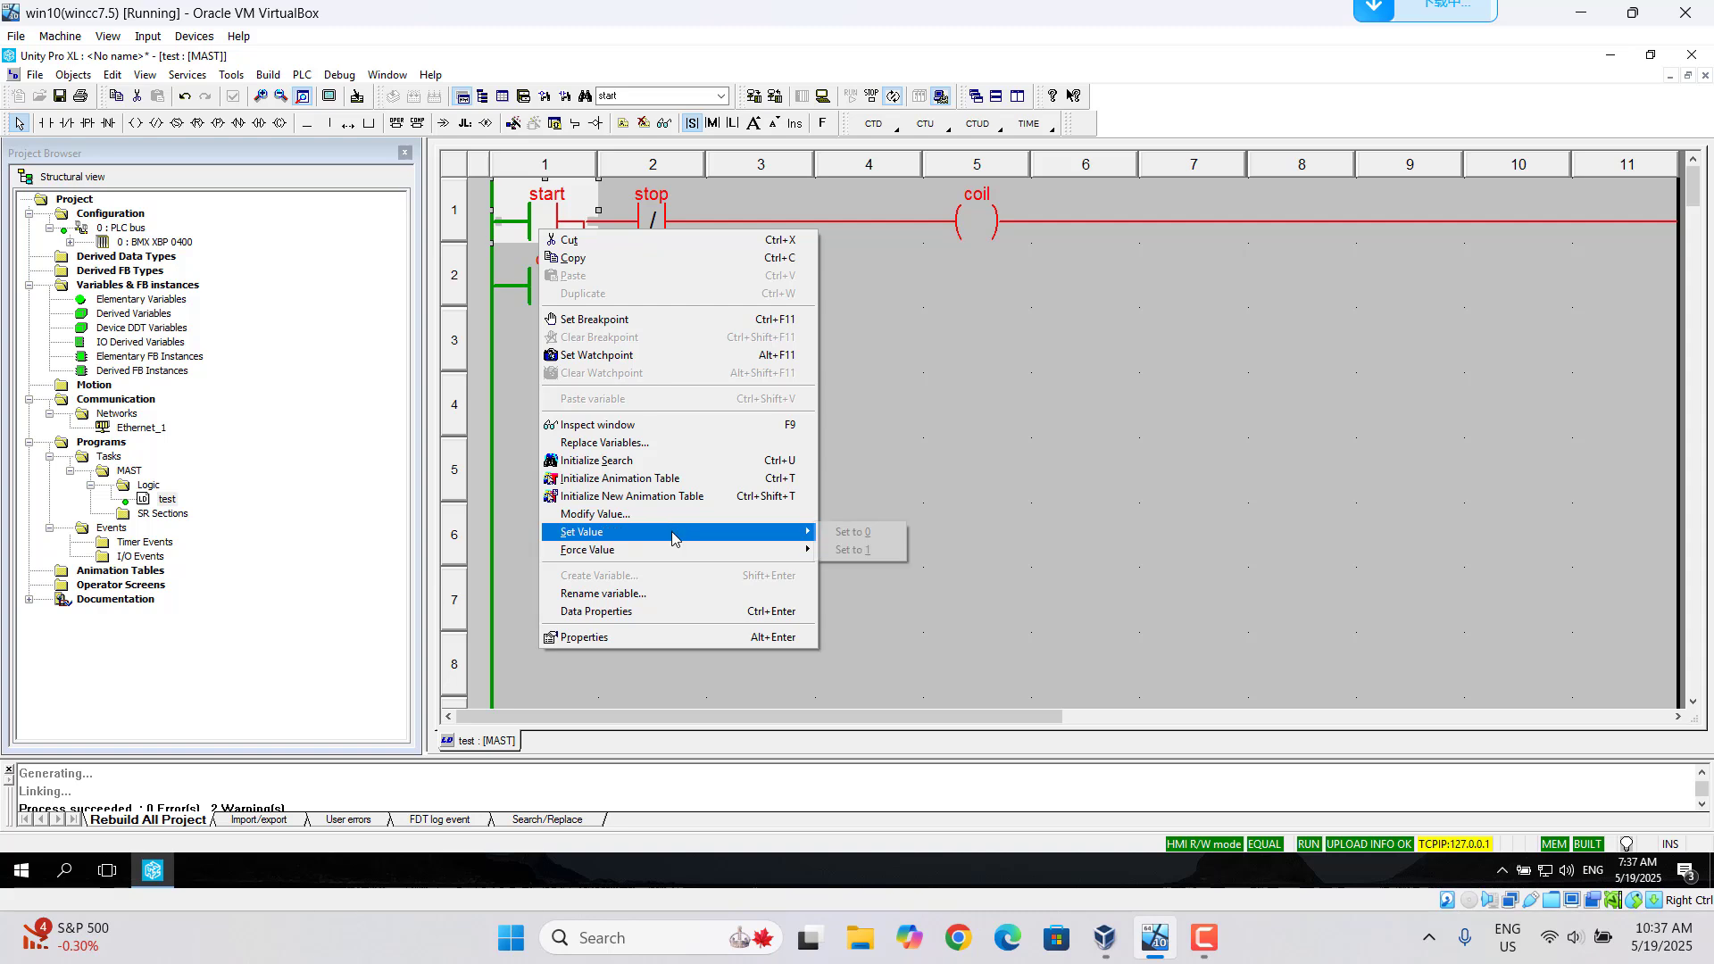
click(857, 550)
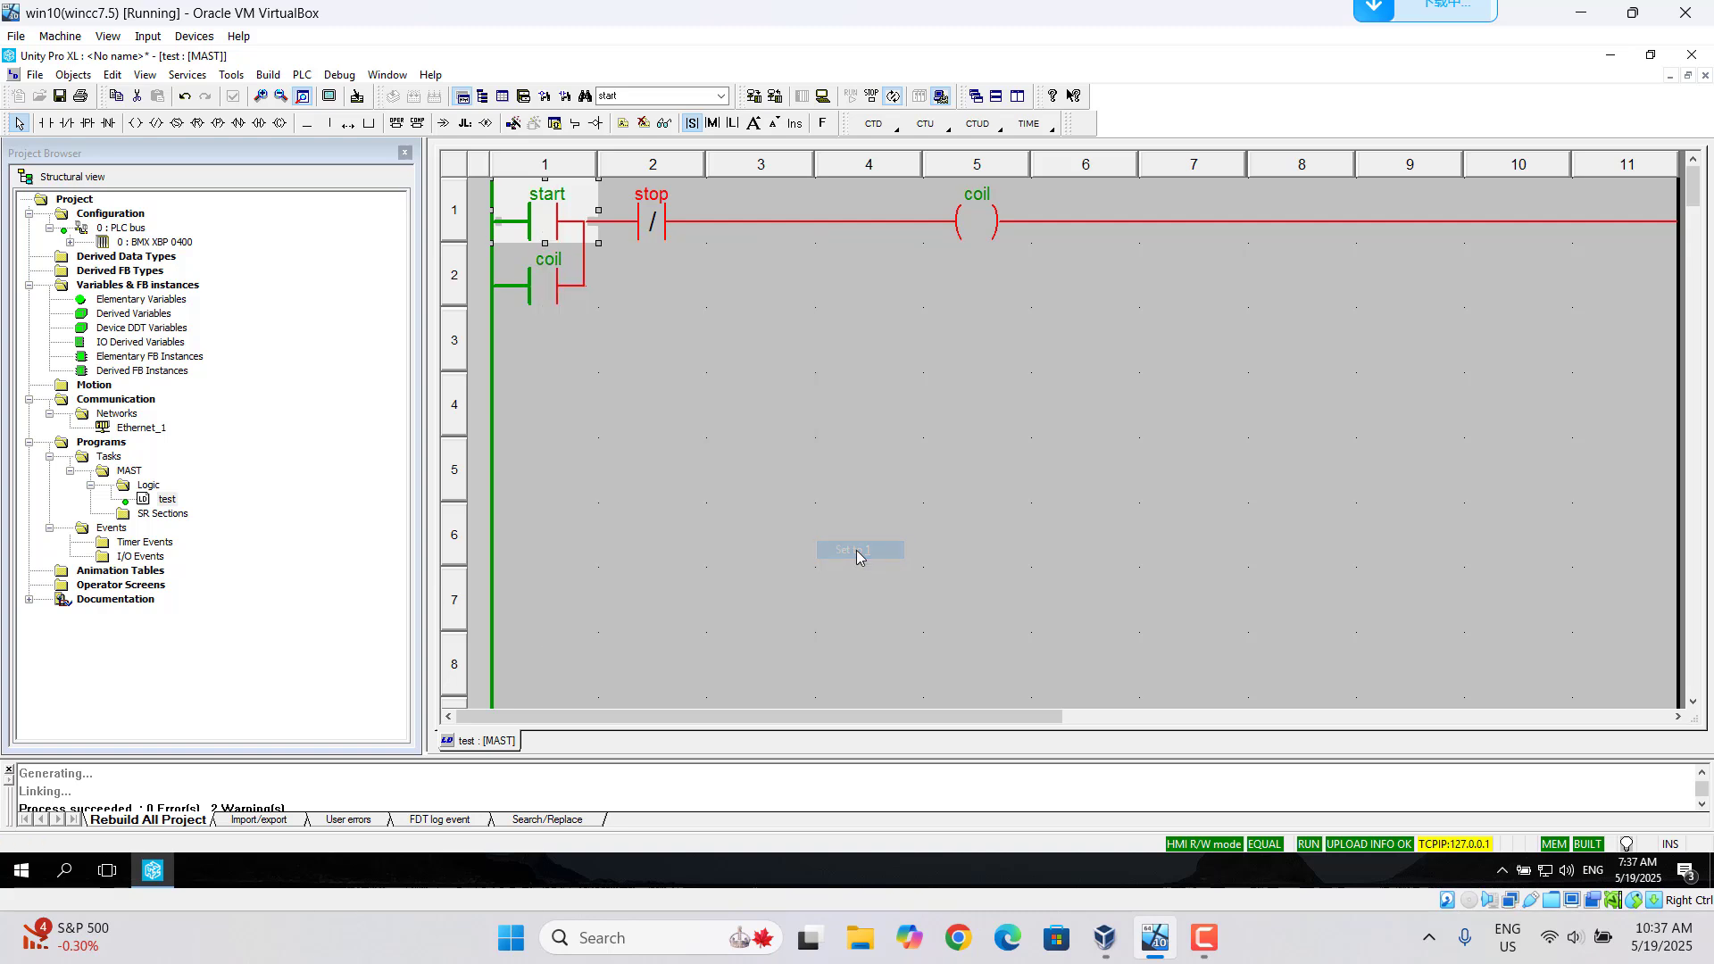
right_click(555, 230)
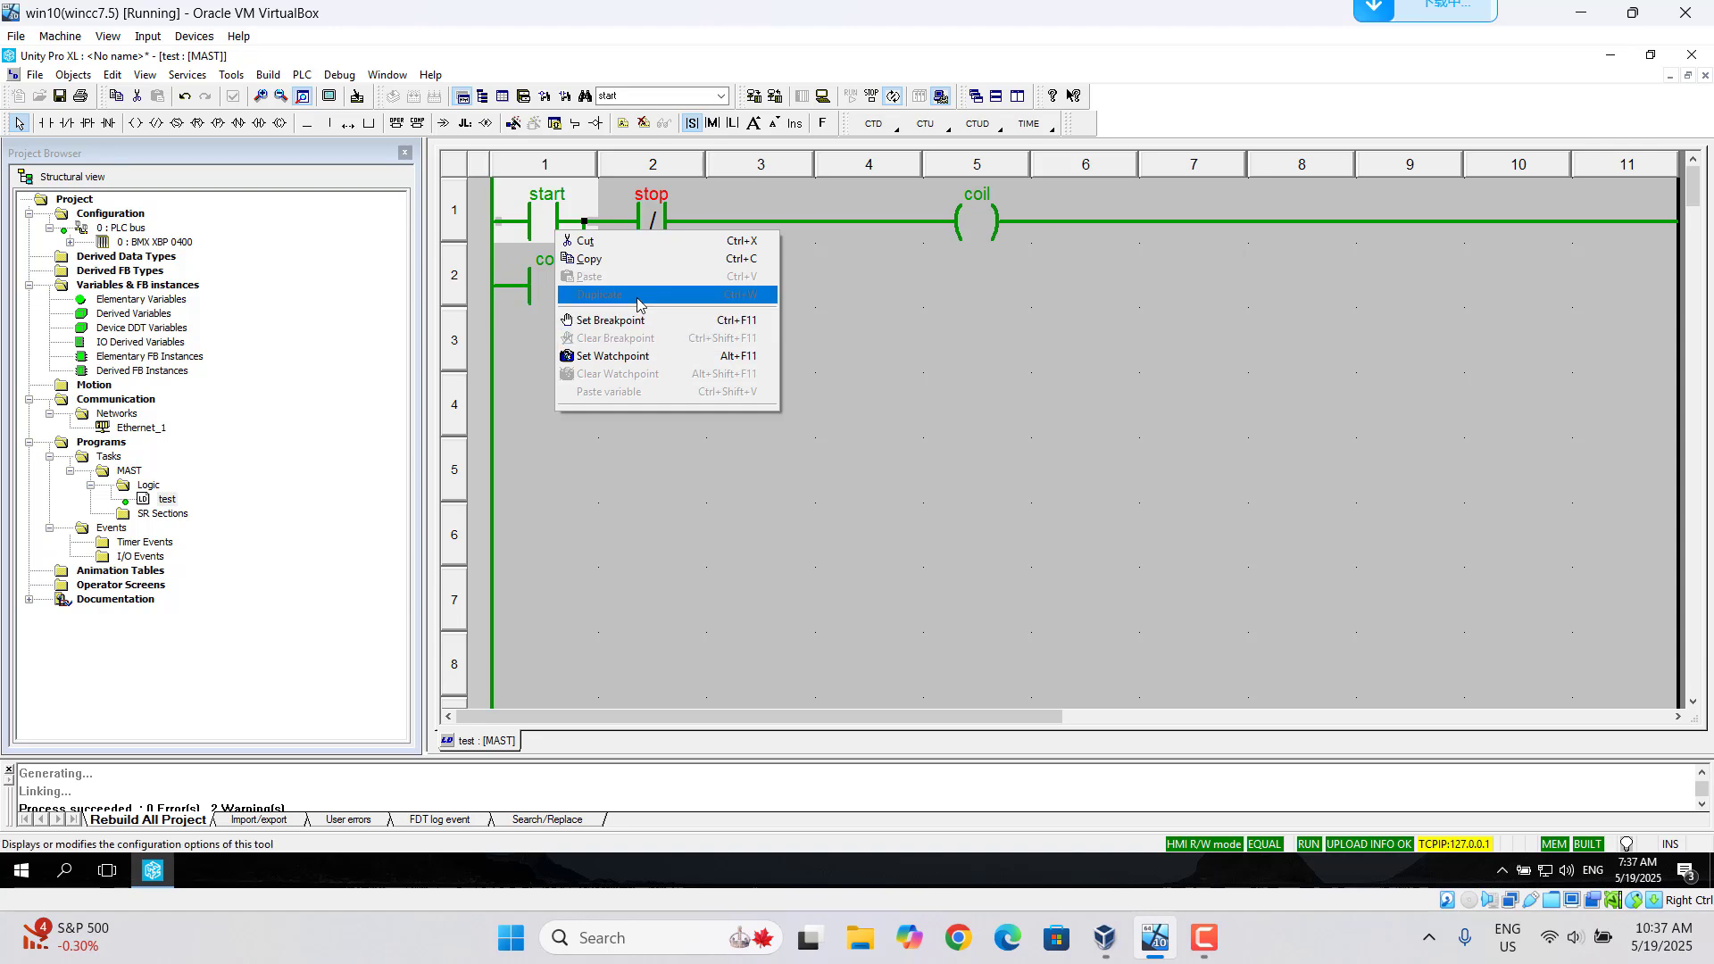
right_click(532, 206)
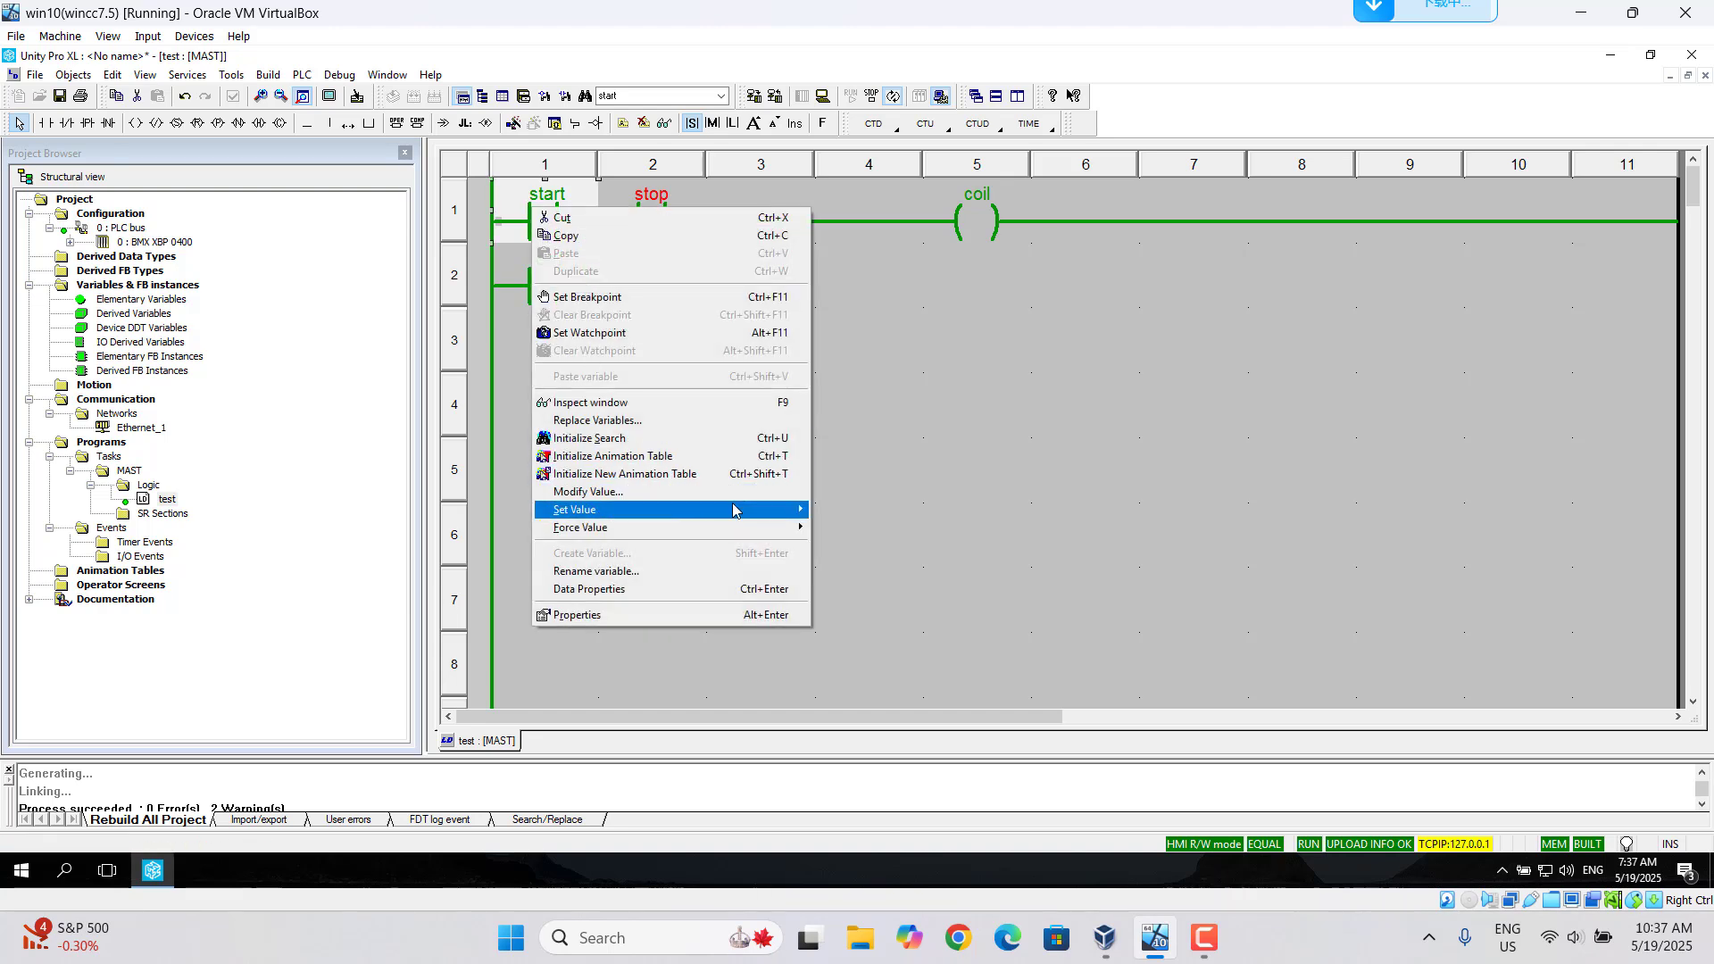
mouse_move(761, 522)
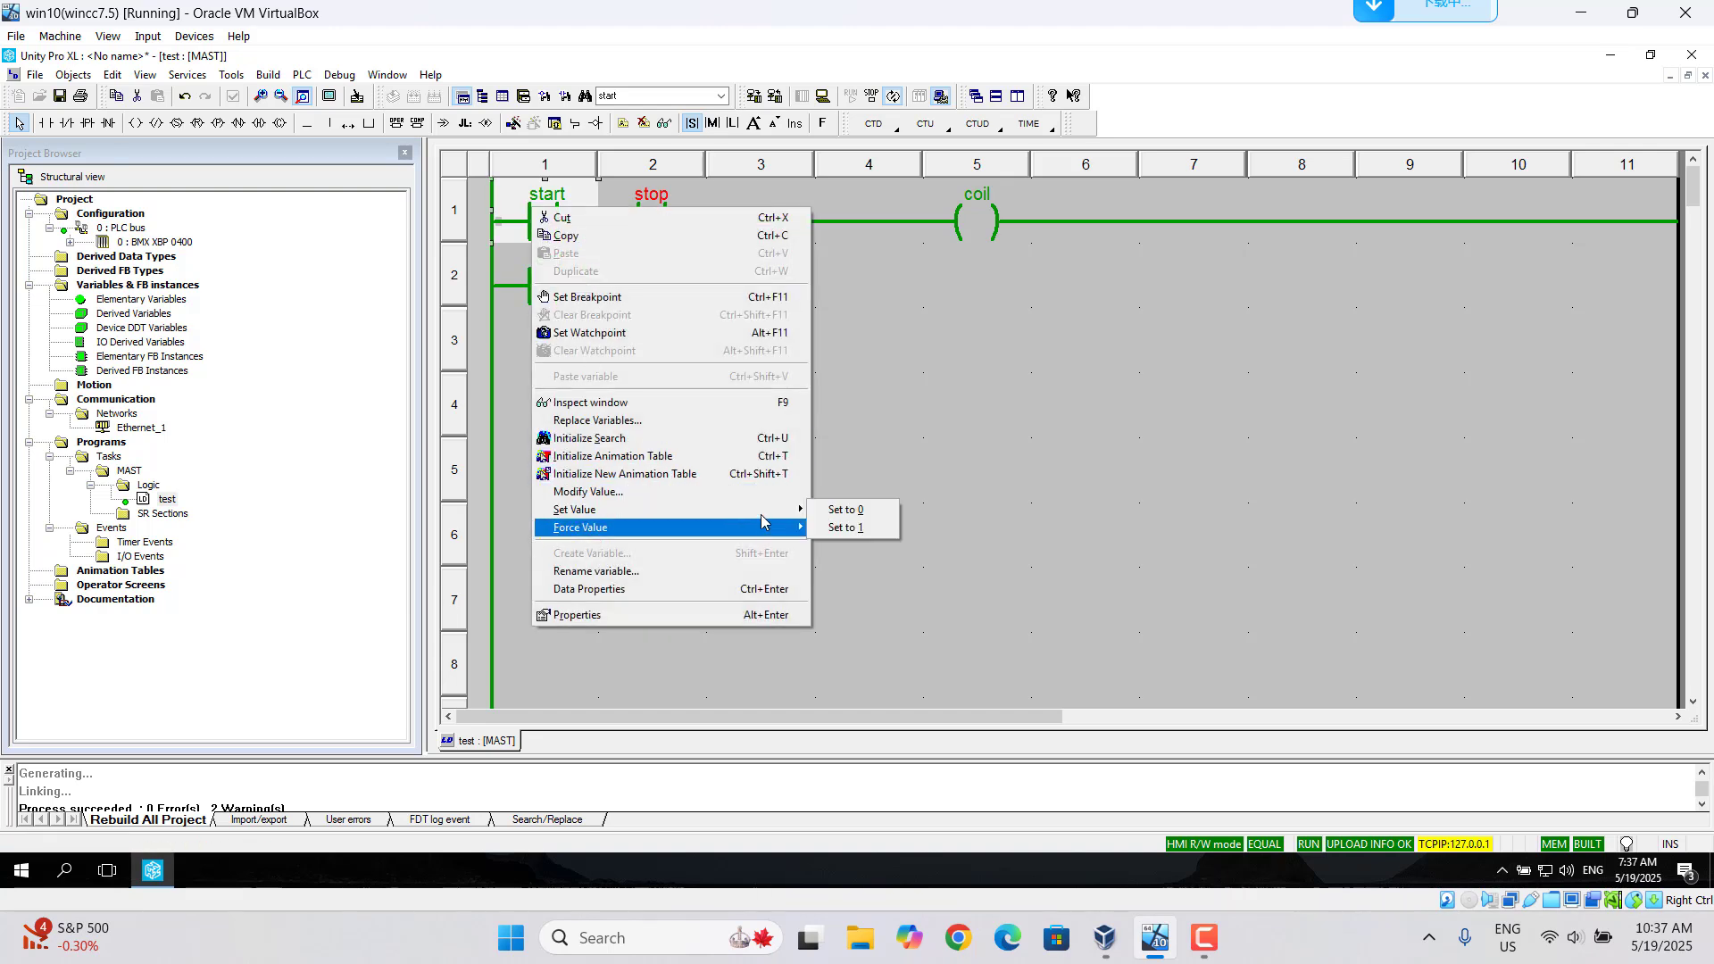
click(830, 511)
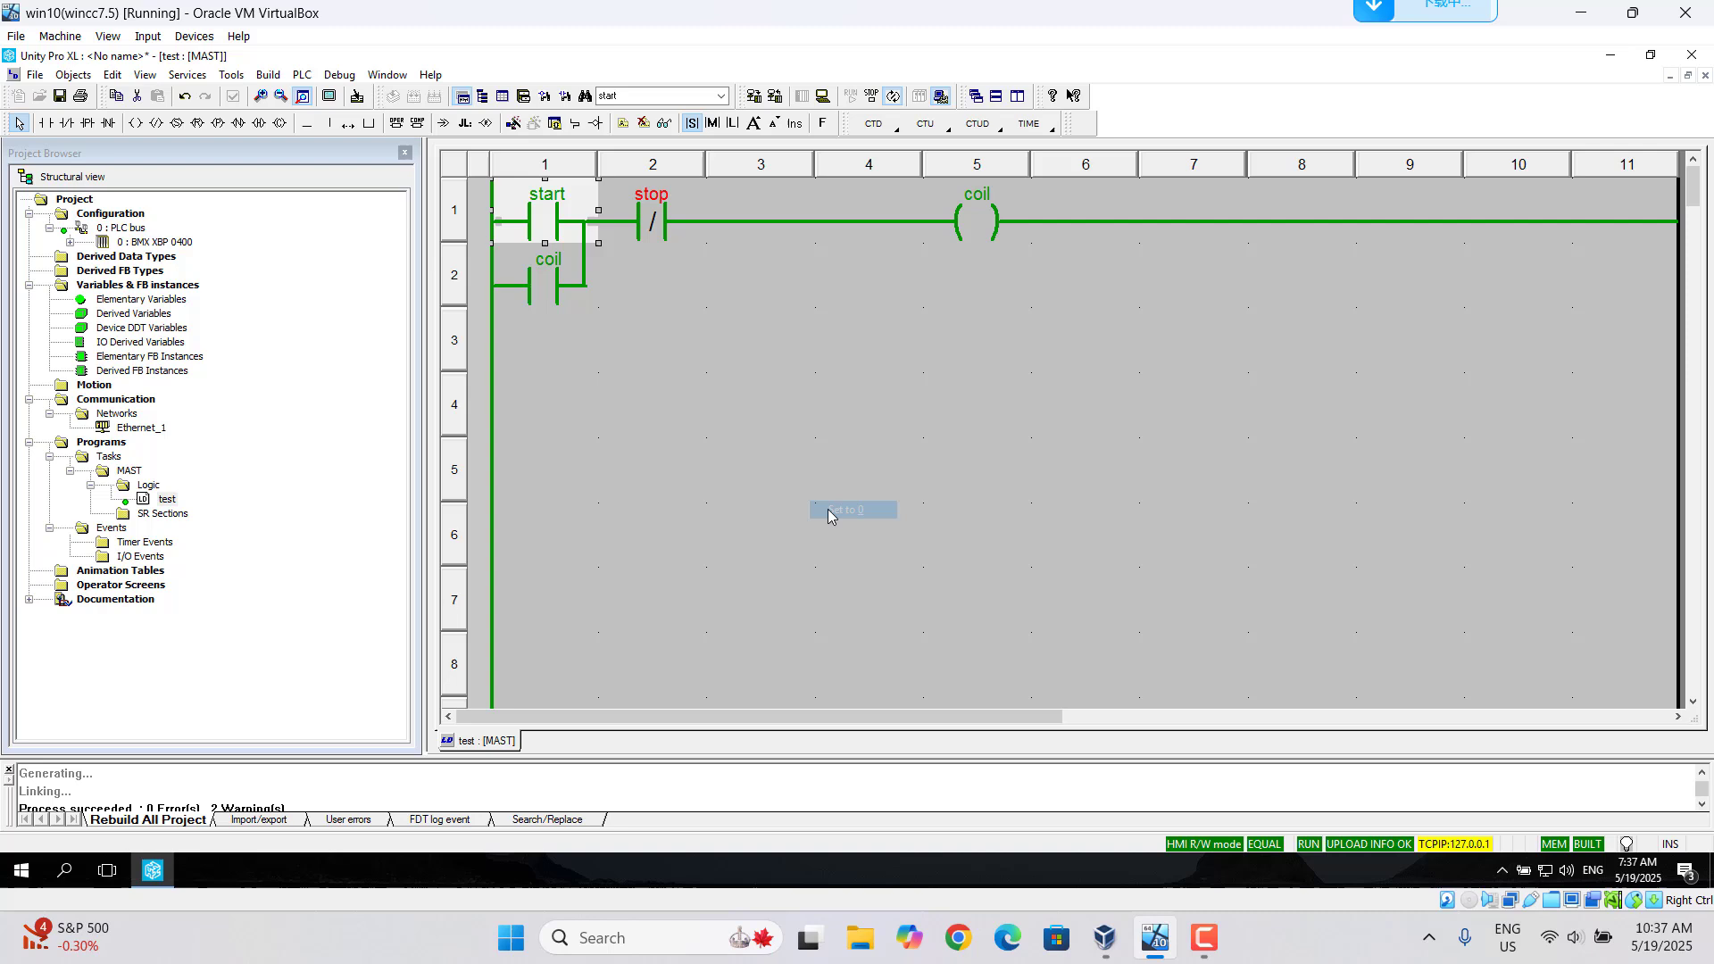
Simulate a stop pulse by setting the stop contact's value to 1 and back to 0
right_click(655, 220)
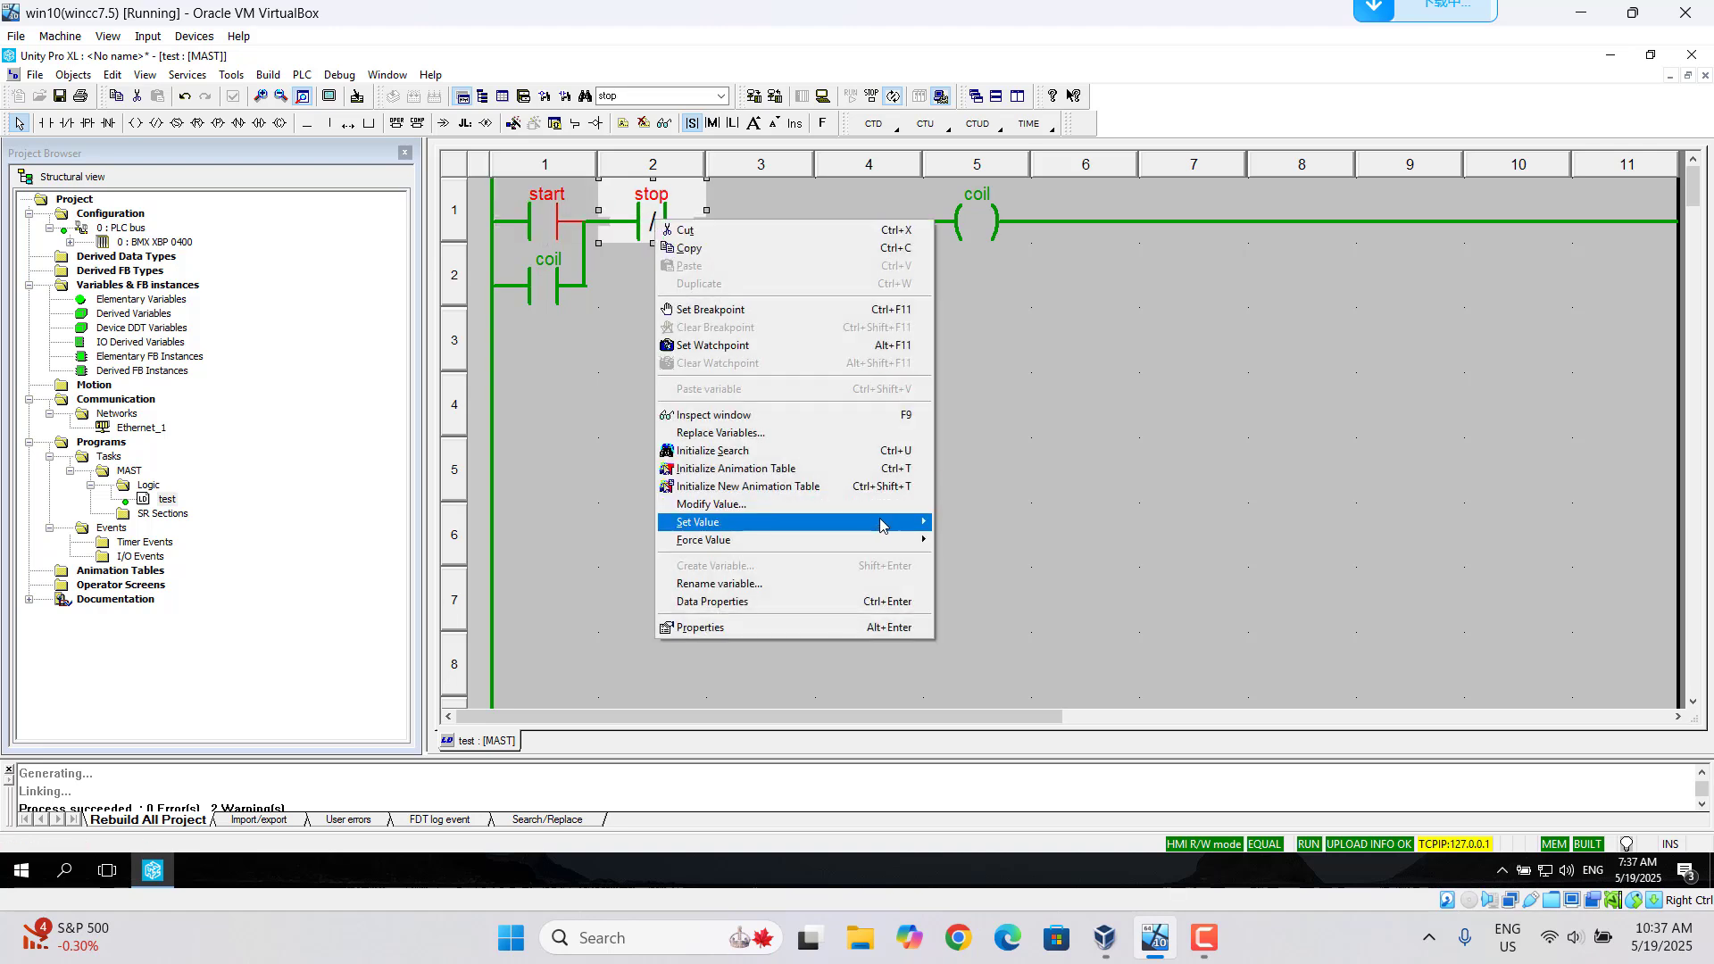
mouse_move(879, 525)
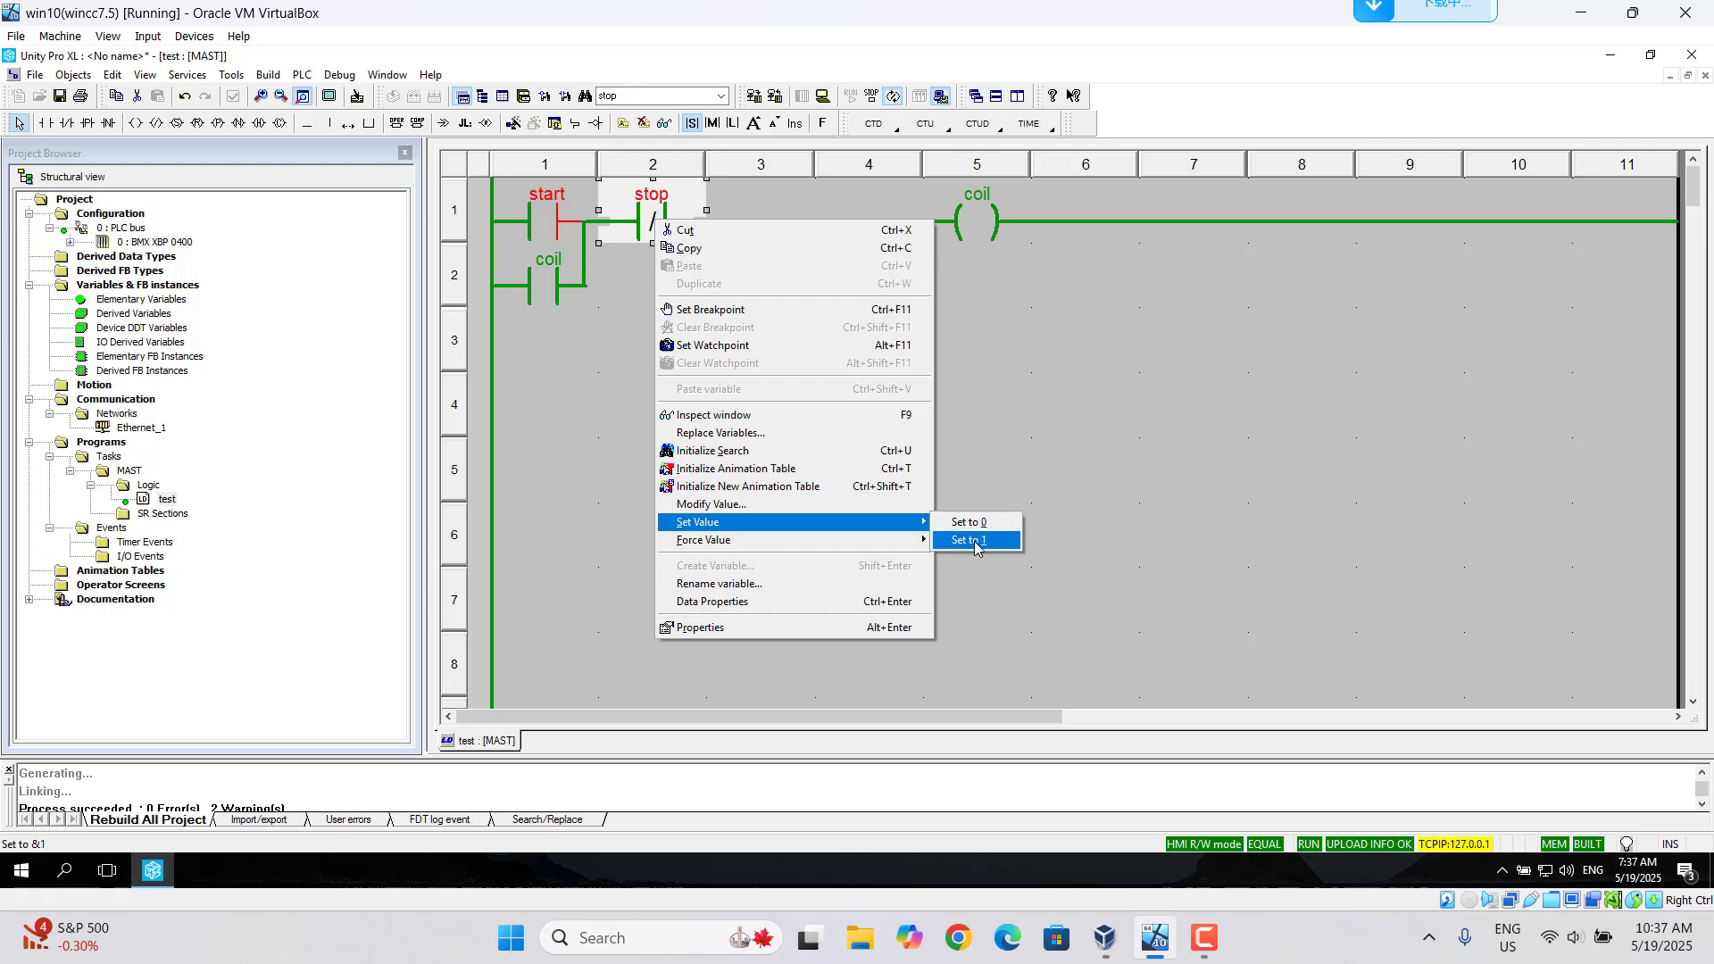
click(973, 541)
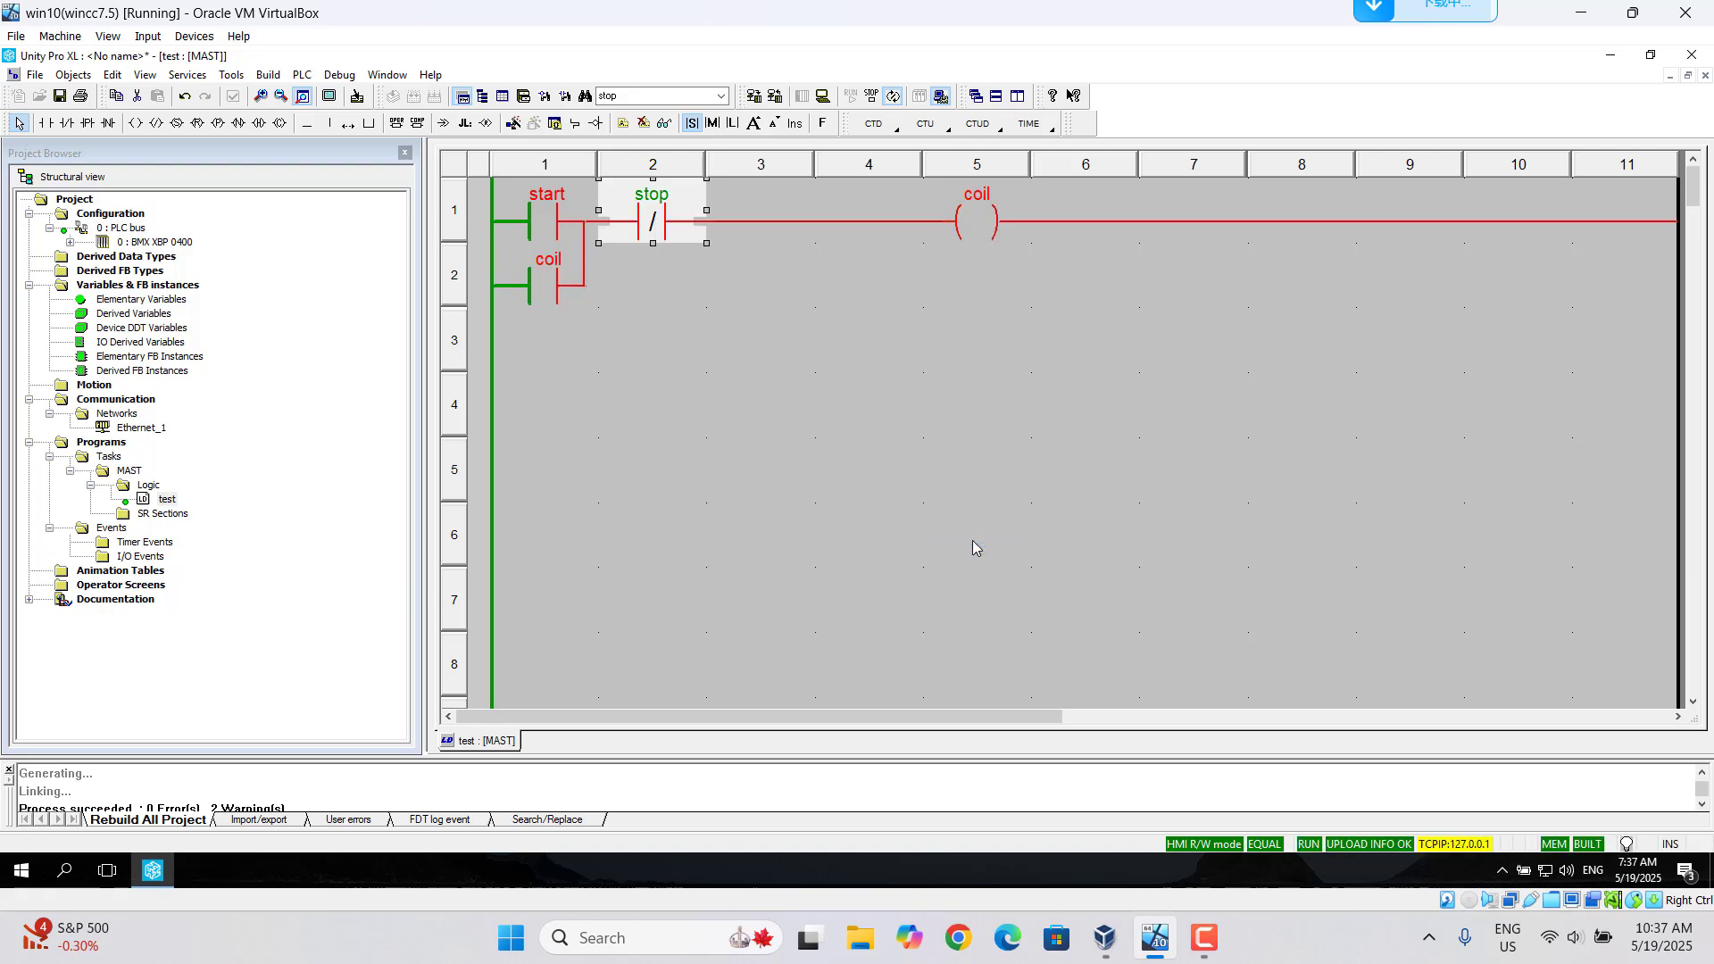
right_click(649, 234)
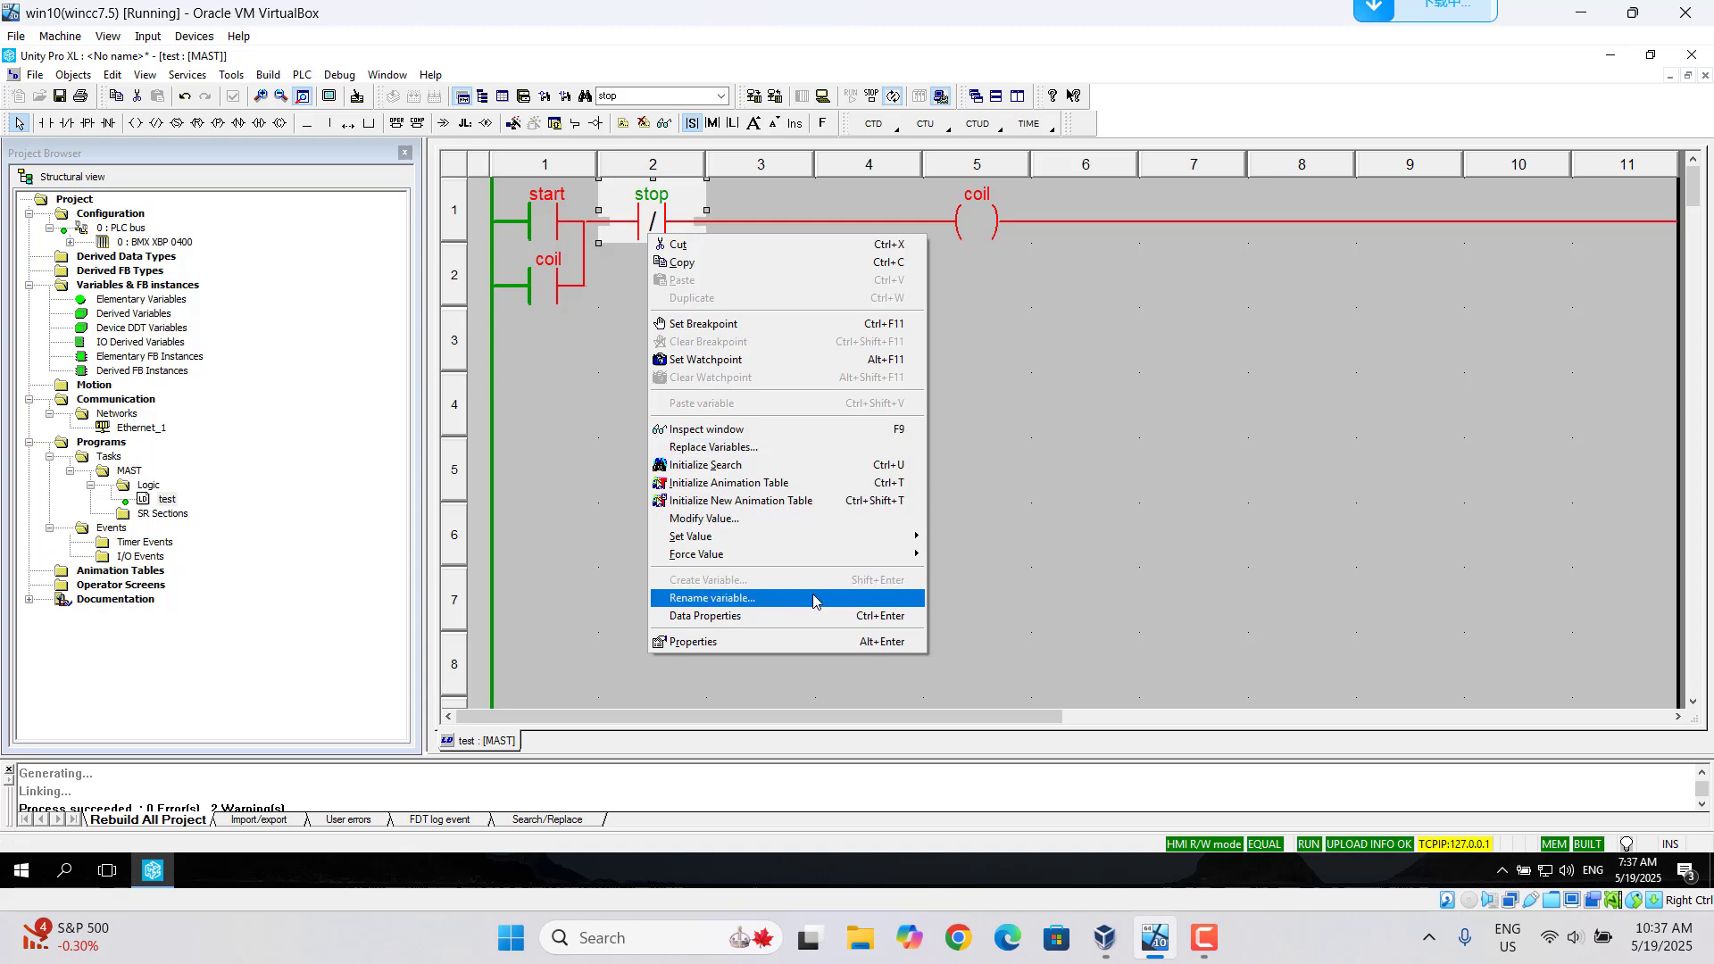
mouse_move(911, 536)
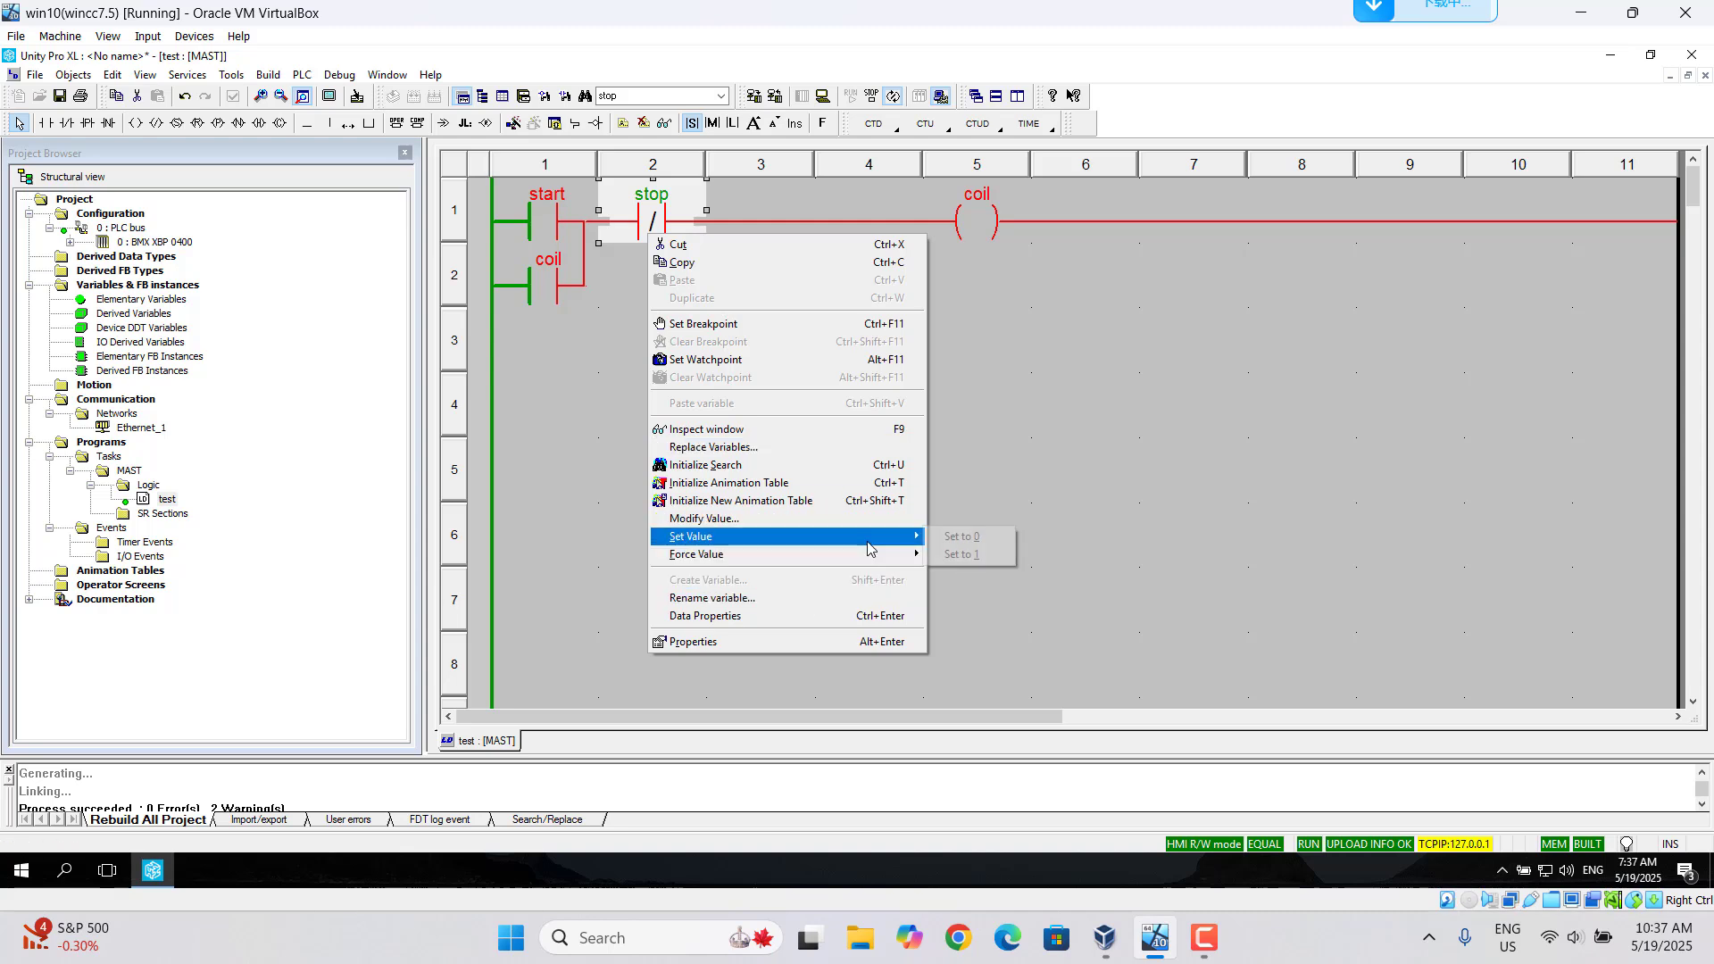
click(970, 538)
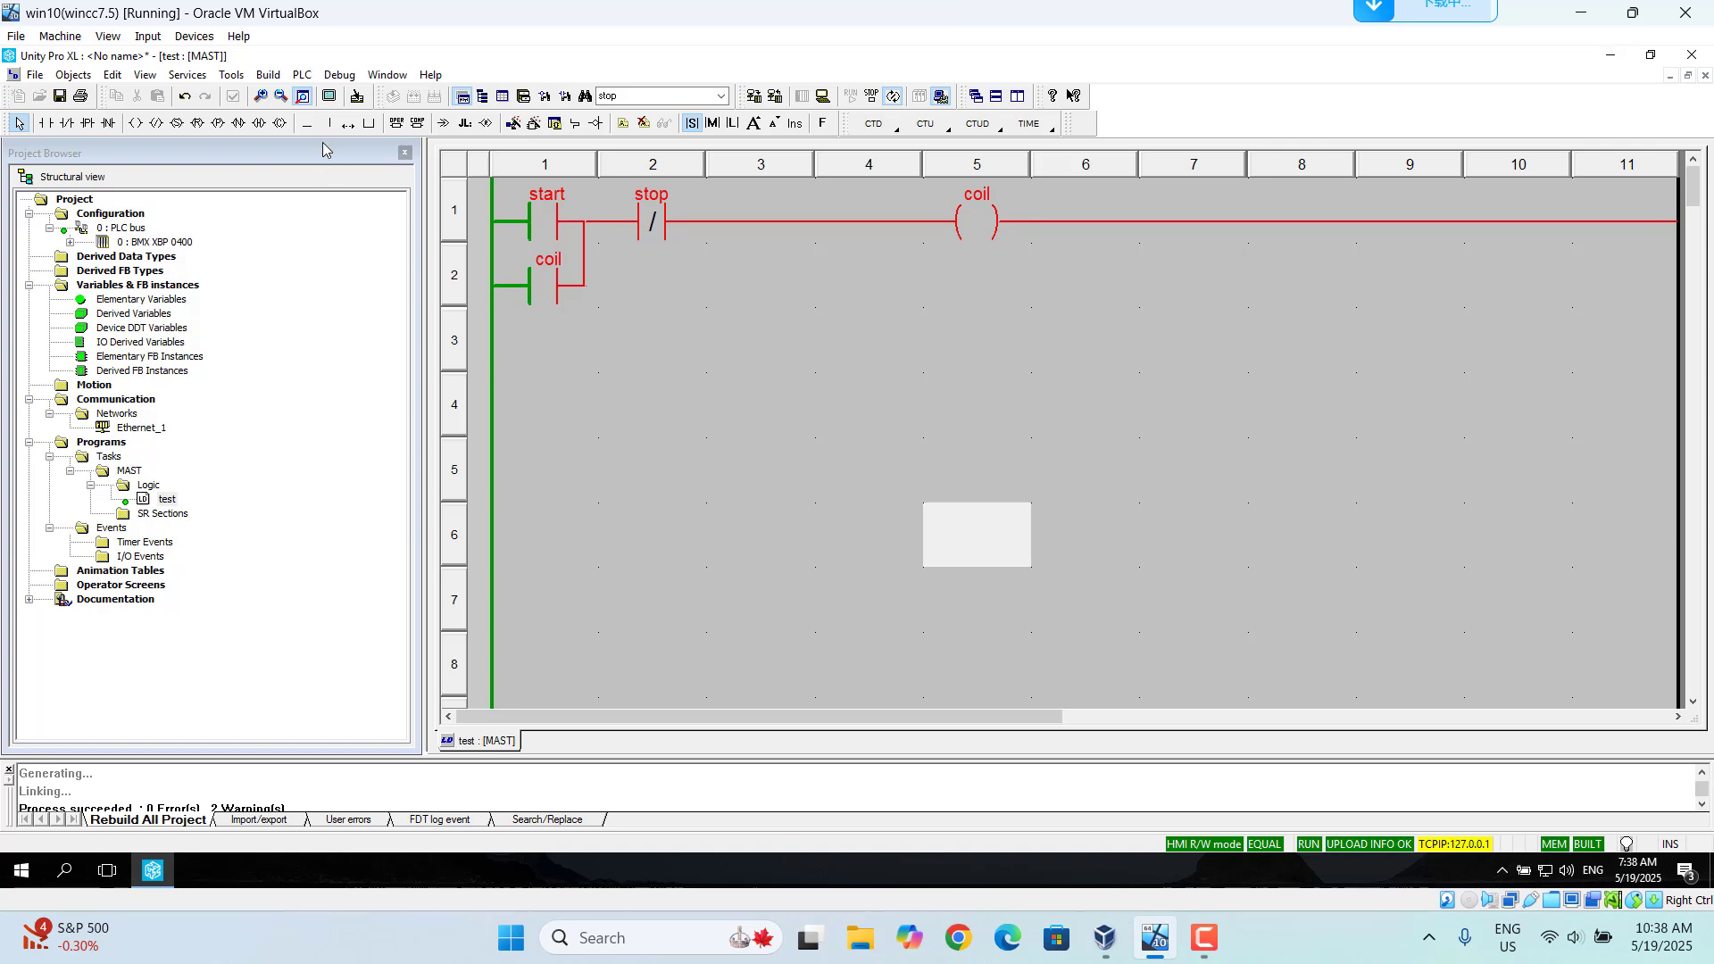
Disconnect from the PLC, and enable Data dictionary with Only HMI variables in the project's PLC embedded data settings
click(301, 77)
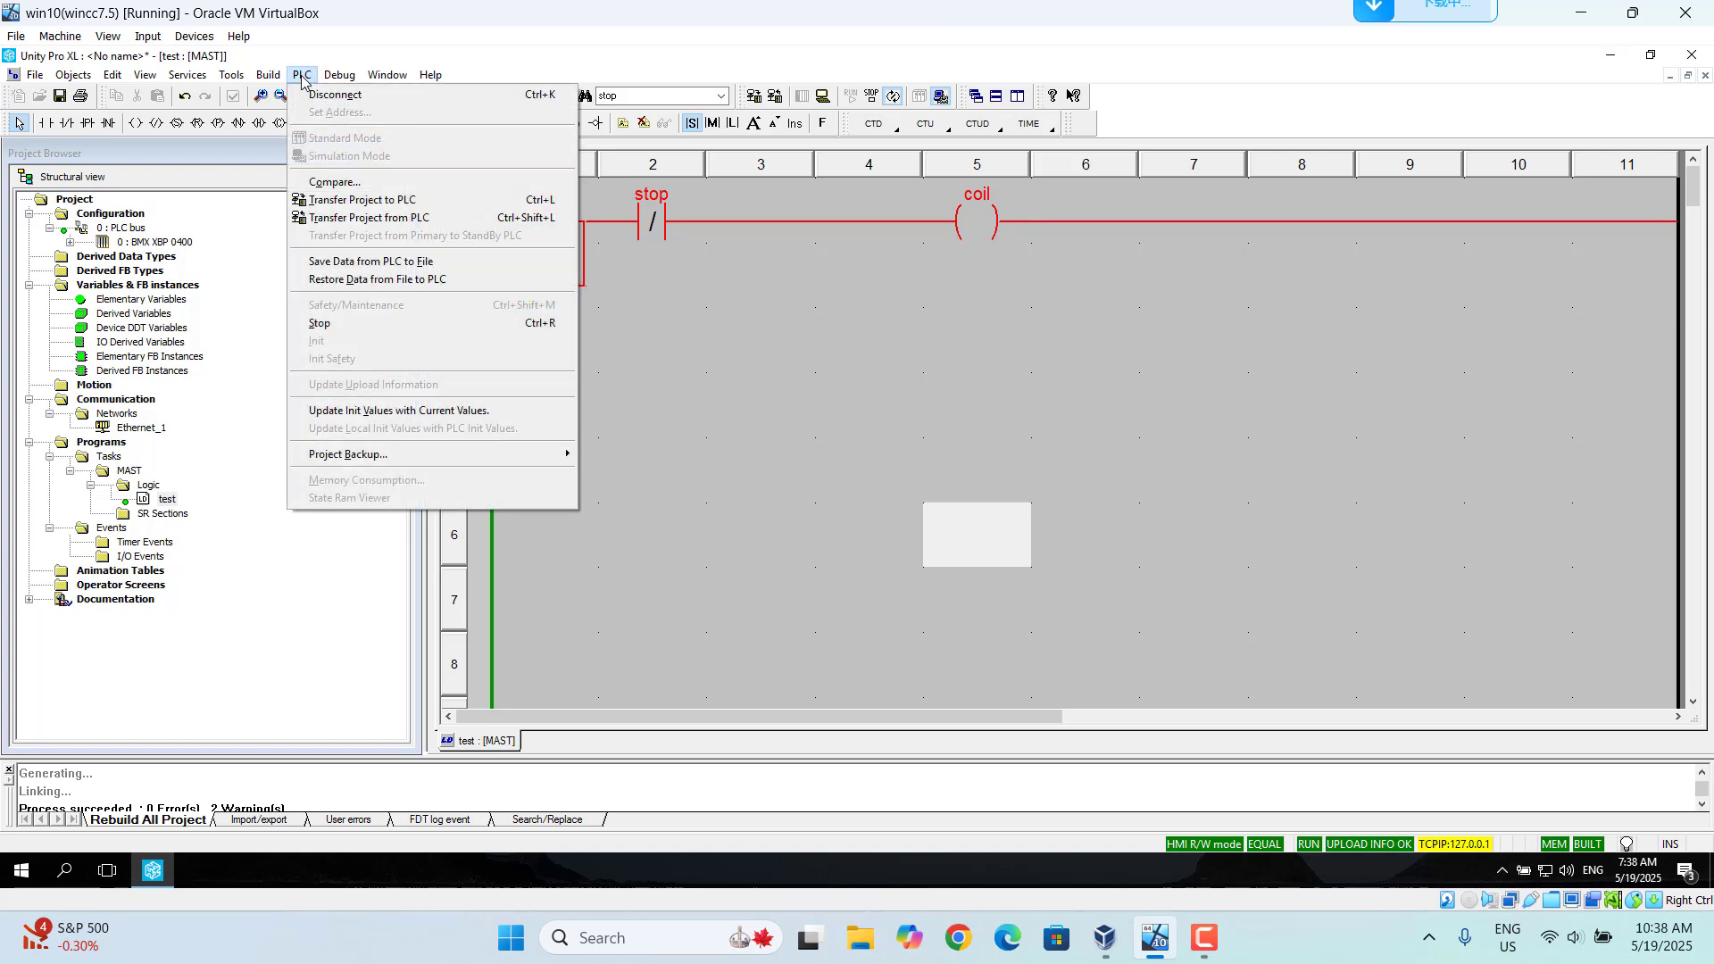
click(311, 96)
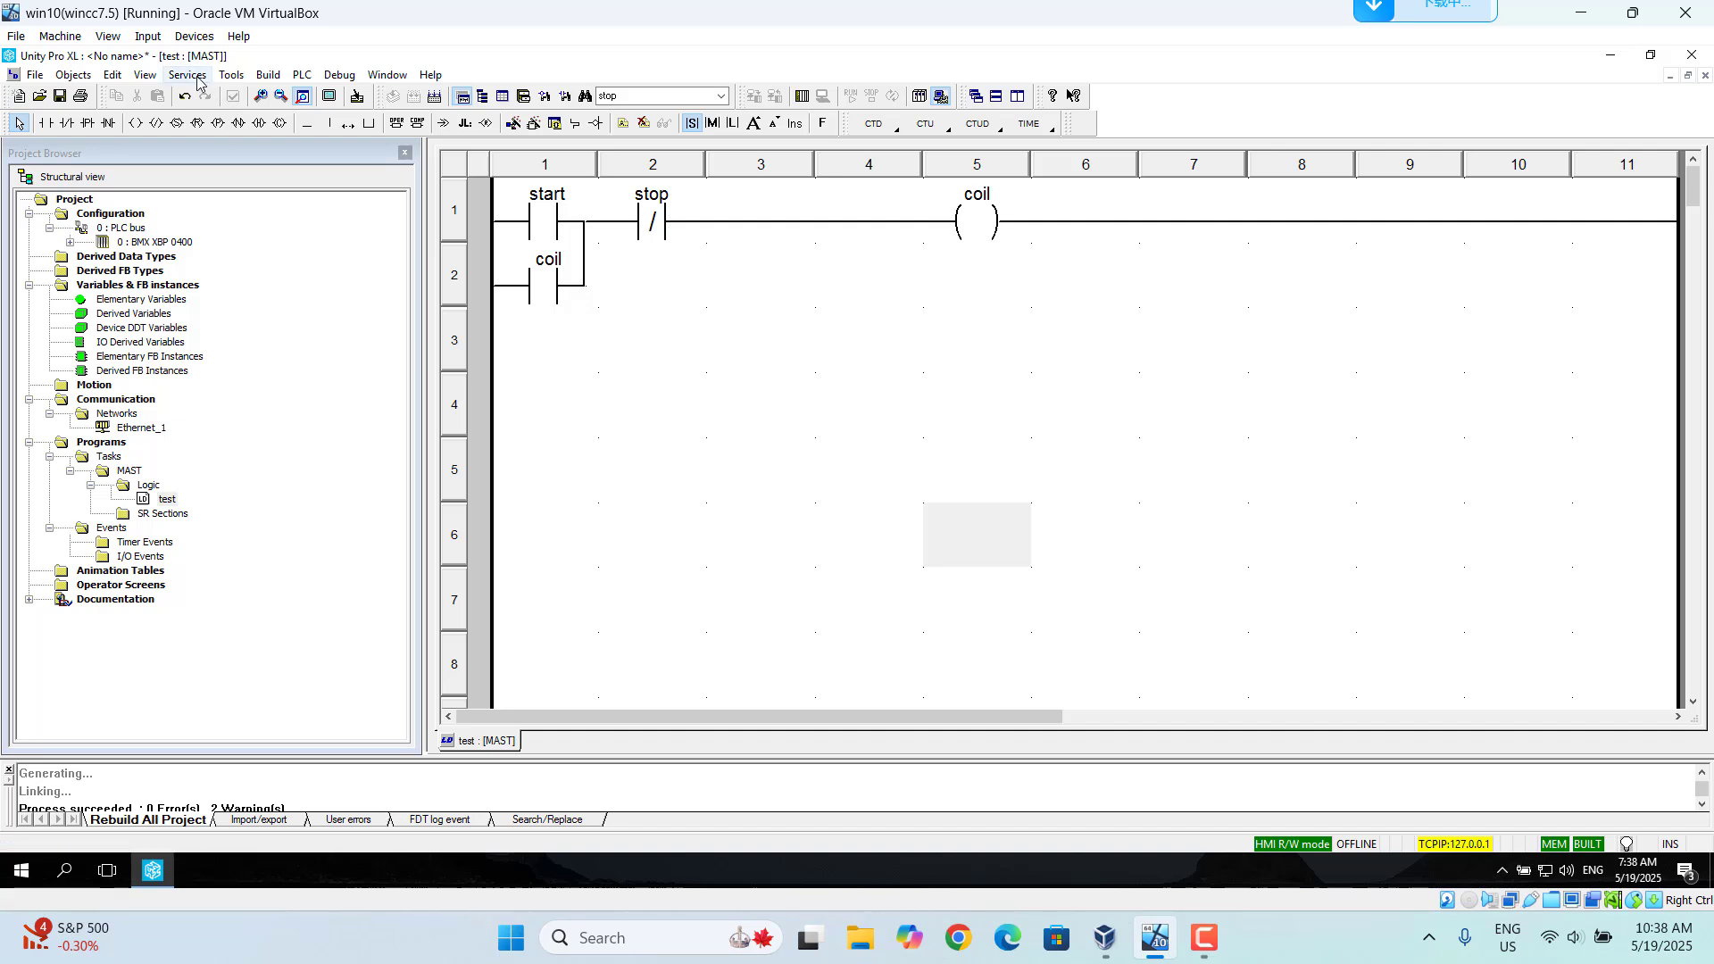
click(230, 76)
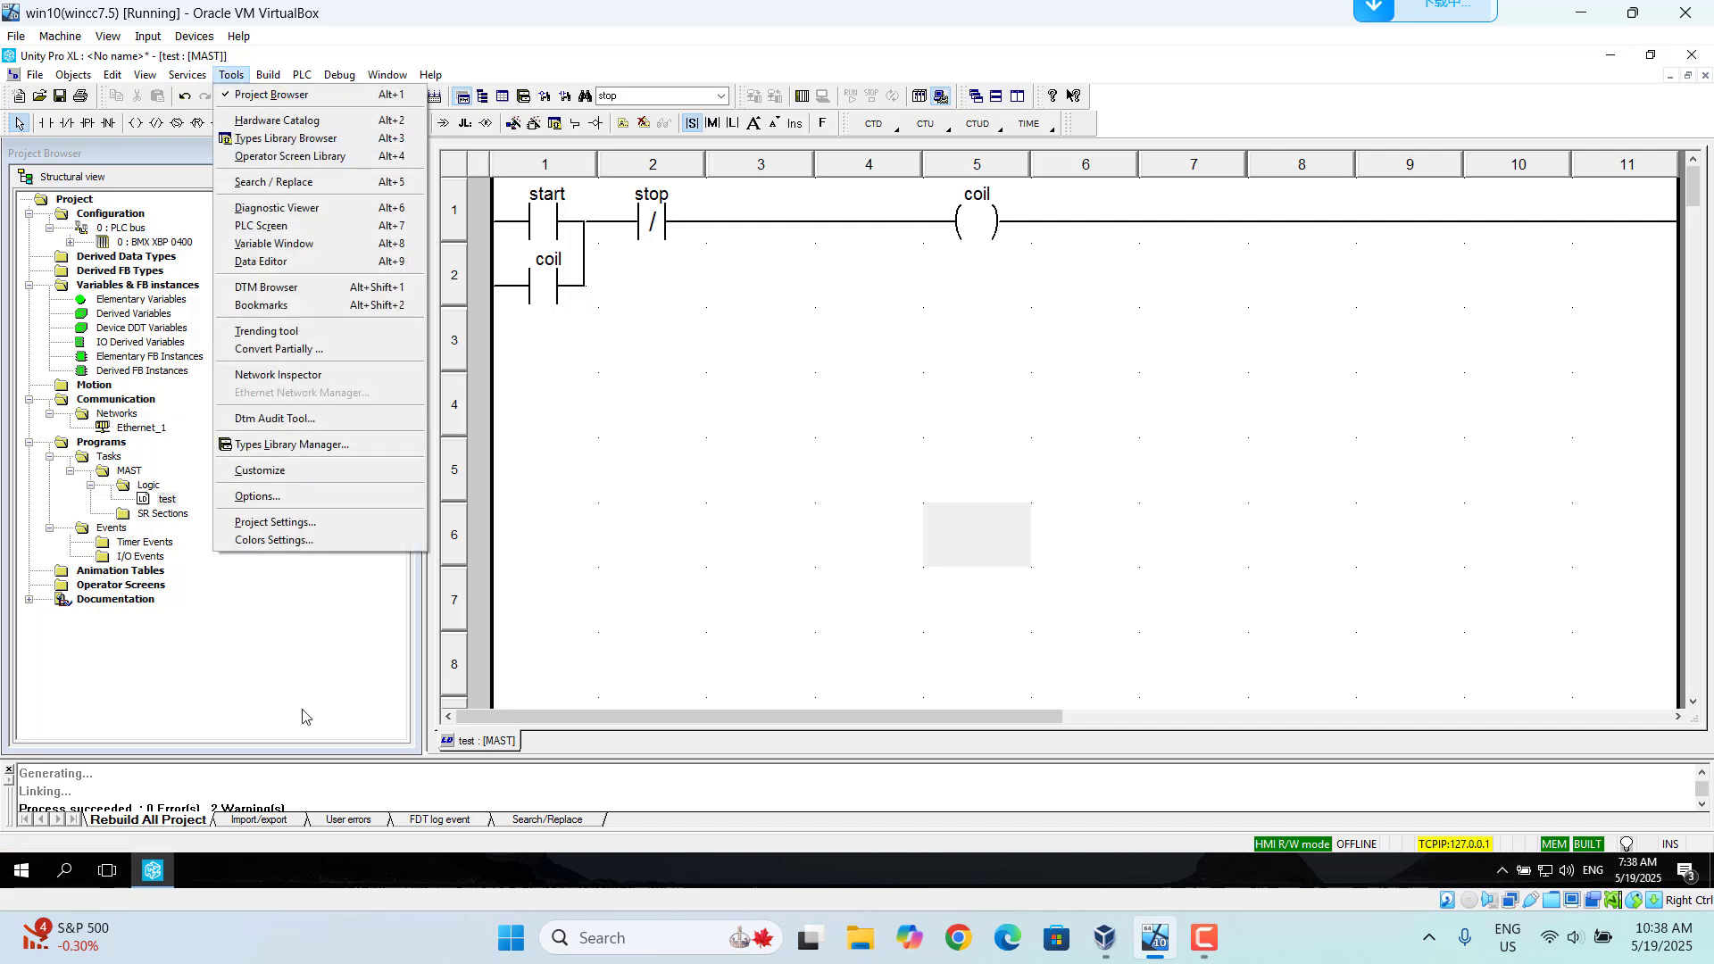
click(272, 527)
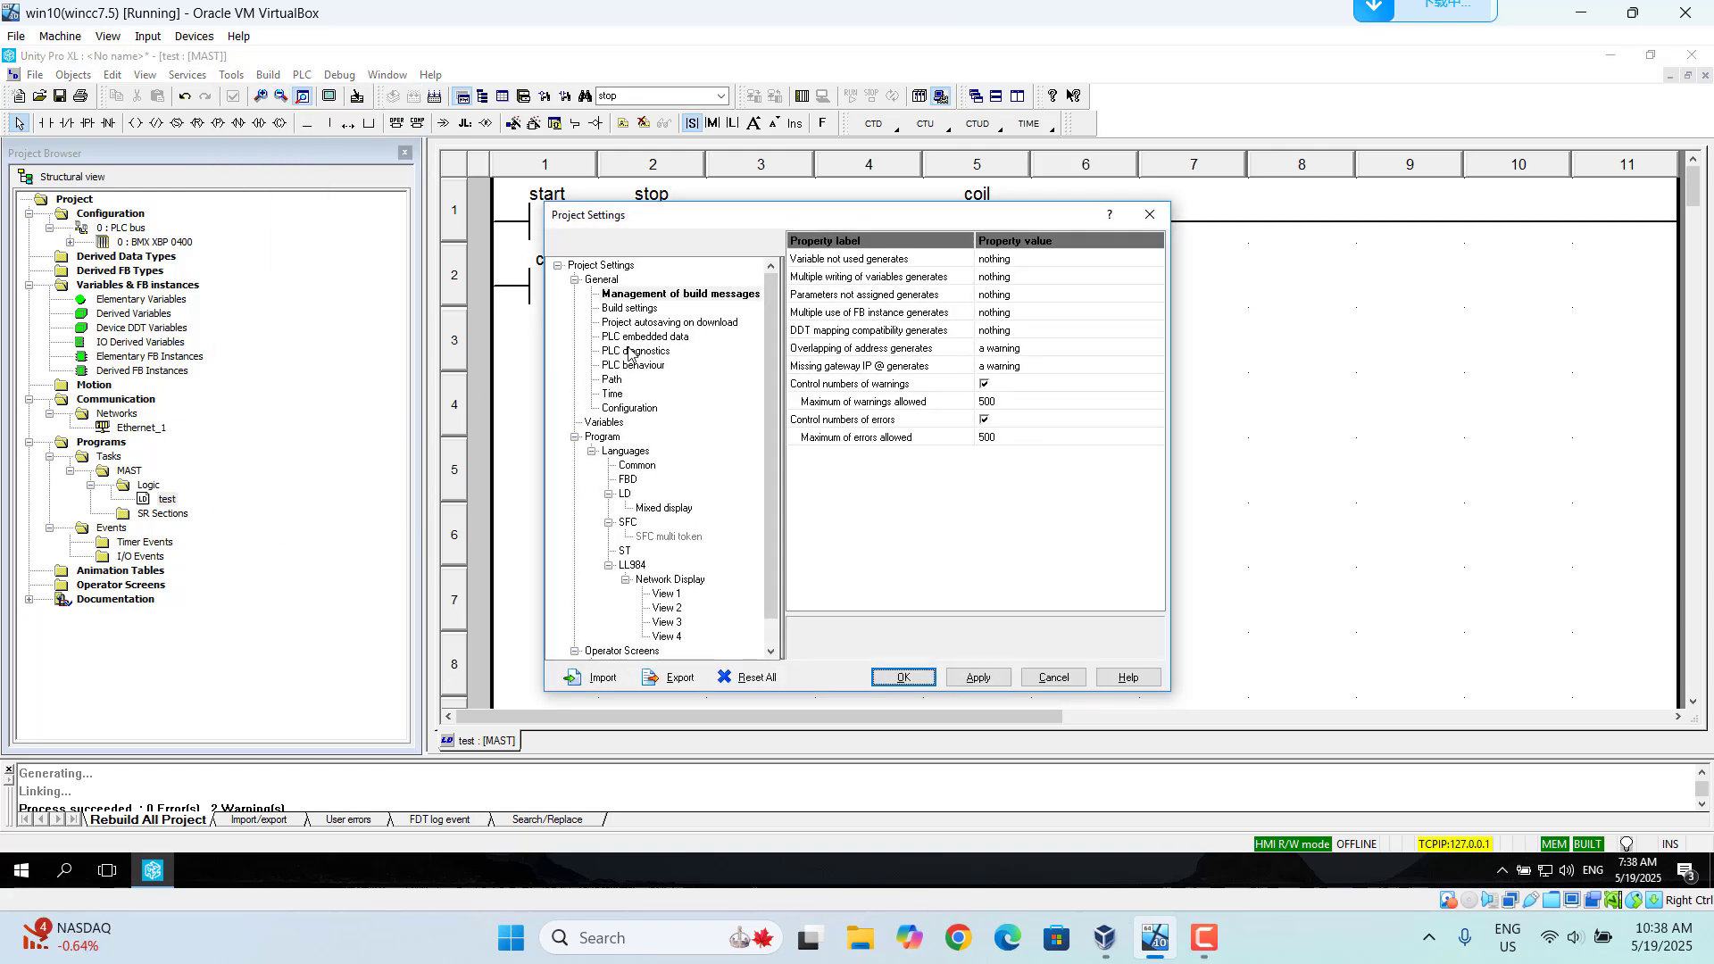
click(649, 338)
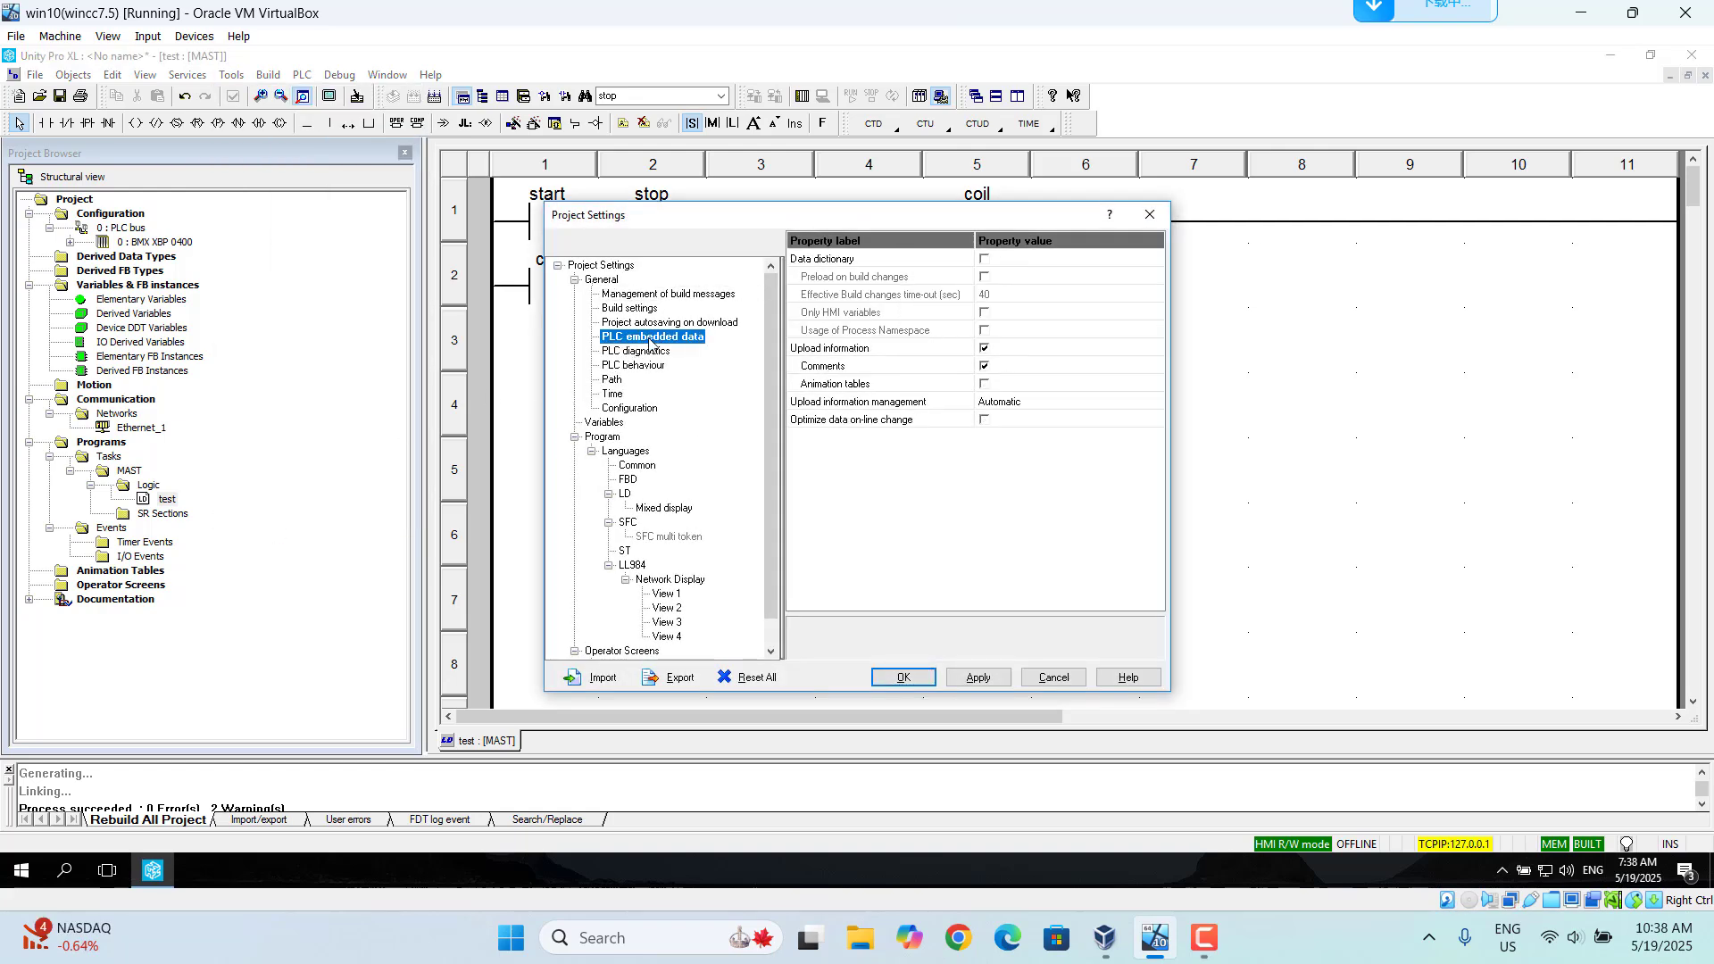
click(985, 265)
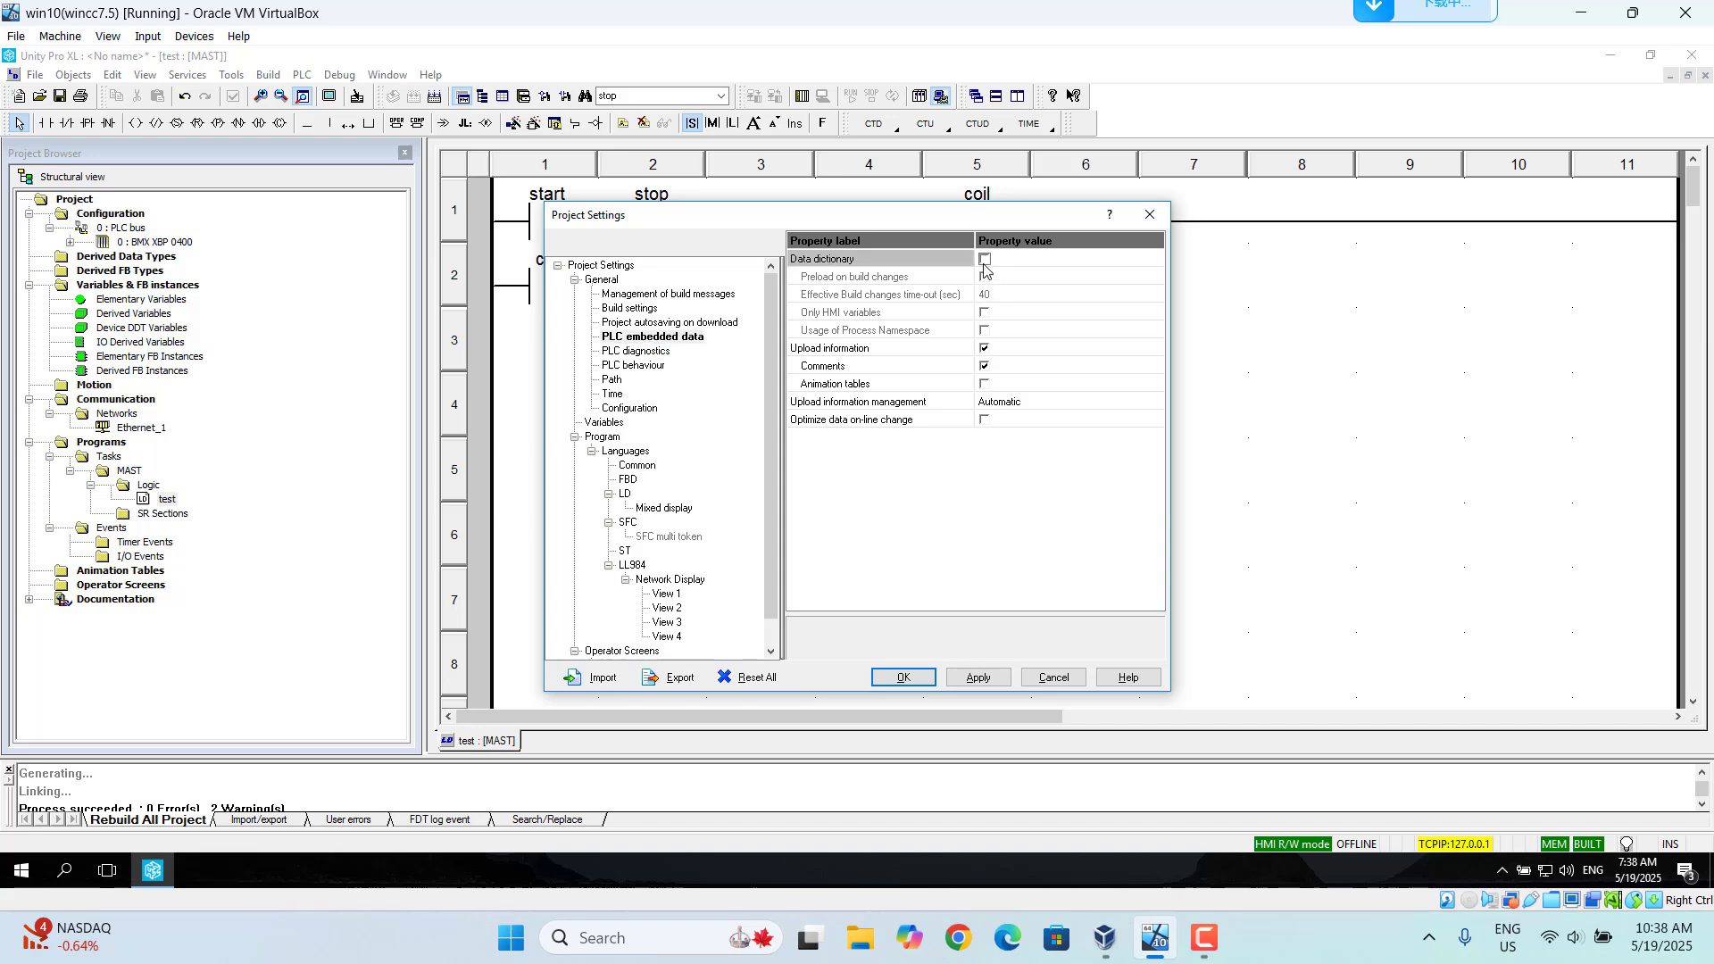
click(984, 260)
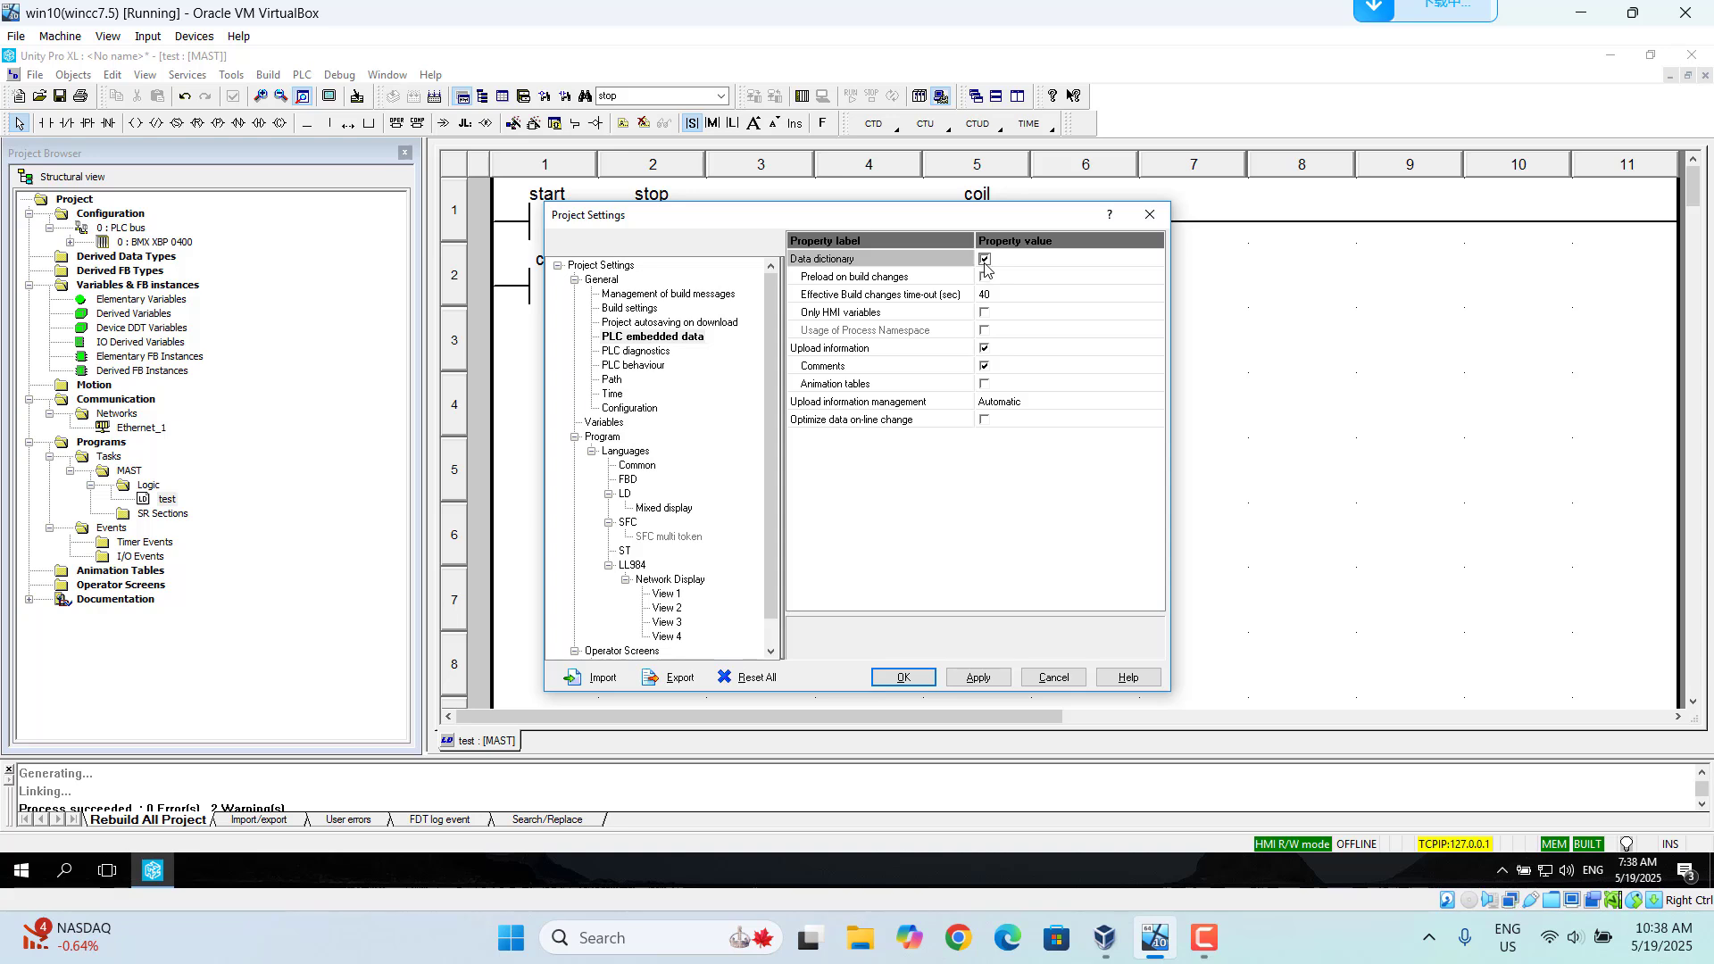
click(985, 314)
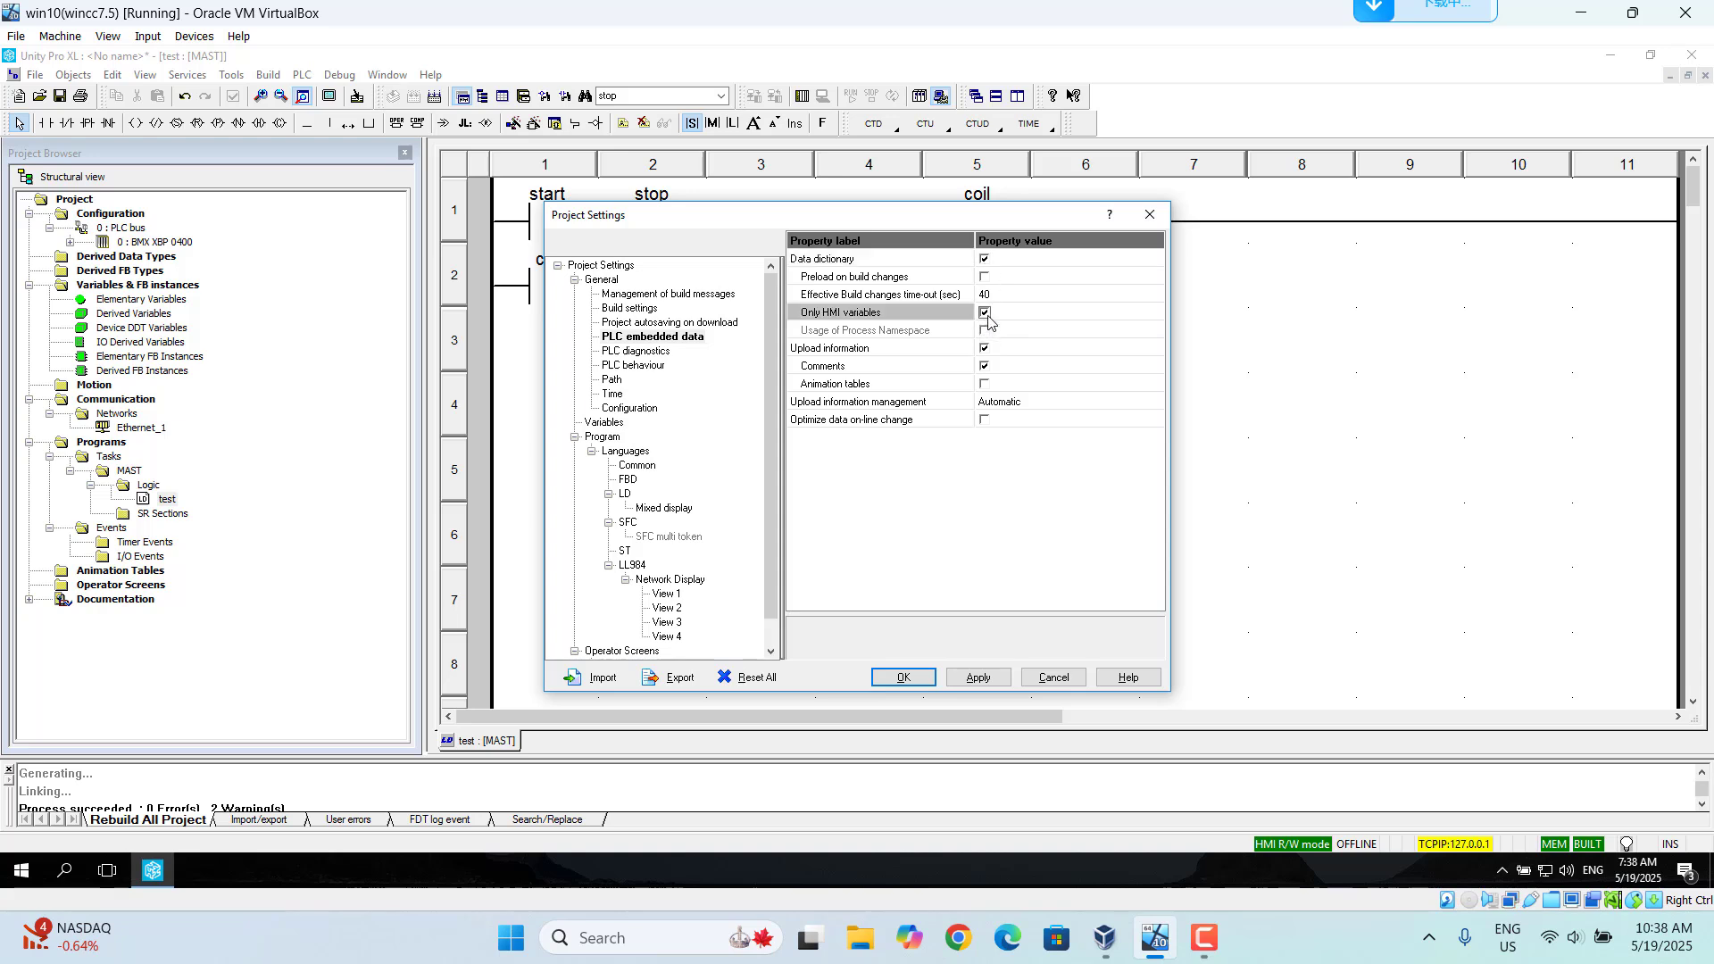
click(979, 678)
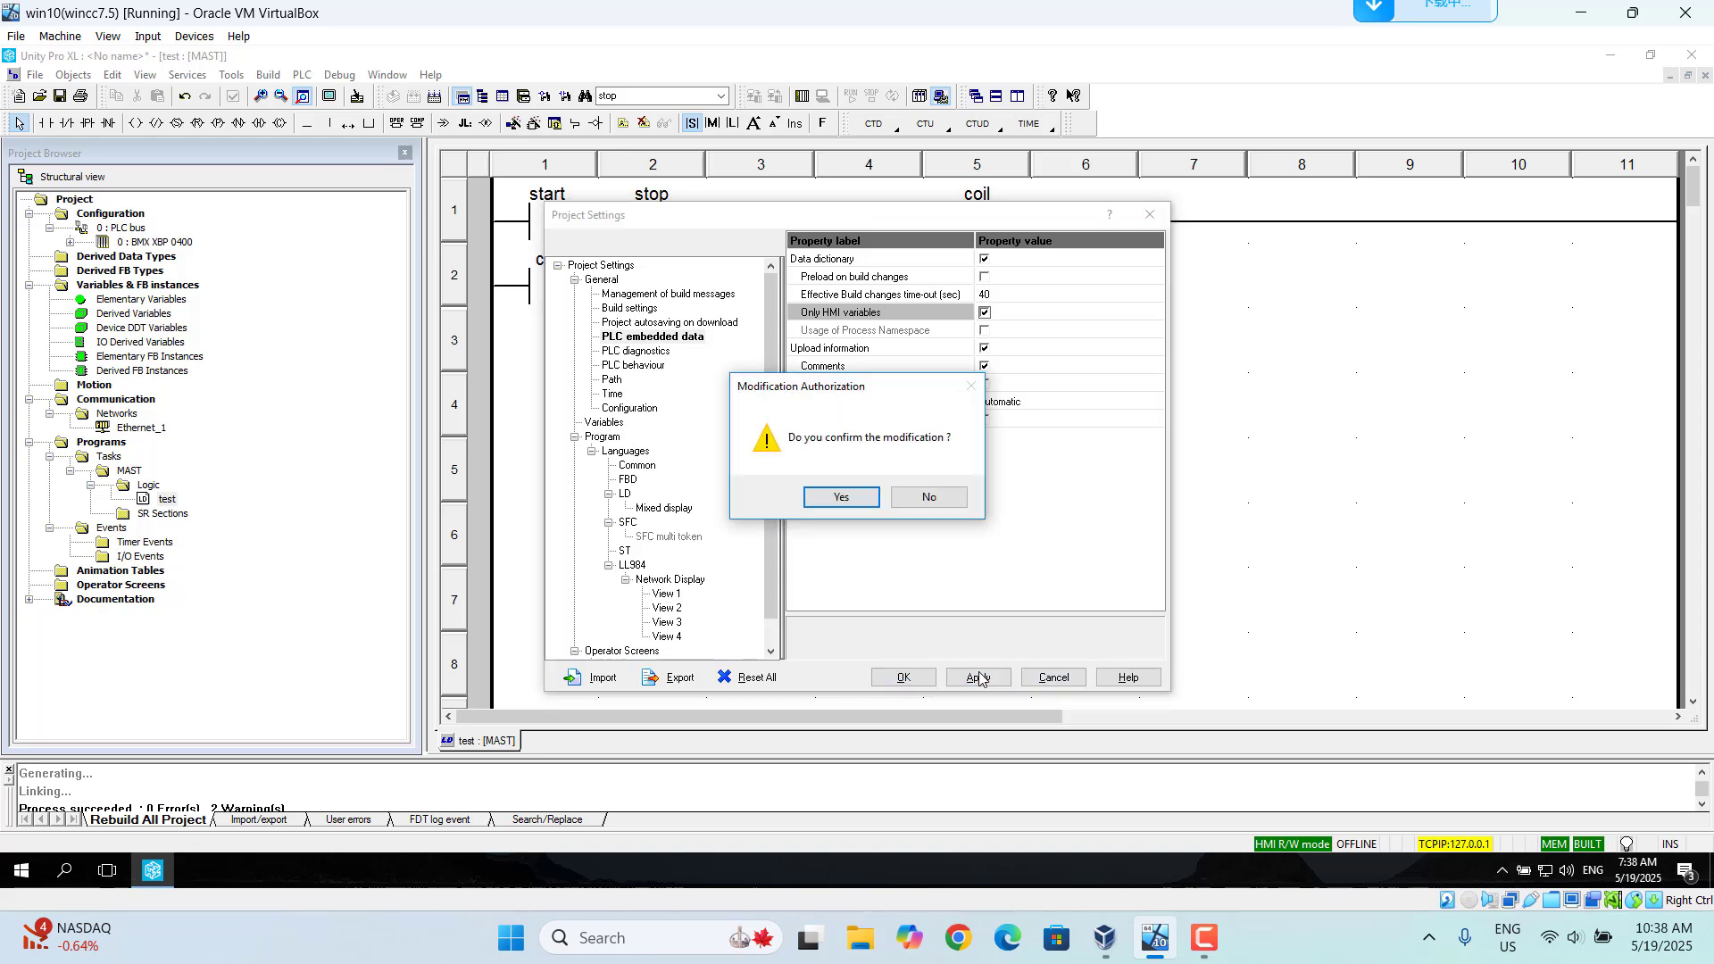
click(834, 497)
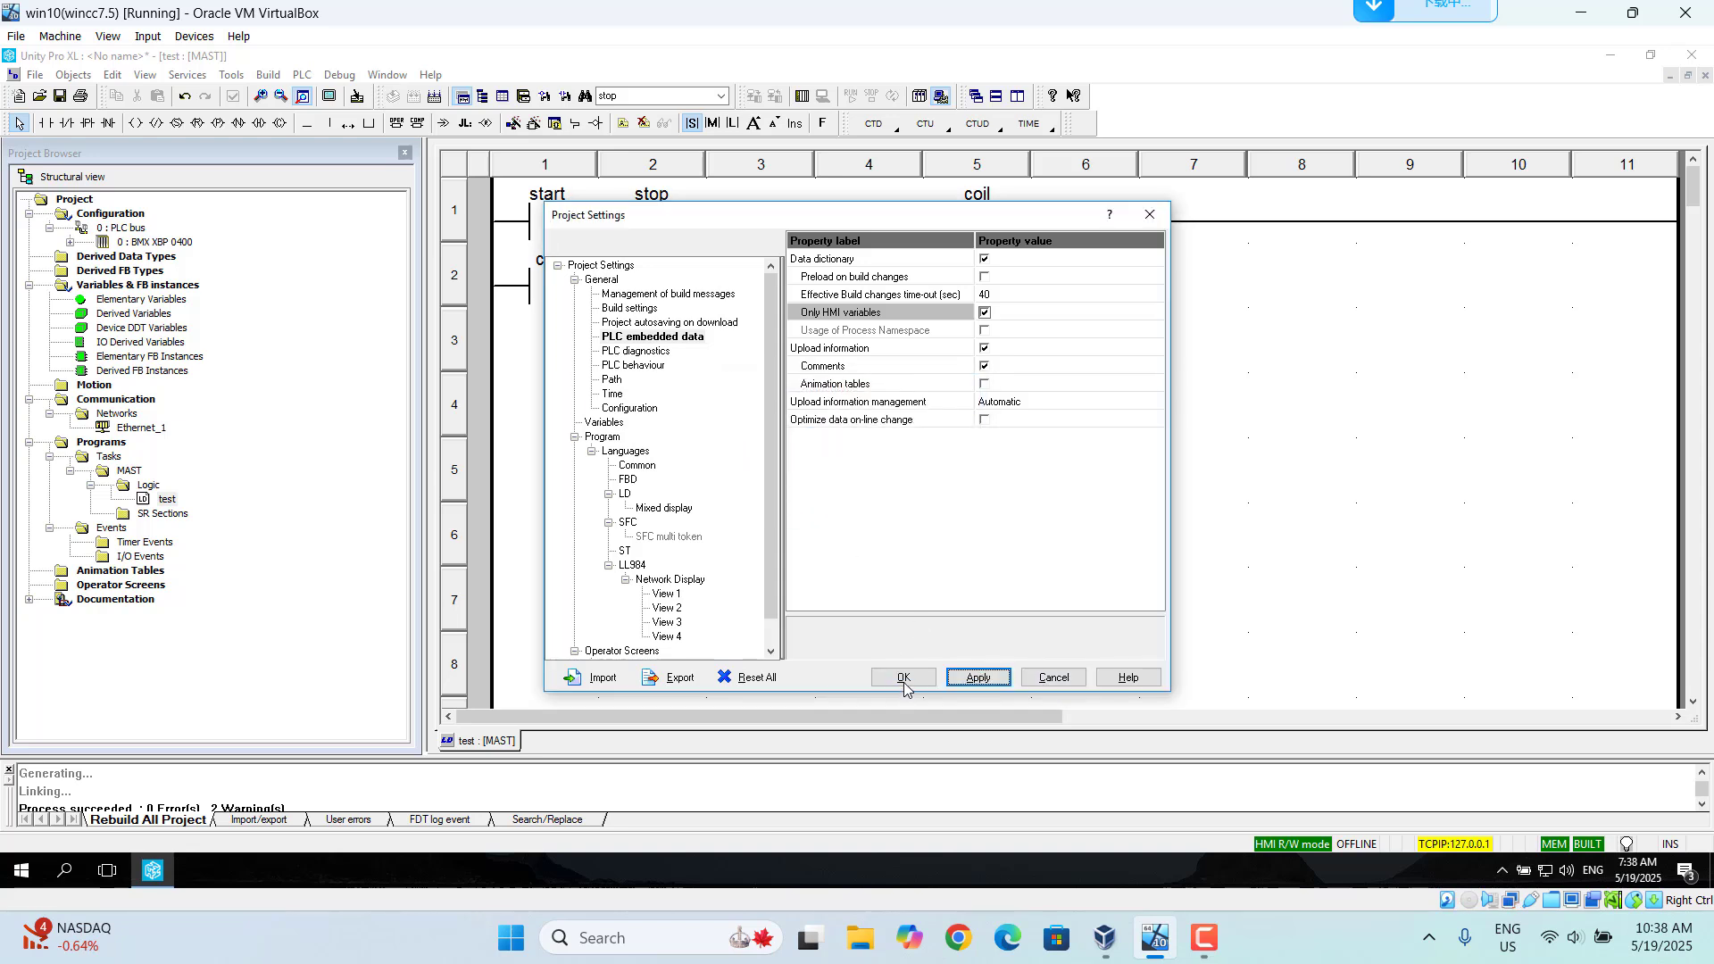
Confirm the project settings, and mark coil, start and stop as HMI variables in the Data Editor, accepting each modification
click(904, 680)
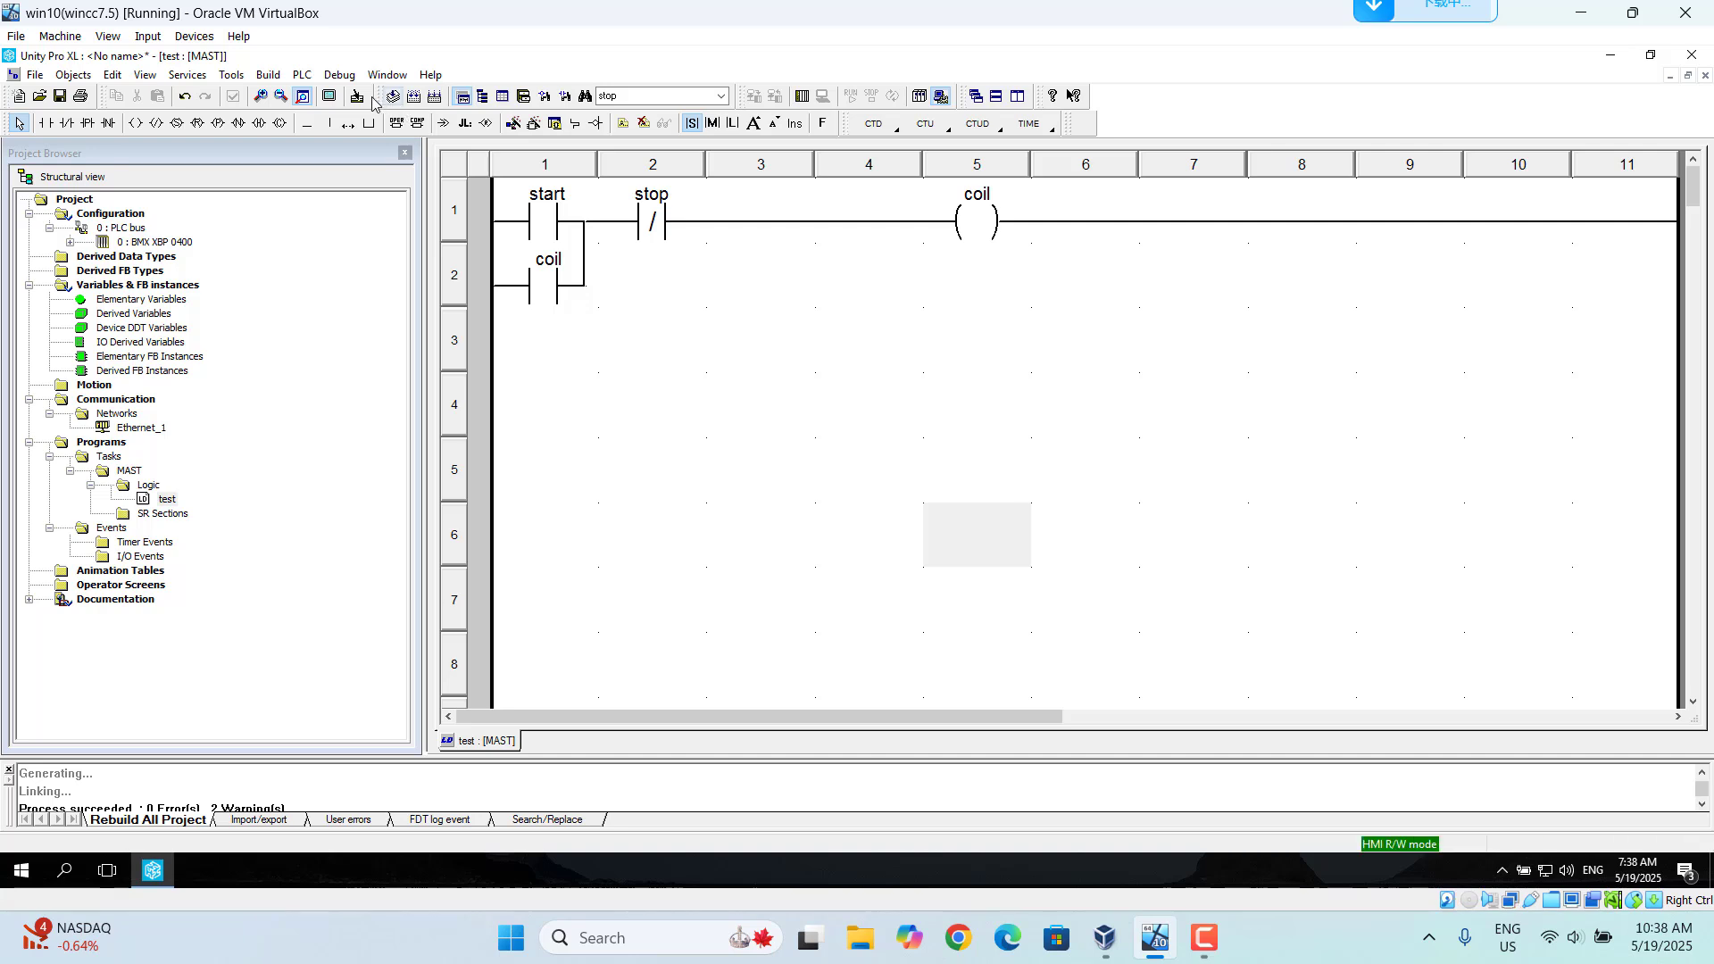
click(503, 96)
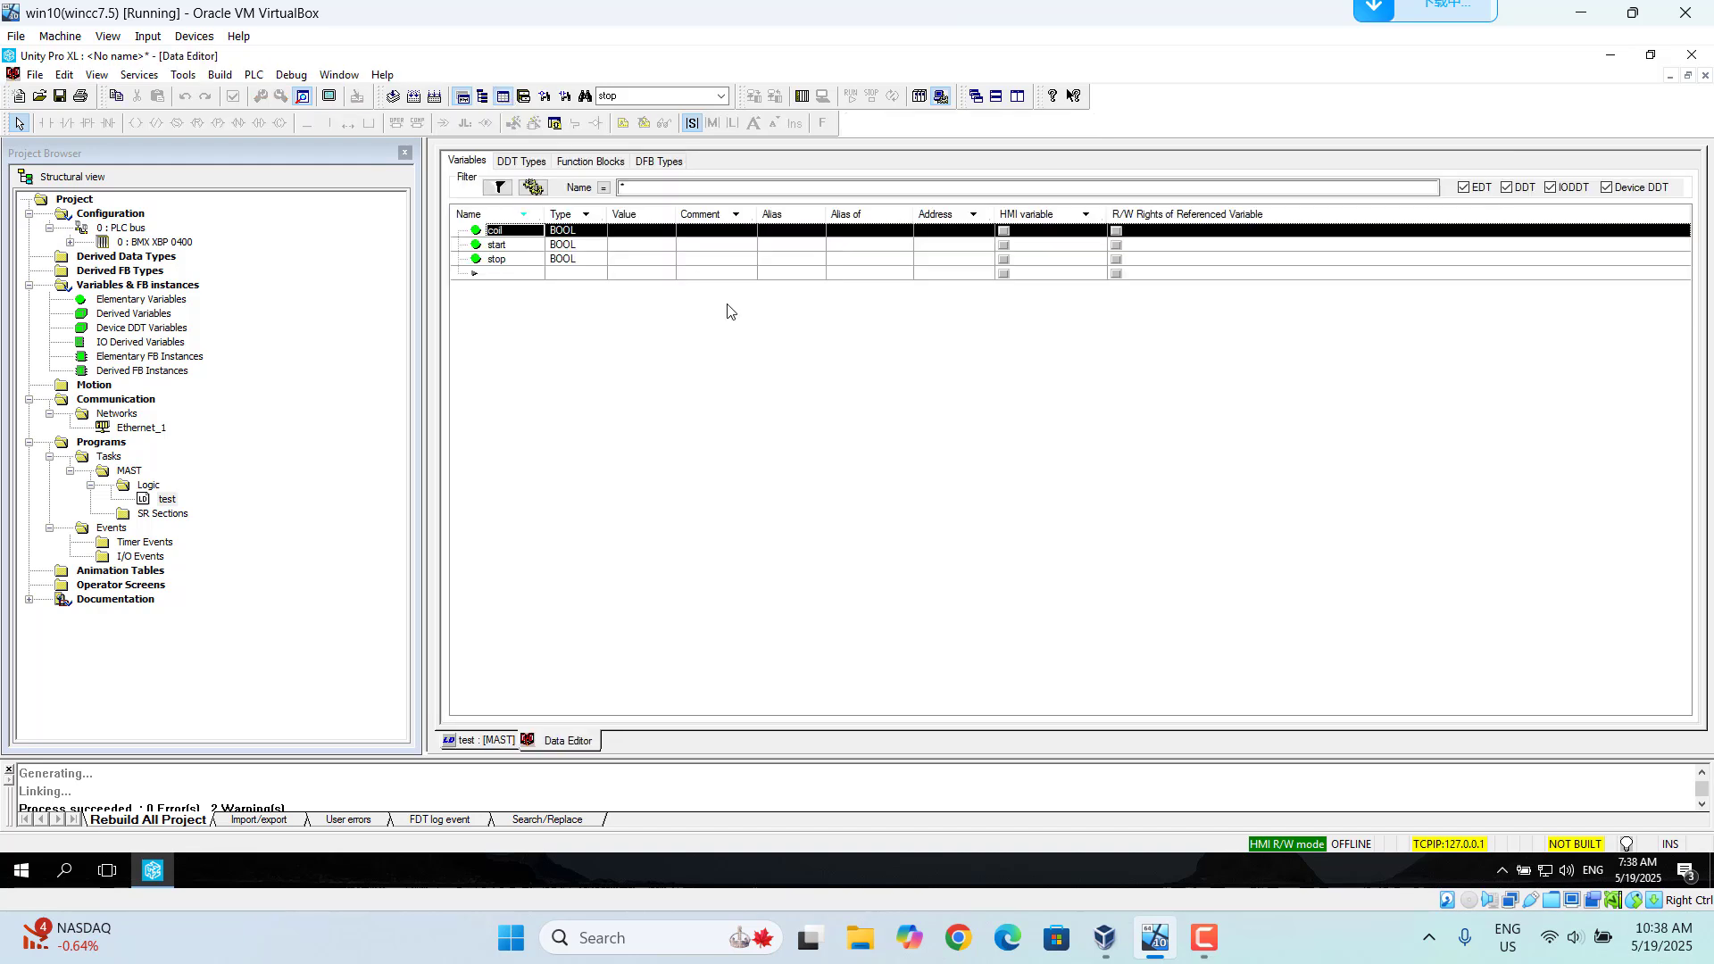
click(1006, 234)
click(1004, 231)
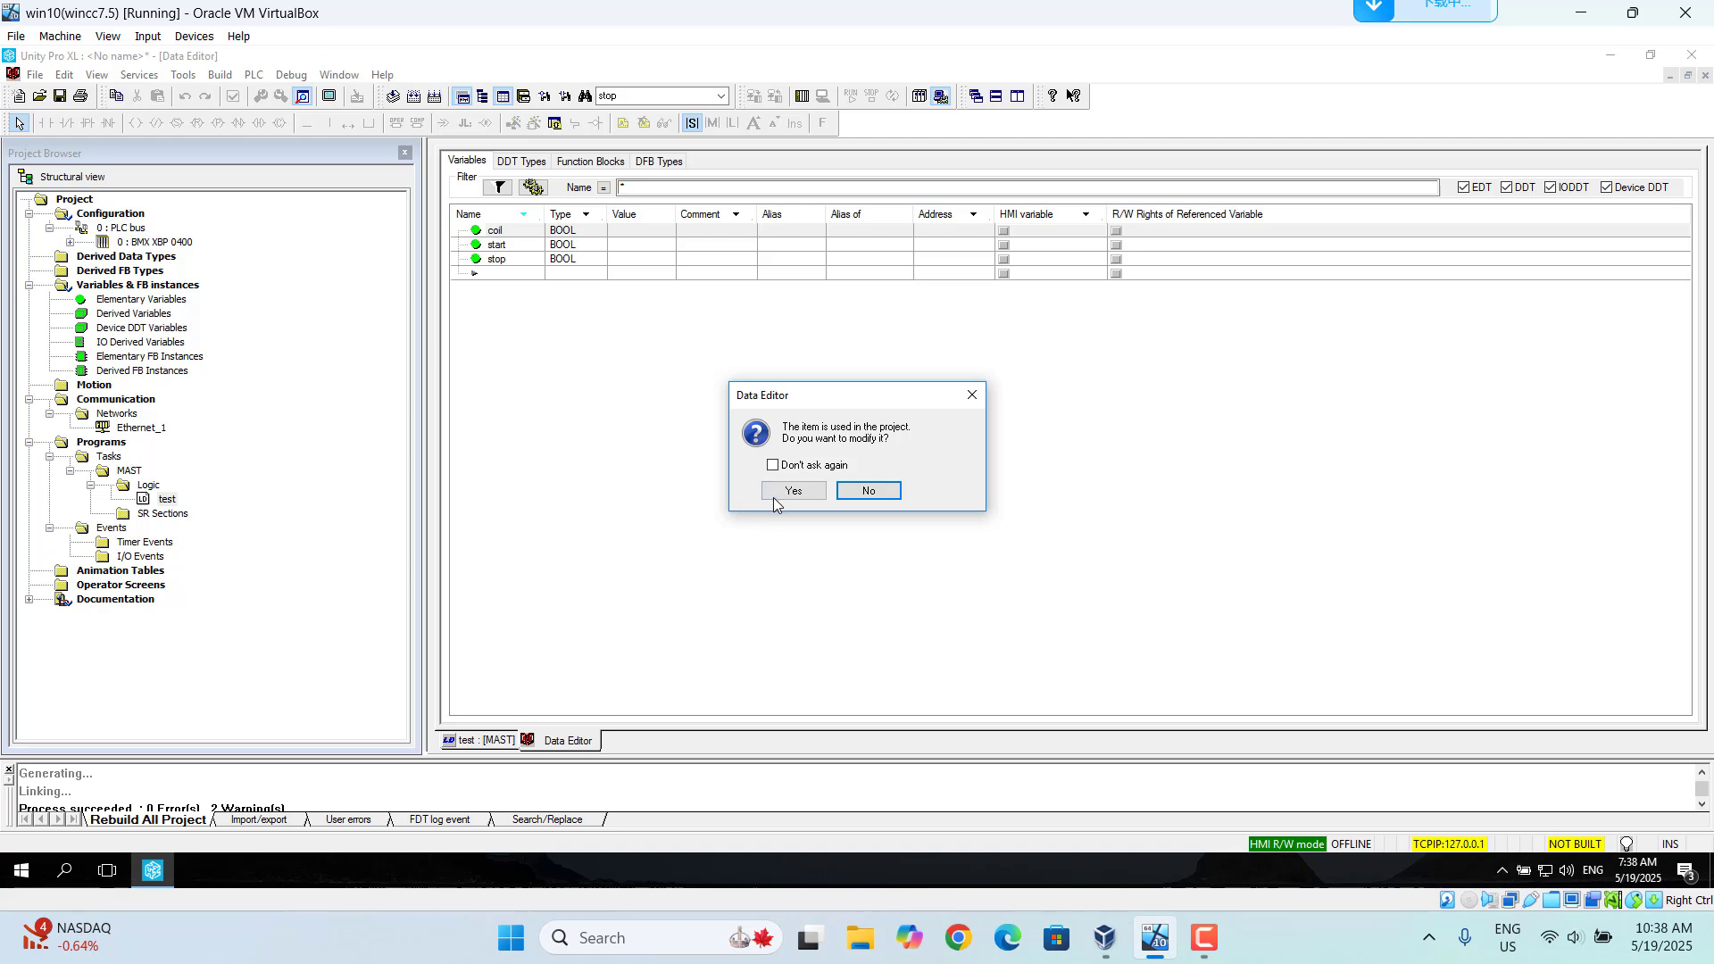
click(819, 493)
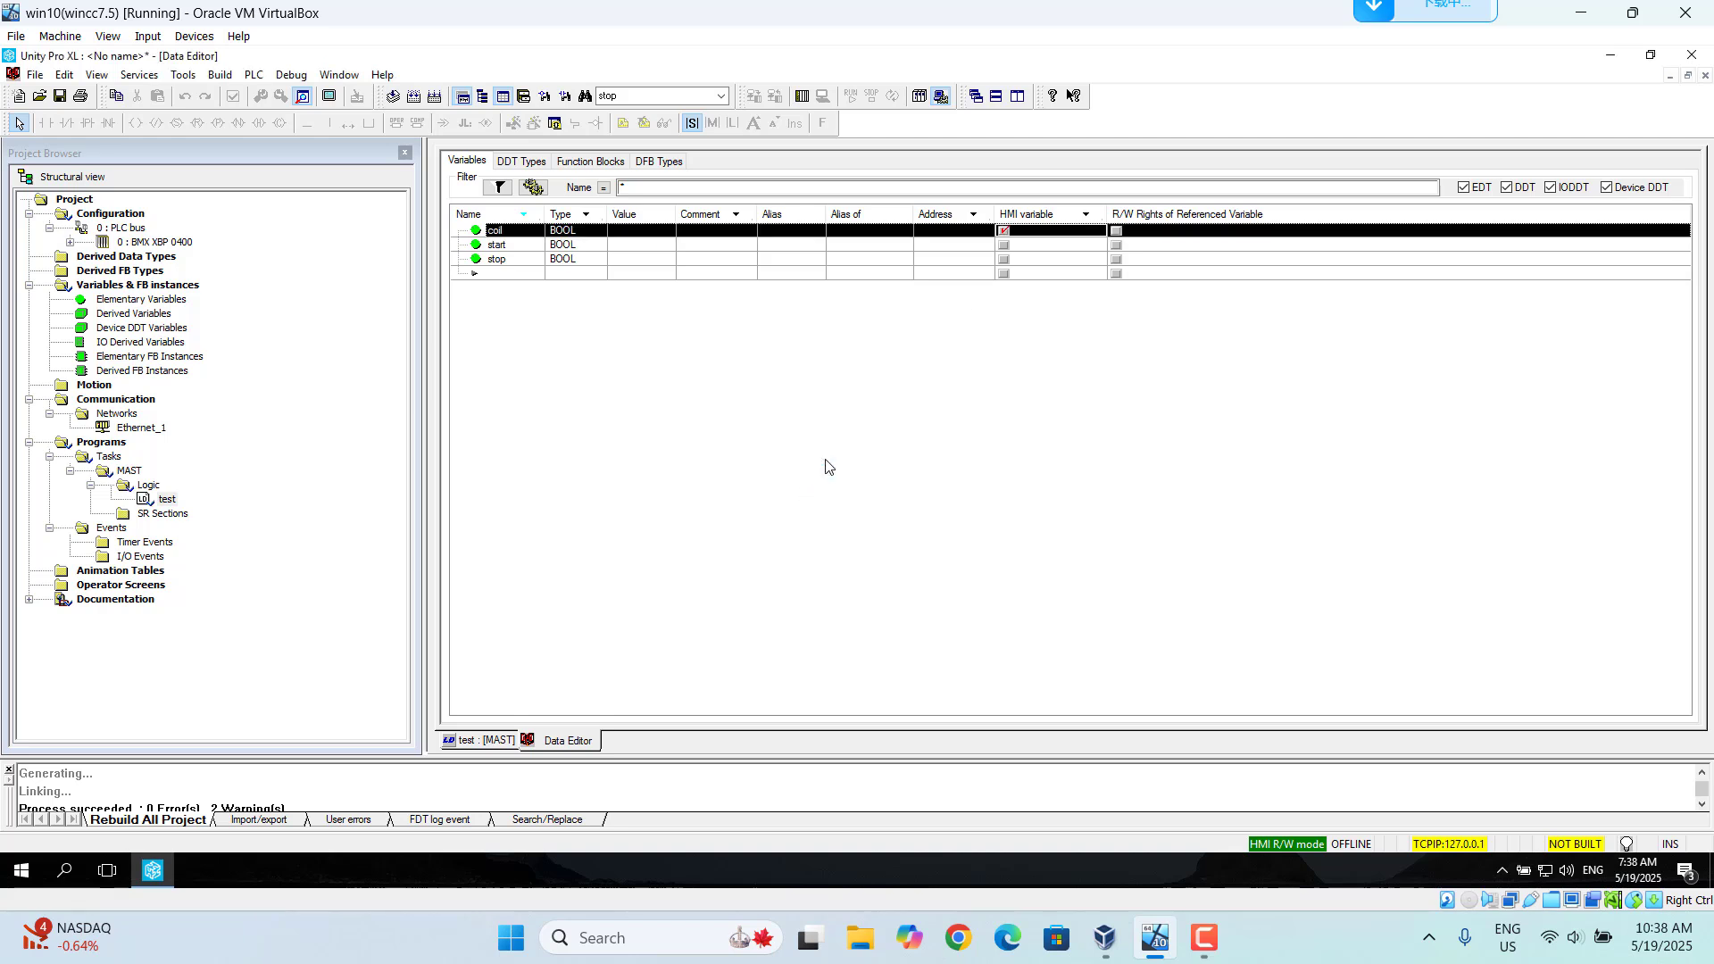
click(1004, 245)
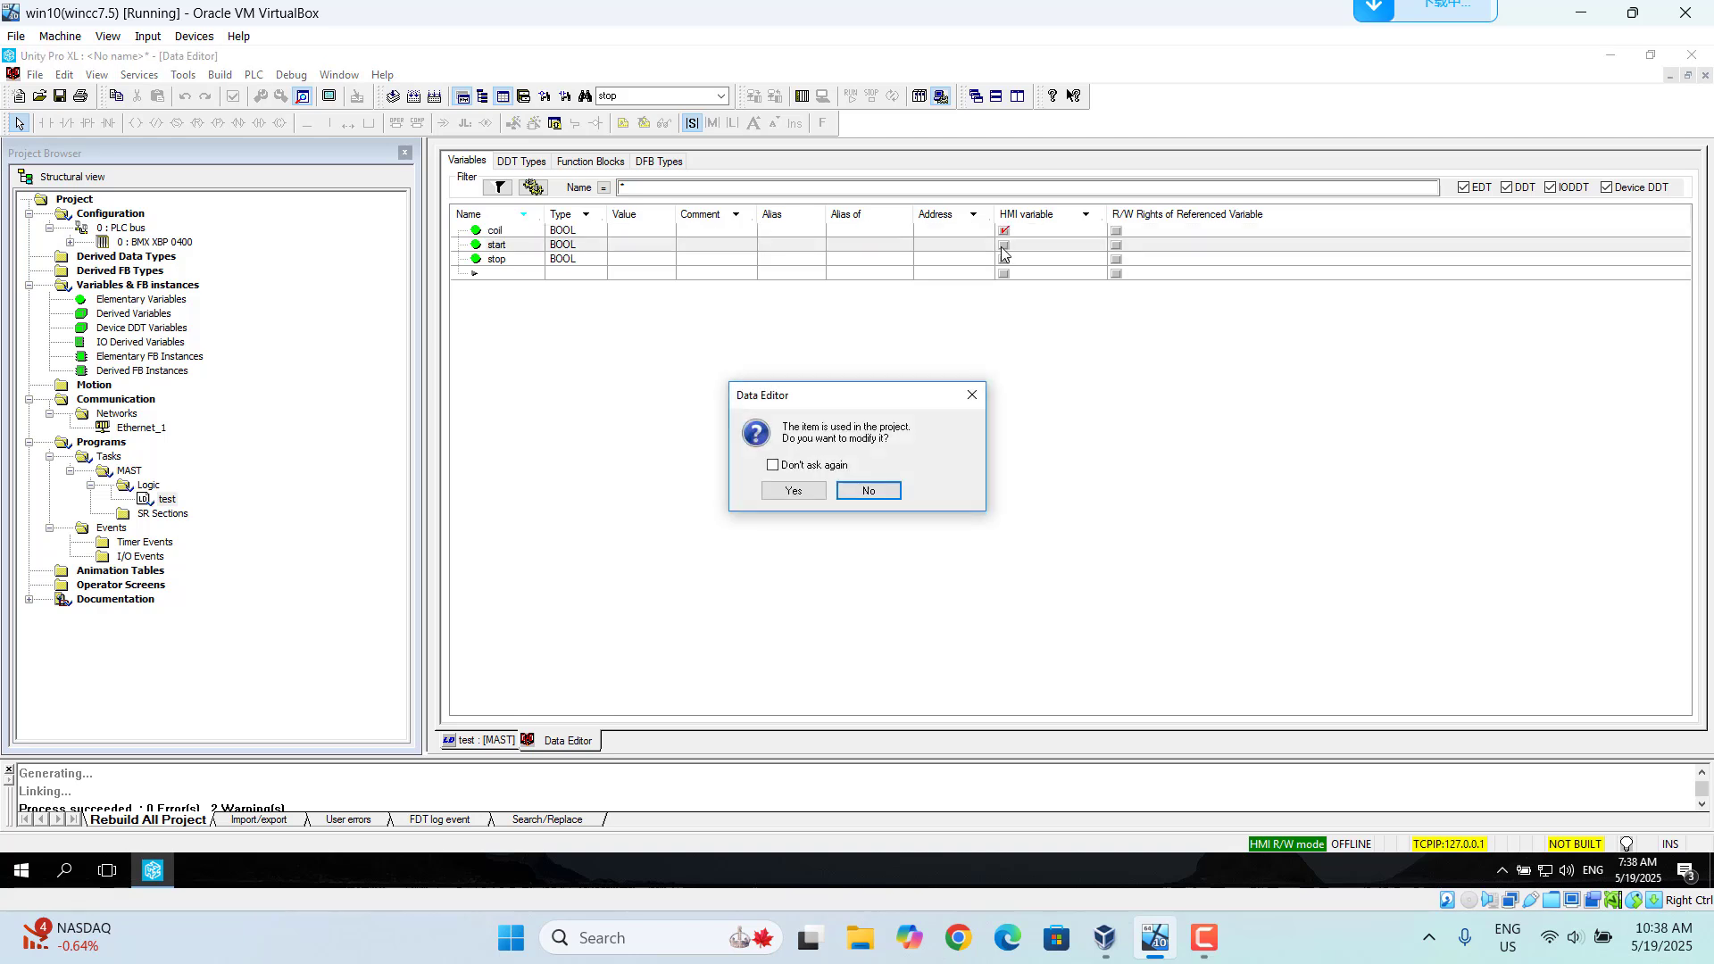
click(793, 489)
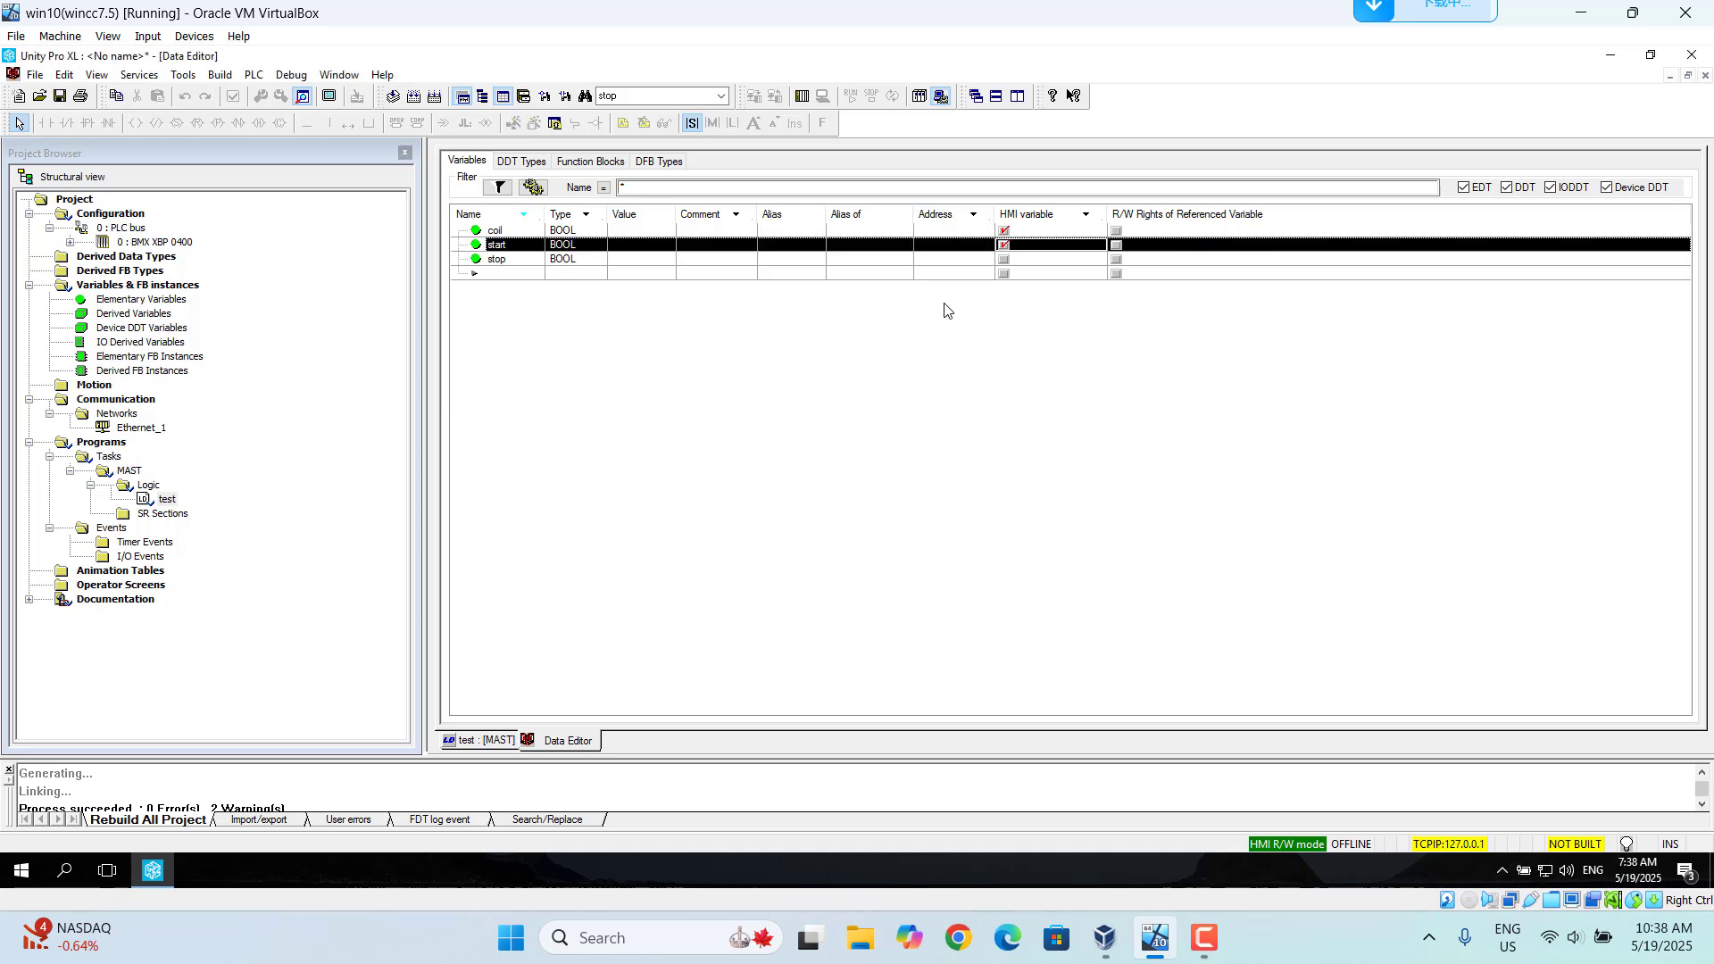
click(1003, 260)
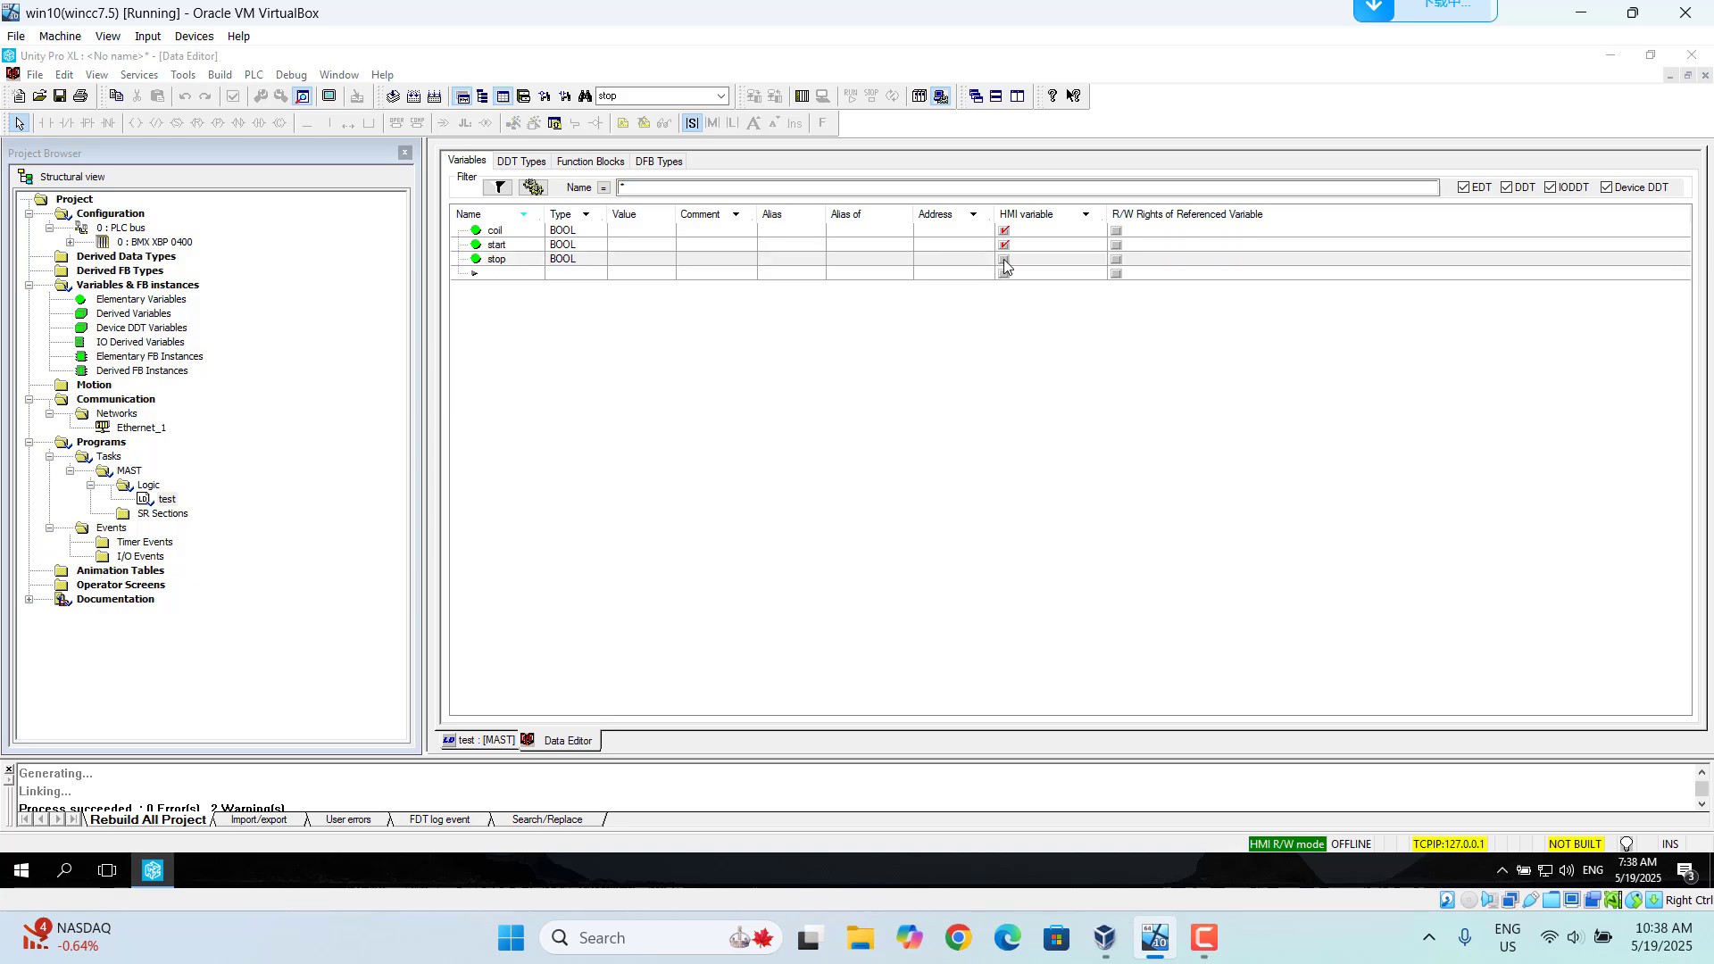
click(792, 490)
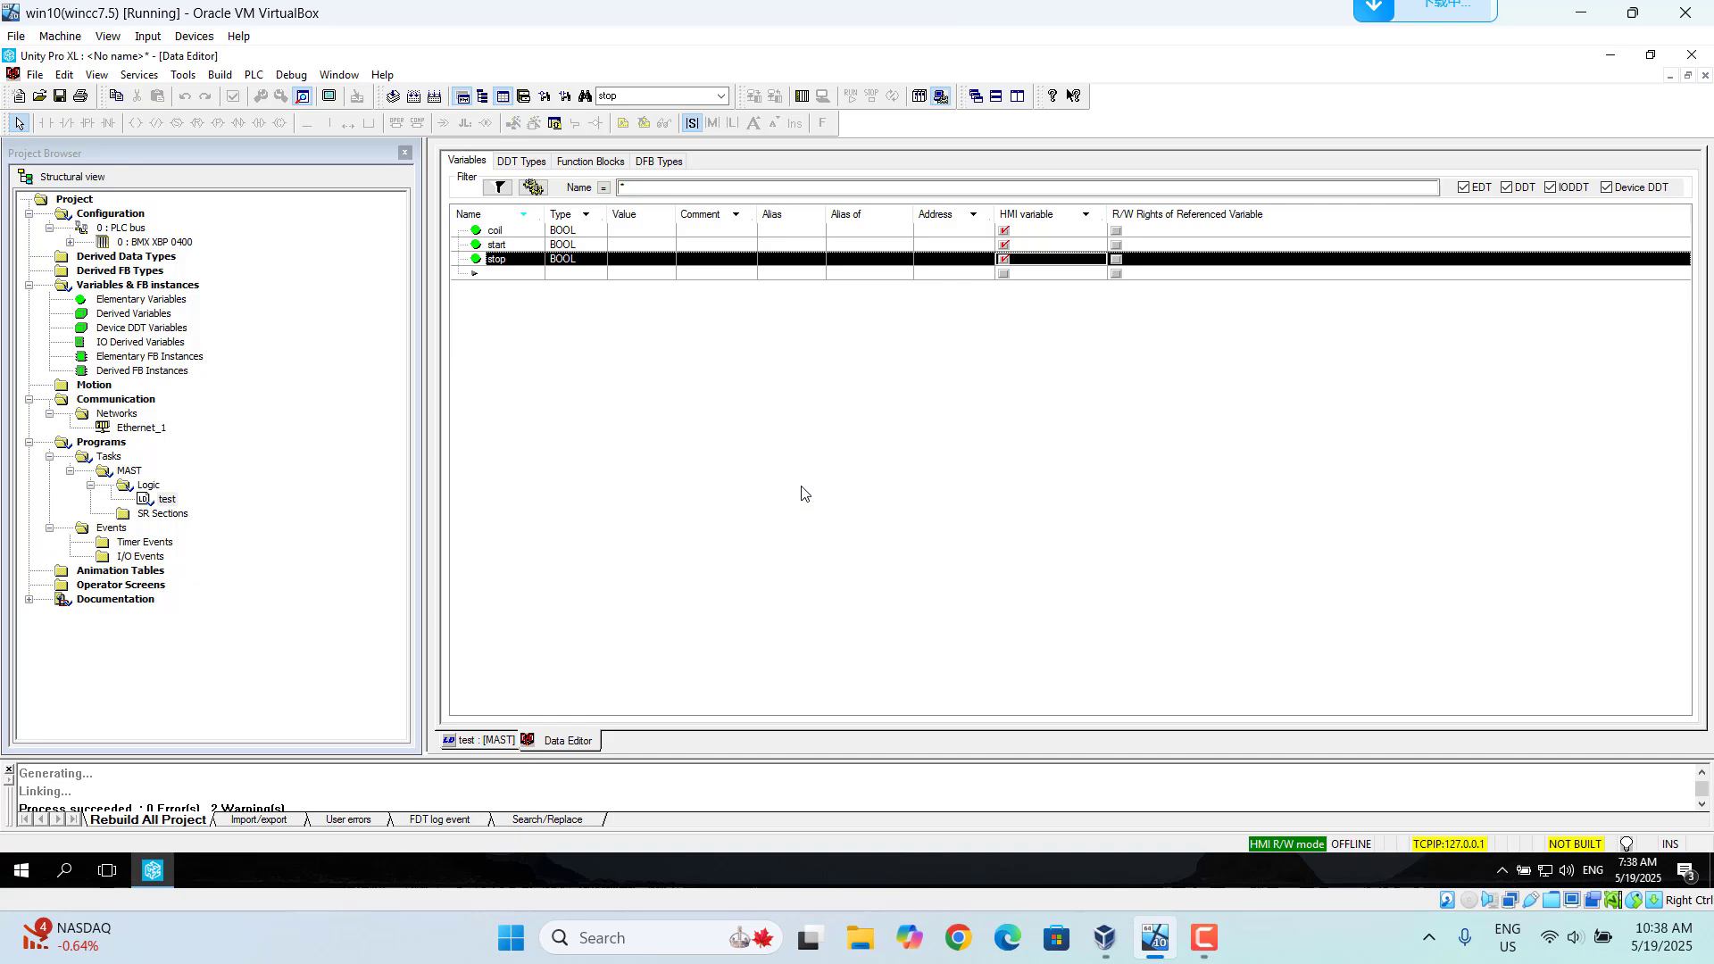
click(1611, 57)
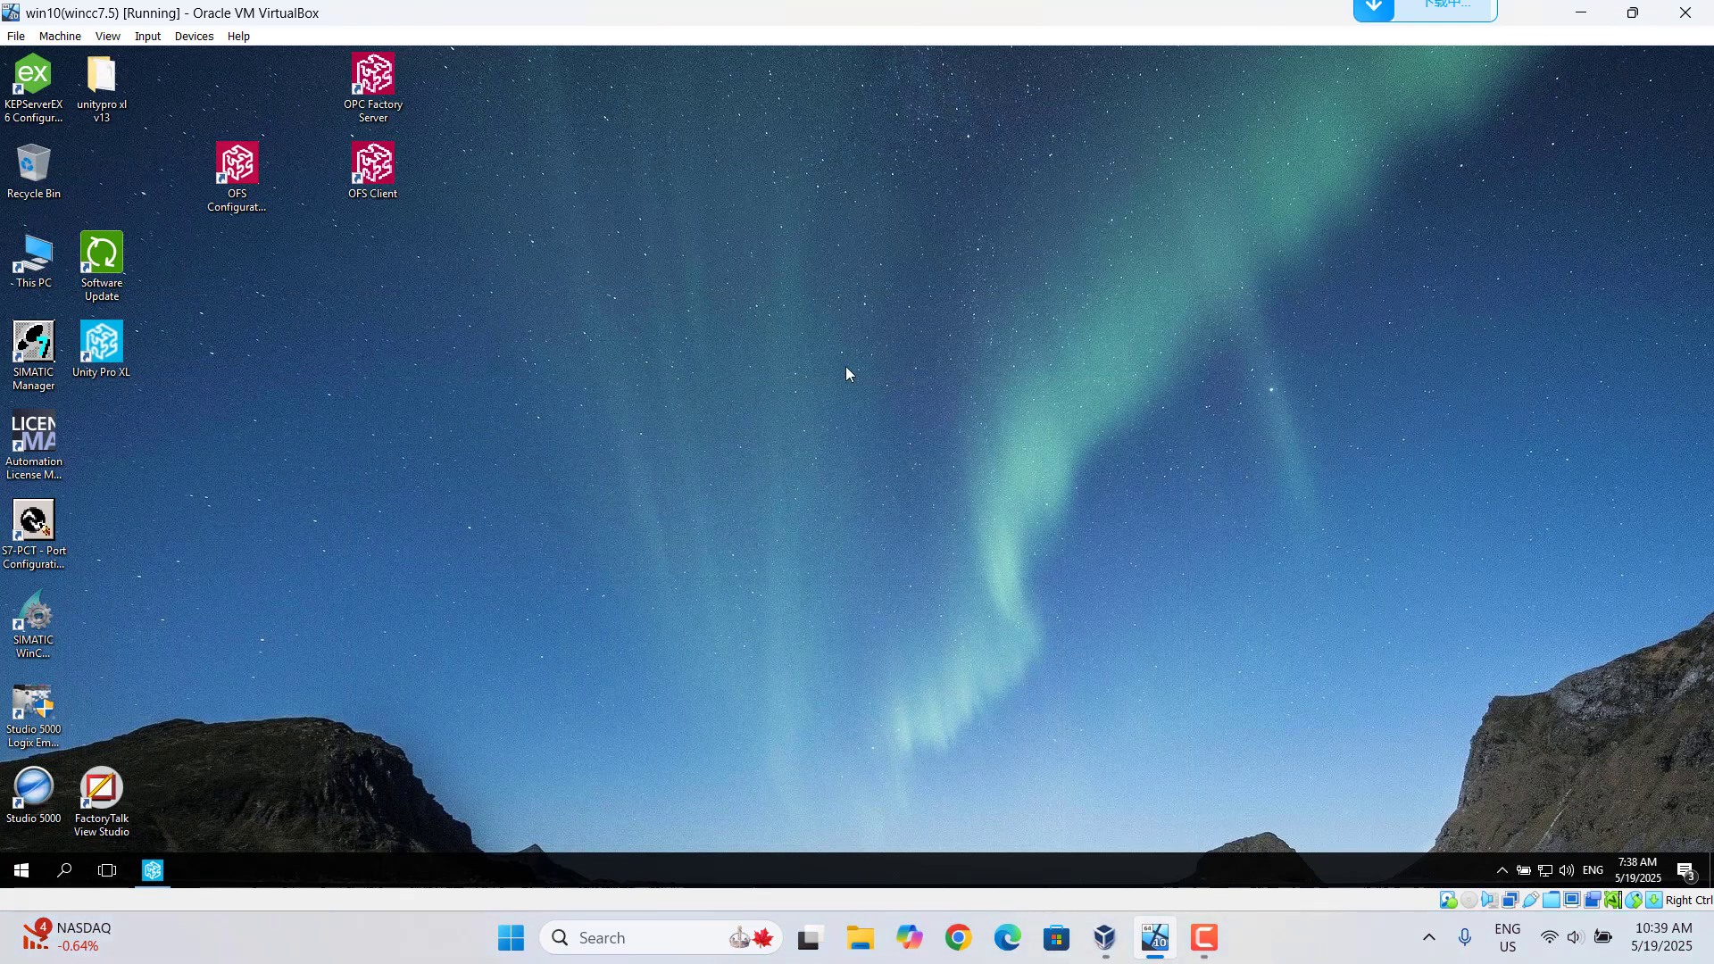
click(153, 873)
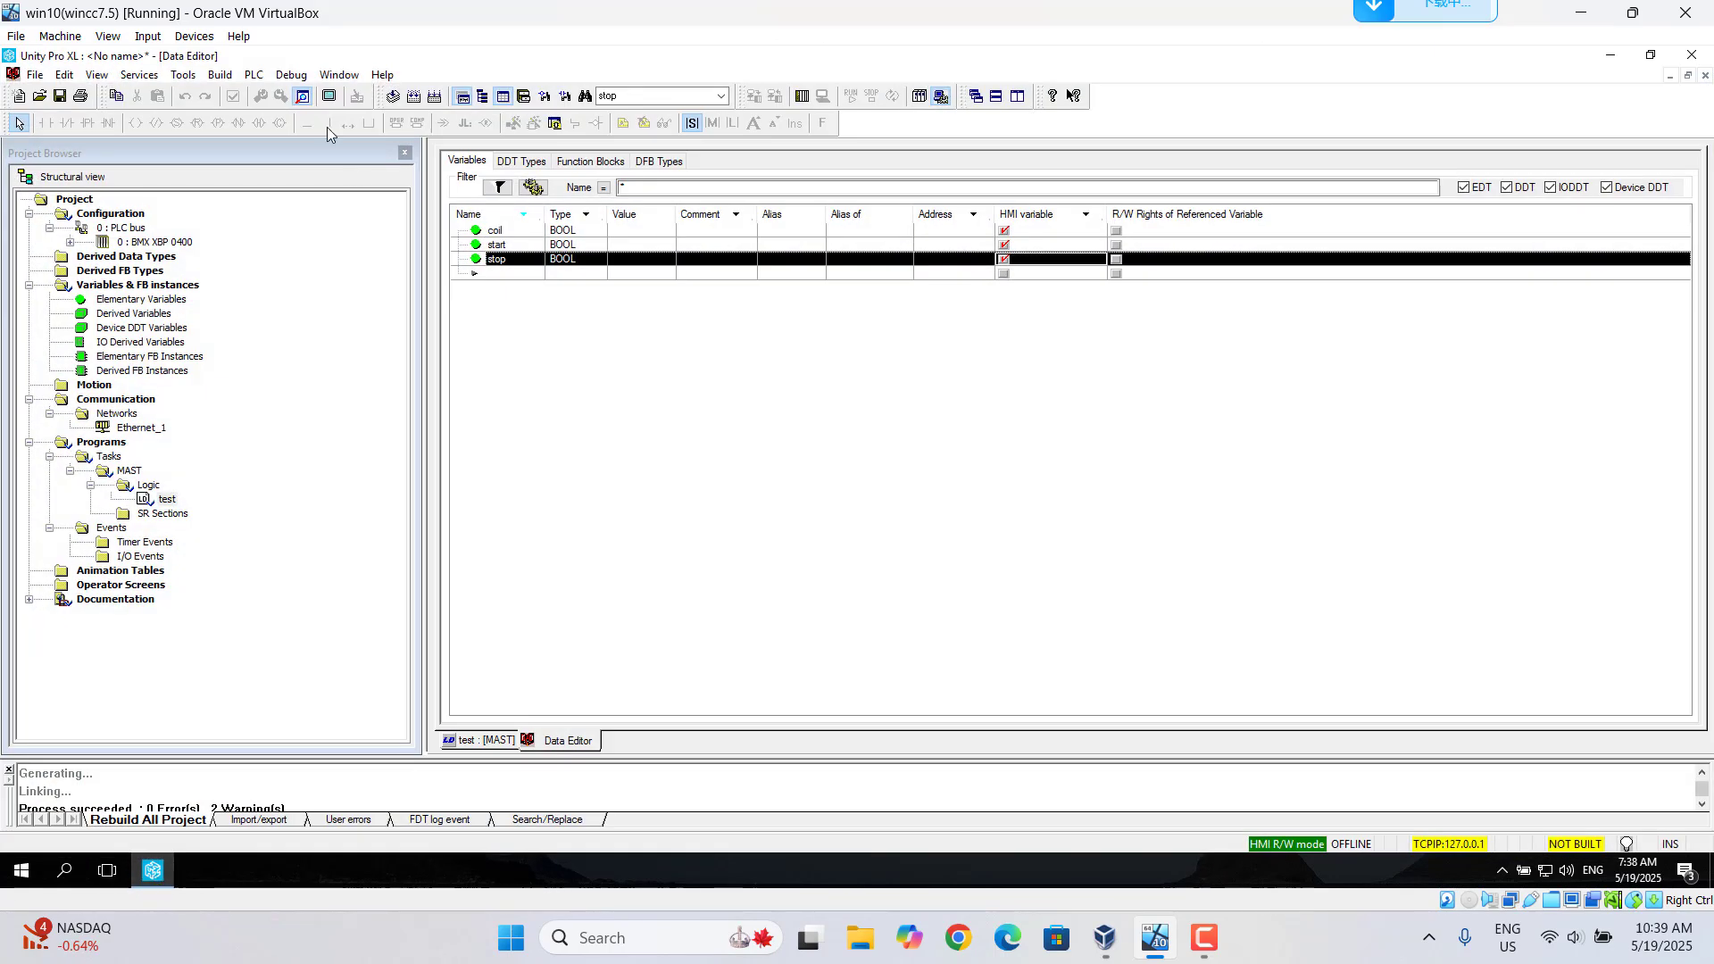
Connect to the PLC and open the test section of the MAST task
click(252, 76)
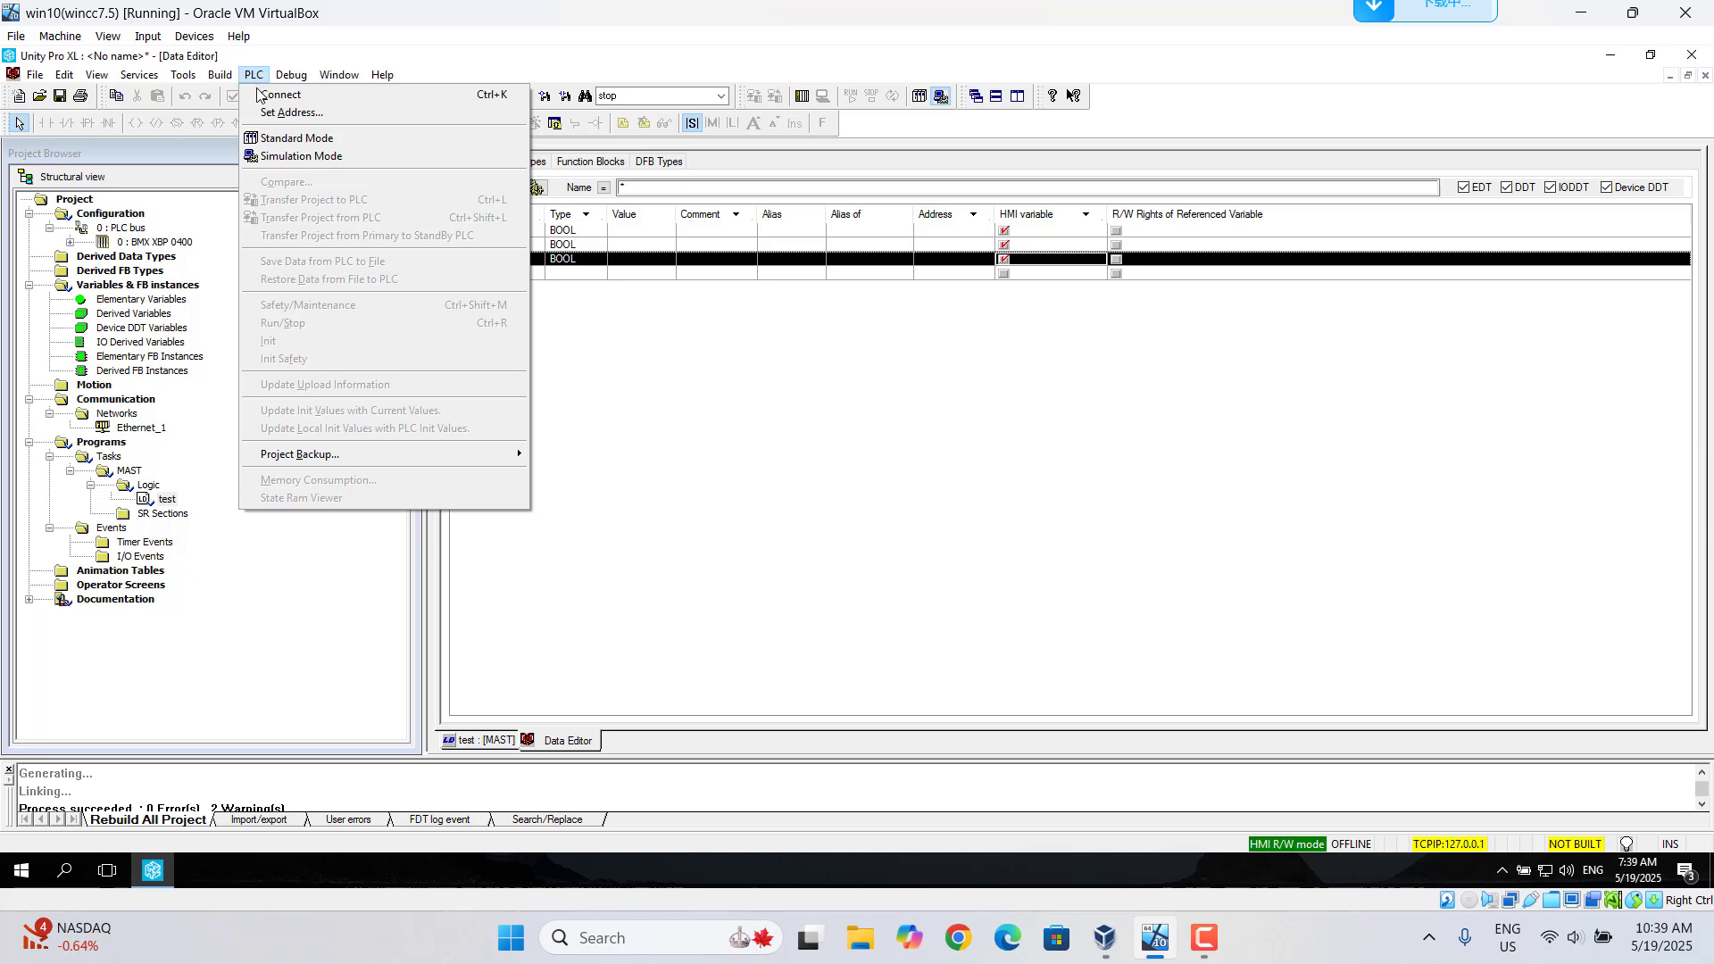
click(264, 97)
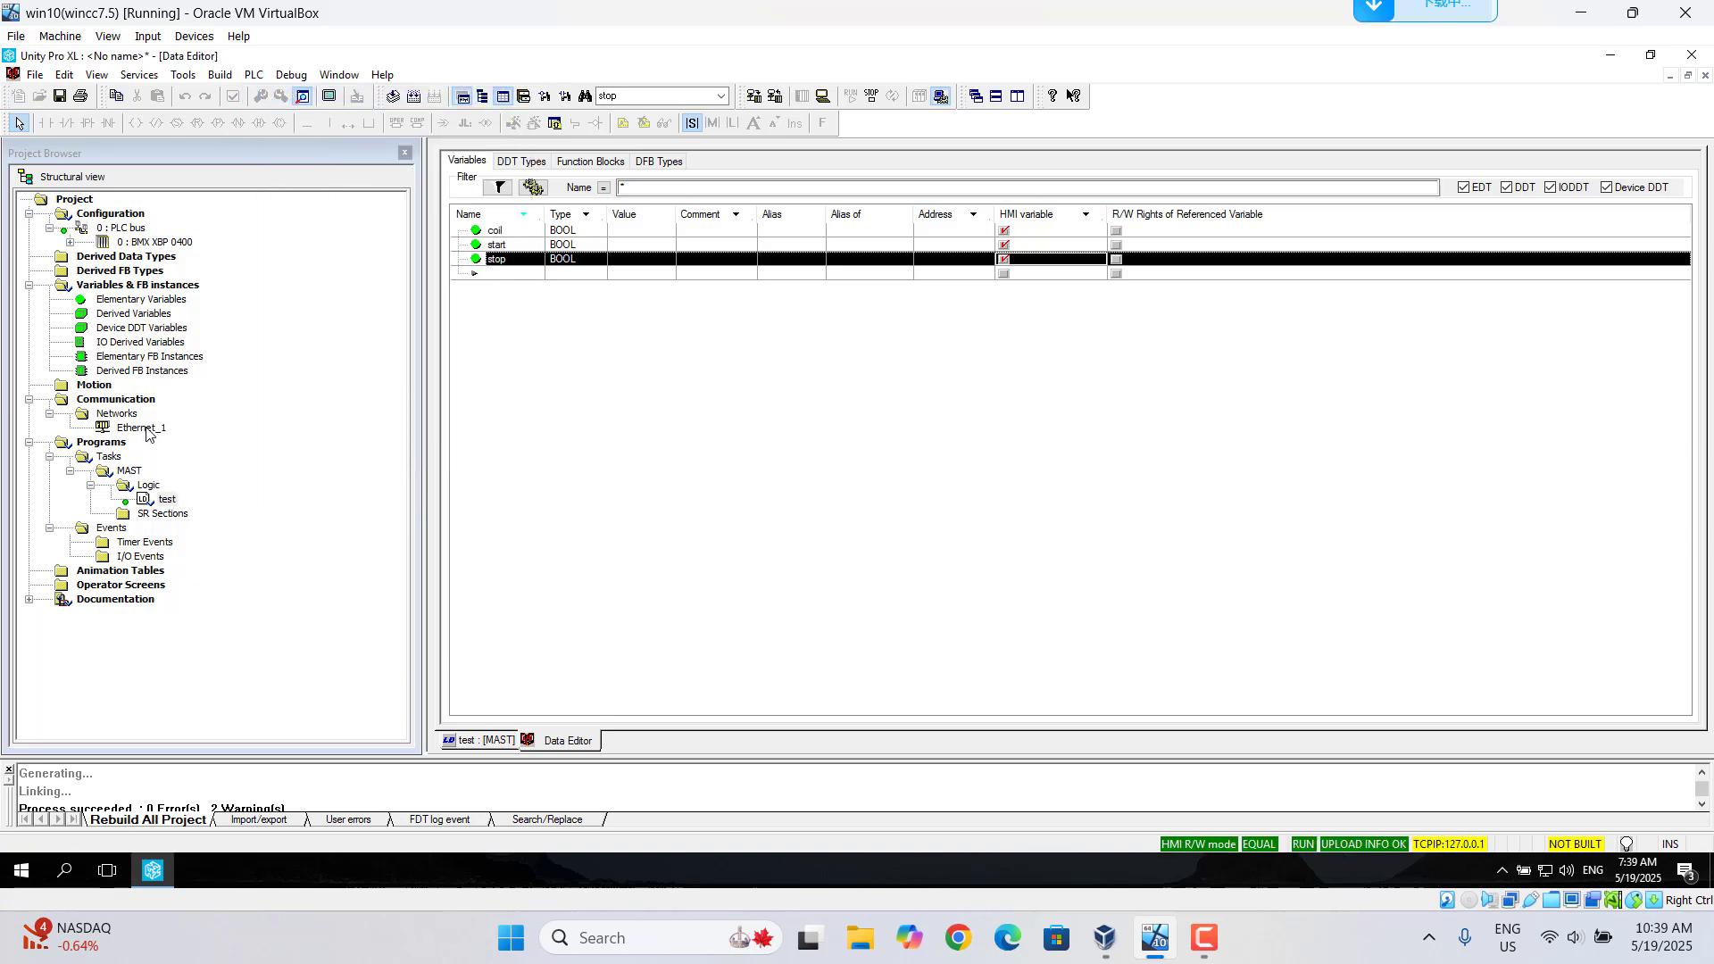
double_click(165, 505)
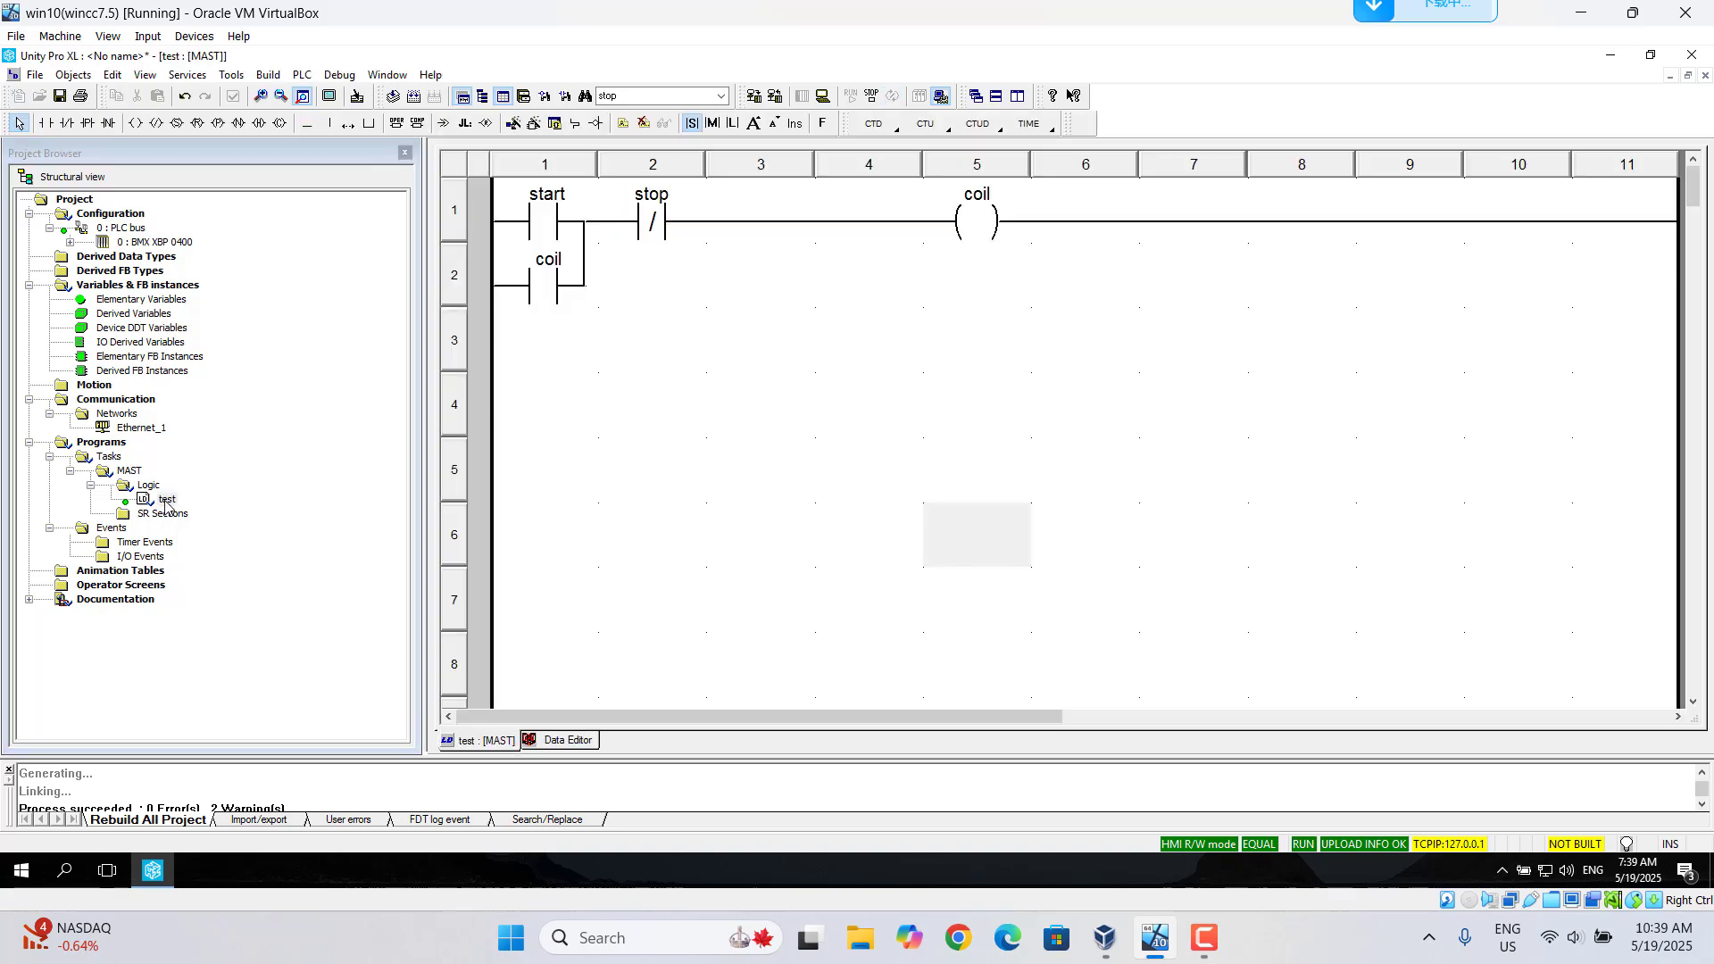
Transfer the project to the PLC, building the changes in the modified test section and authorizing both the stop and the run
click(267, 75)
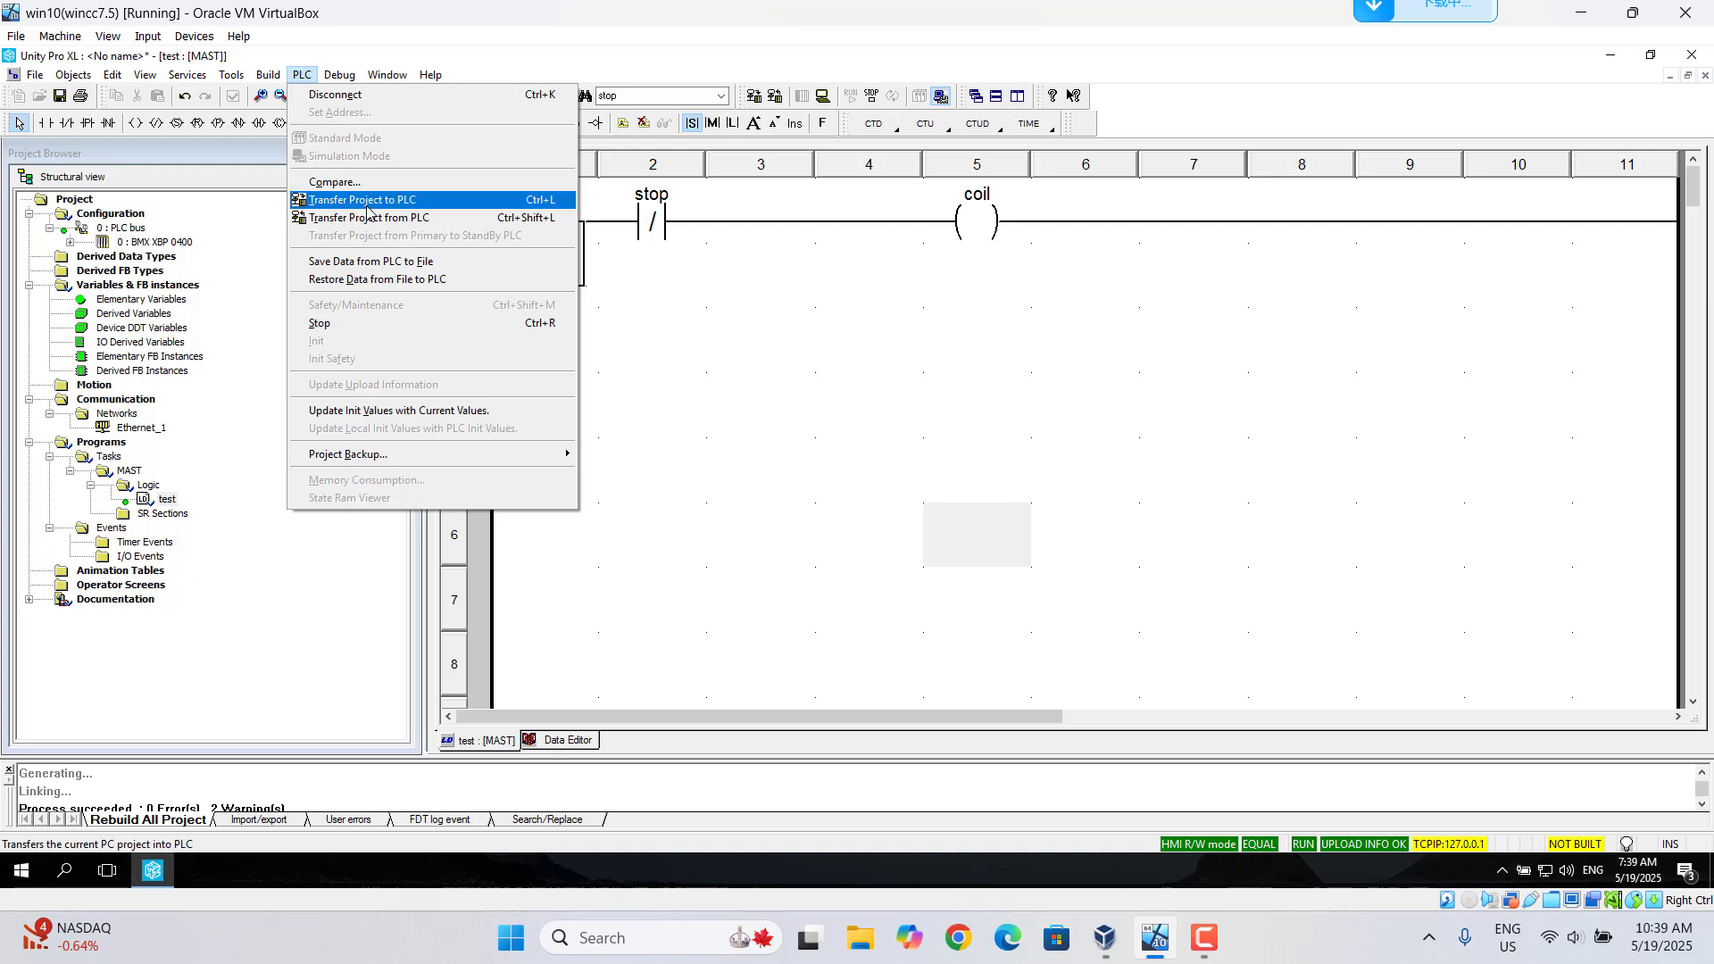
click(366, 202)
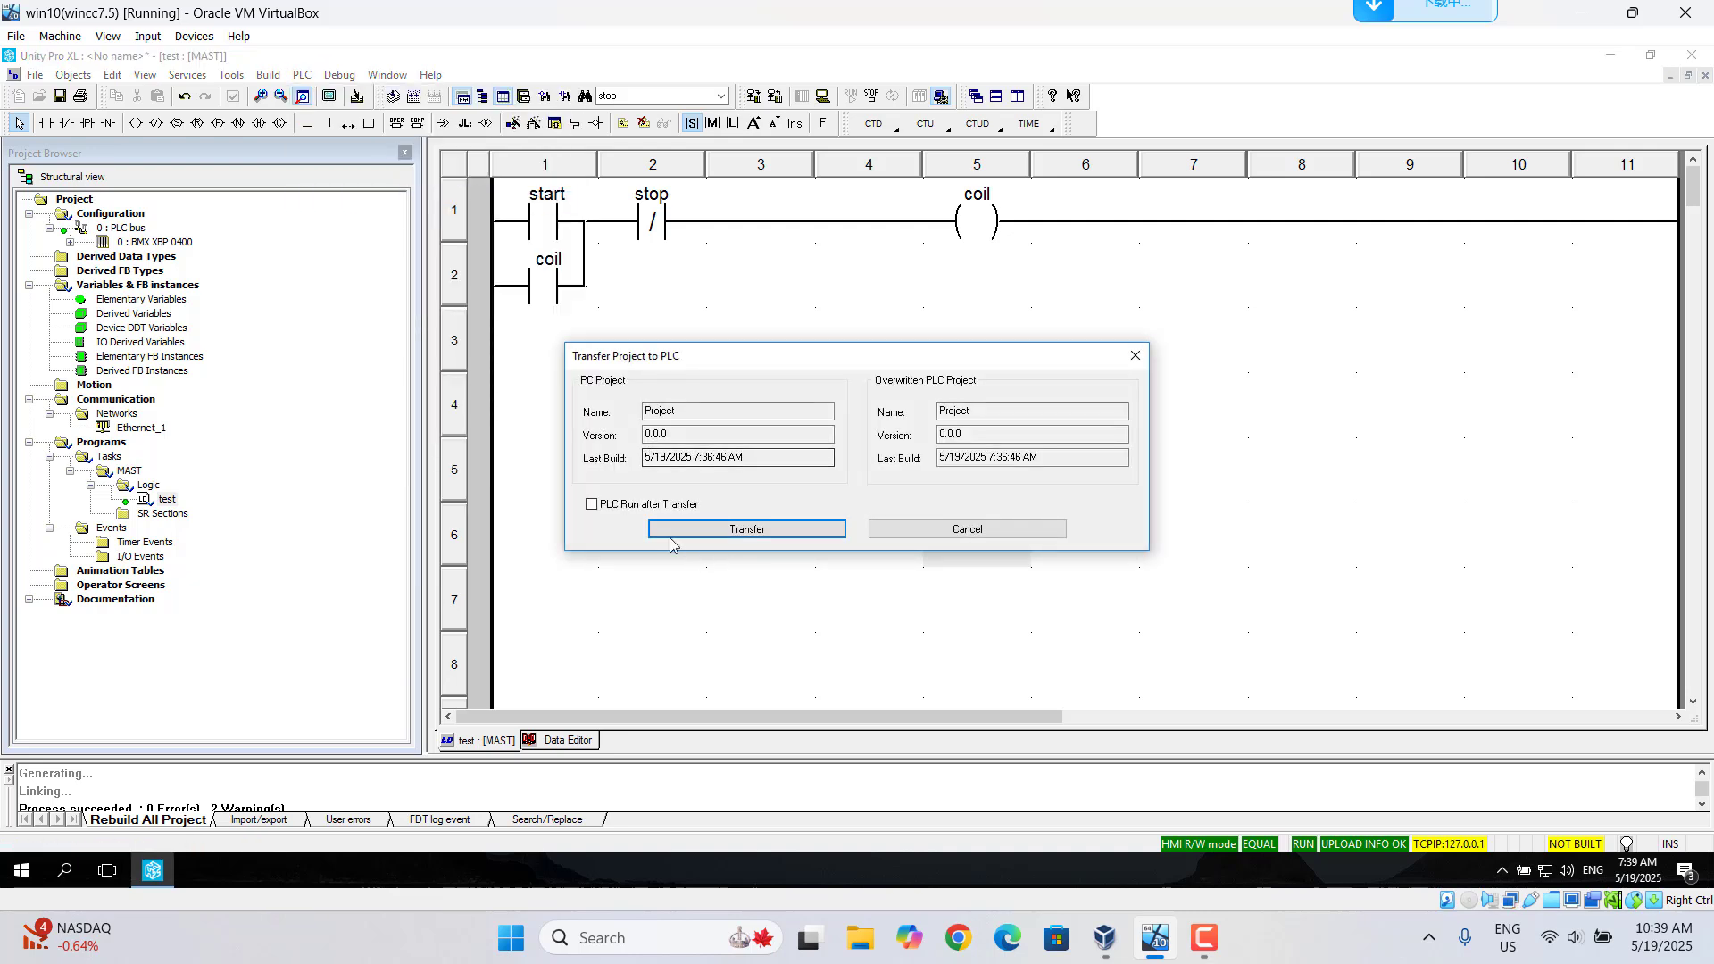
click(741, 529)
click(737, 475)
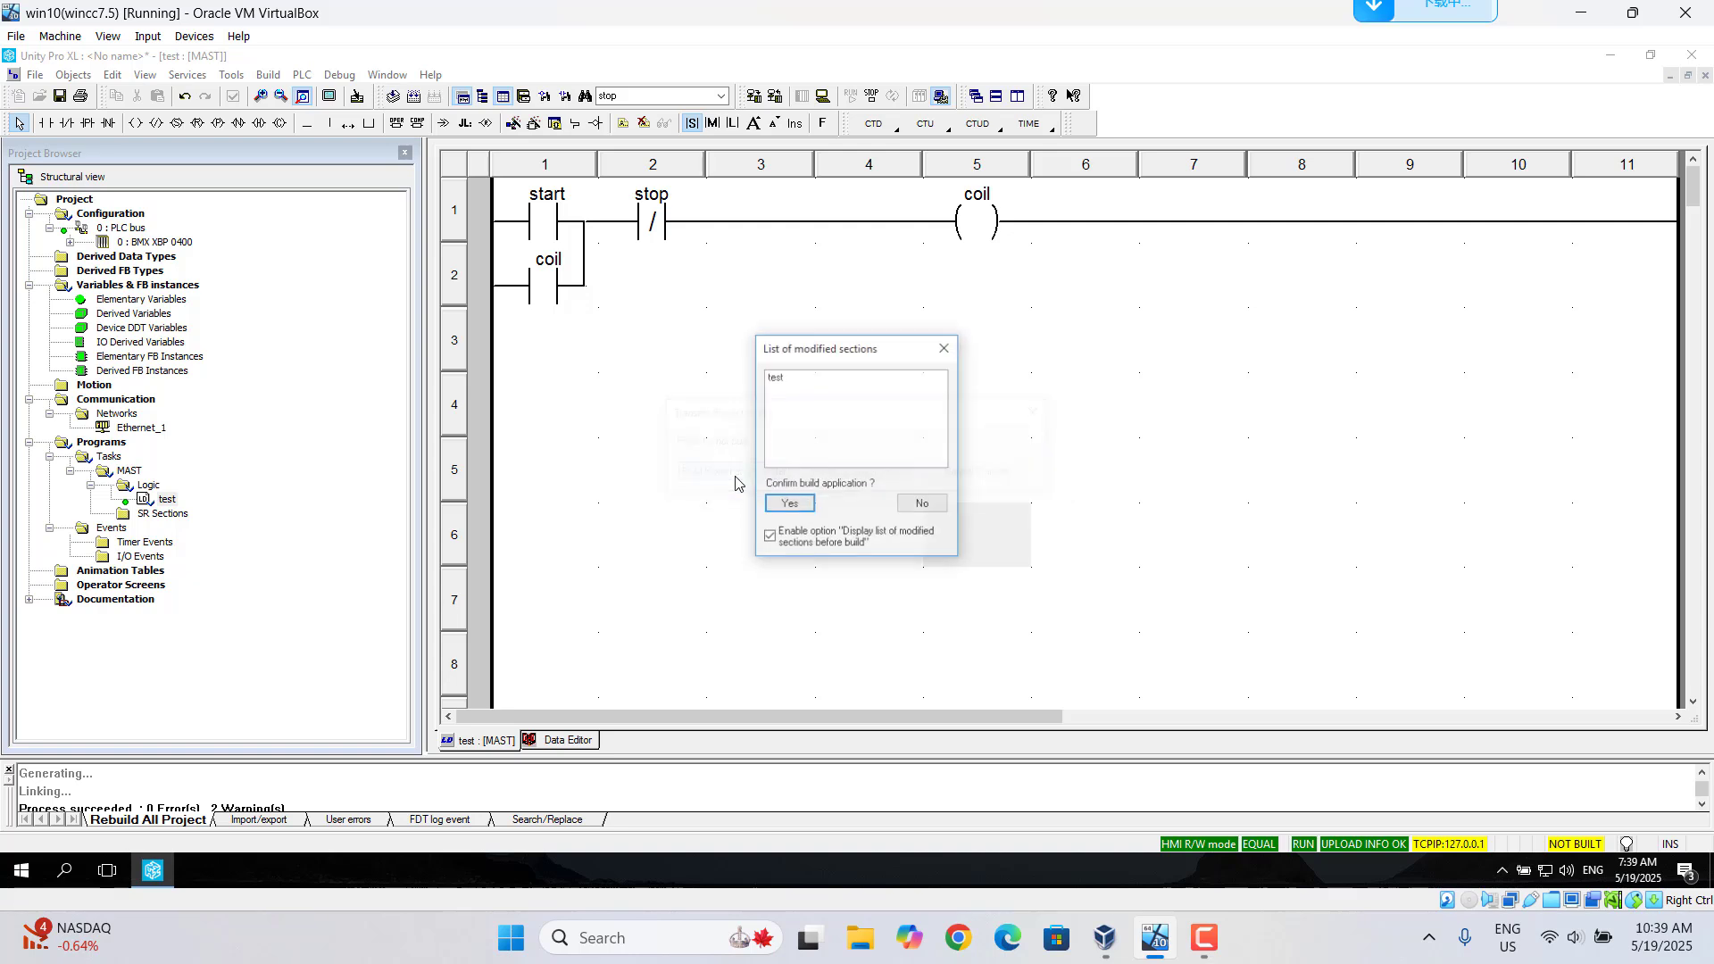
click(780, 376)
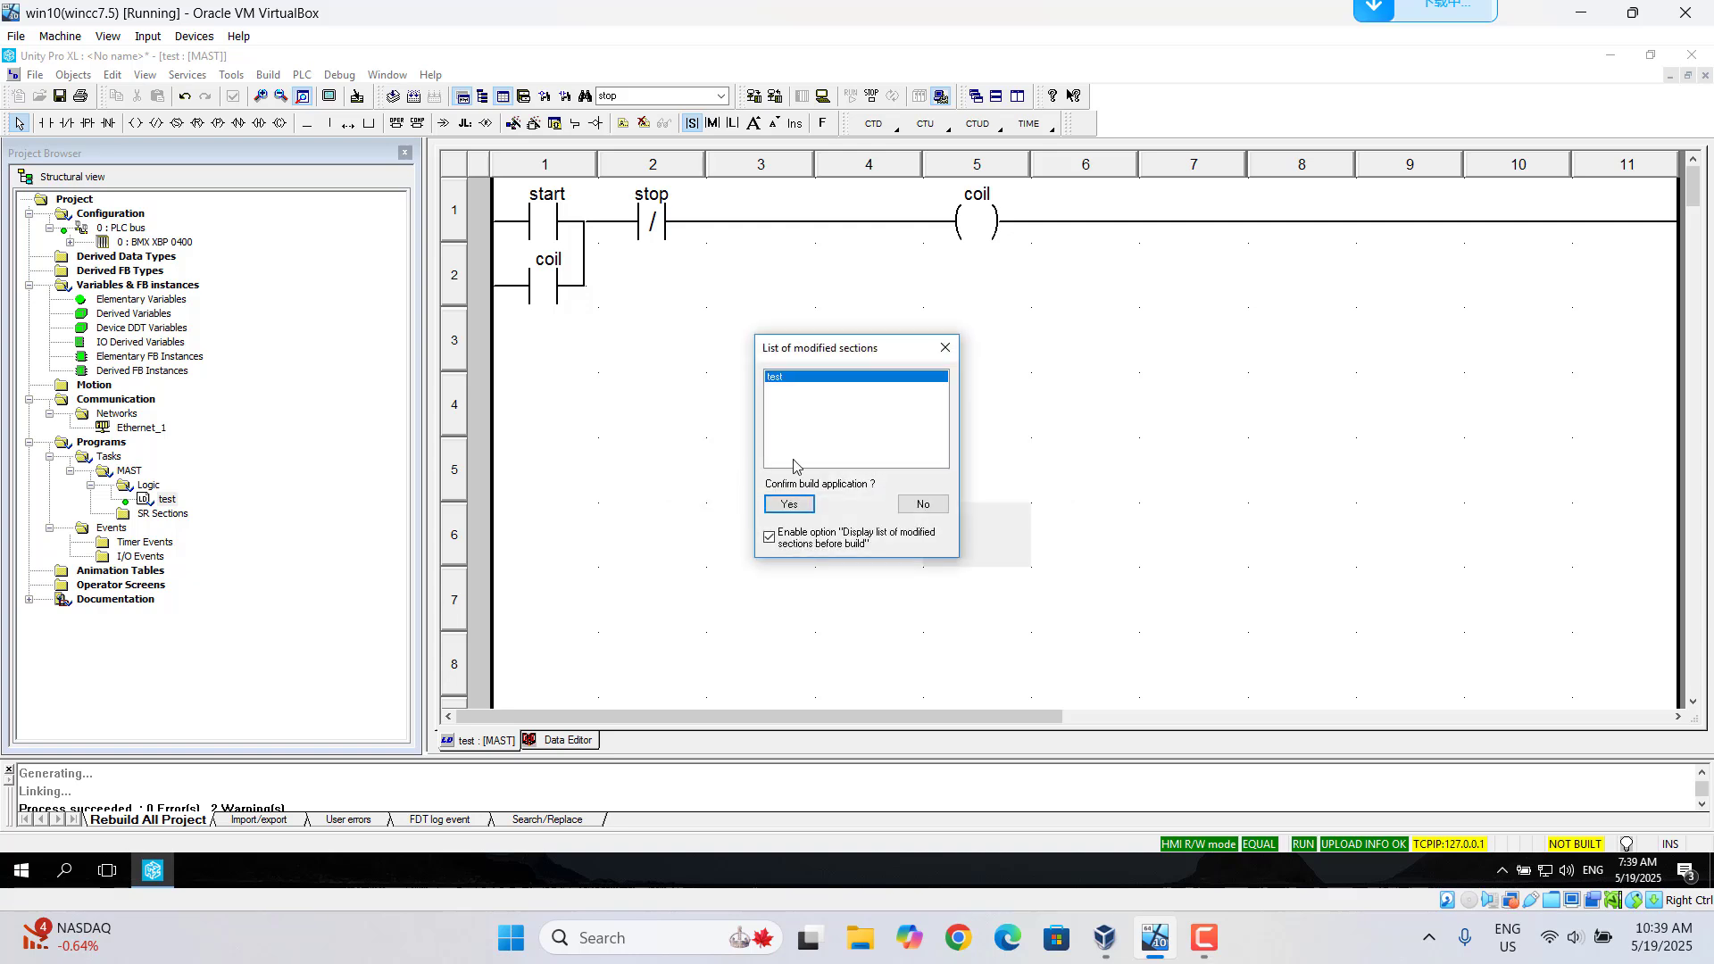
click(793, 505)
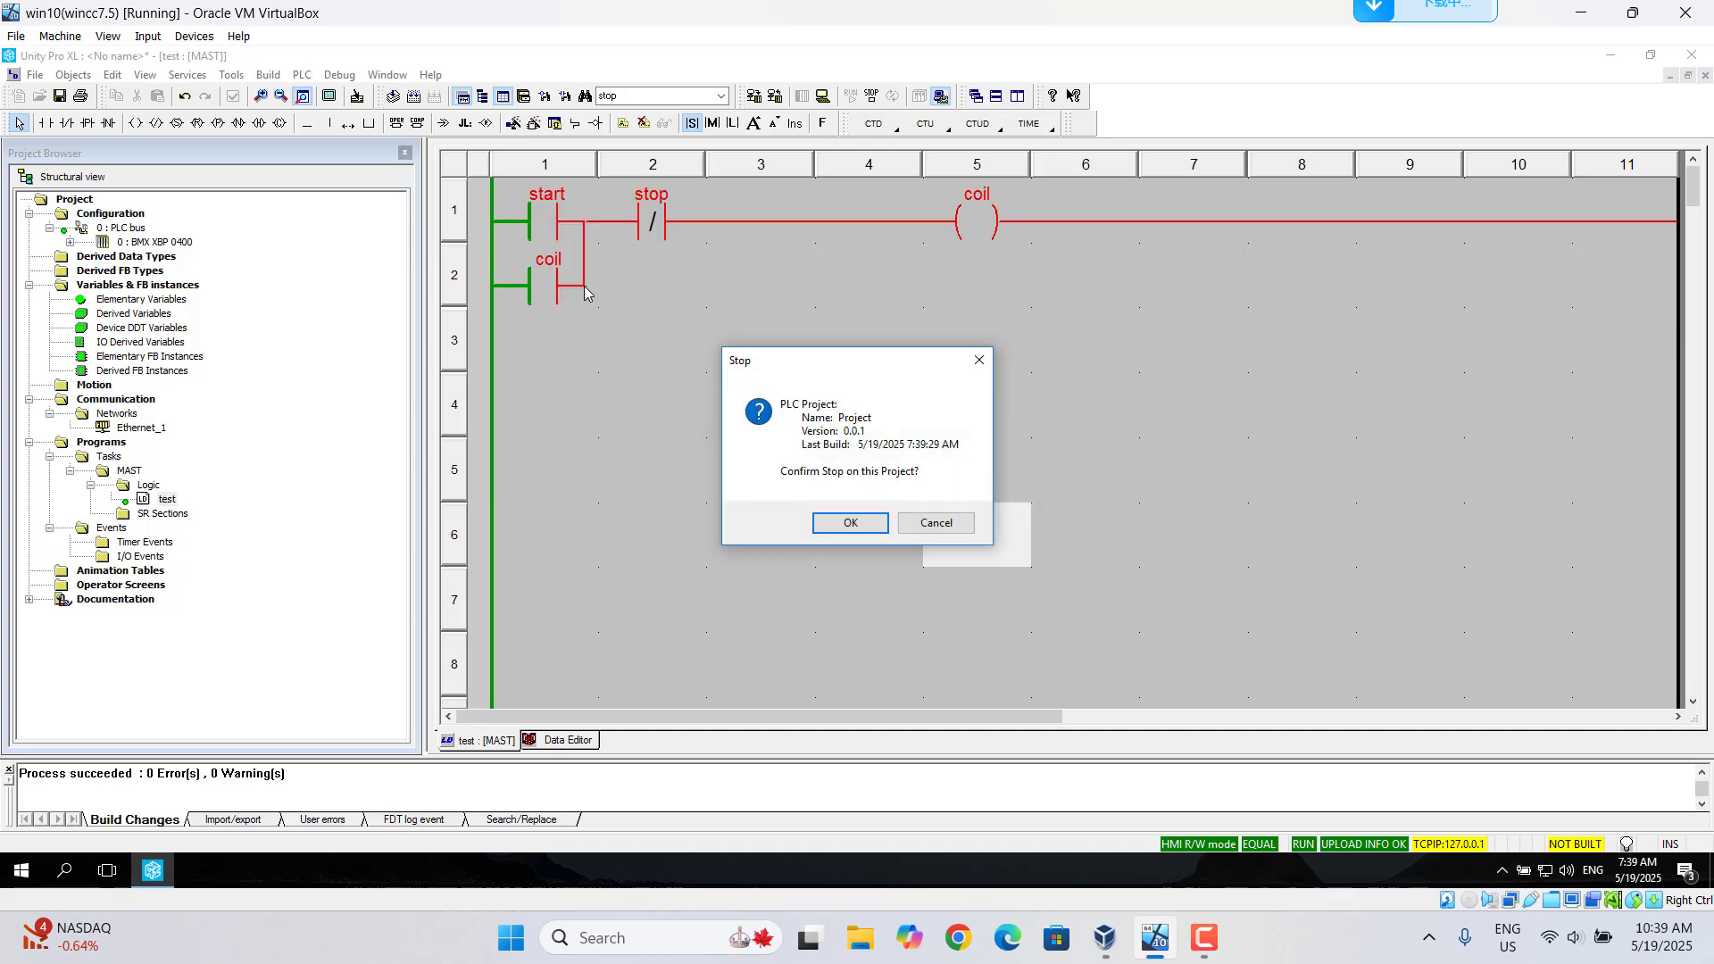
click(851, 525)
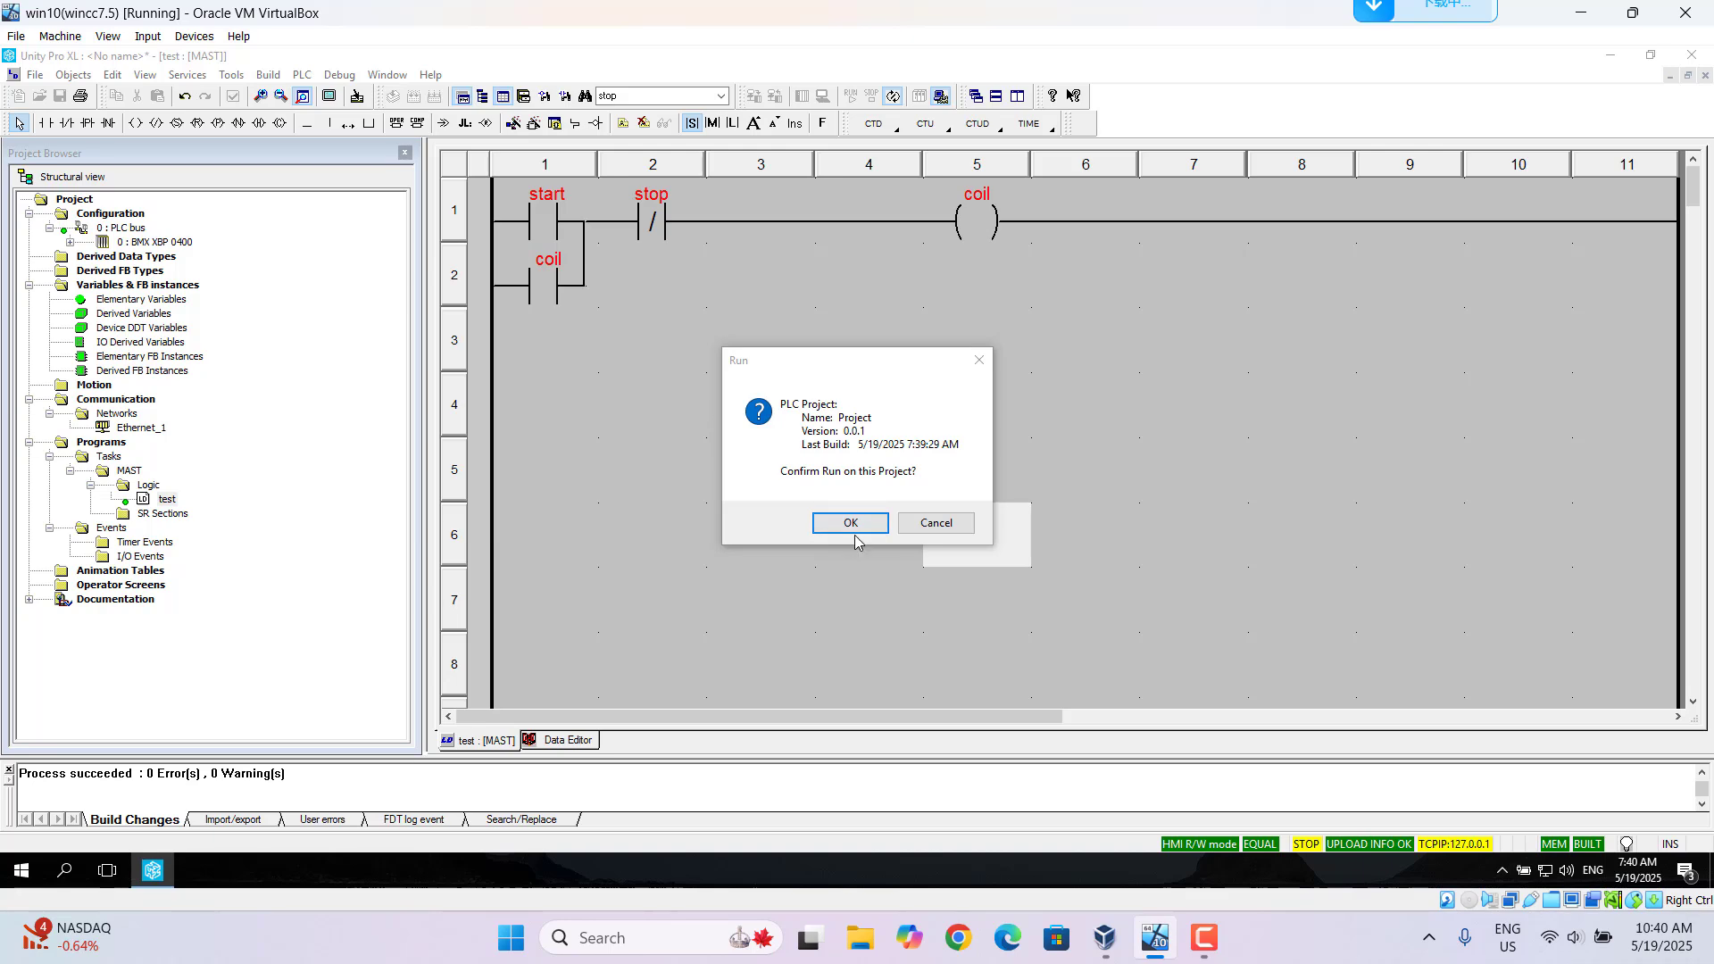
click(850, 523)
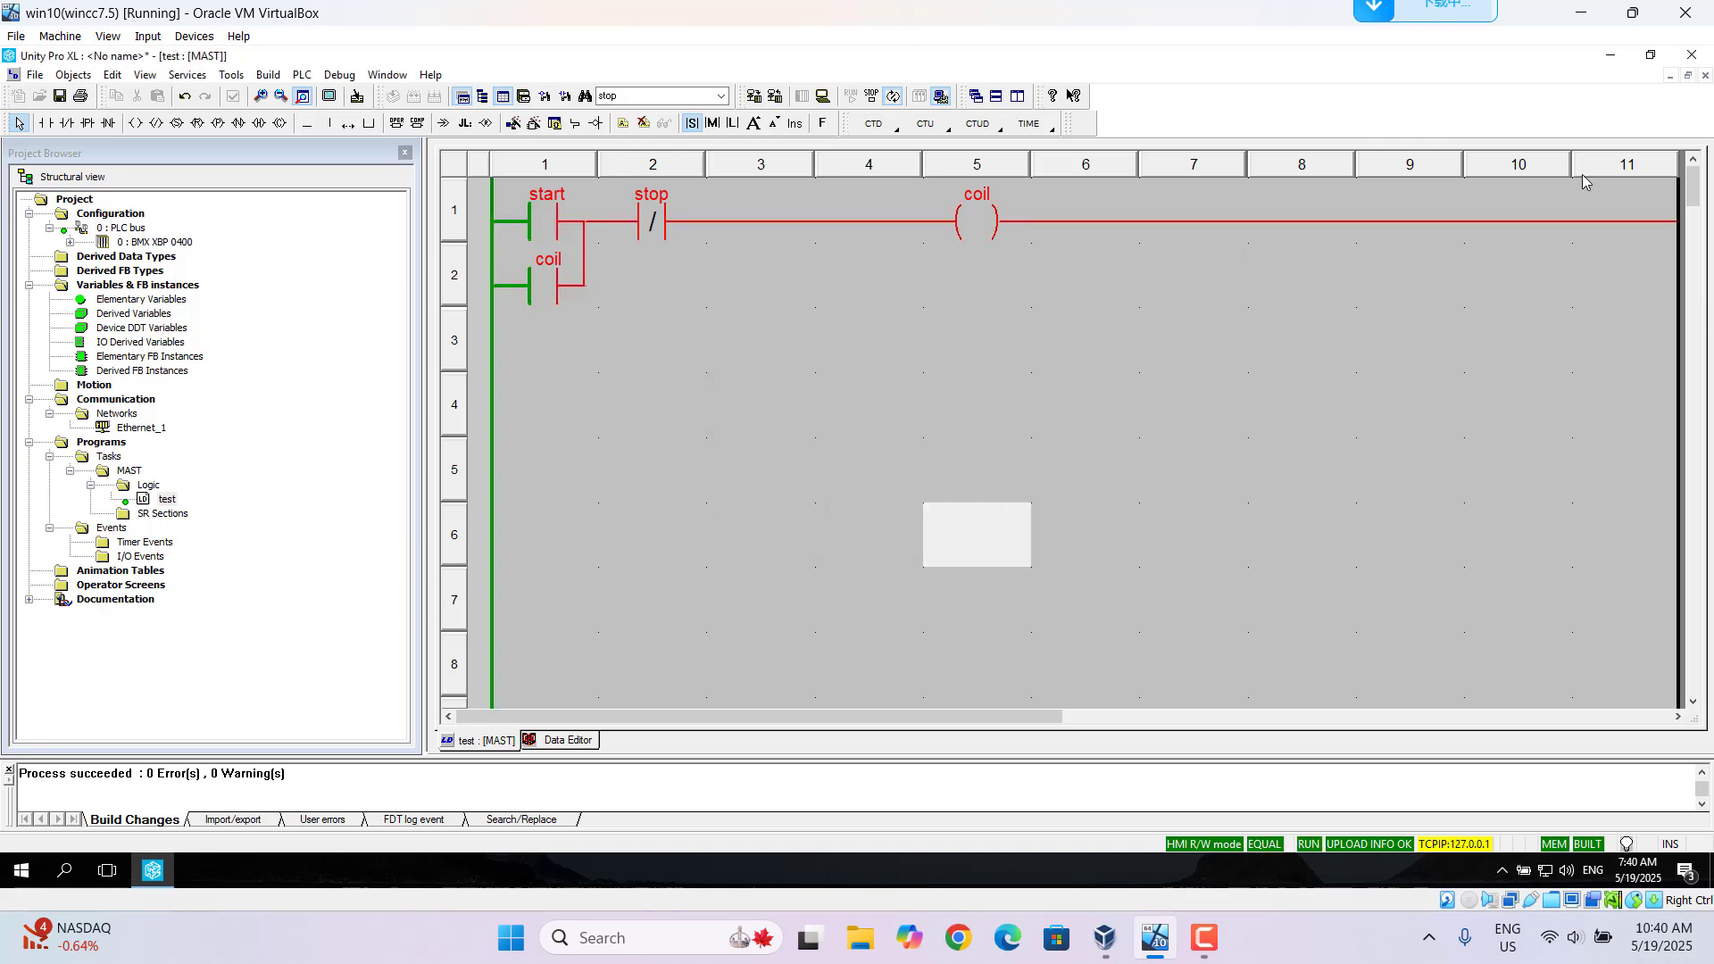
Switch to the virtual machine's desktop, start OPC Factory Server and minimize it, and launch the OFS Configuration Tool
click(1609, 57)
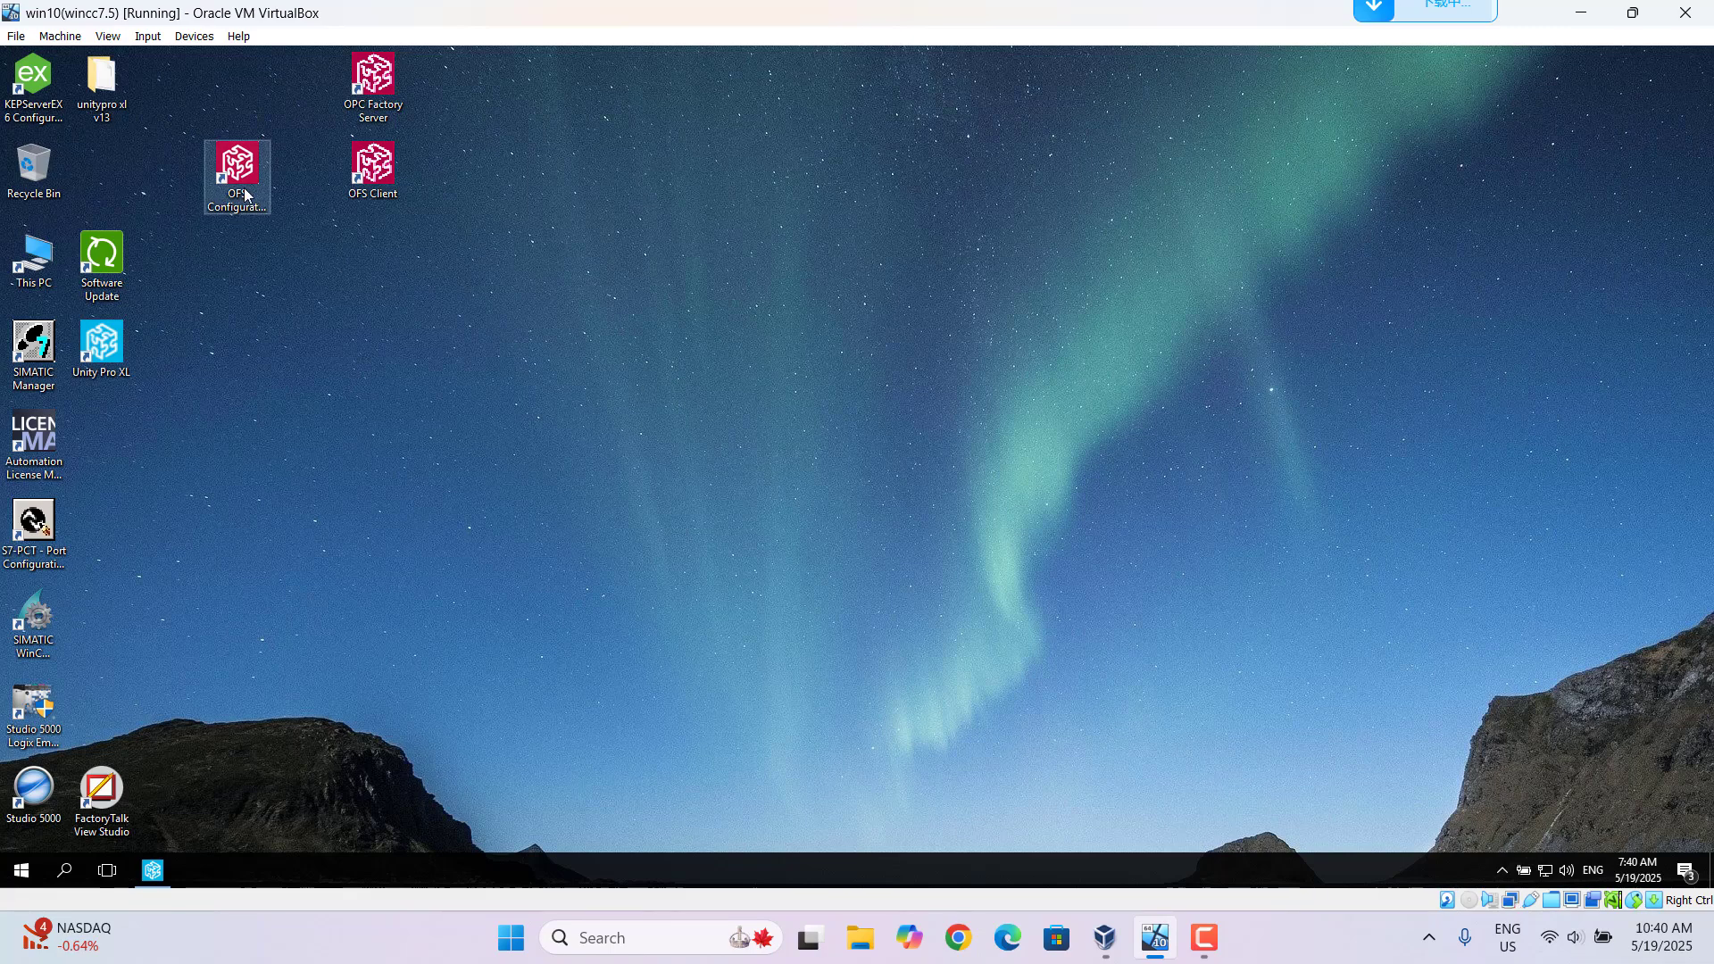
double_click(379, 98)
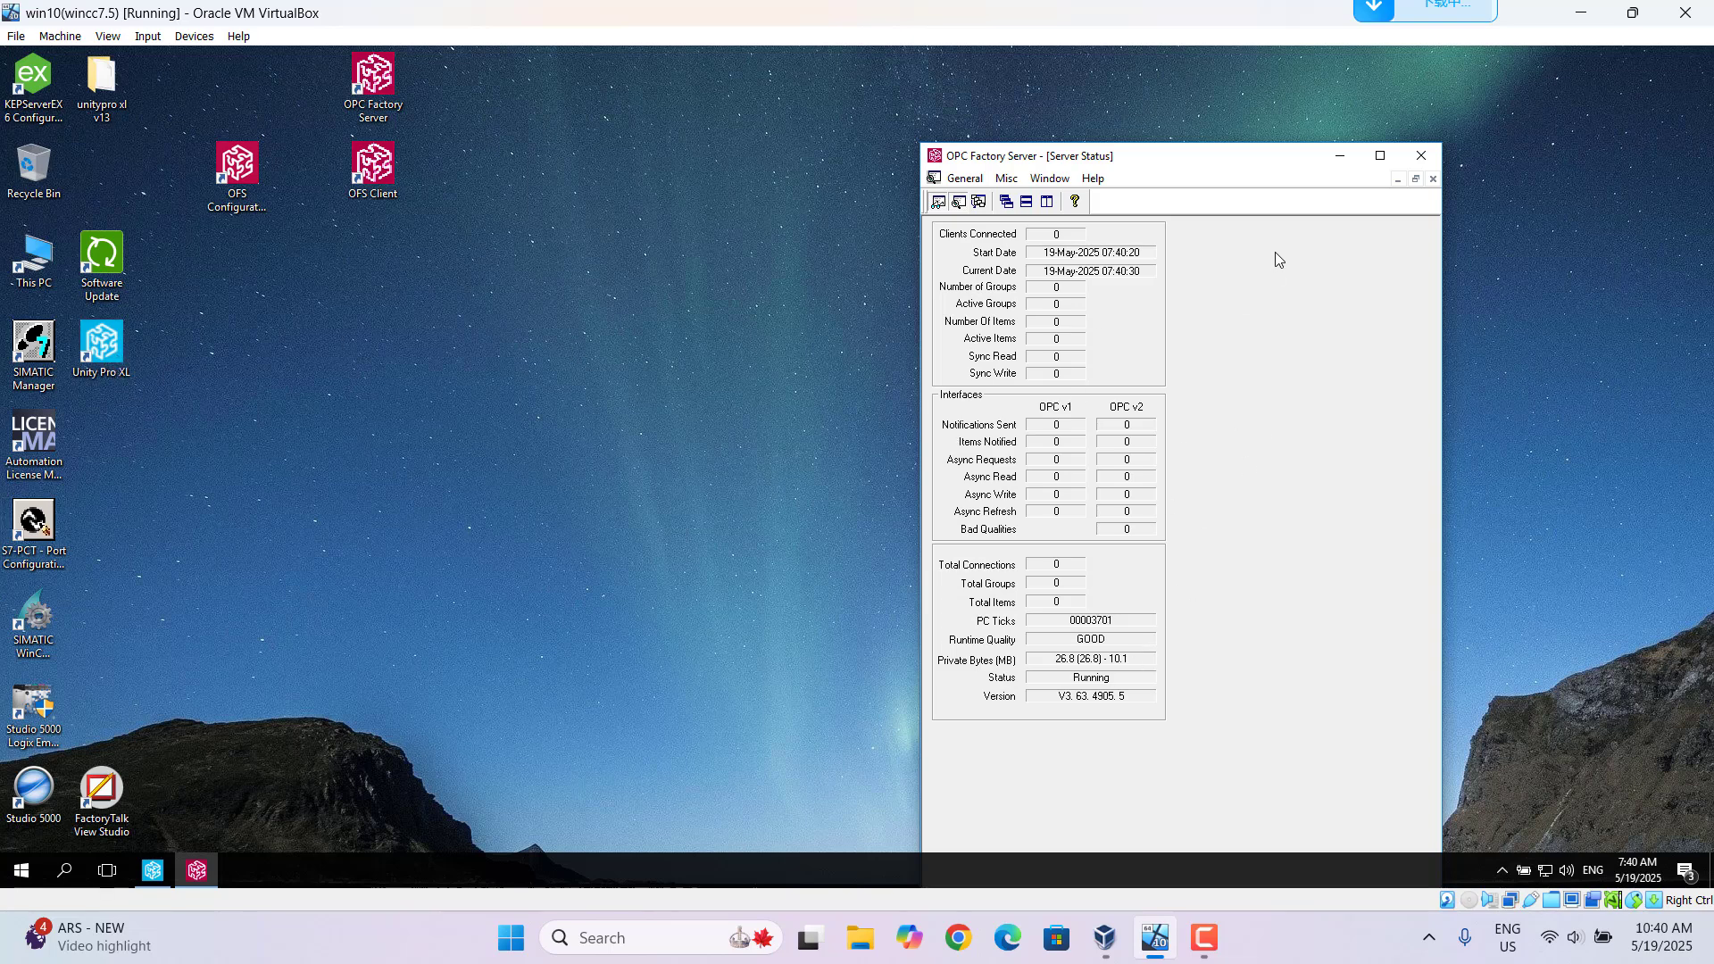
click(1339, 156)
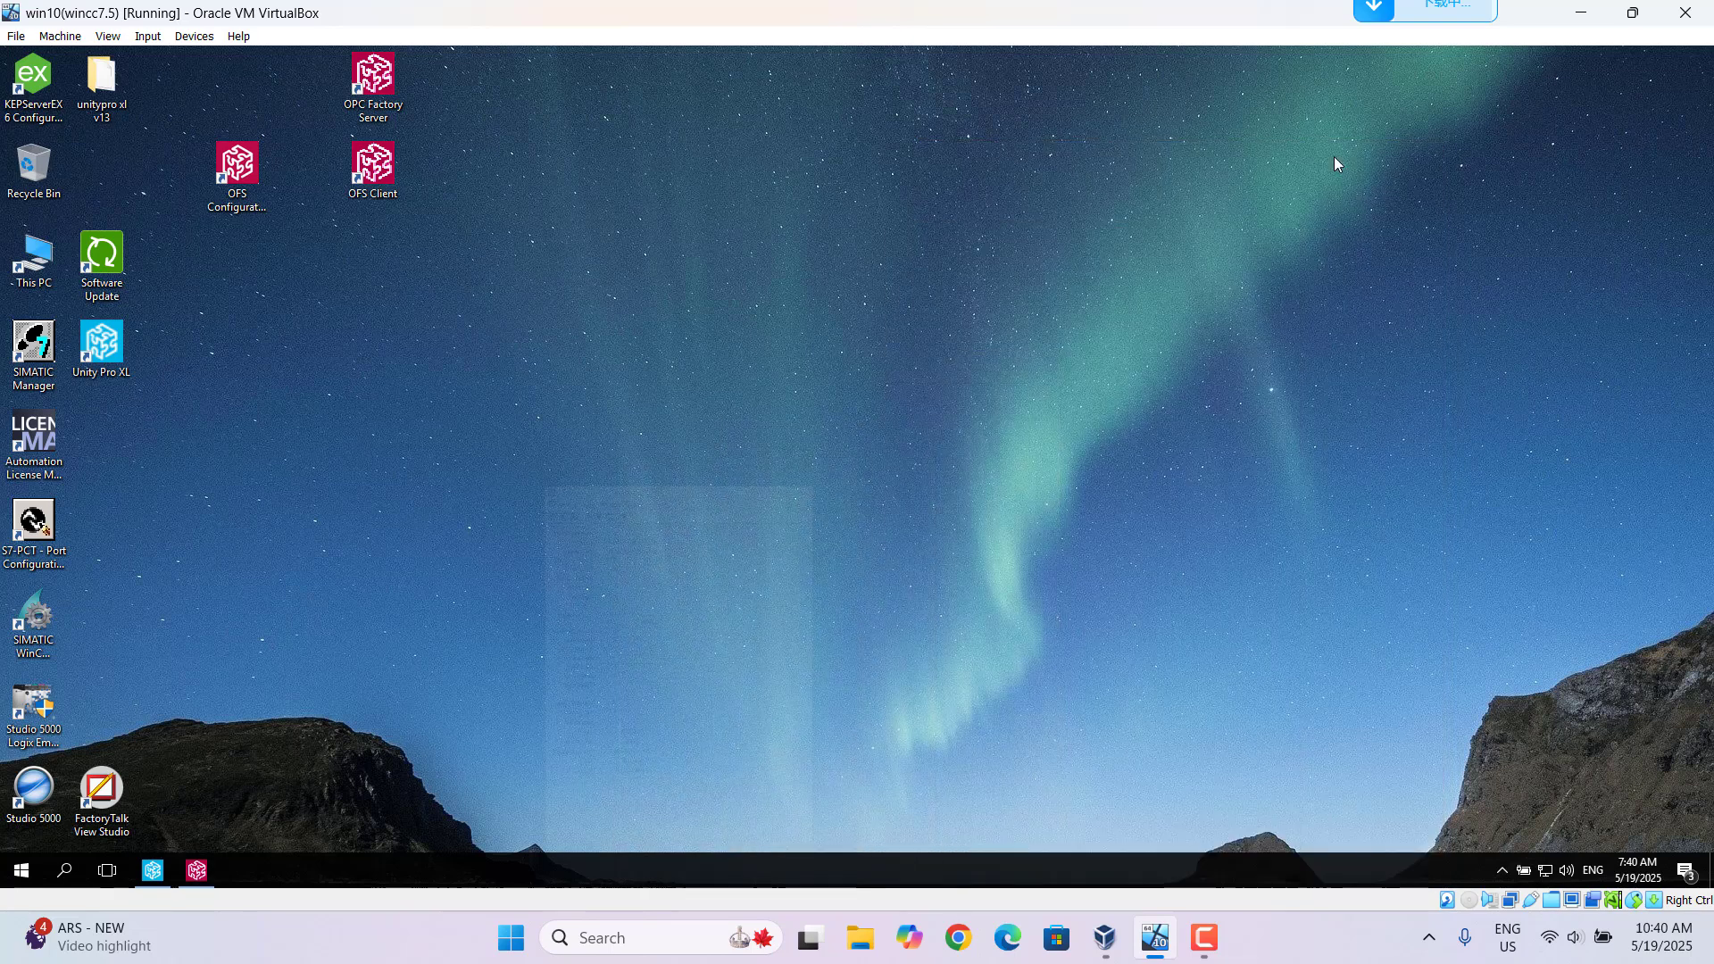
click(241, 179)
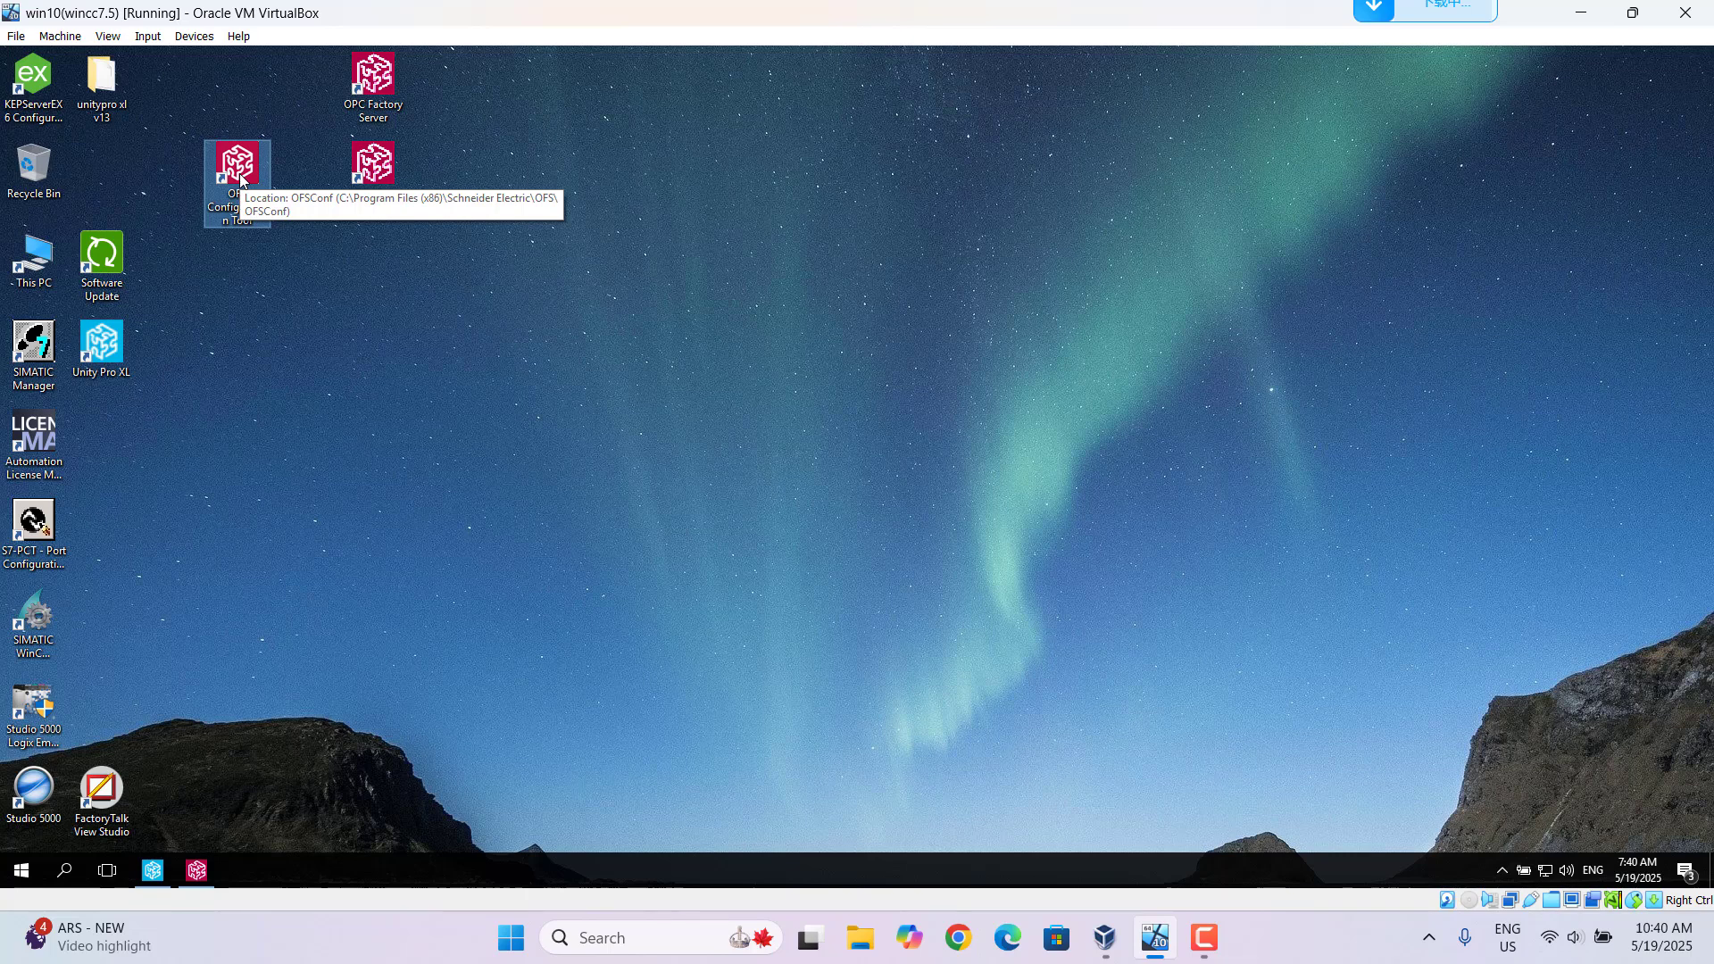
double_click(241, 179)
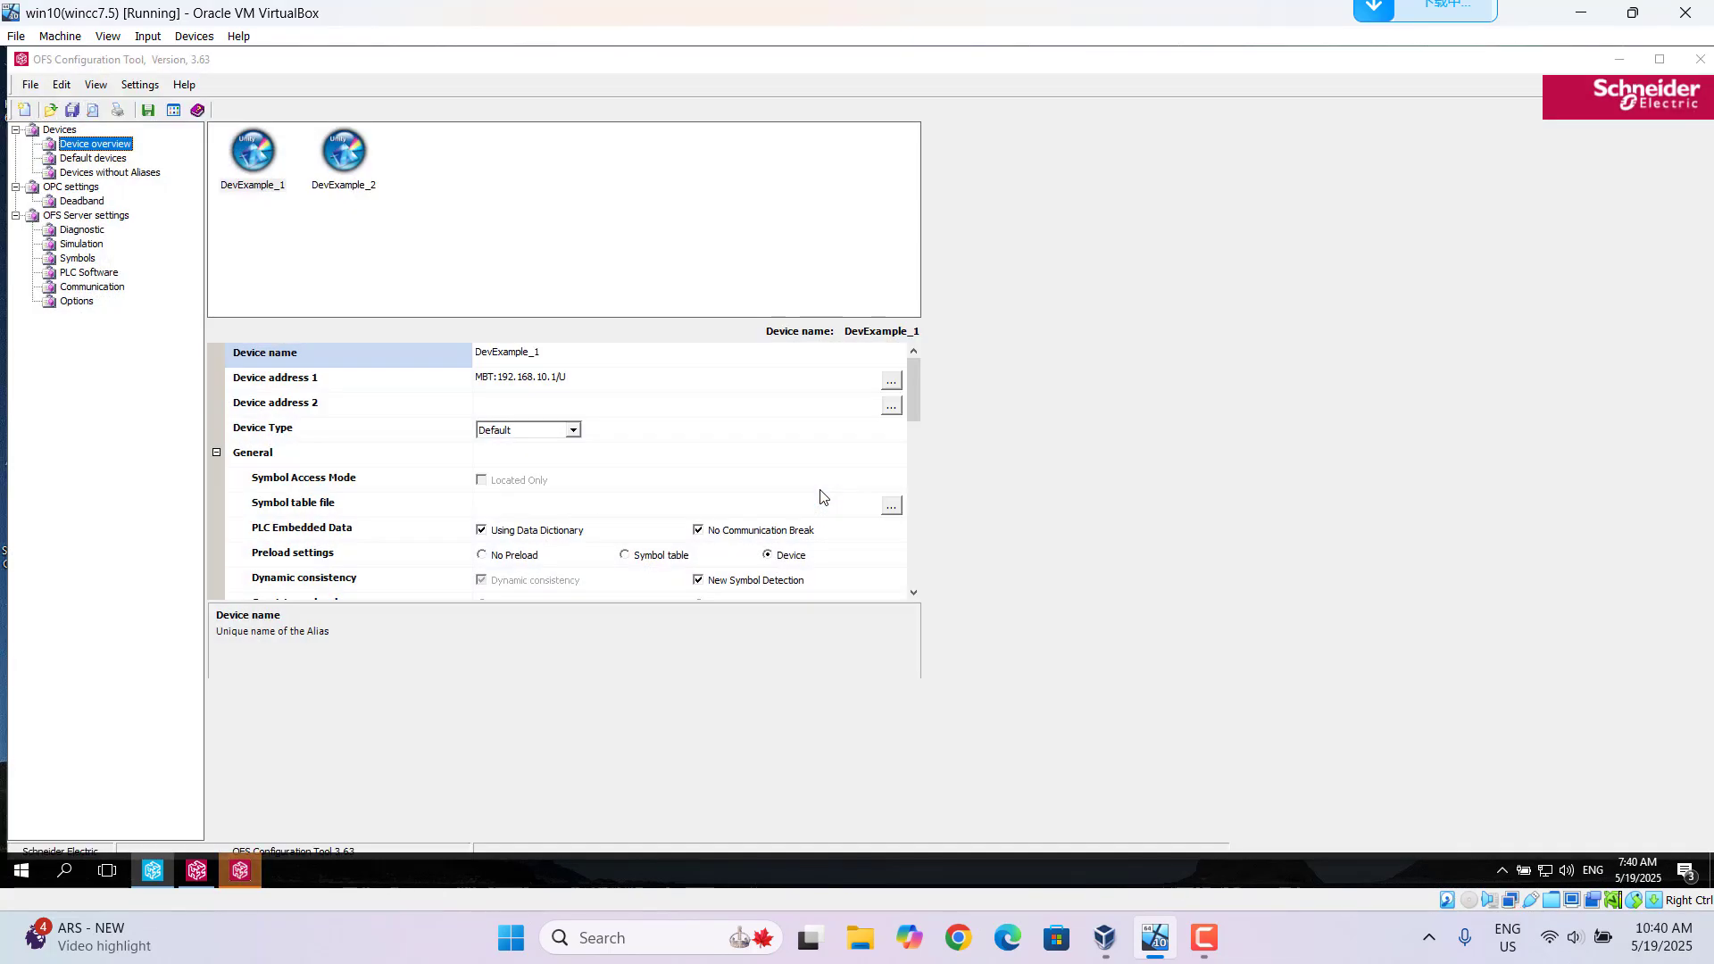
Create a device alias named test with device address 1 set to direct TCP IP 127.0.0.1 for a Unity PLC
click(26, 112)
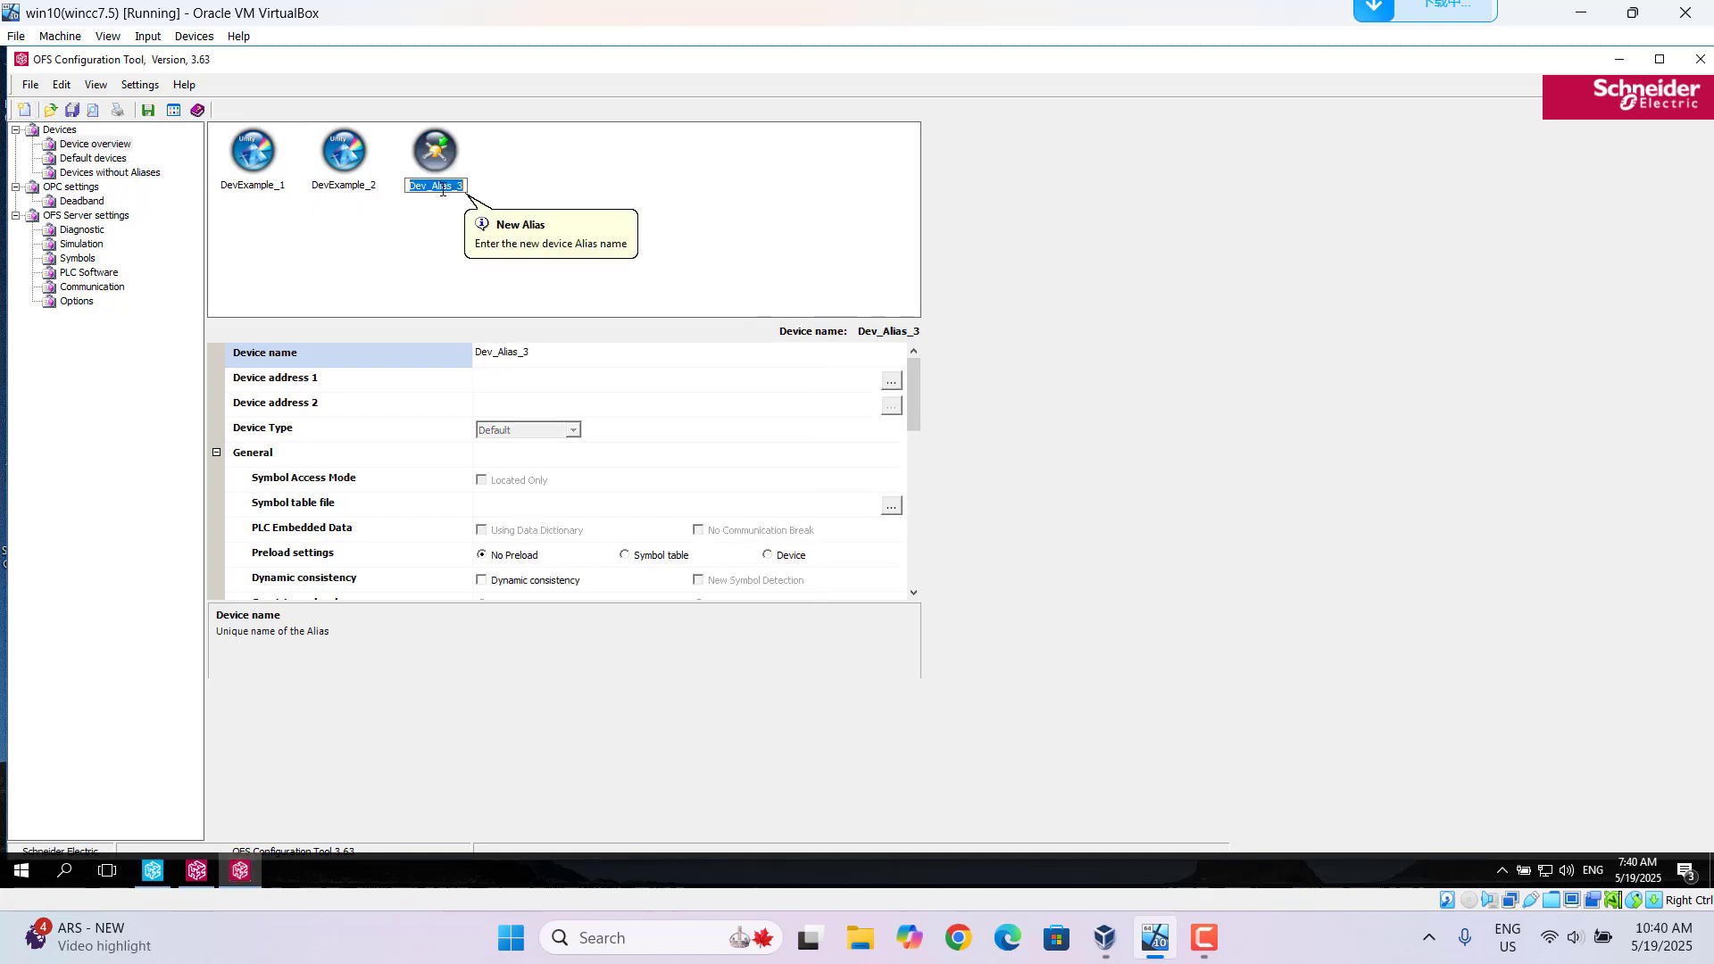
text(test)
click(505, 382)
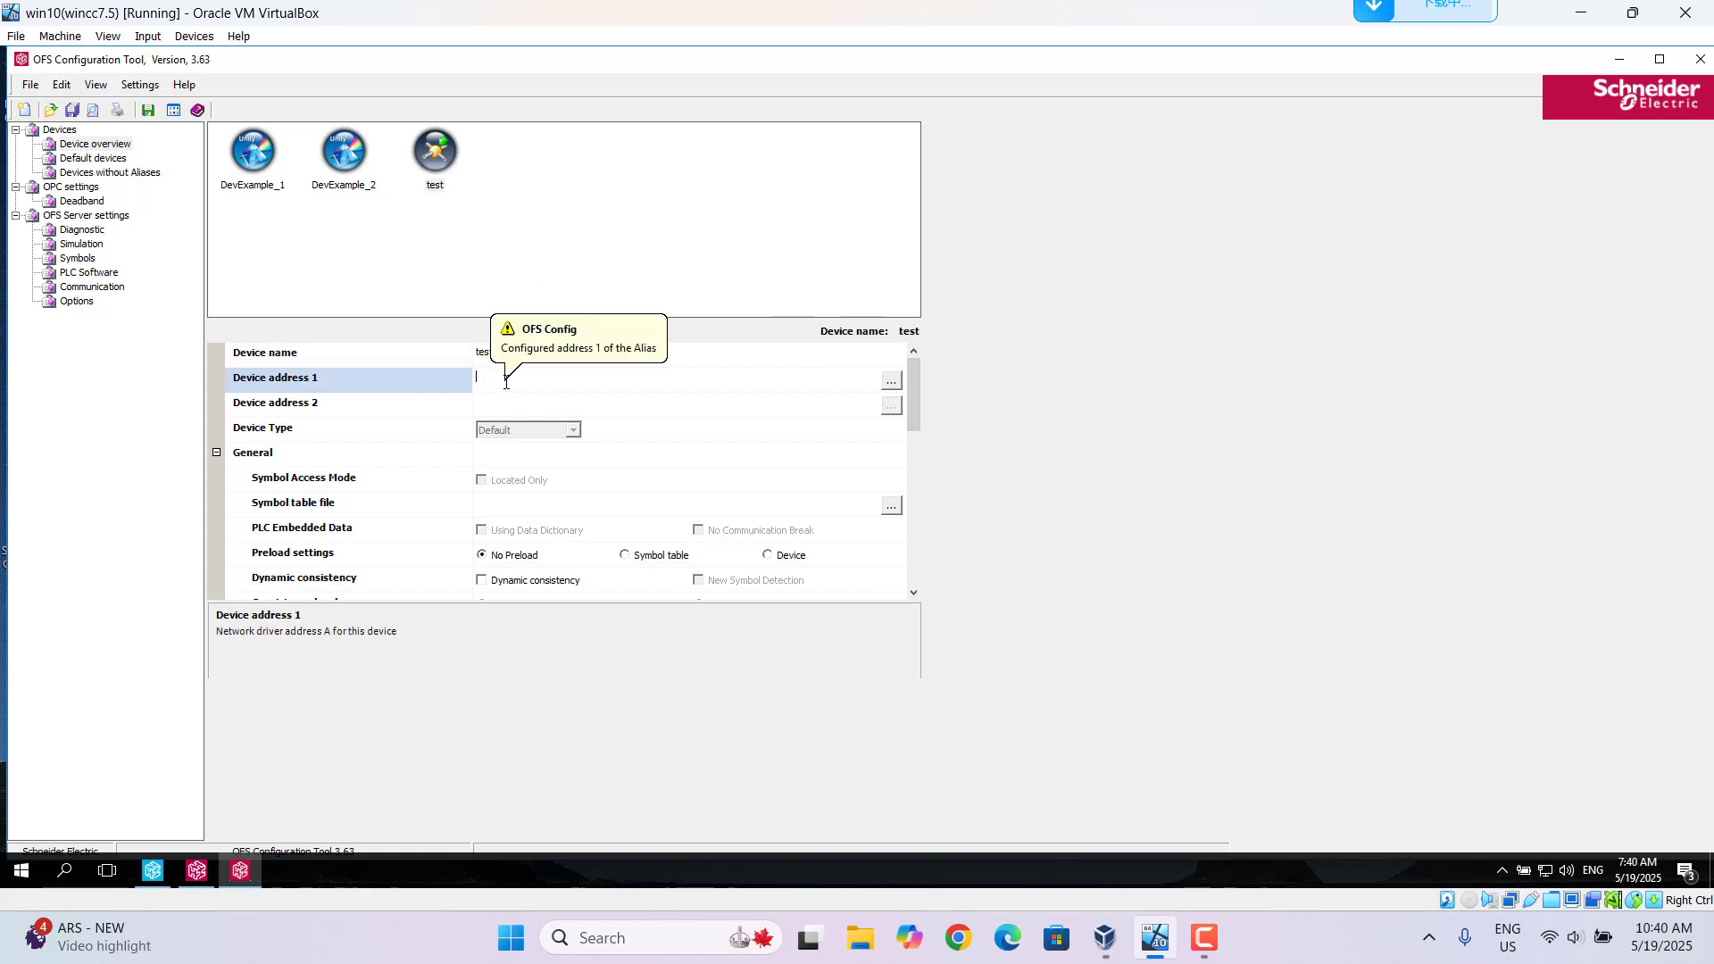
click(891, 382)
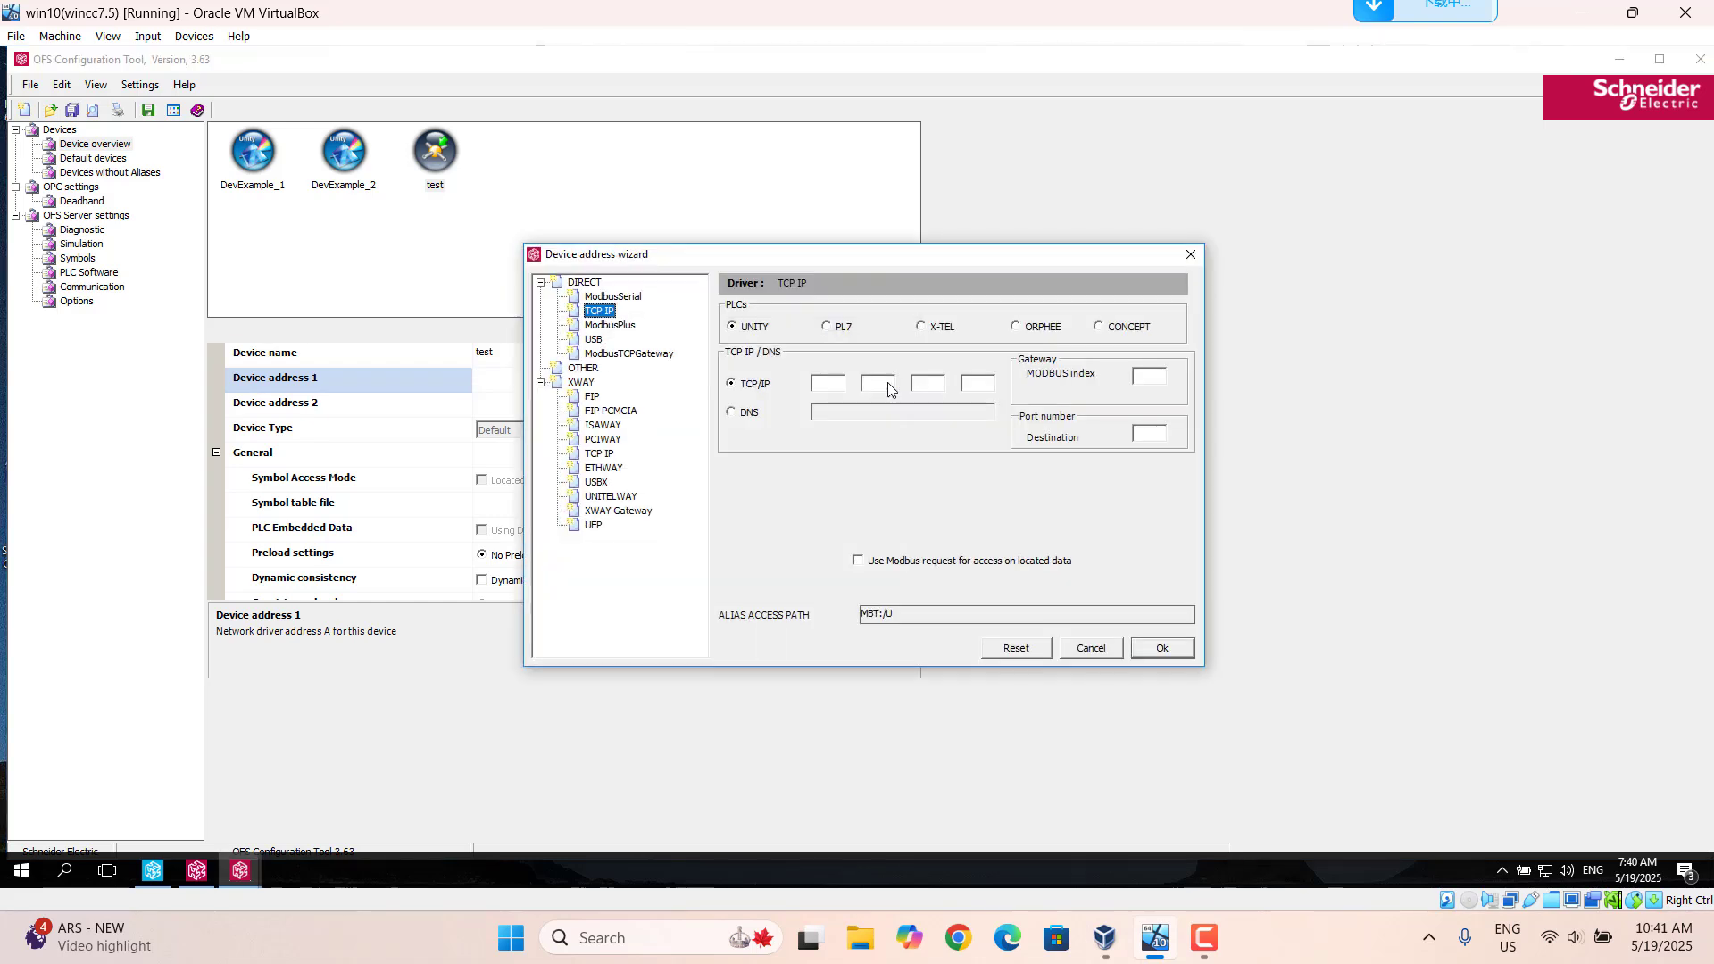
click(827, 387)
click(870, 385)
text(0)
click(1161, 652)
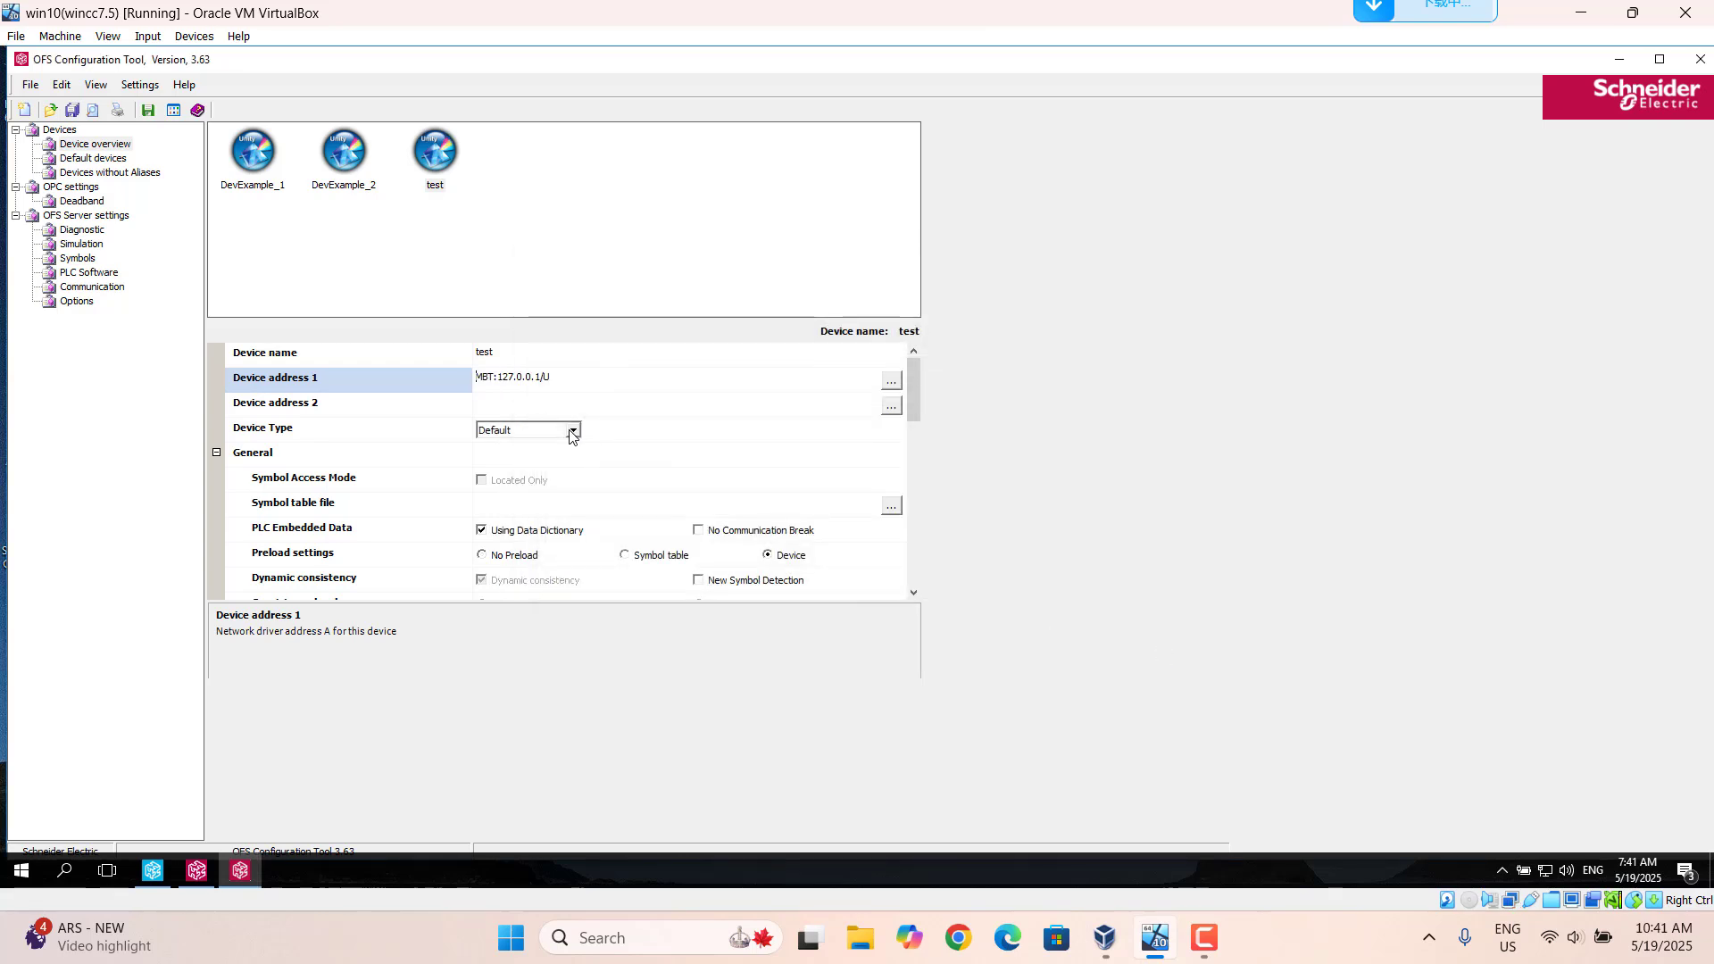
Set the test alias's device type to Modicon M340, enable No Communication Break, and save the configuration
click(572, 431)
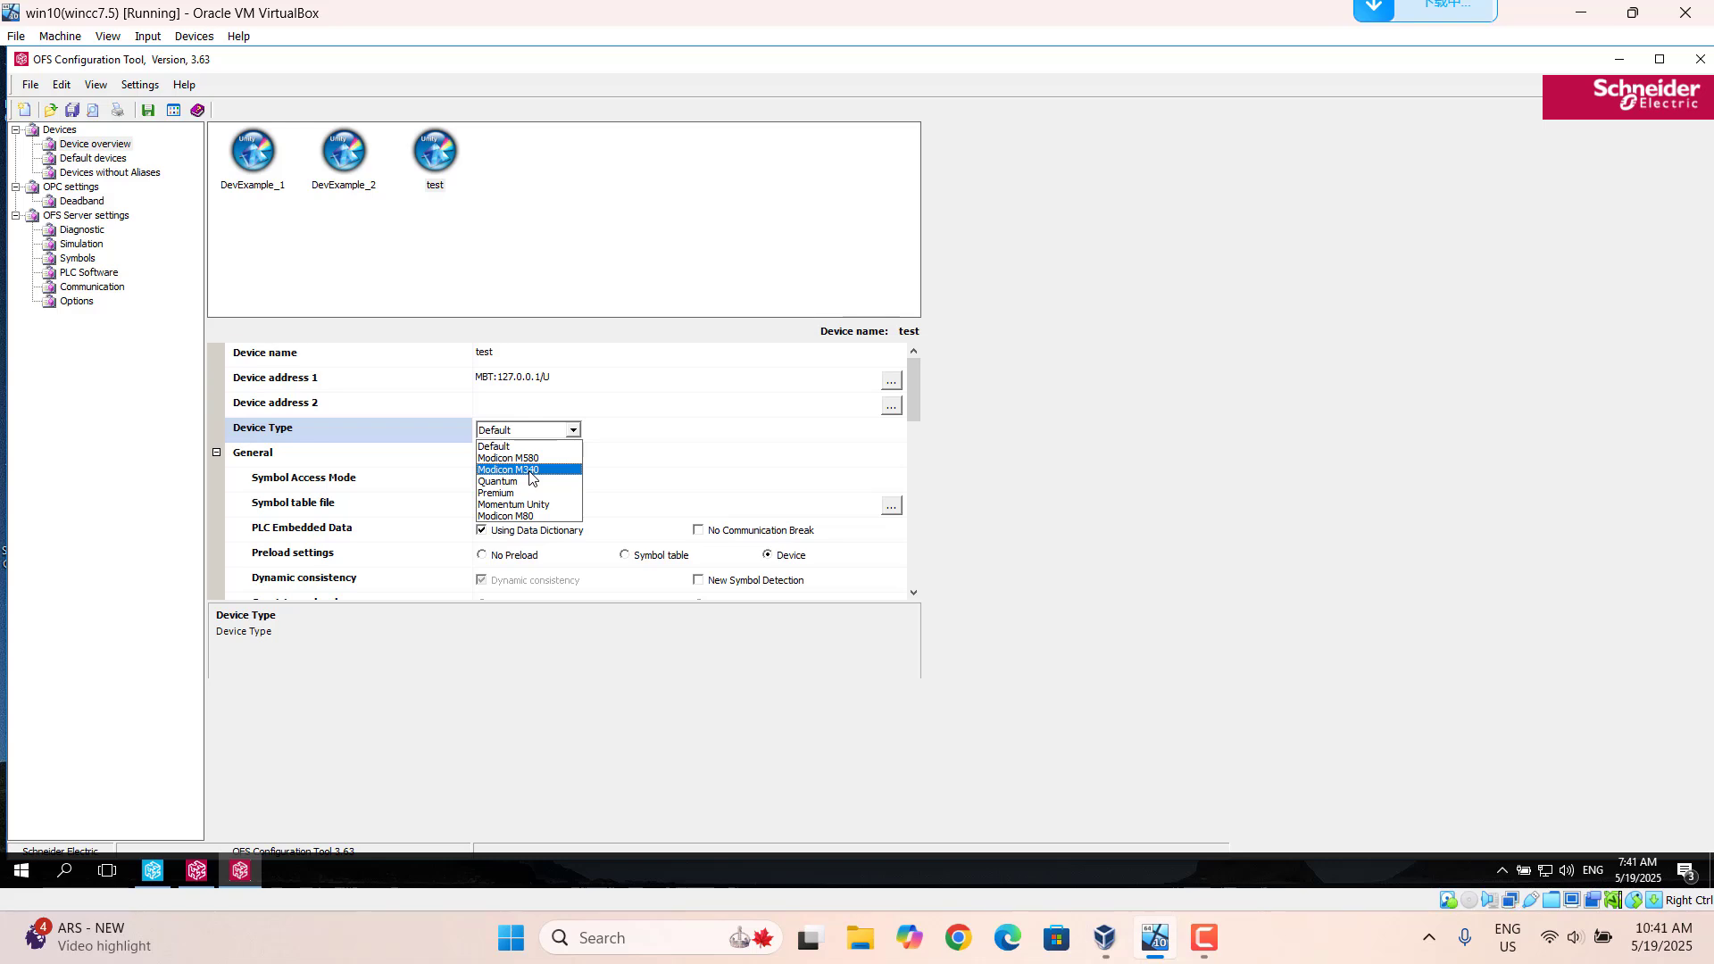
click(529, 470)
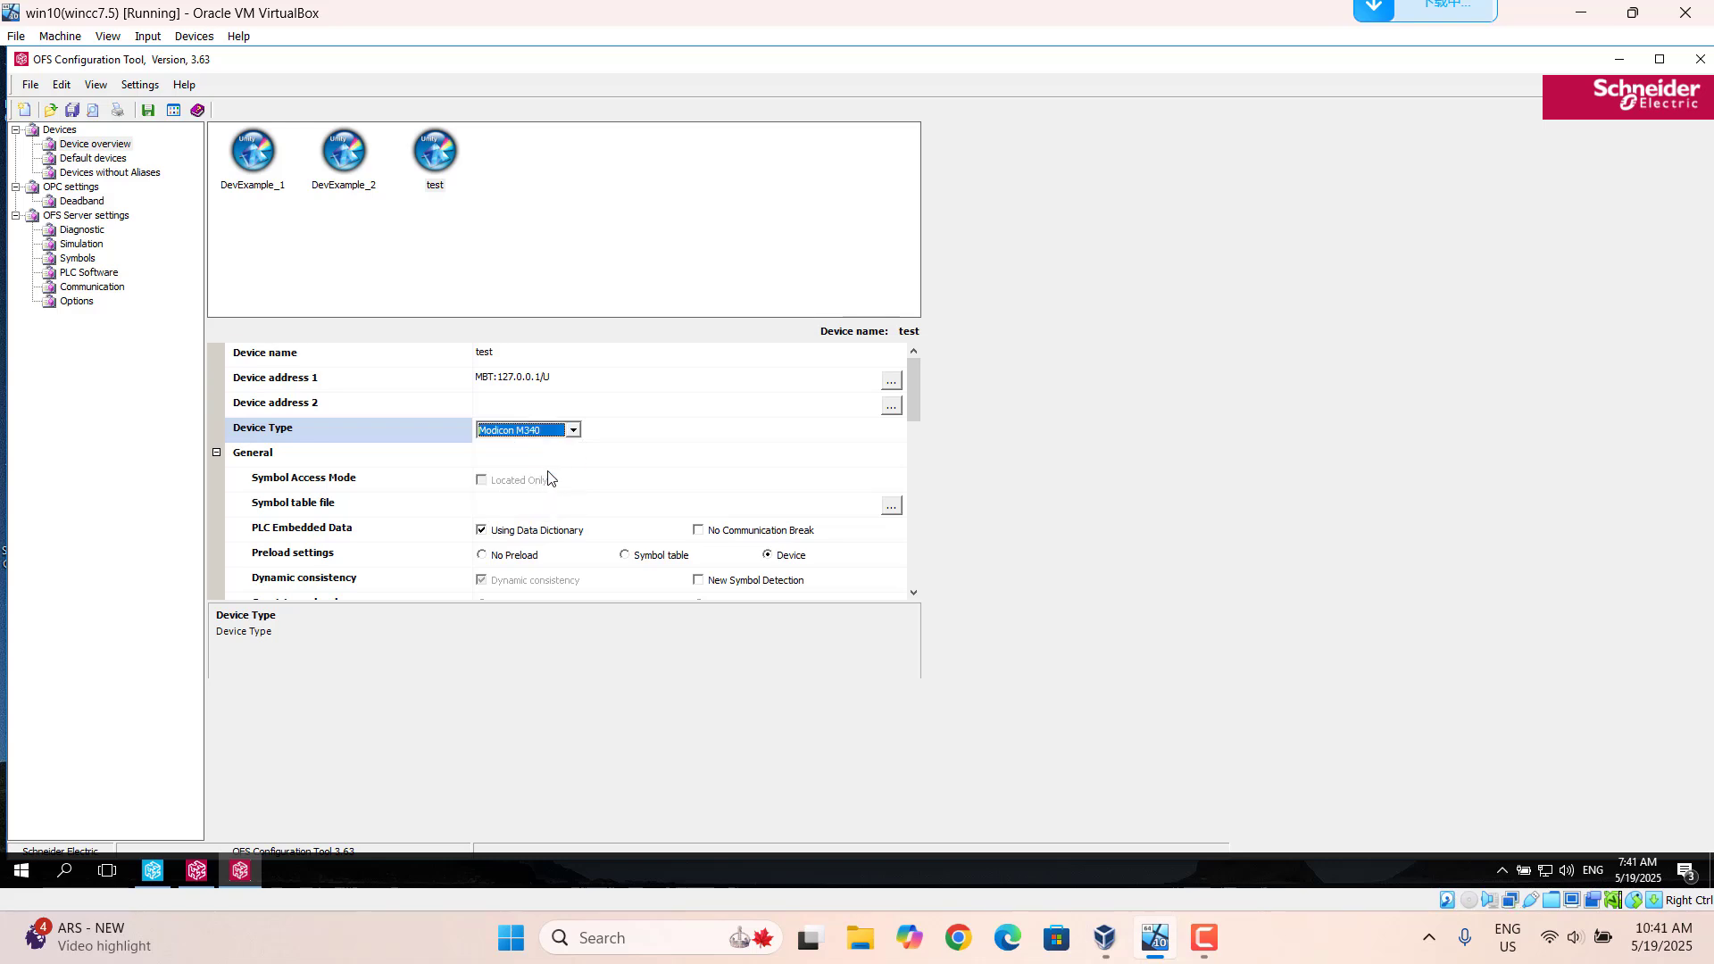
mouse_move(700, 535)
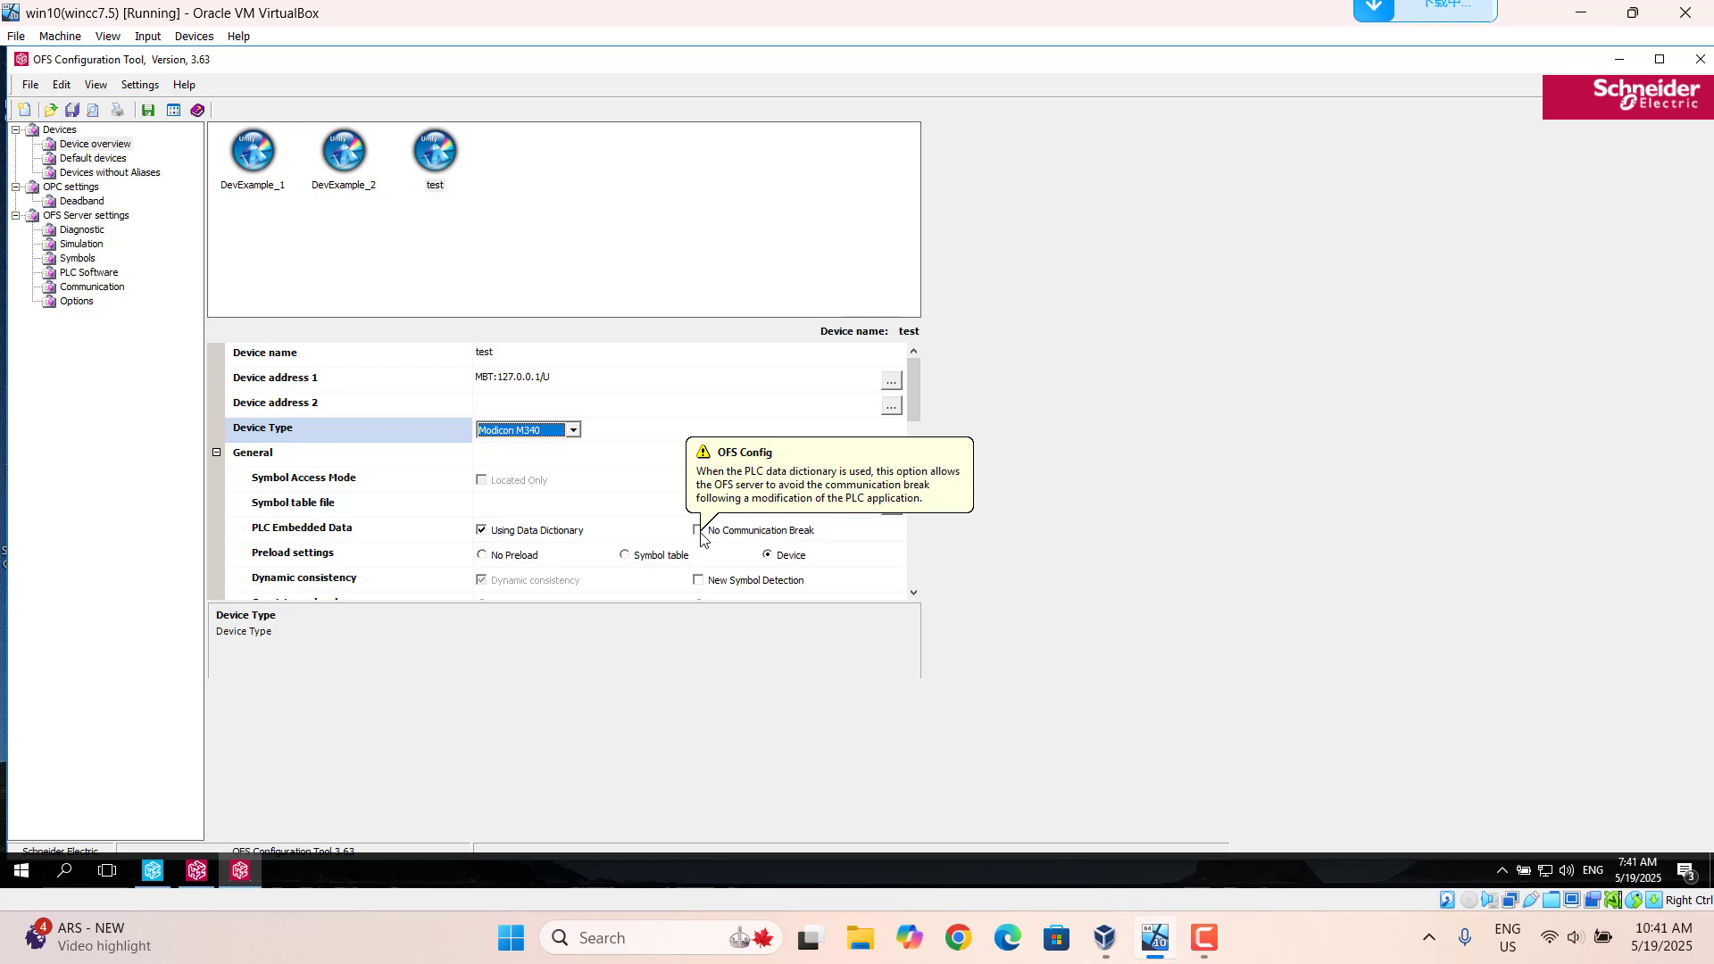
click(698, 530)
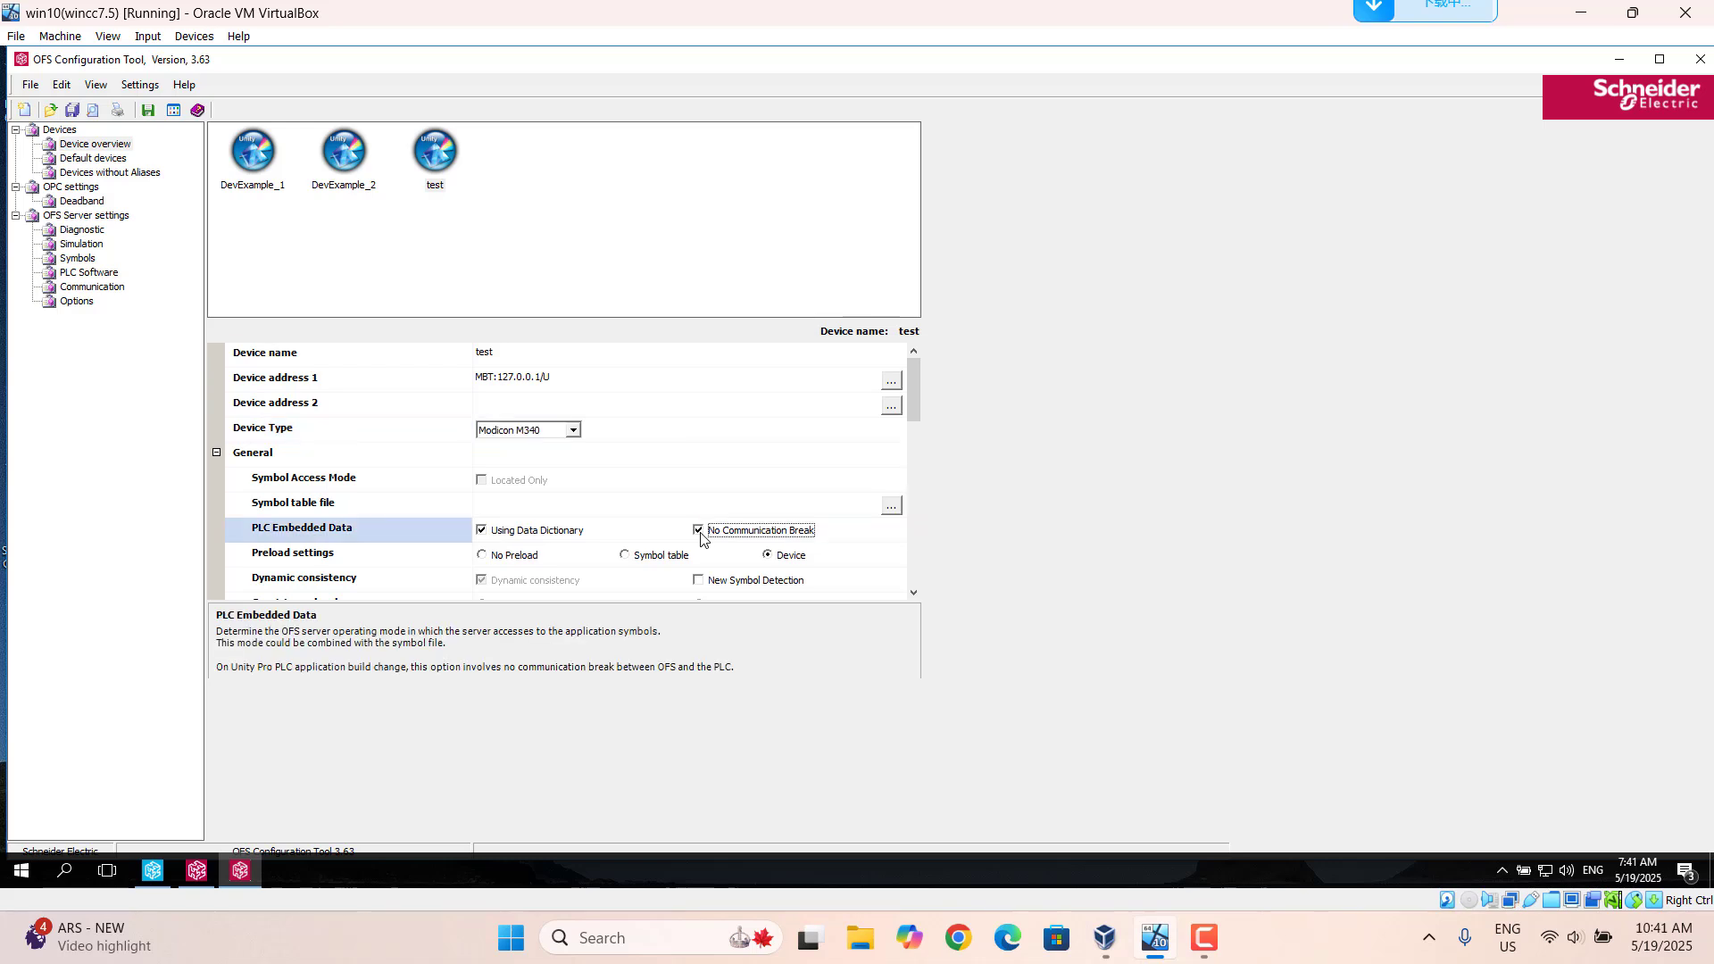
click(148, 111)
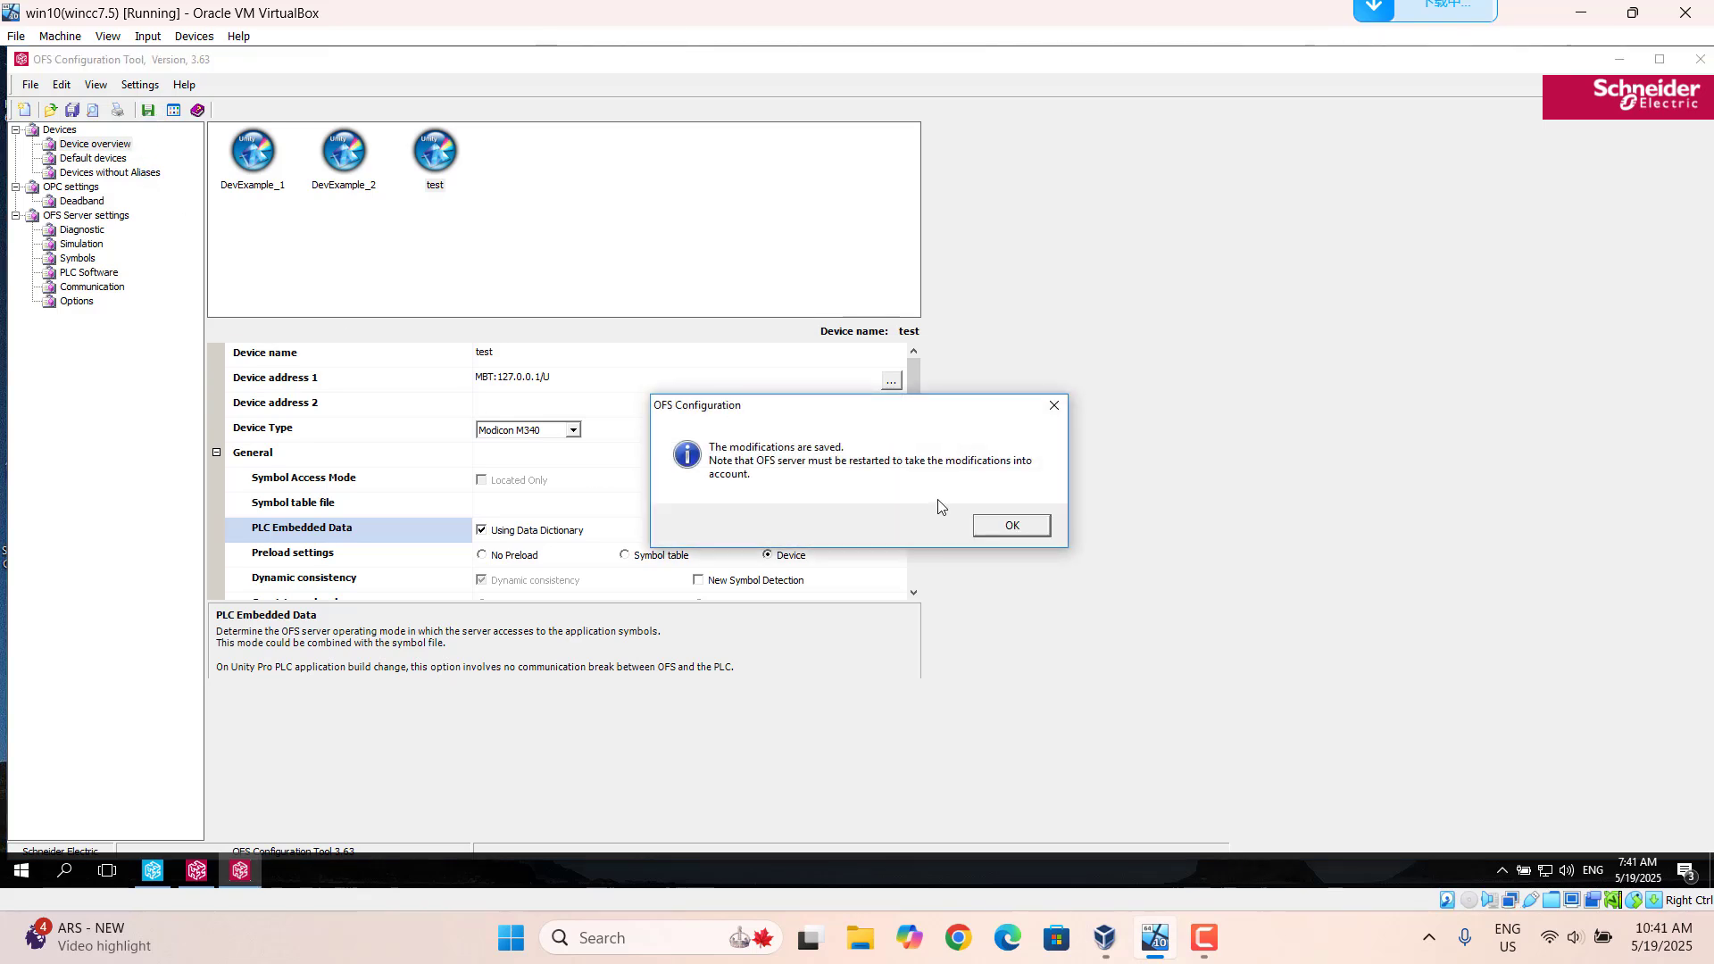
click(1014, 526)
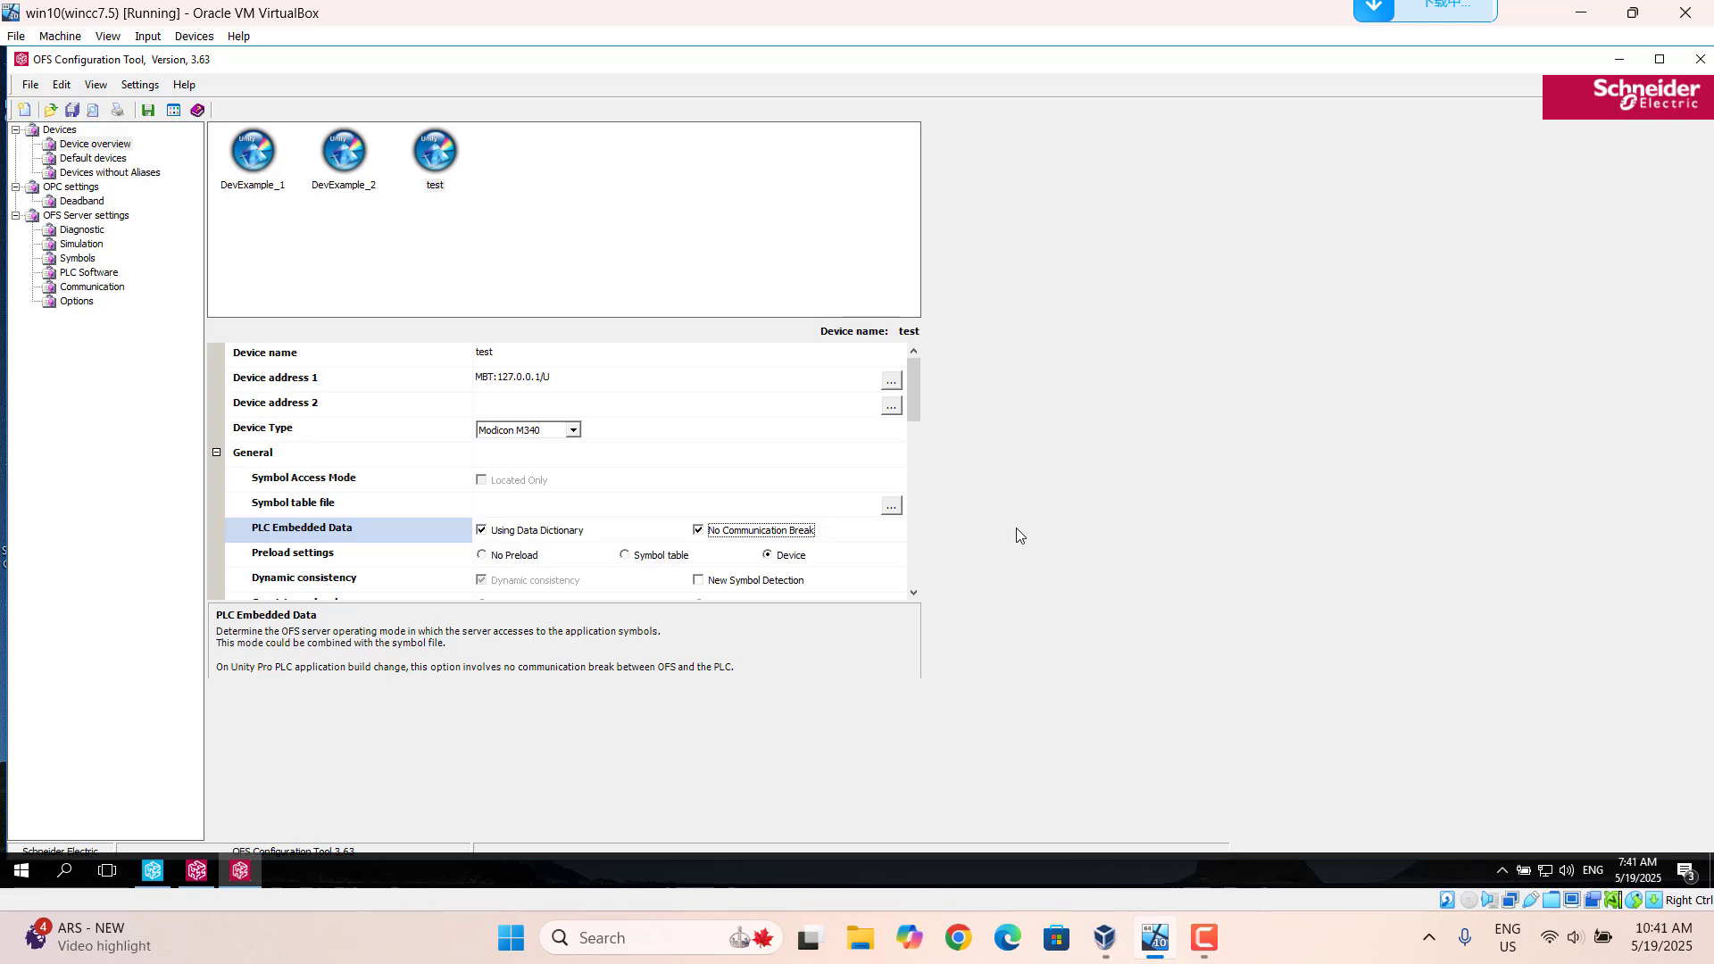
Launch OFS Client on the Schneider-Aut.OFS server and create a group named GRP1 with a 1000 ms update rate
click(1622, 59)
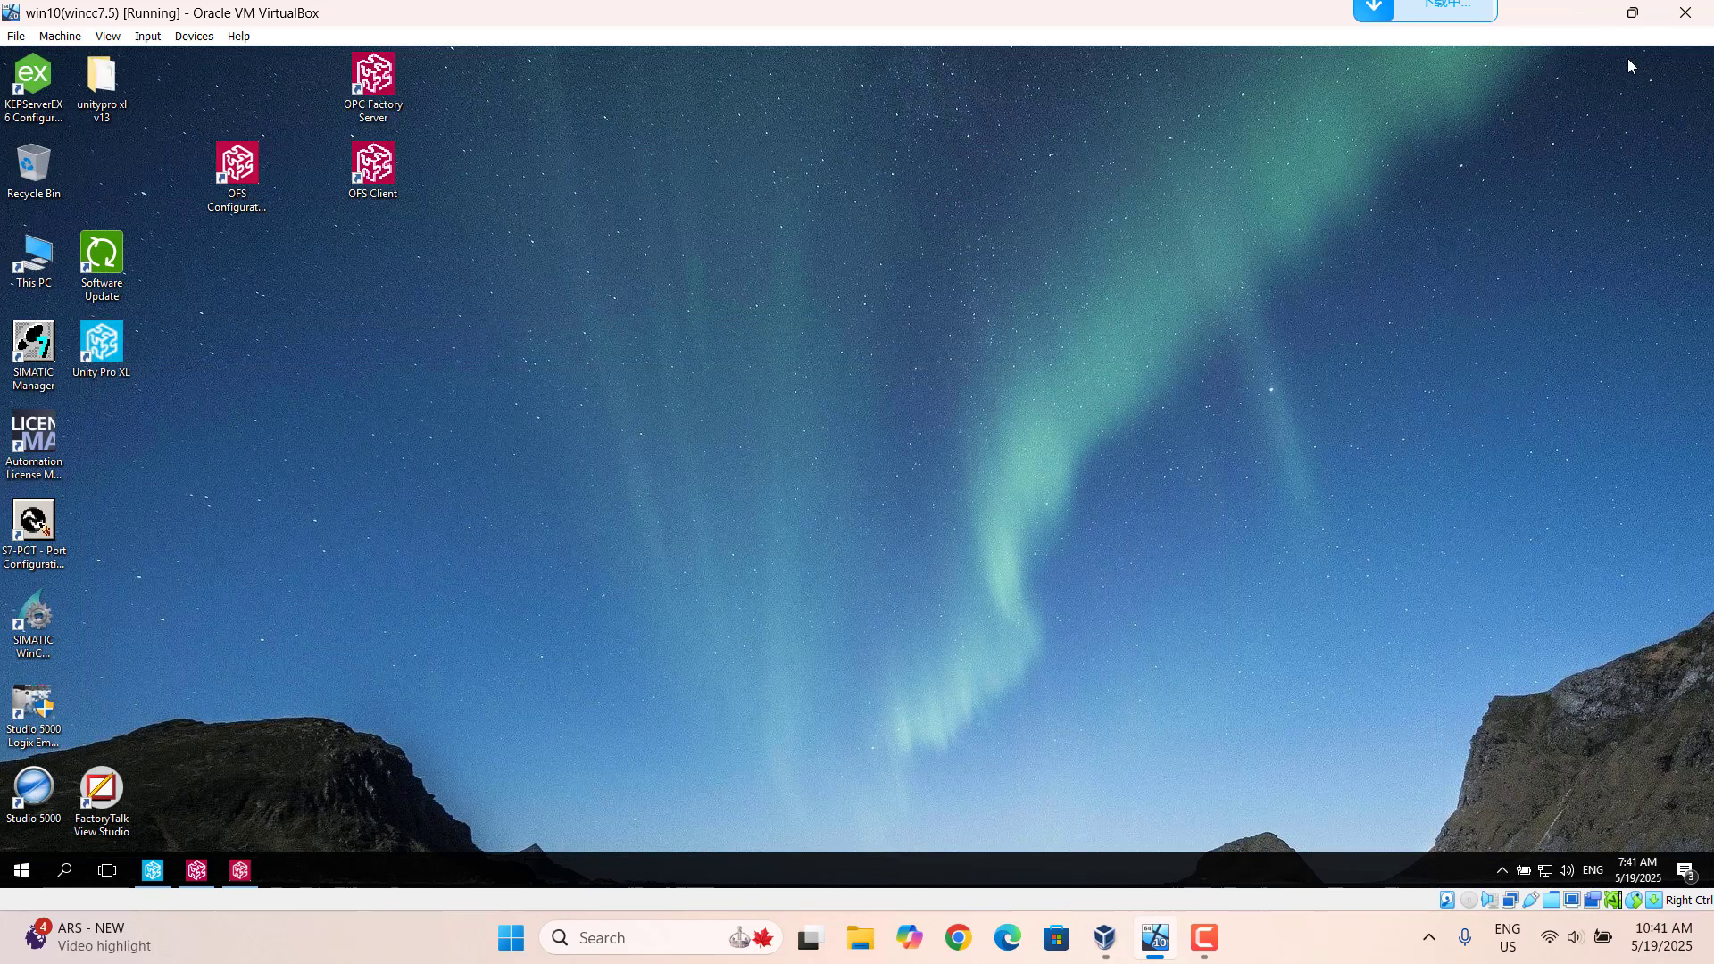
double_click(374, 168)
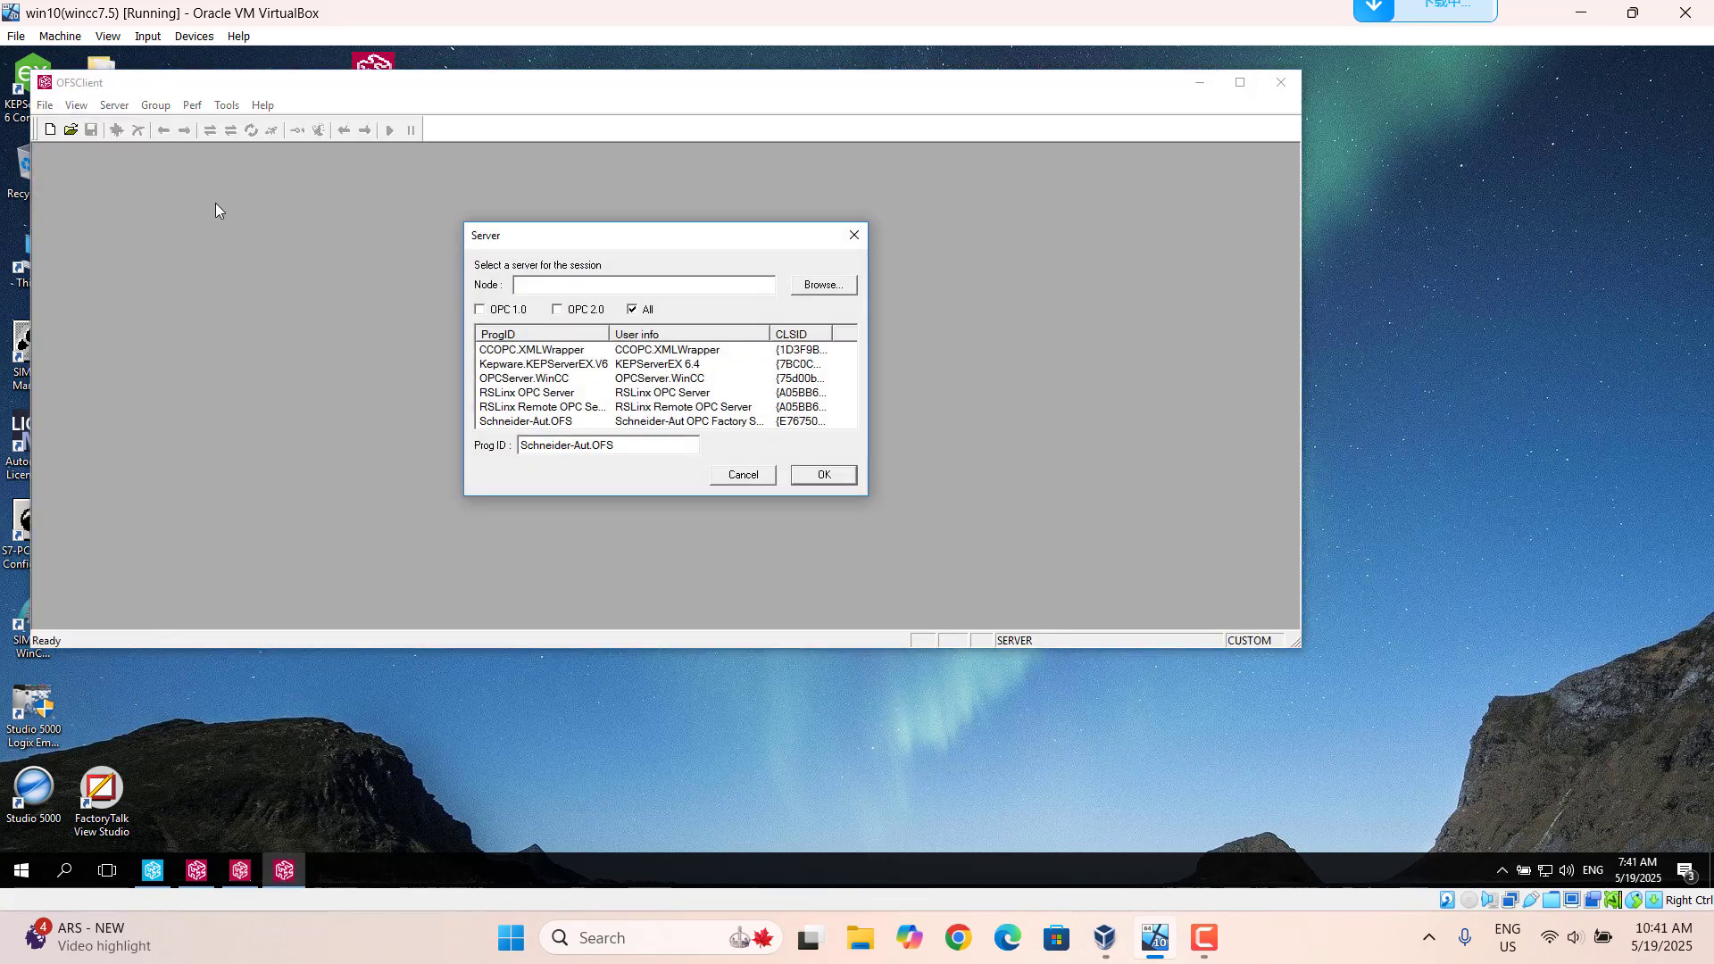
click(521, 425)
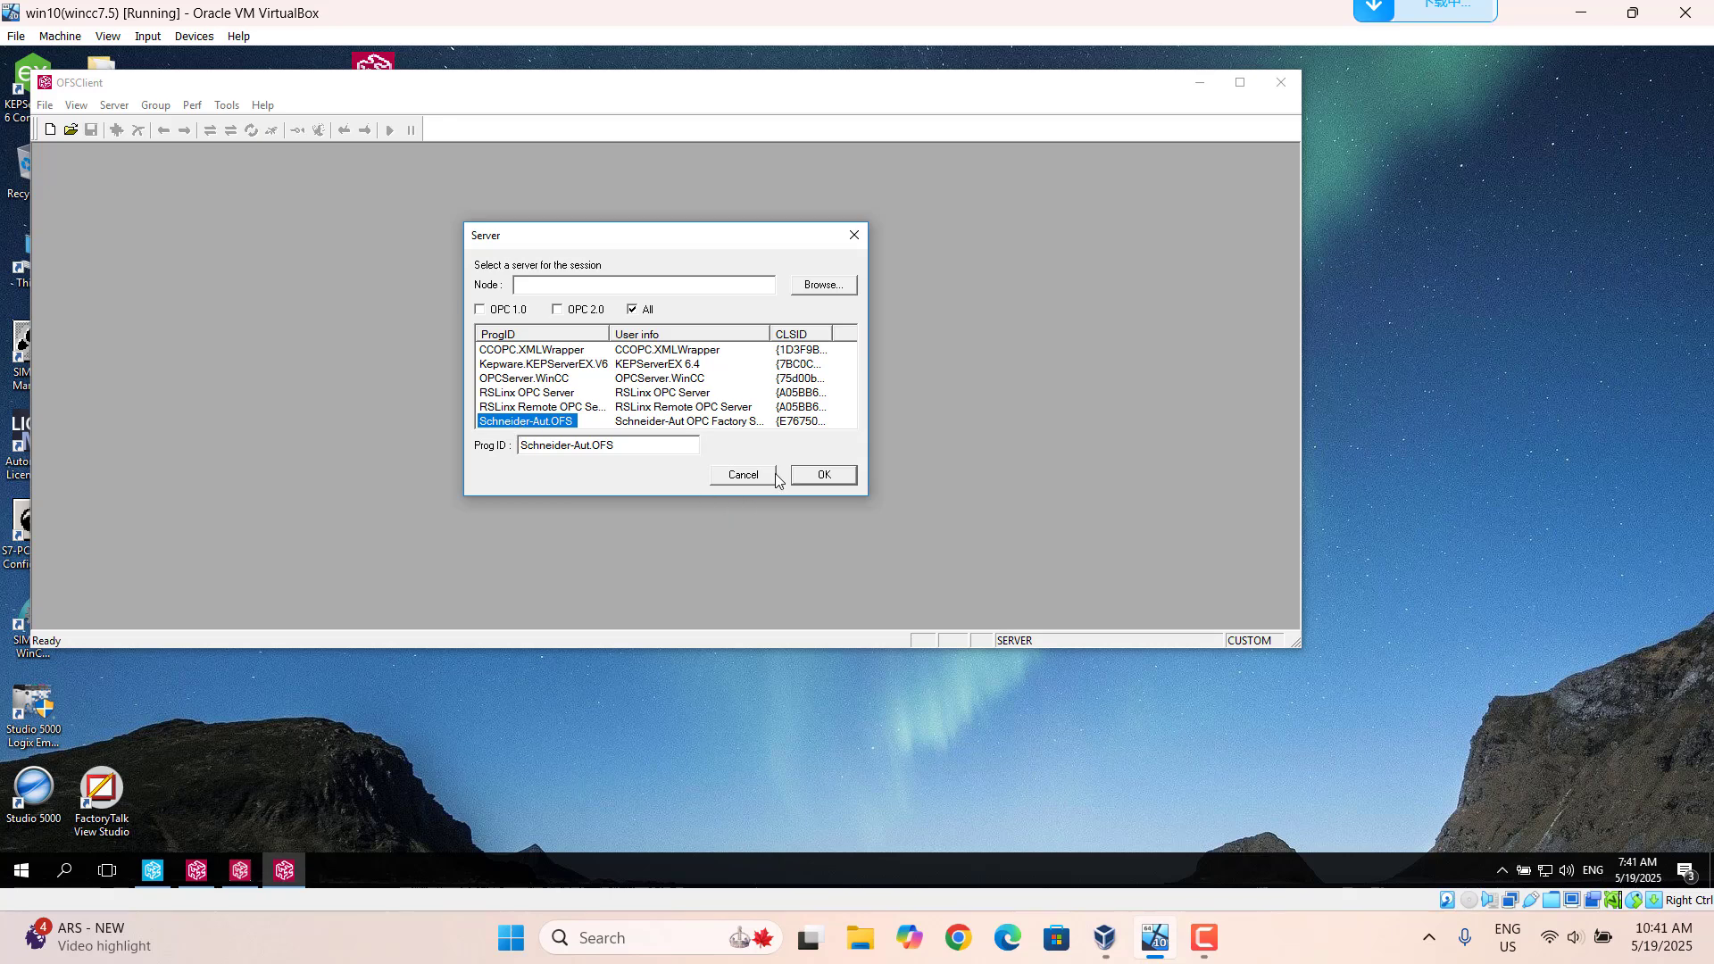
click(822, 474)
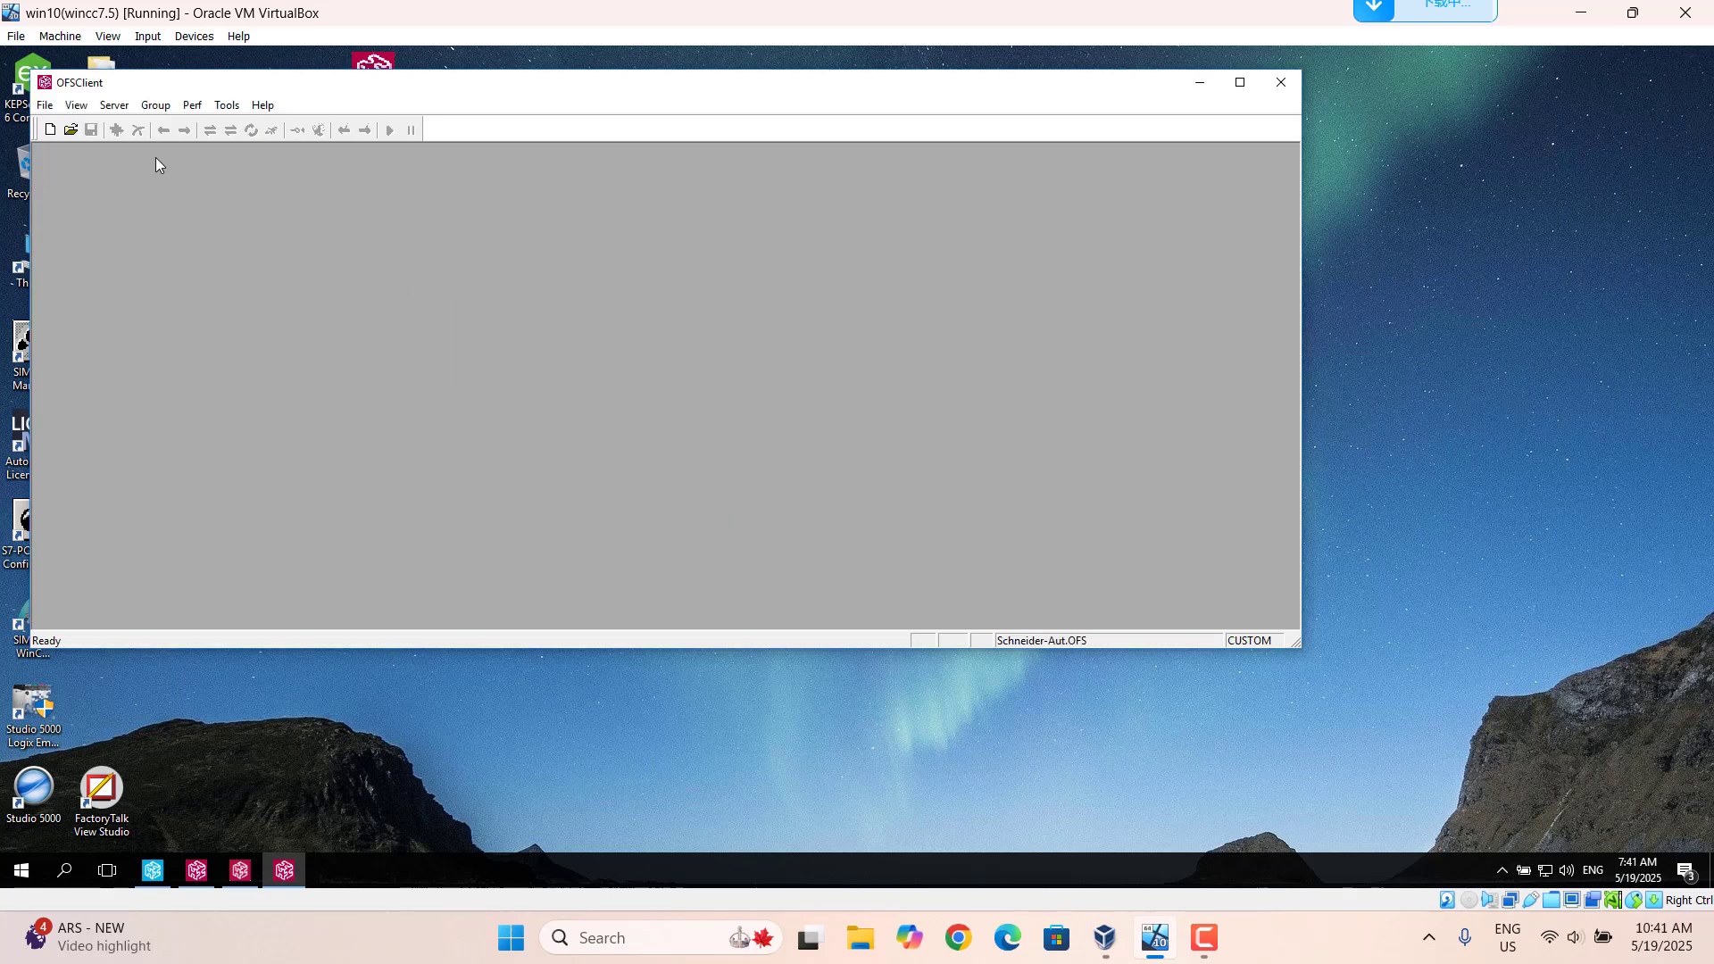
click(50, 130)
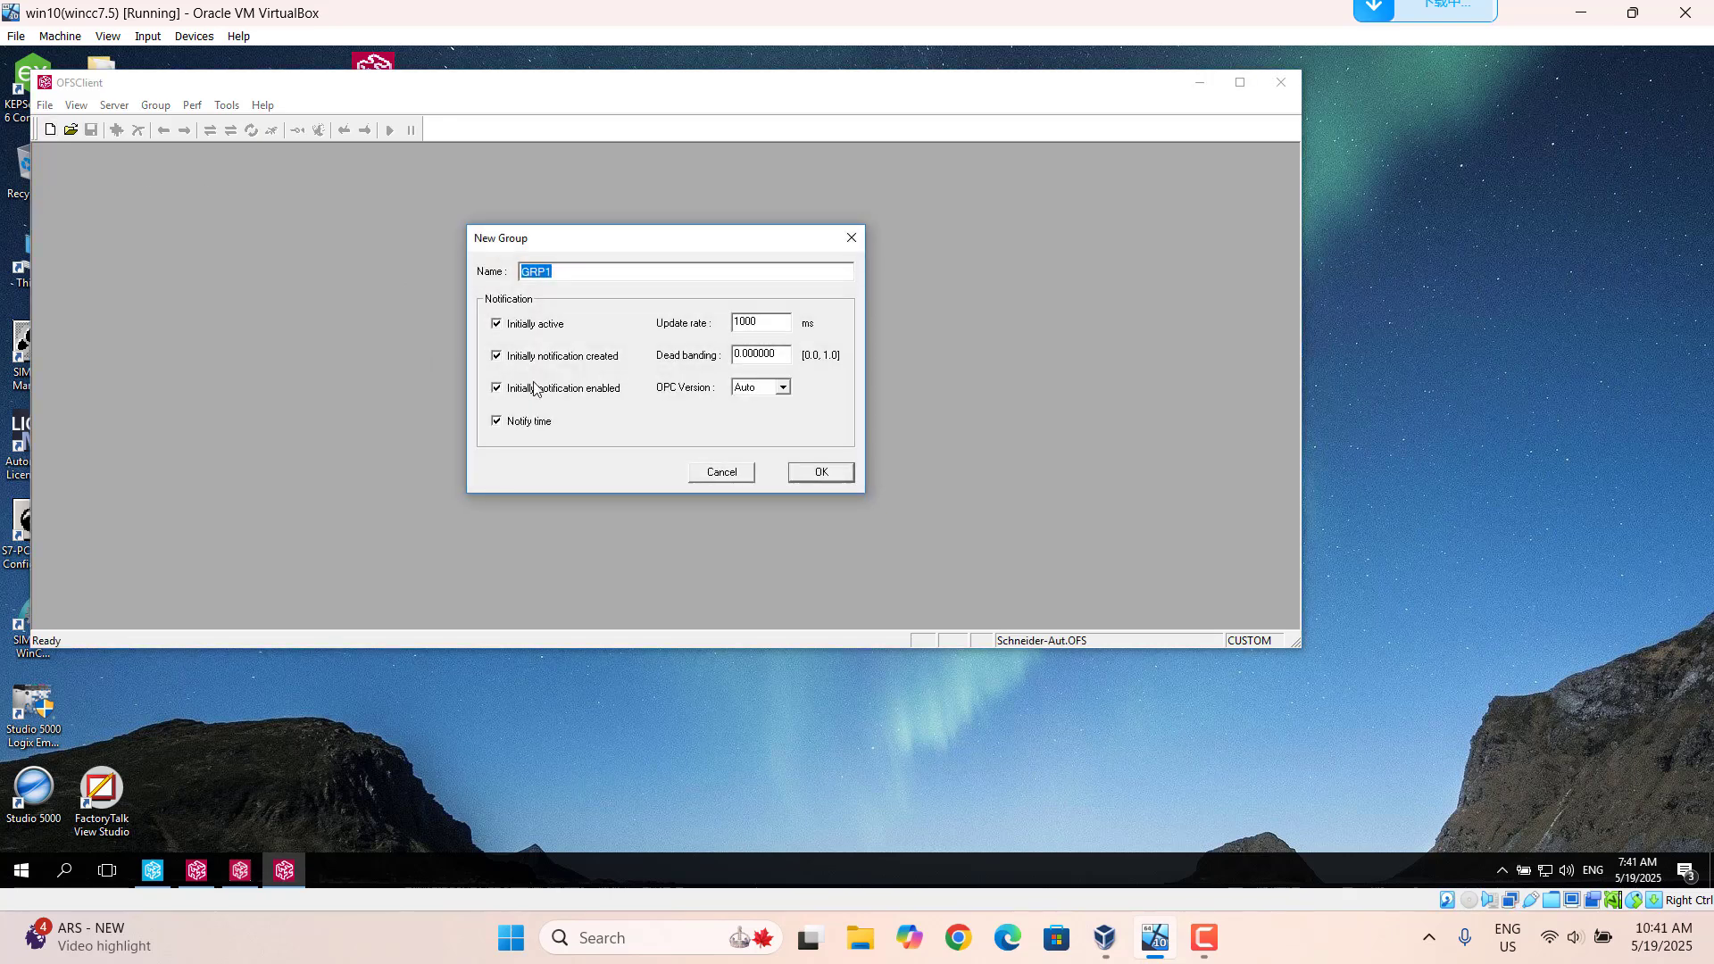
click(809, 473)
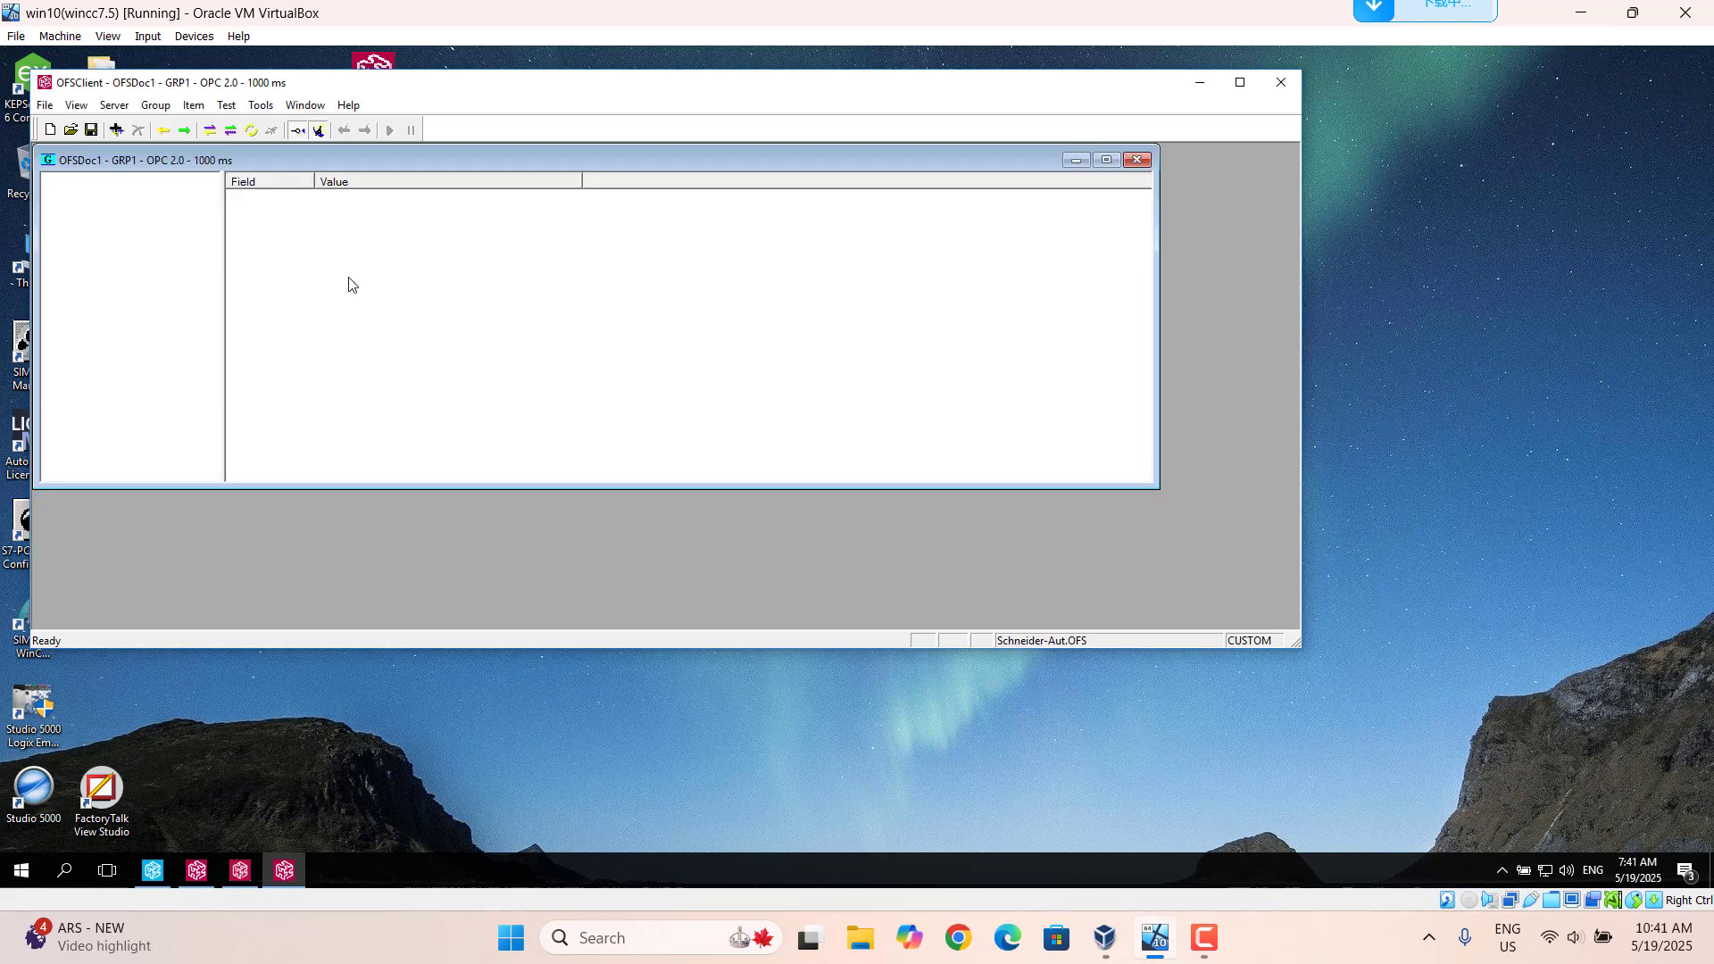
click(117, 131)
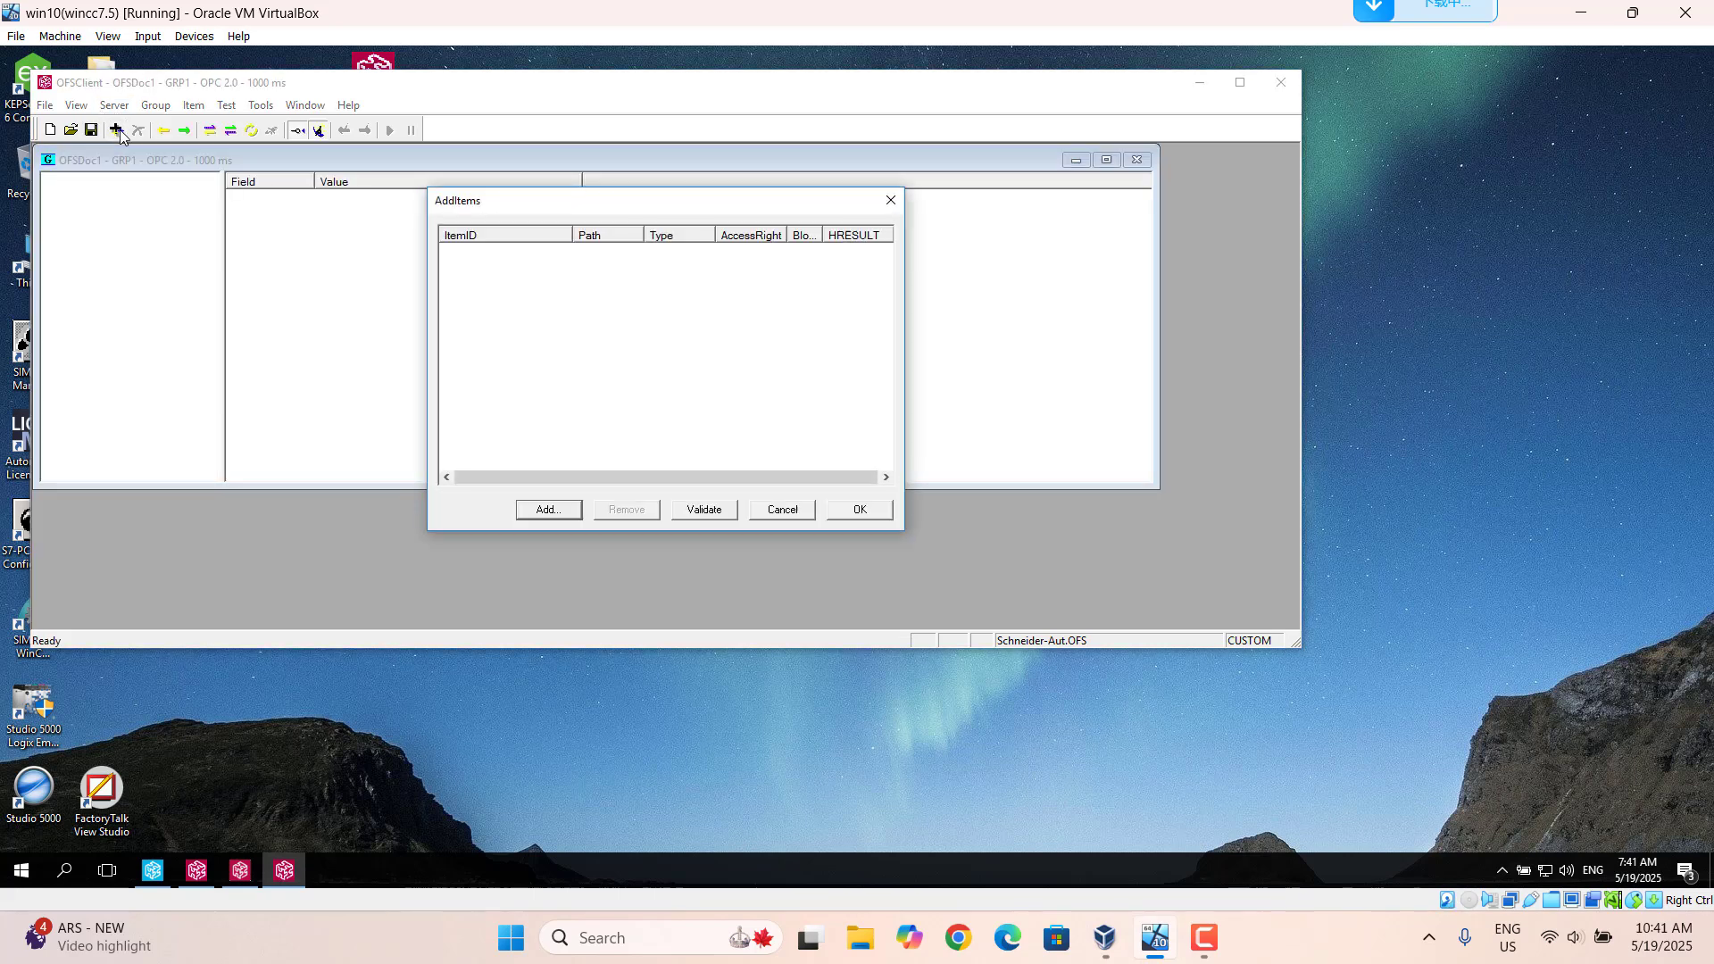
click(545, 512)
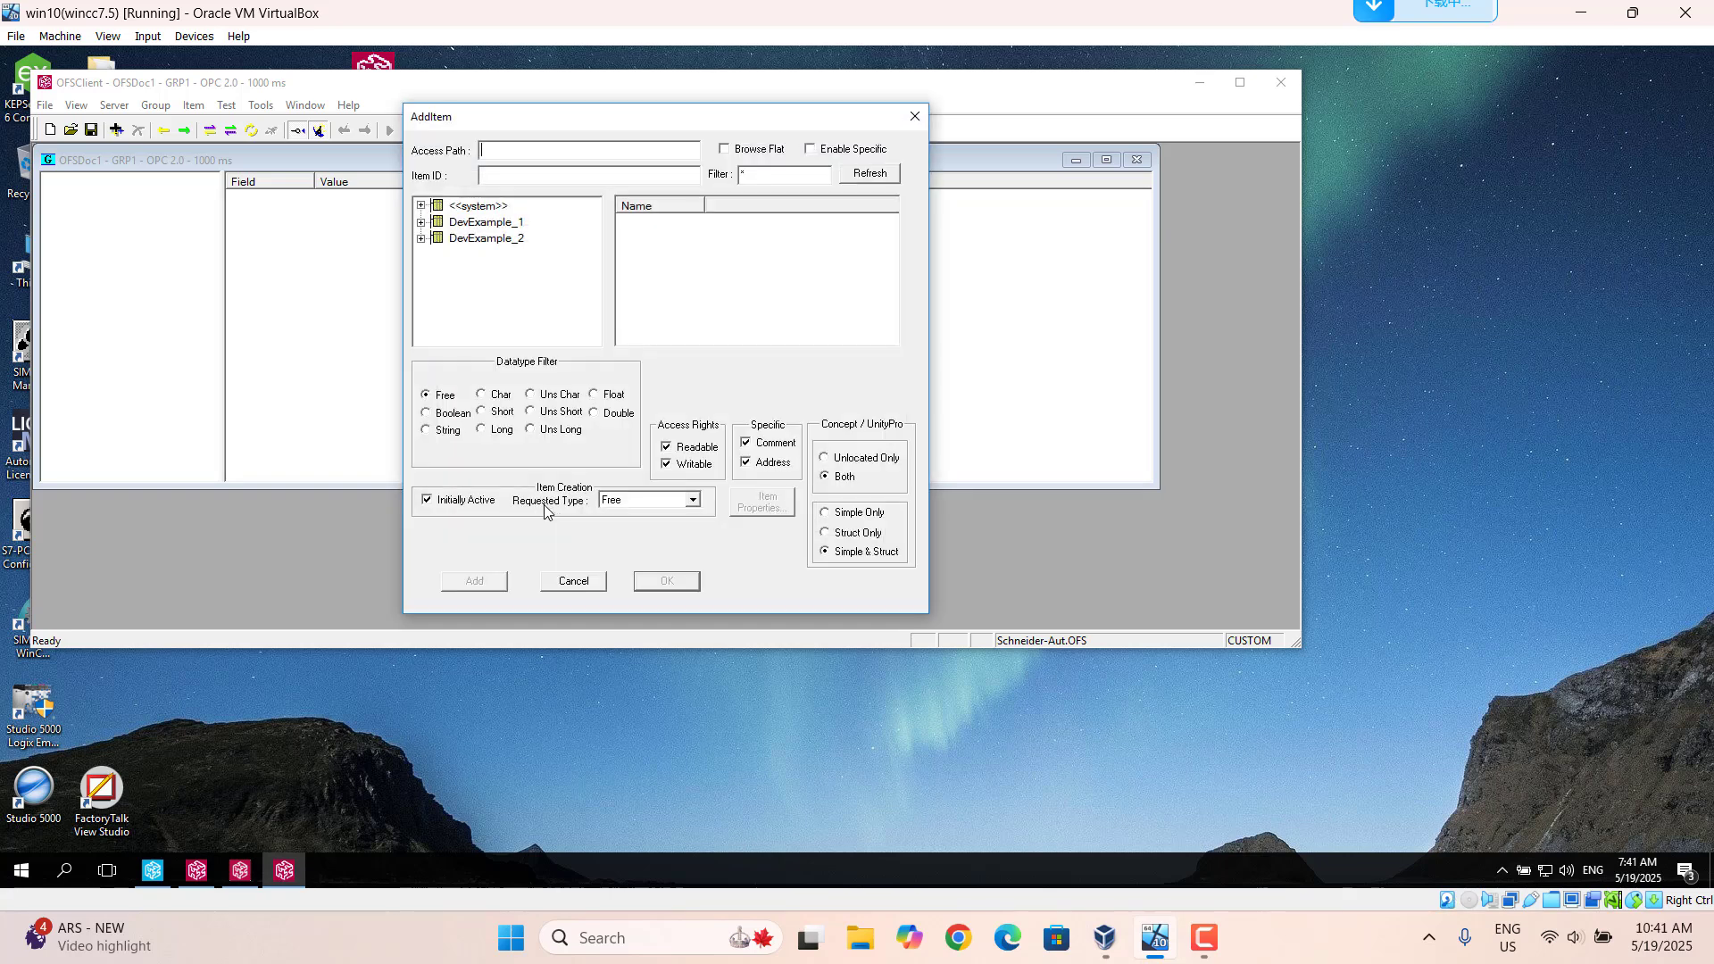
click(420, 241)
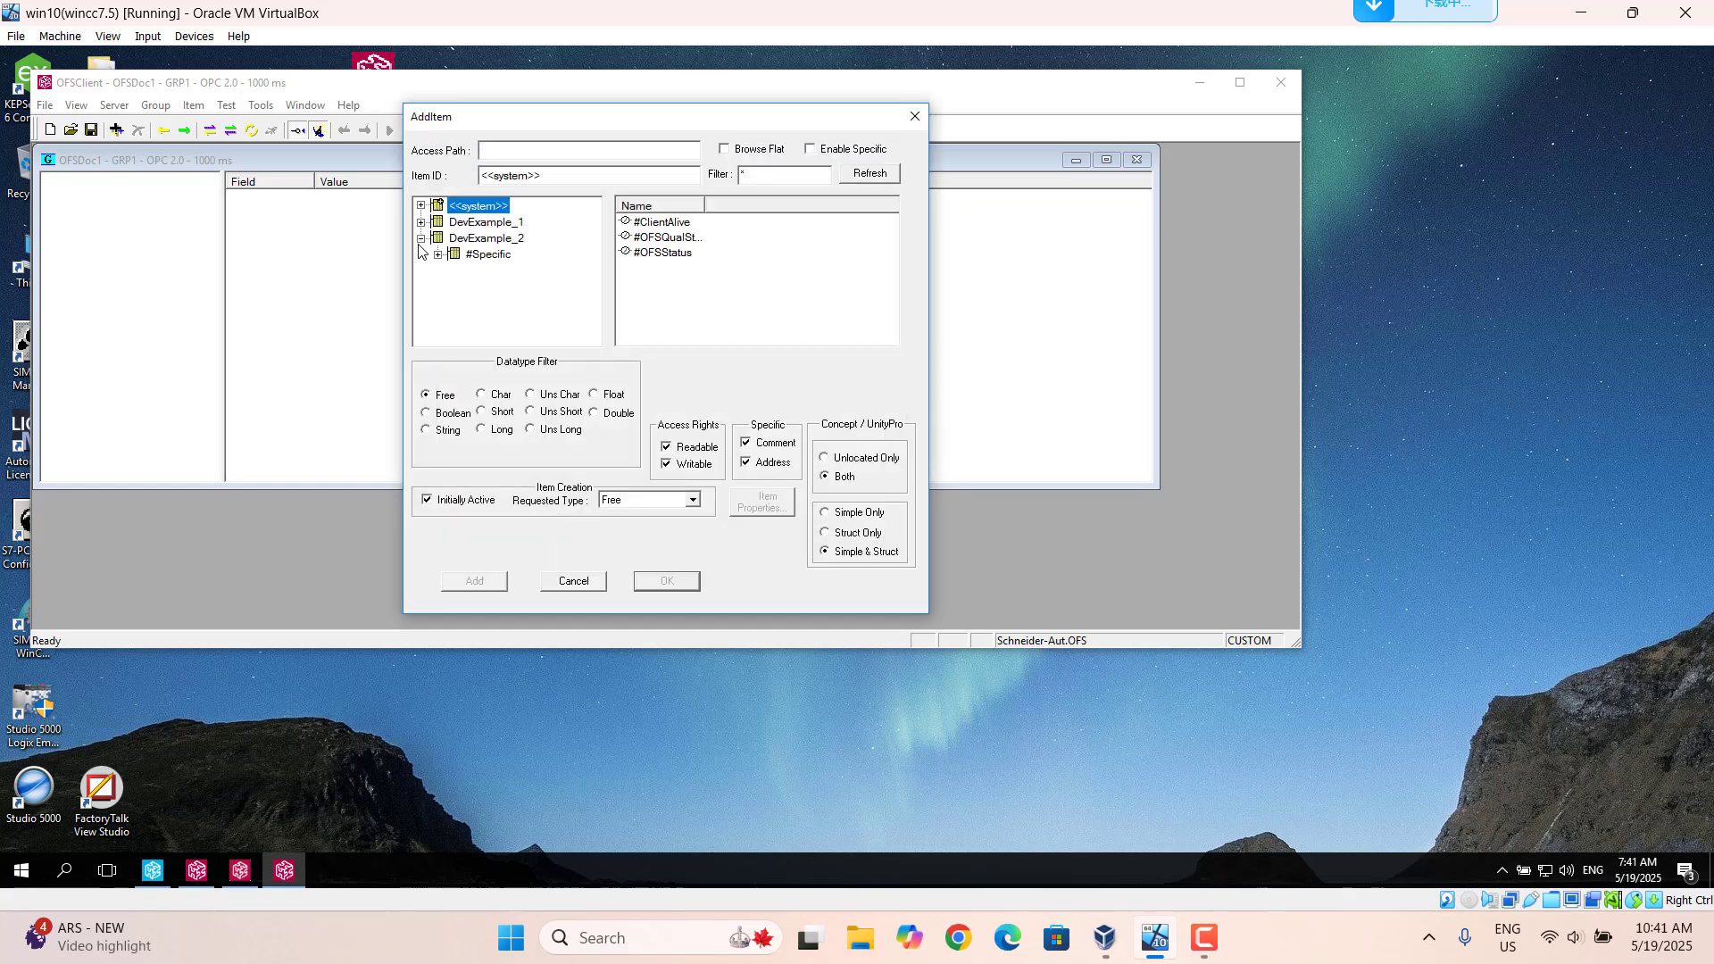
click(572, 582)
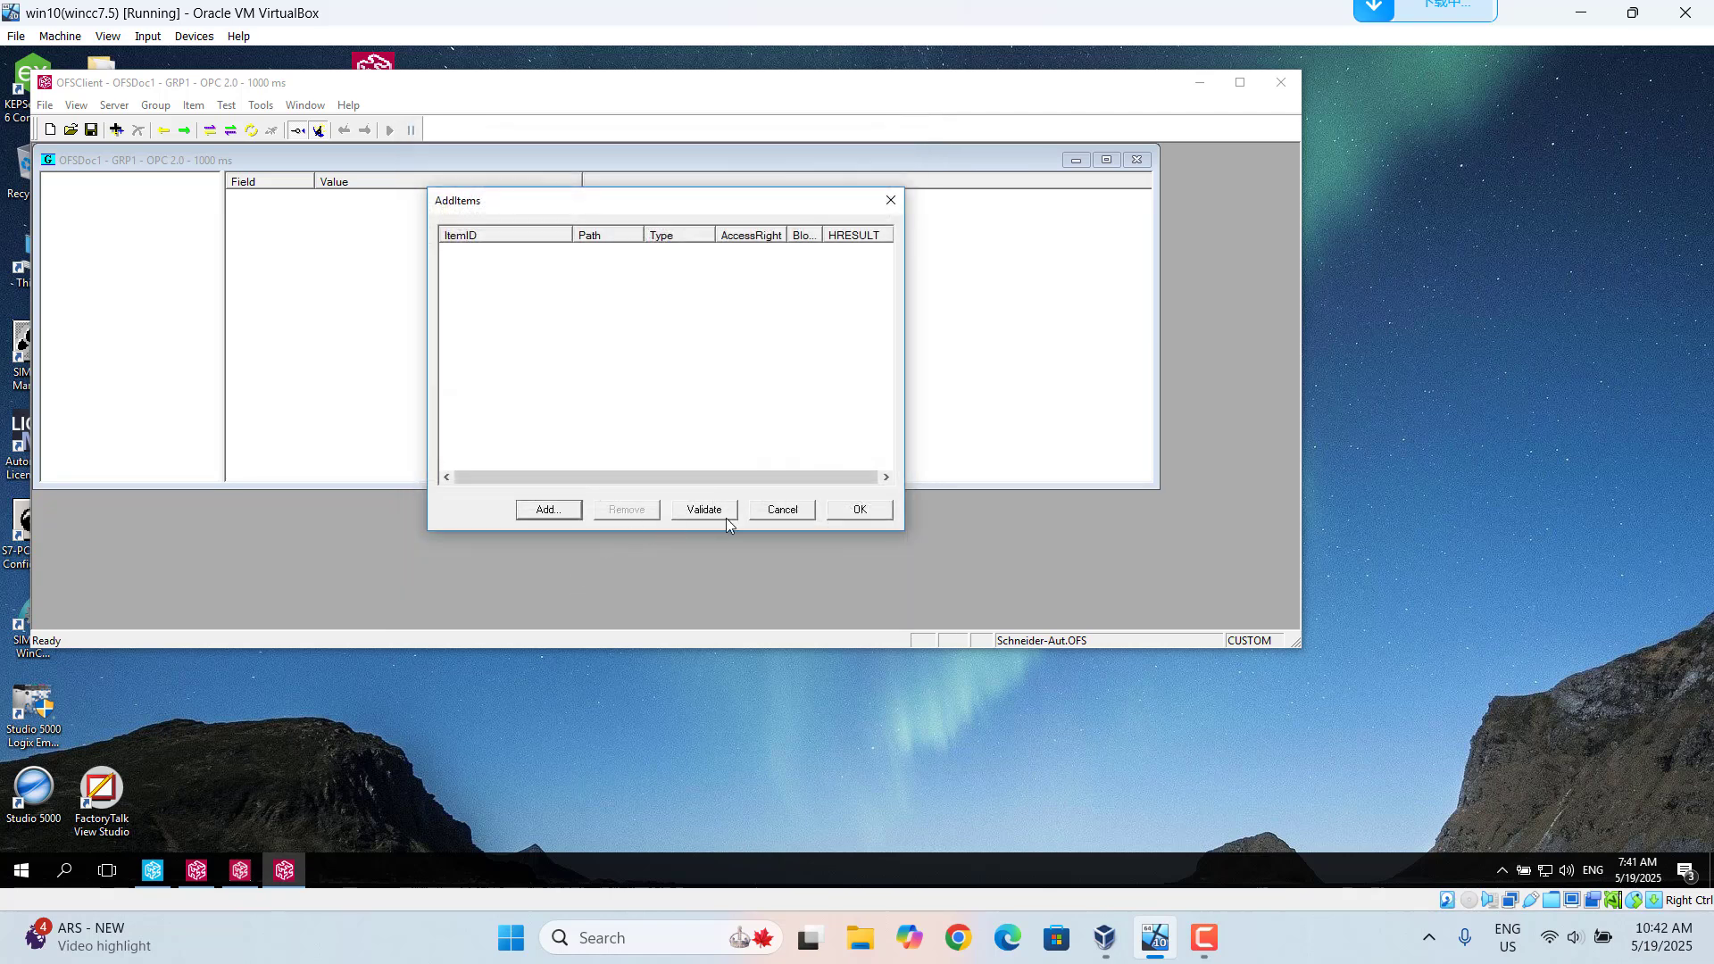
click(782, 510)
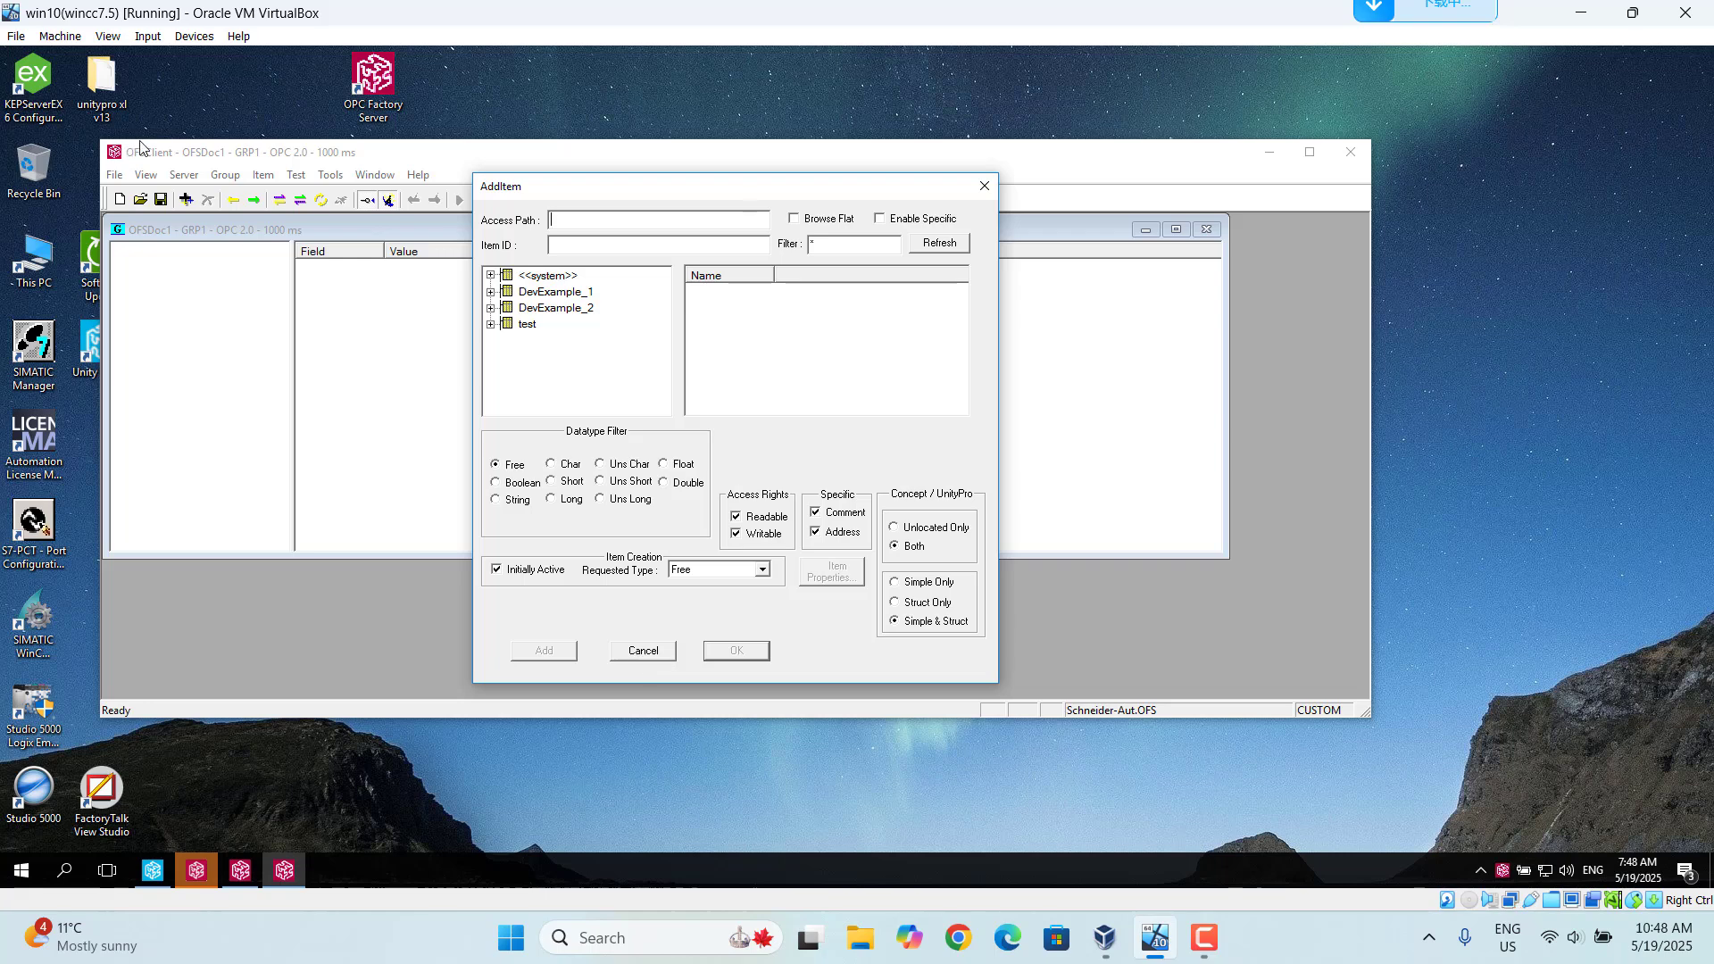
Add the test device's coil, start and stop variables to the group as items, and validate the item list
click(491, 325)
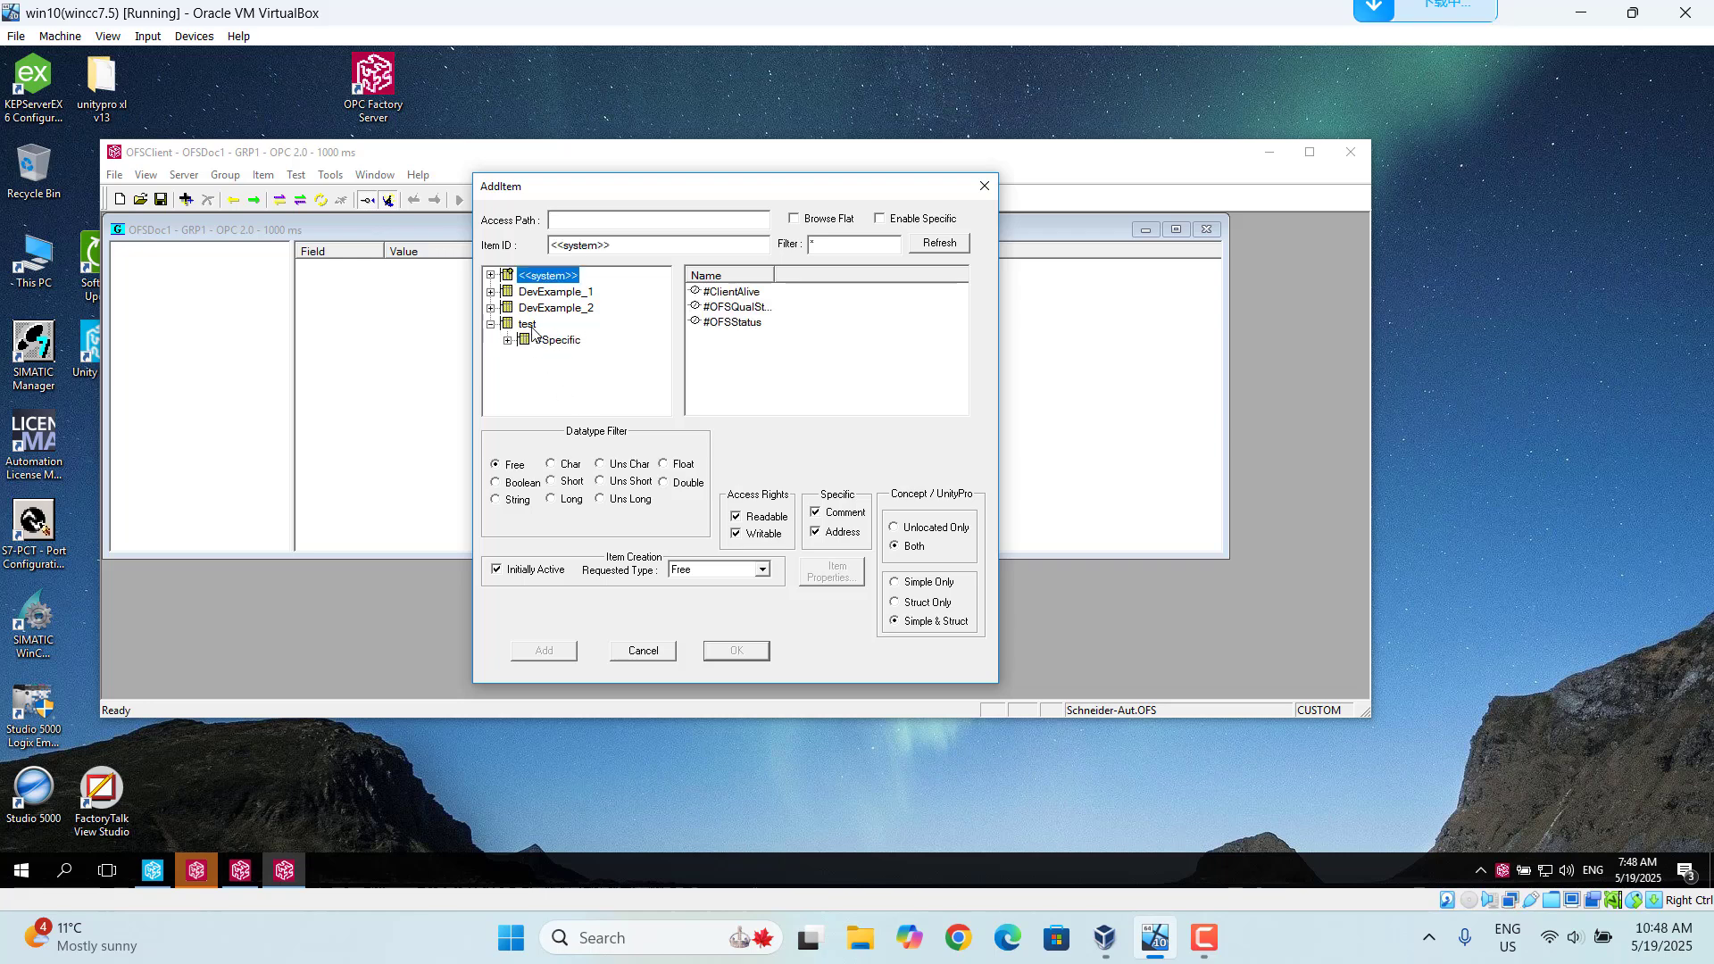
click(528, 325)
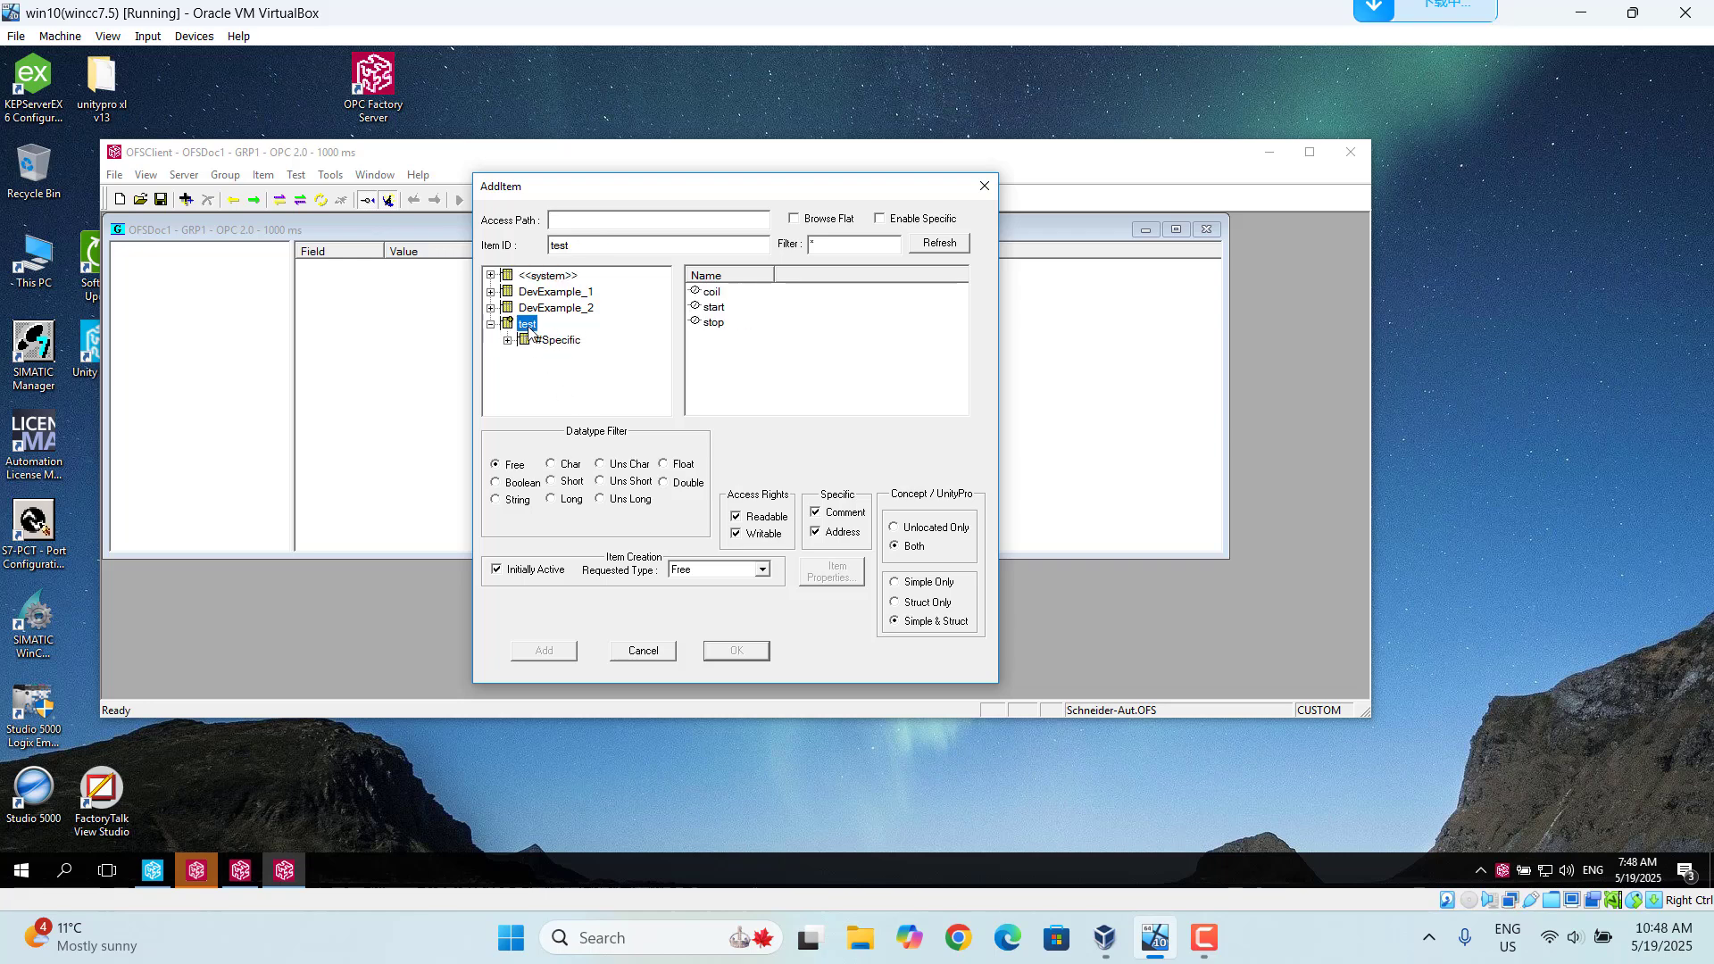
click(714, 294)
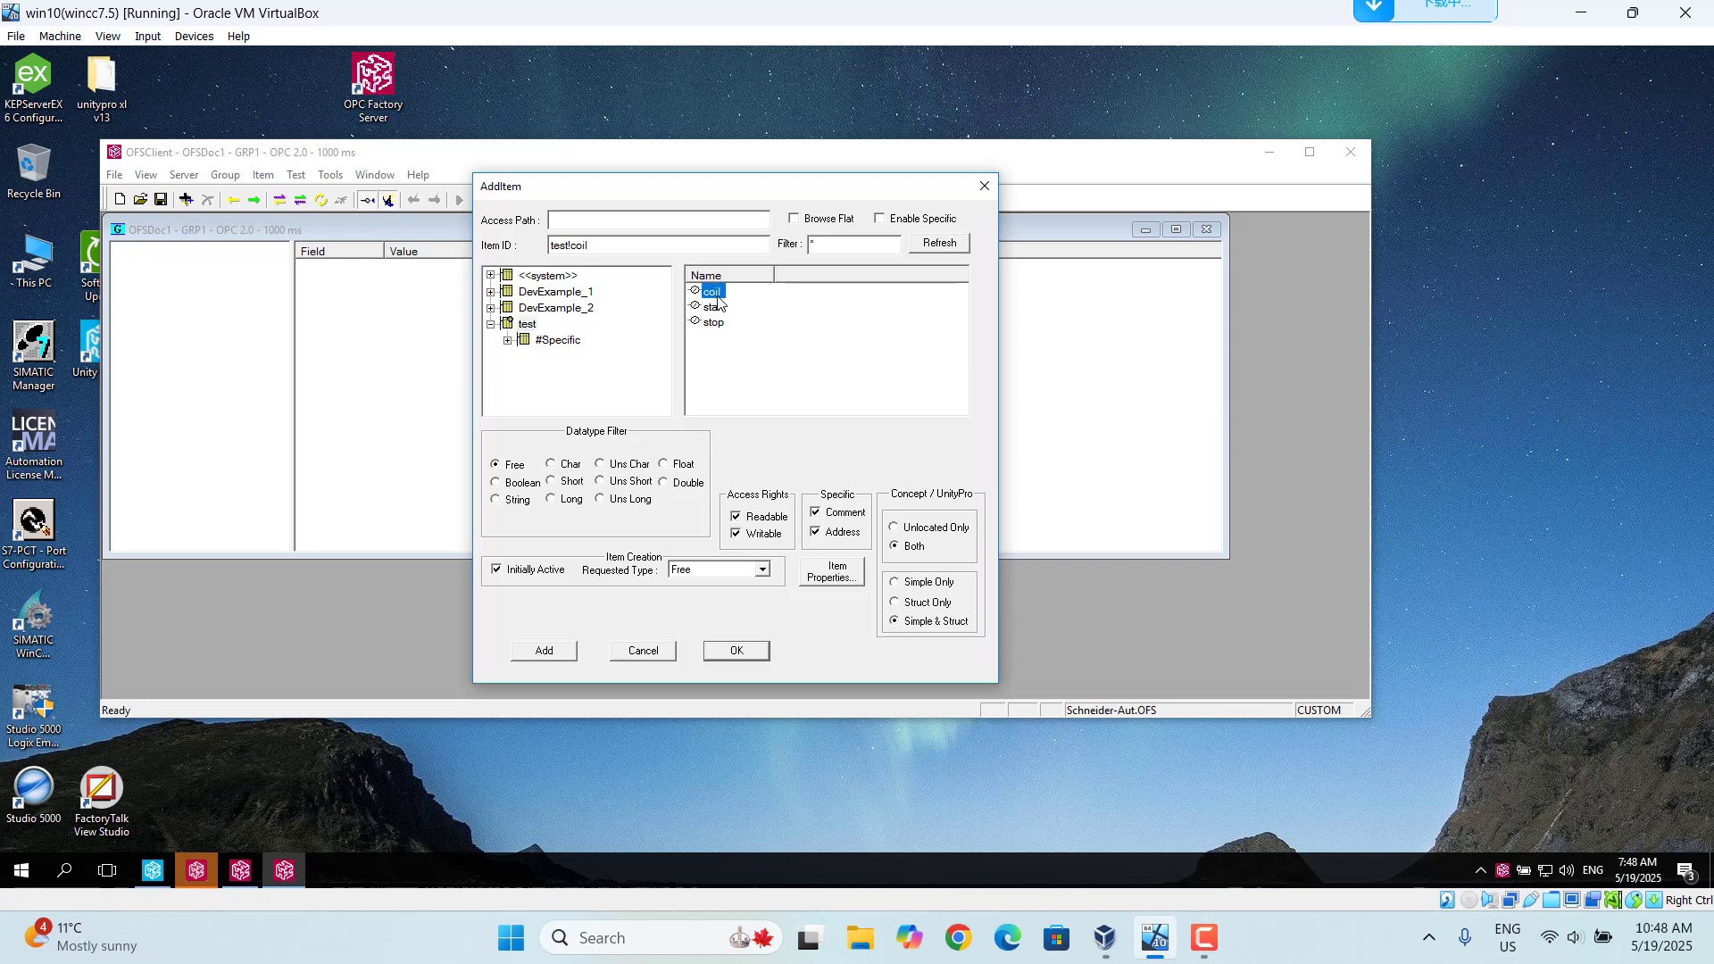
click(546, 651)
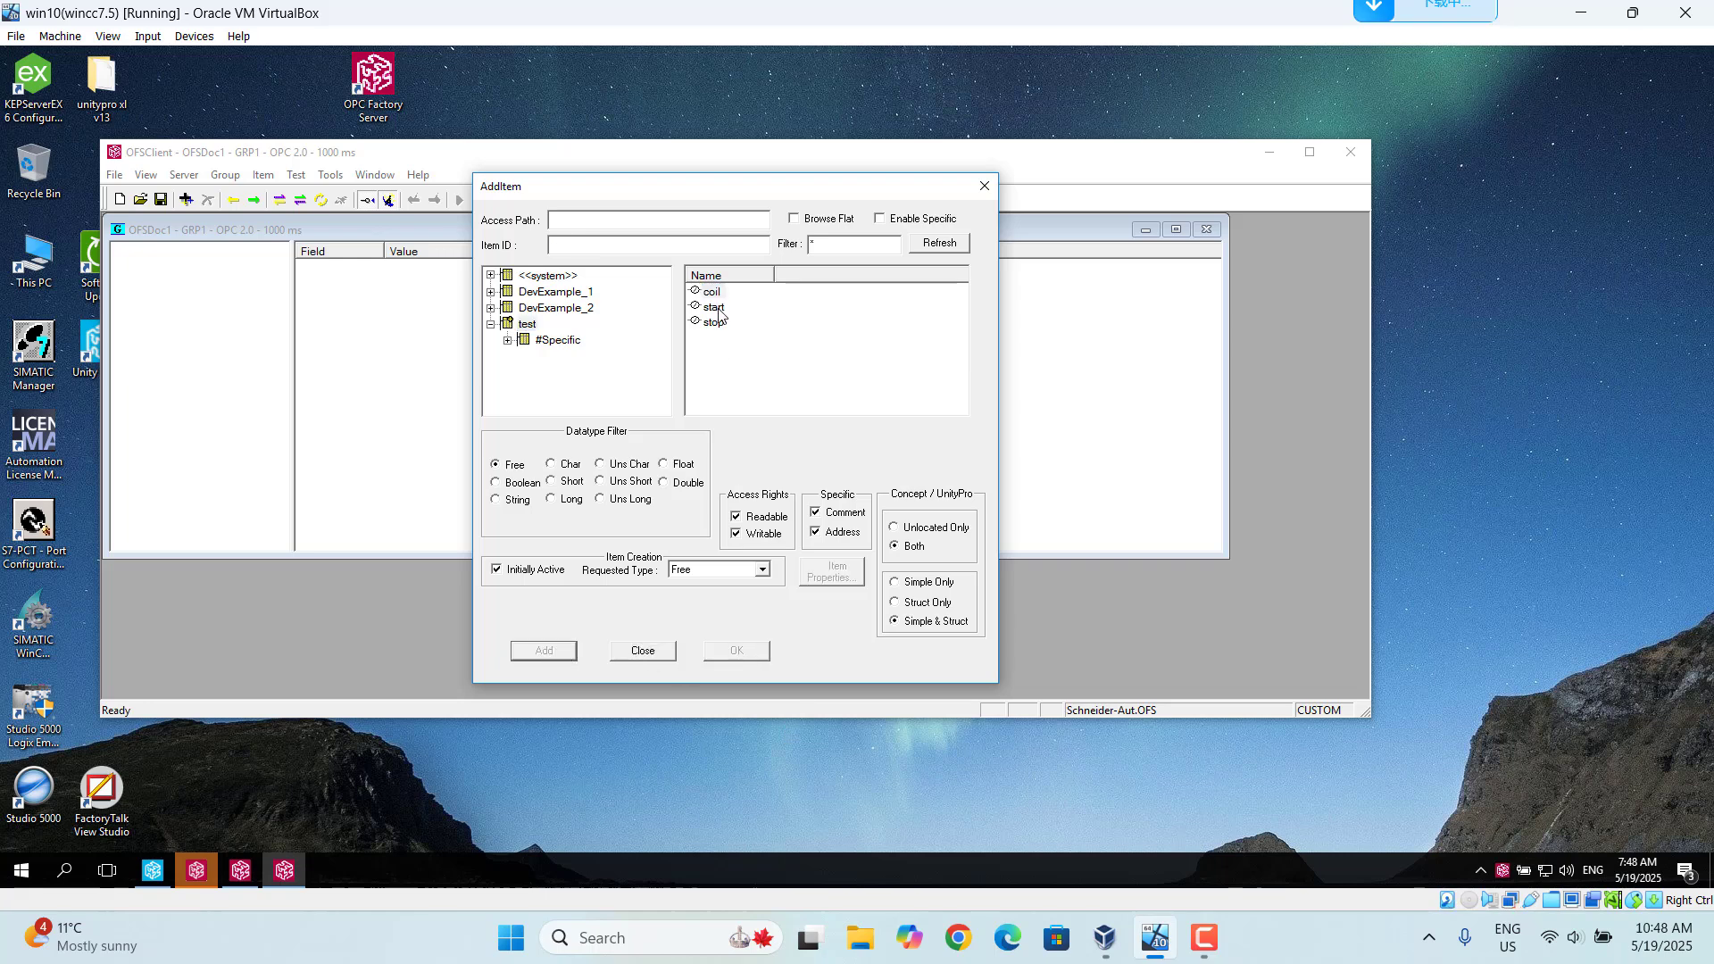
click(716, 308)
click(555, 651)
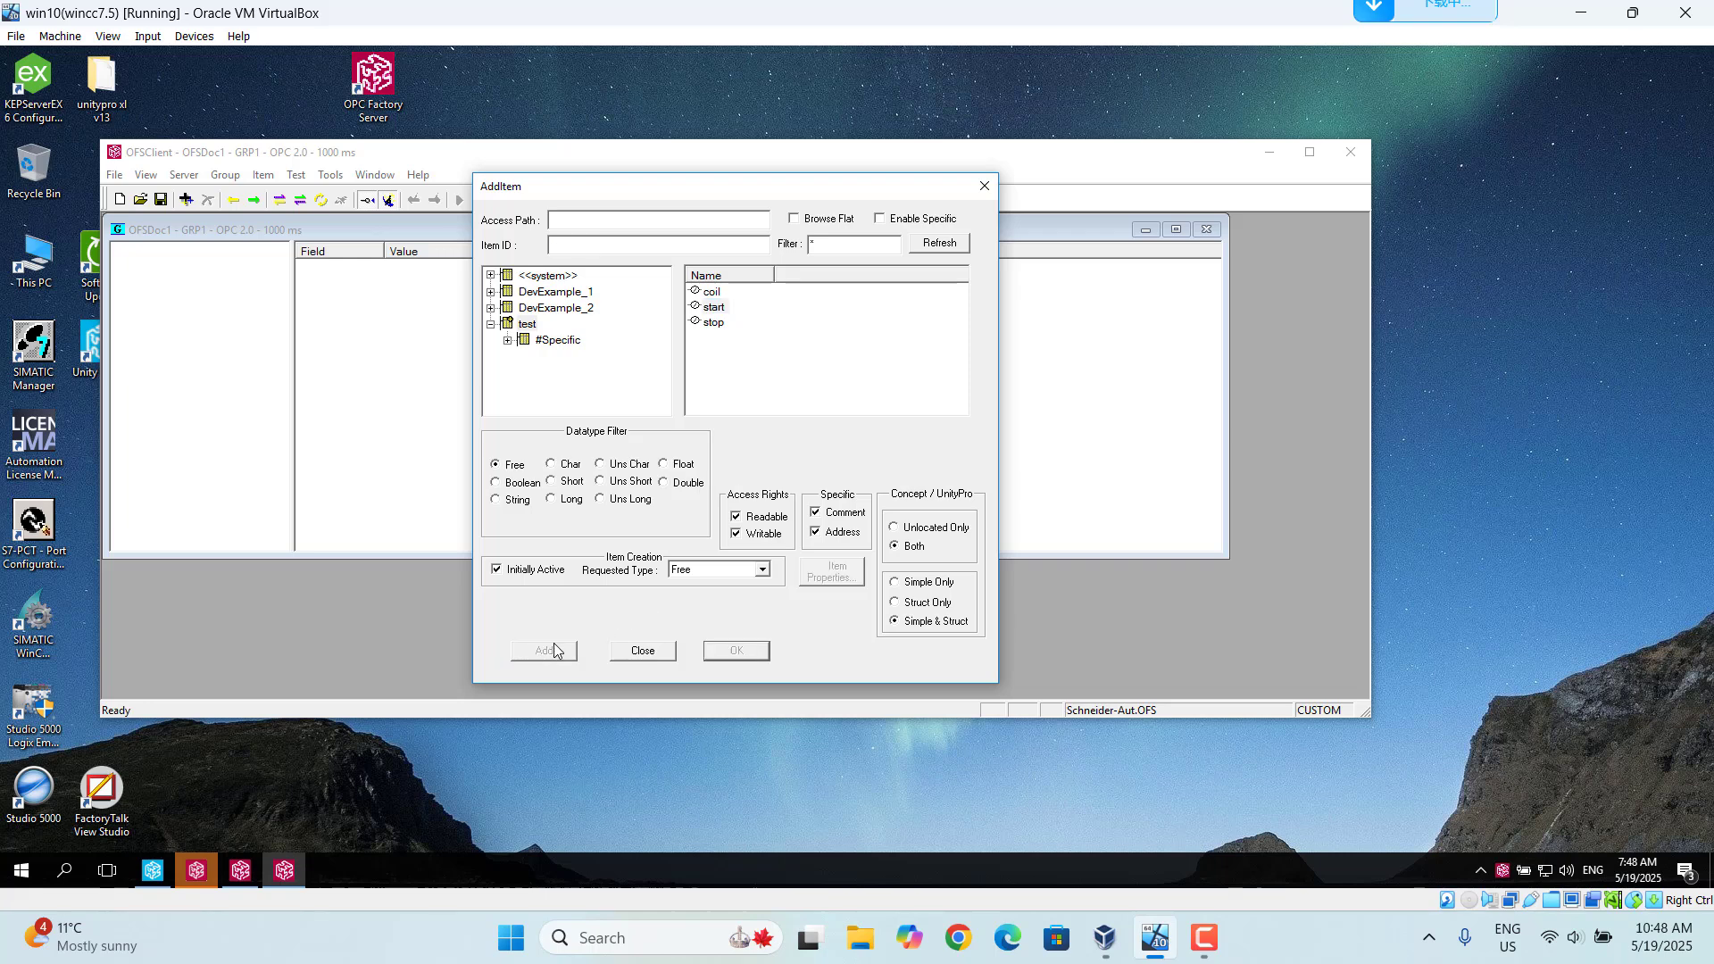
click(720, 307)
click(719, 323)
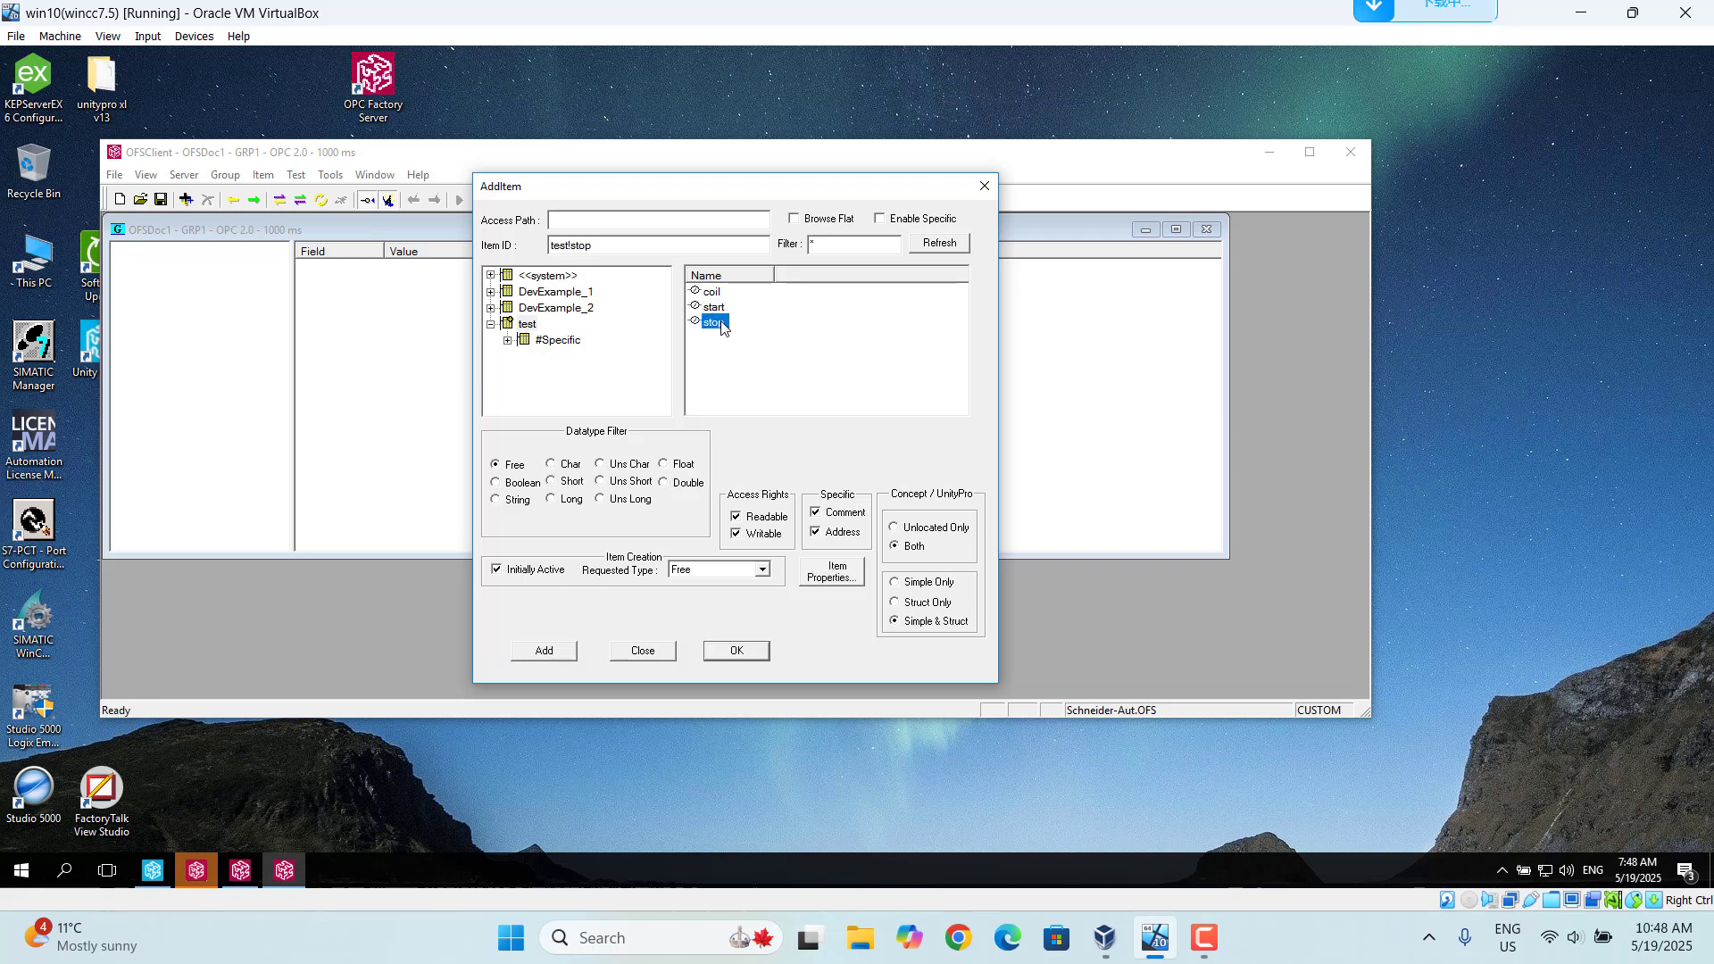
click(540, 652)
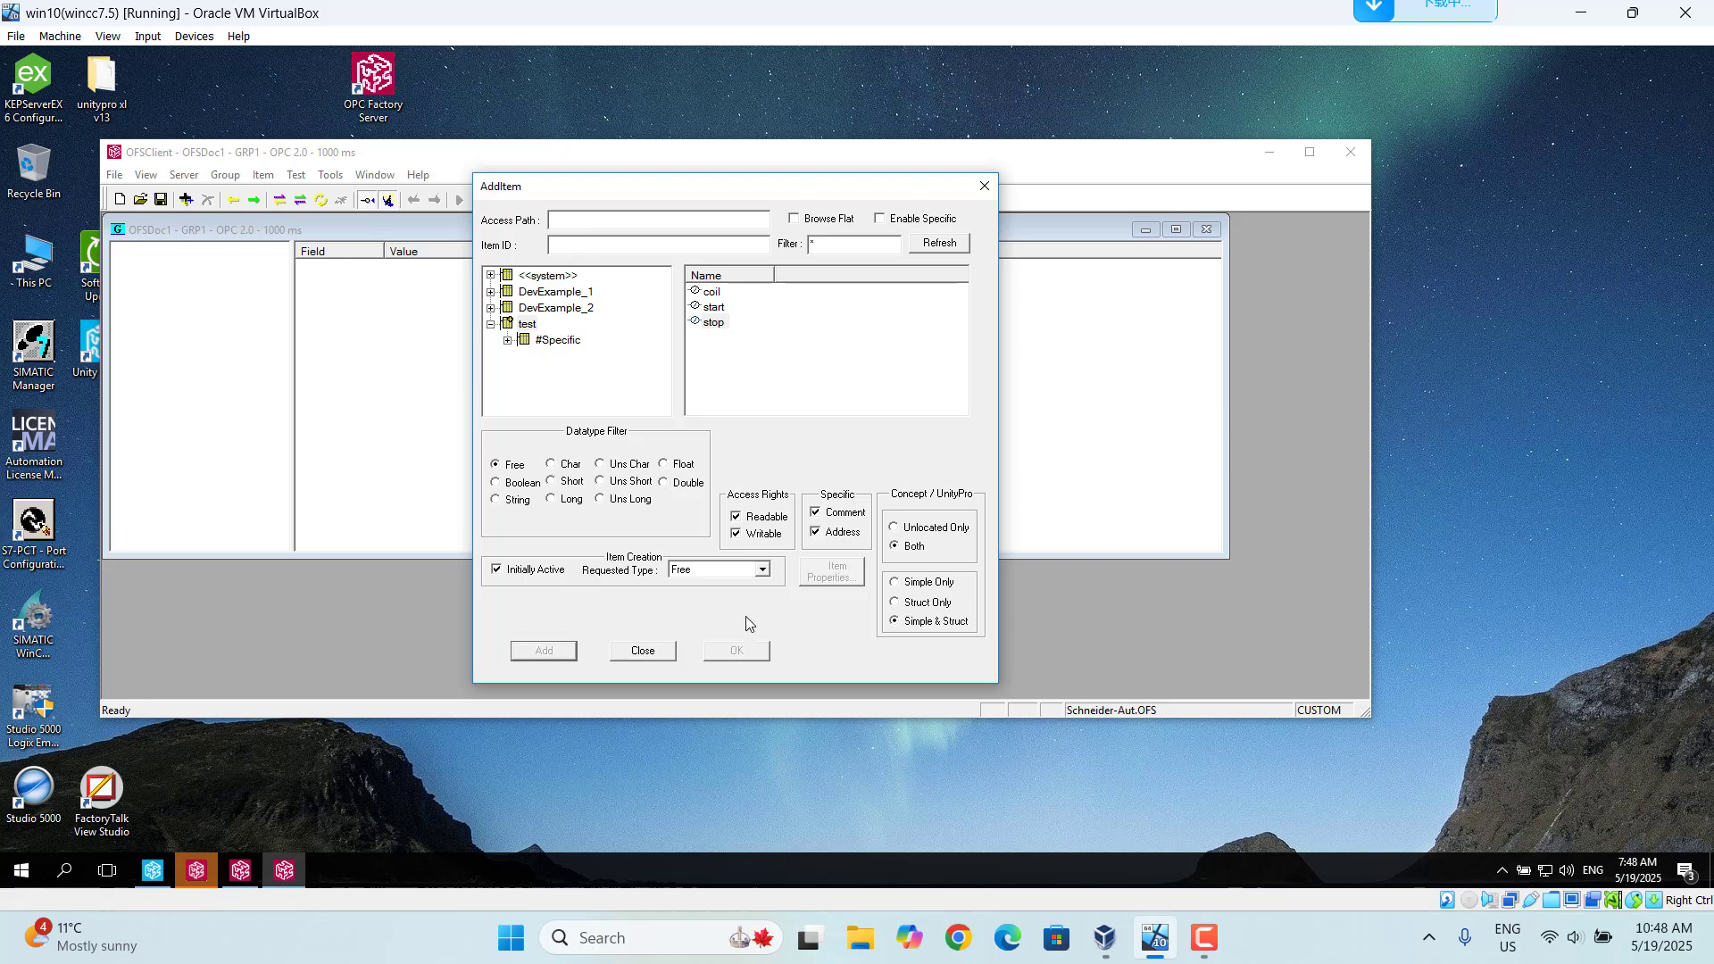
click(645, 656)
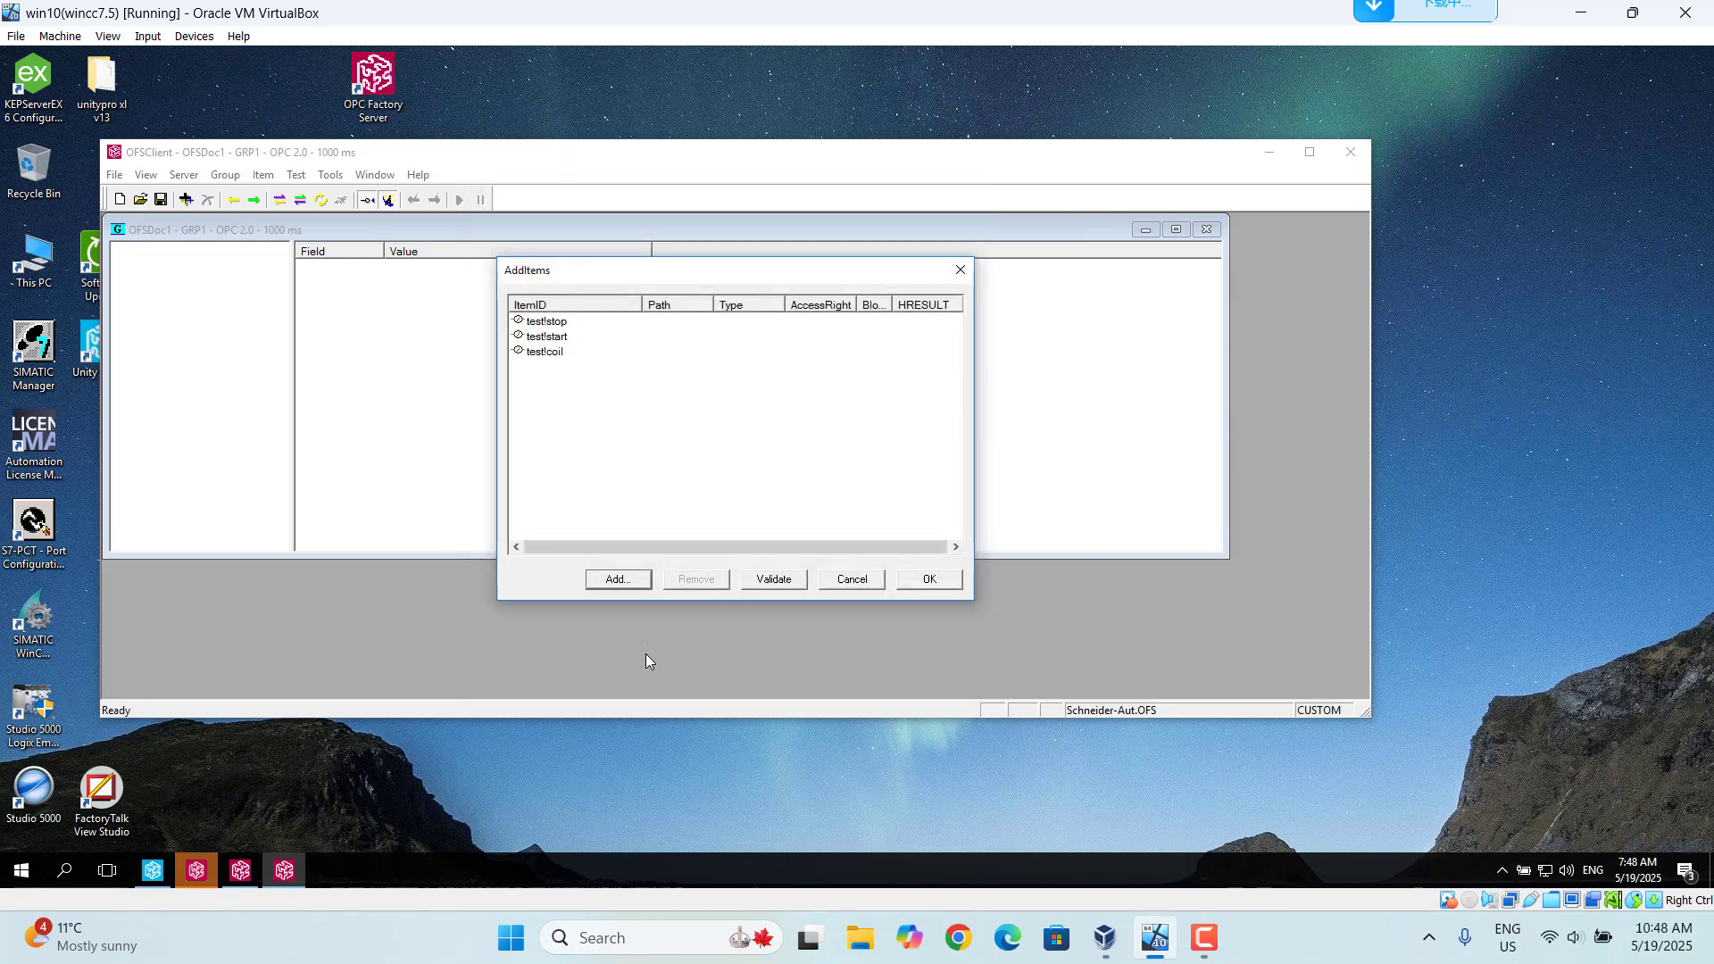
click(774, 586)
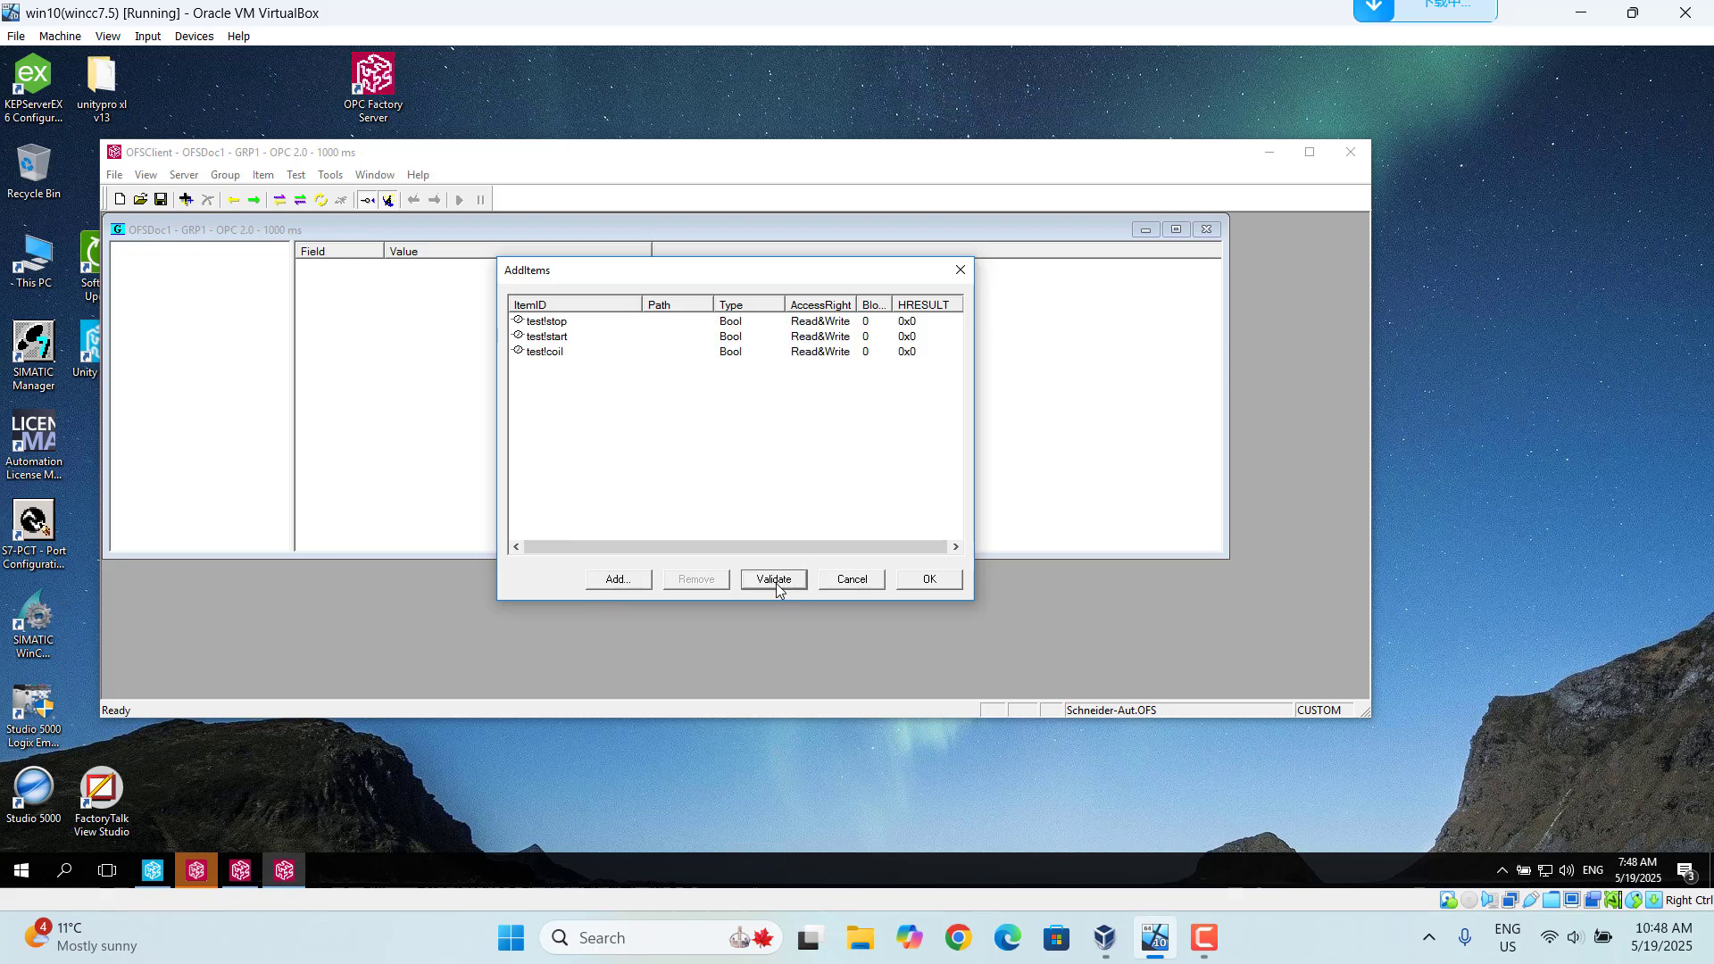
click(929, 580)
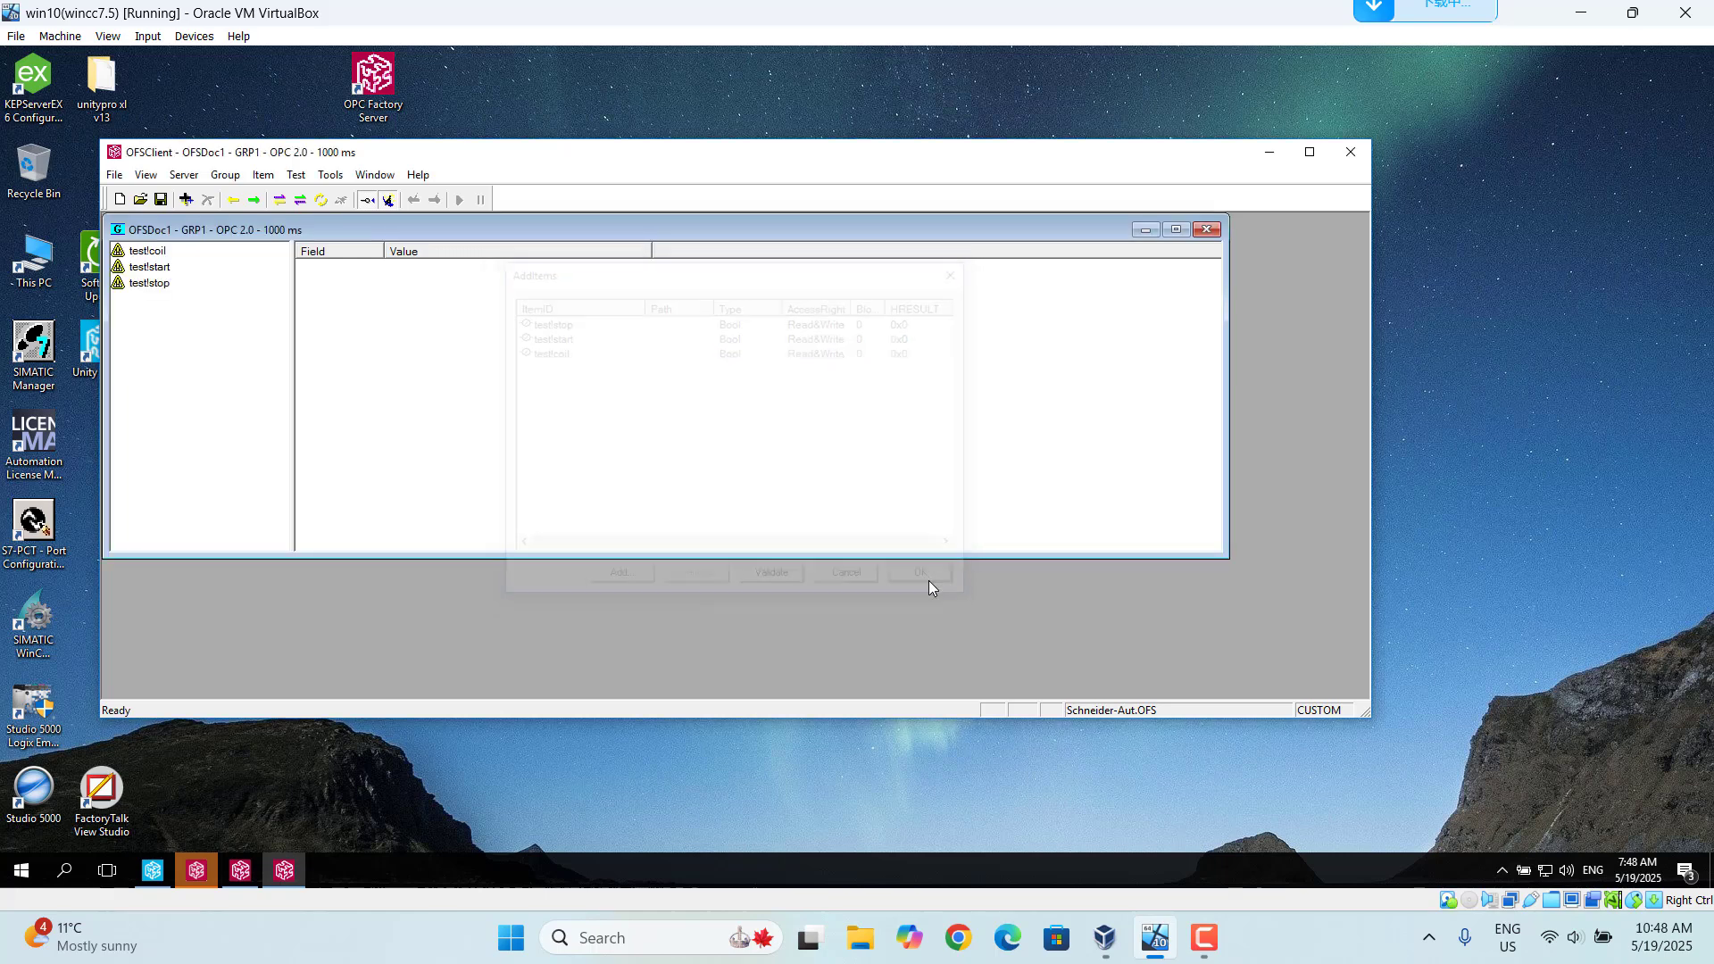
Examine the quality, access rights and value of the coil, start and stop items in turn
click(142, 253)
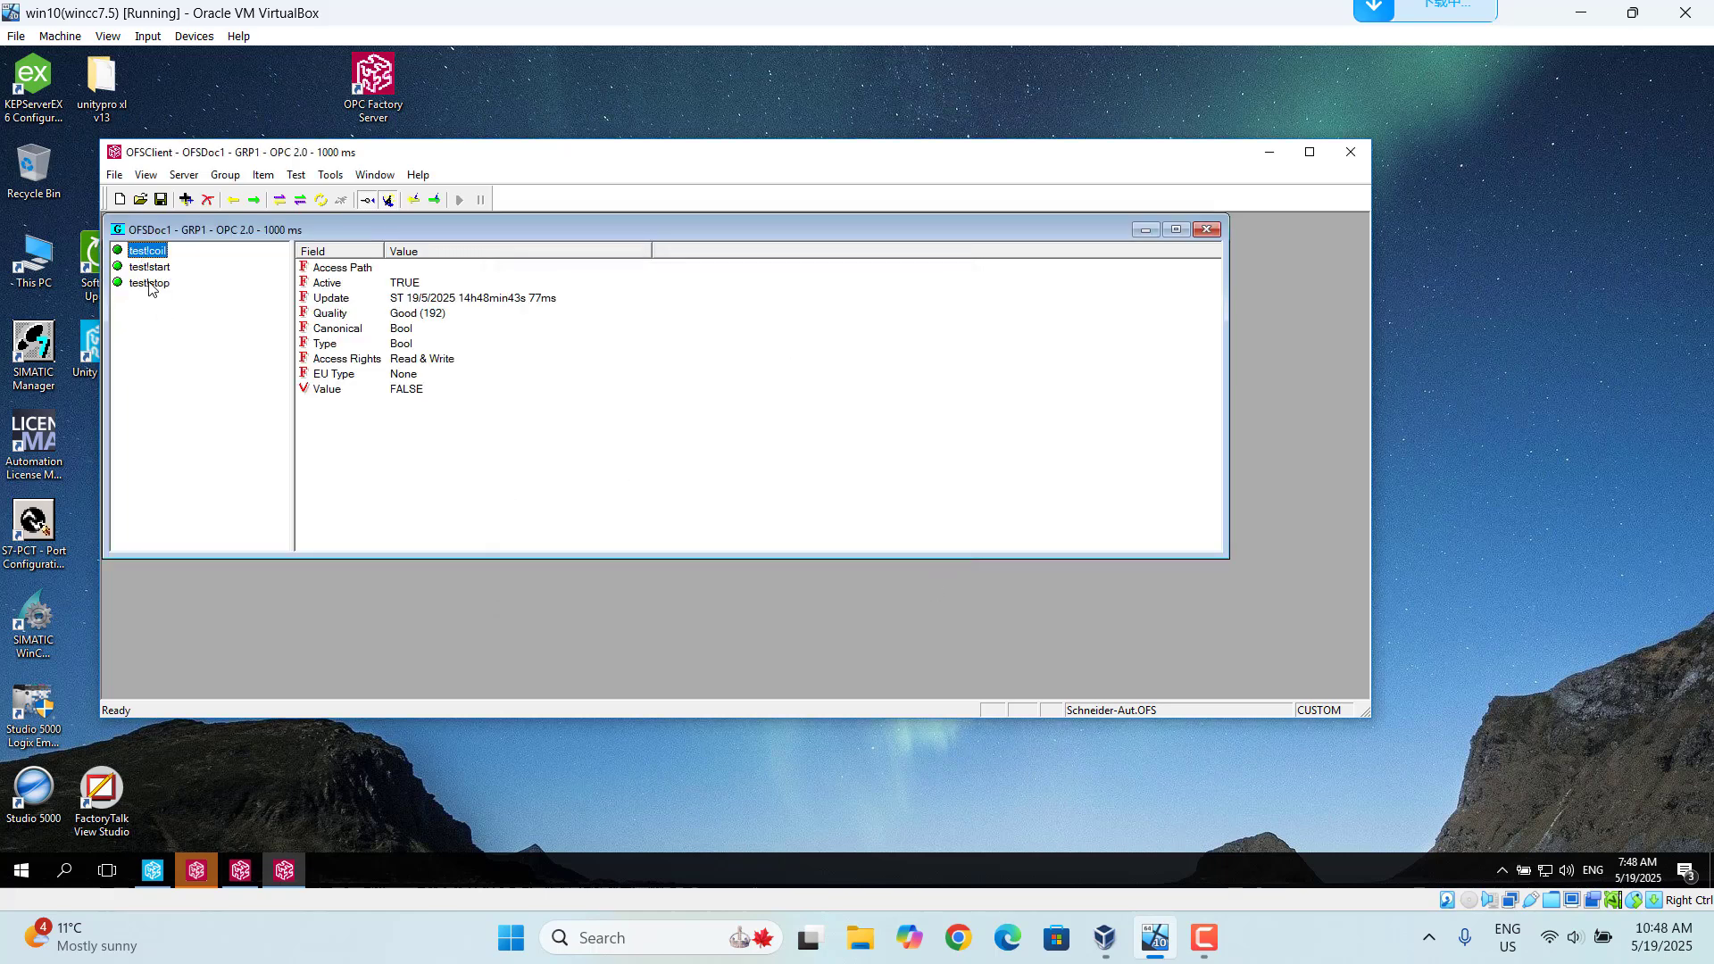
click(149, 268)
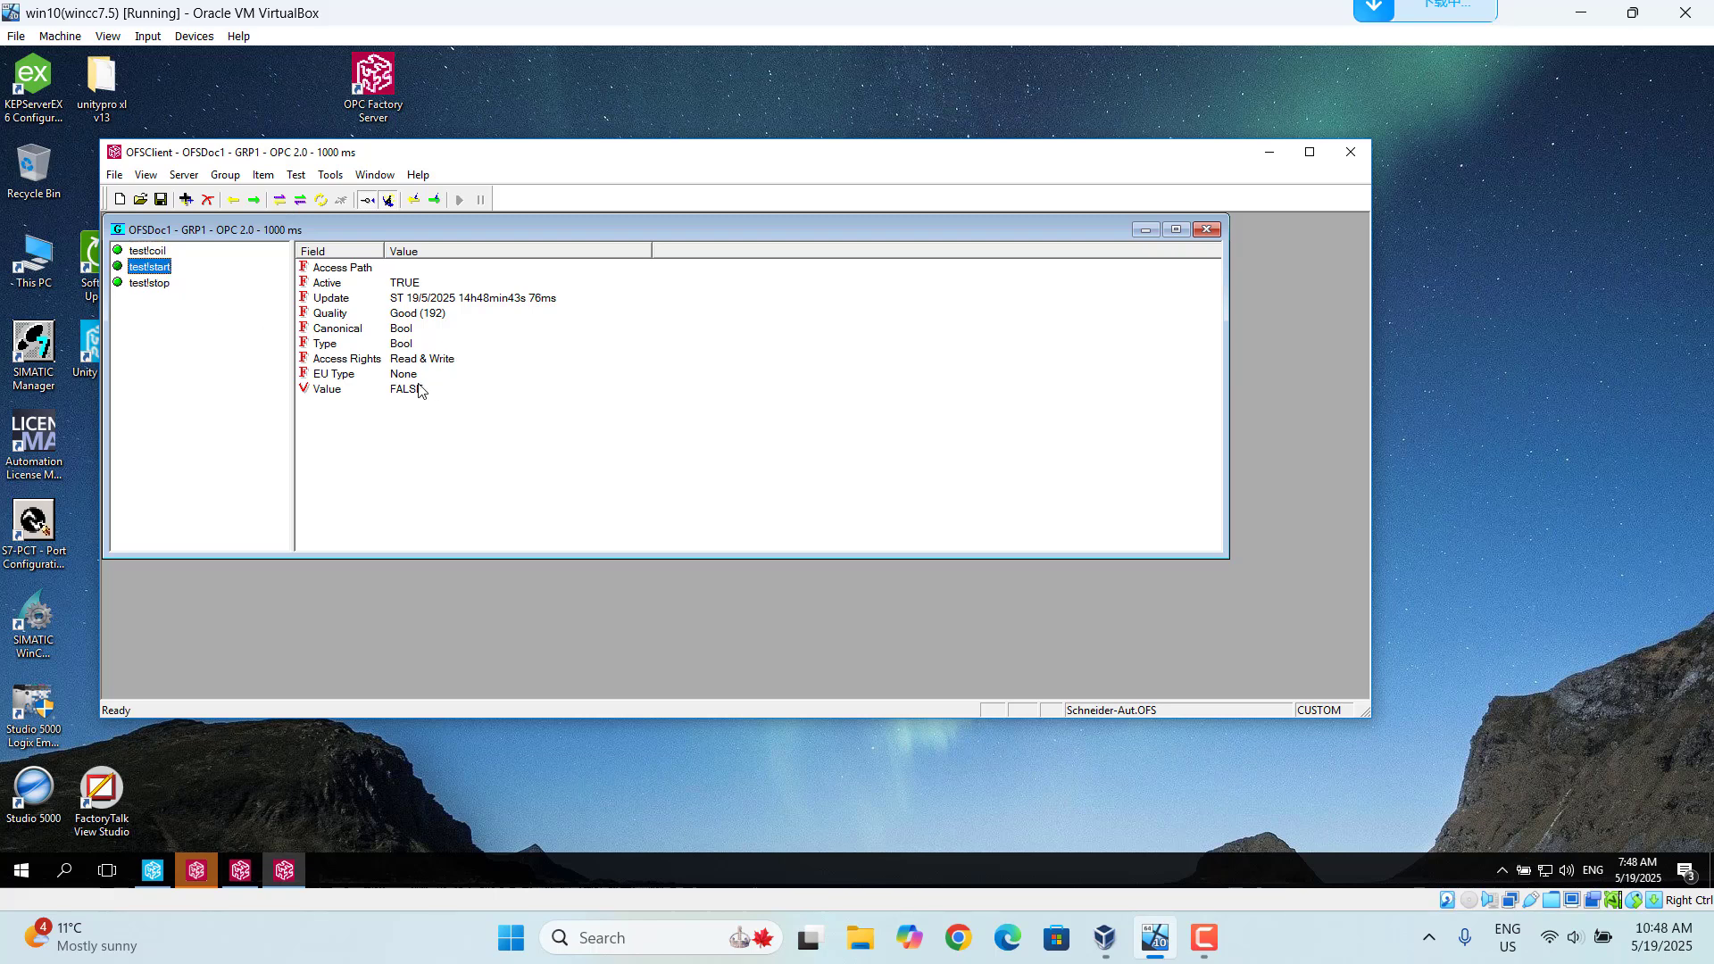
click(152, 286)
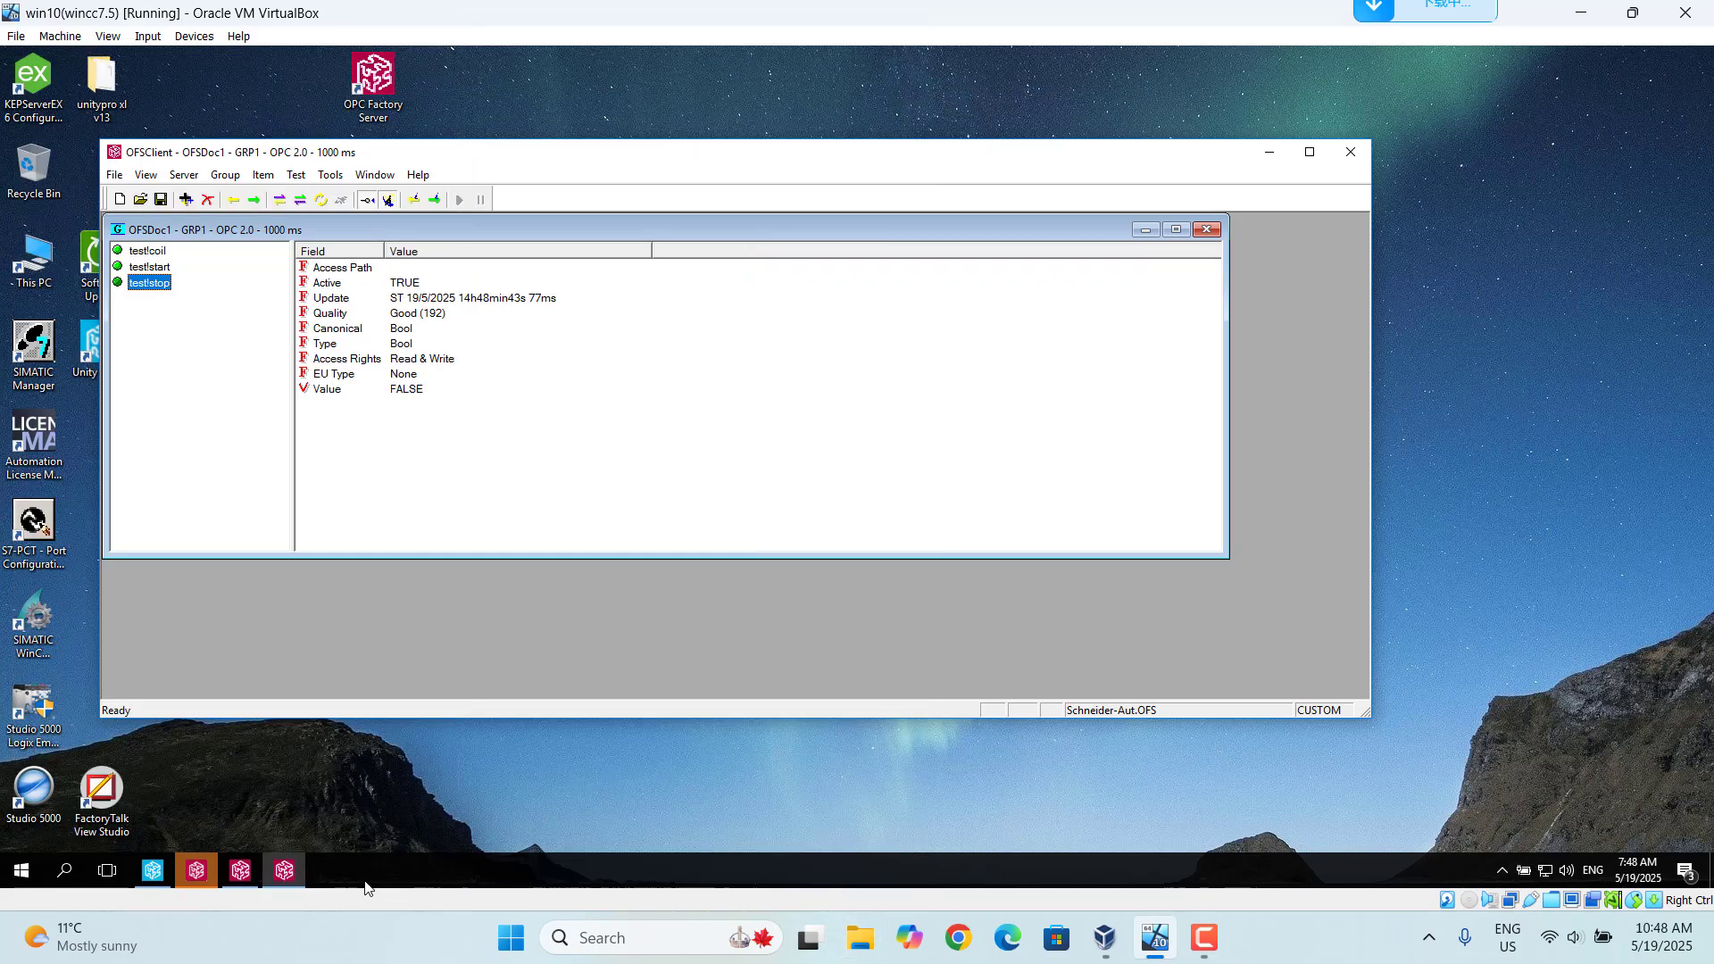
Bring up Unity Pro XL with the configuration tool minimized, and place the OFS Client window below the ladder rung so both are visible
click(157, 871)
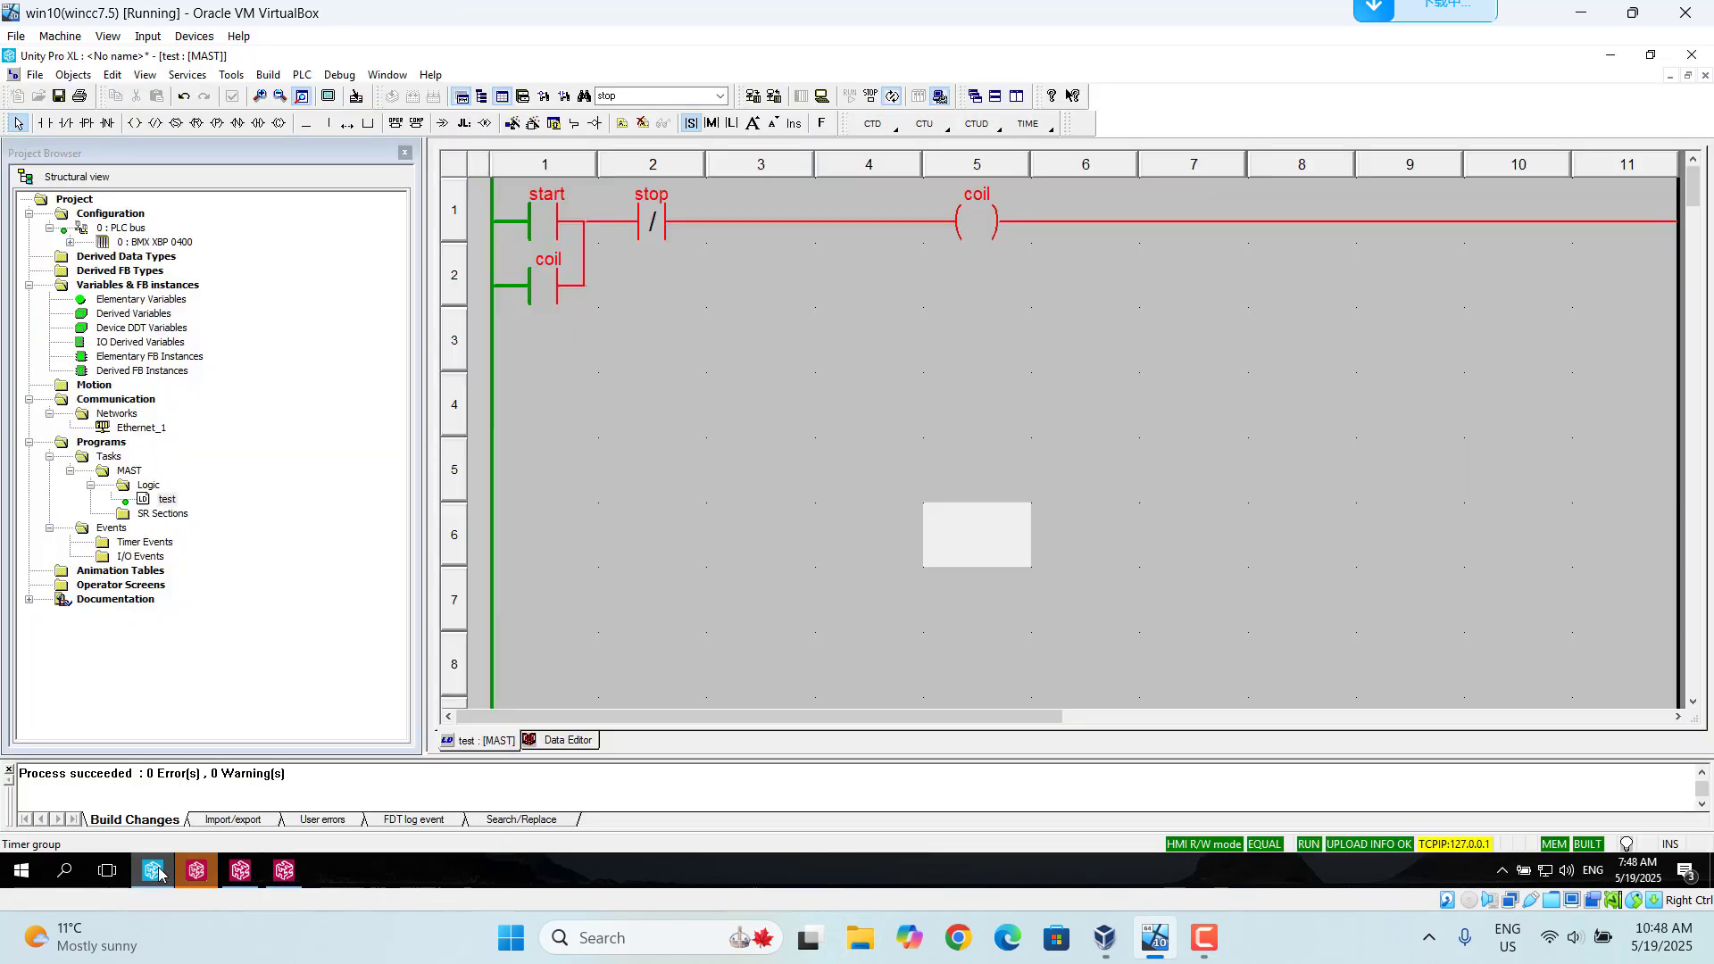
click(199, 873)
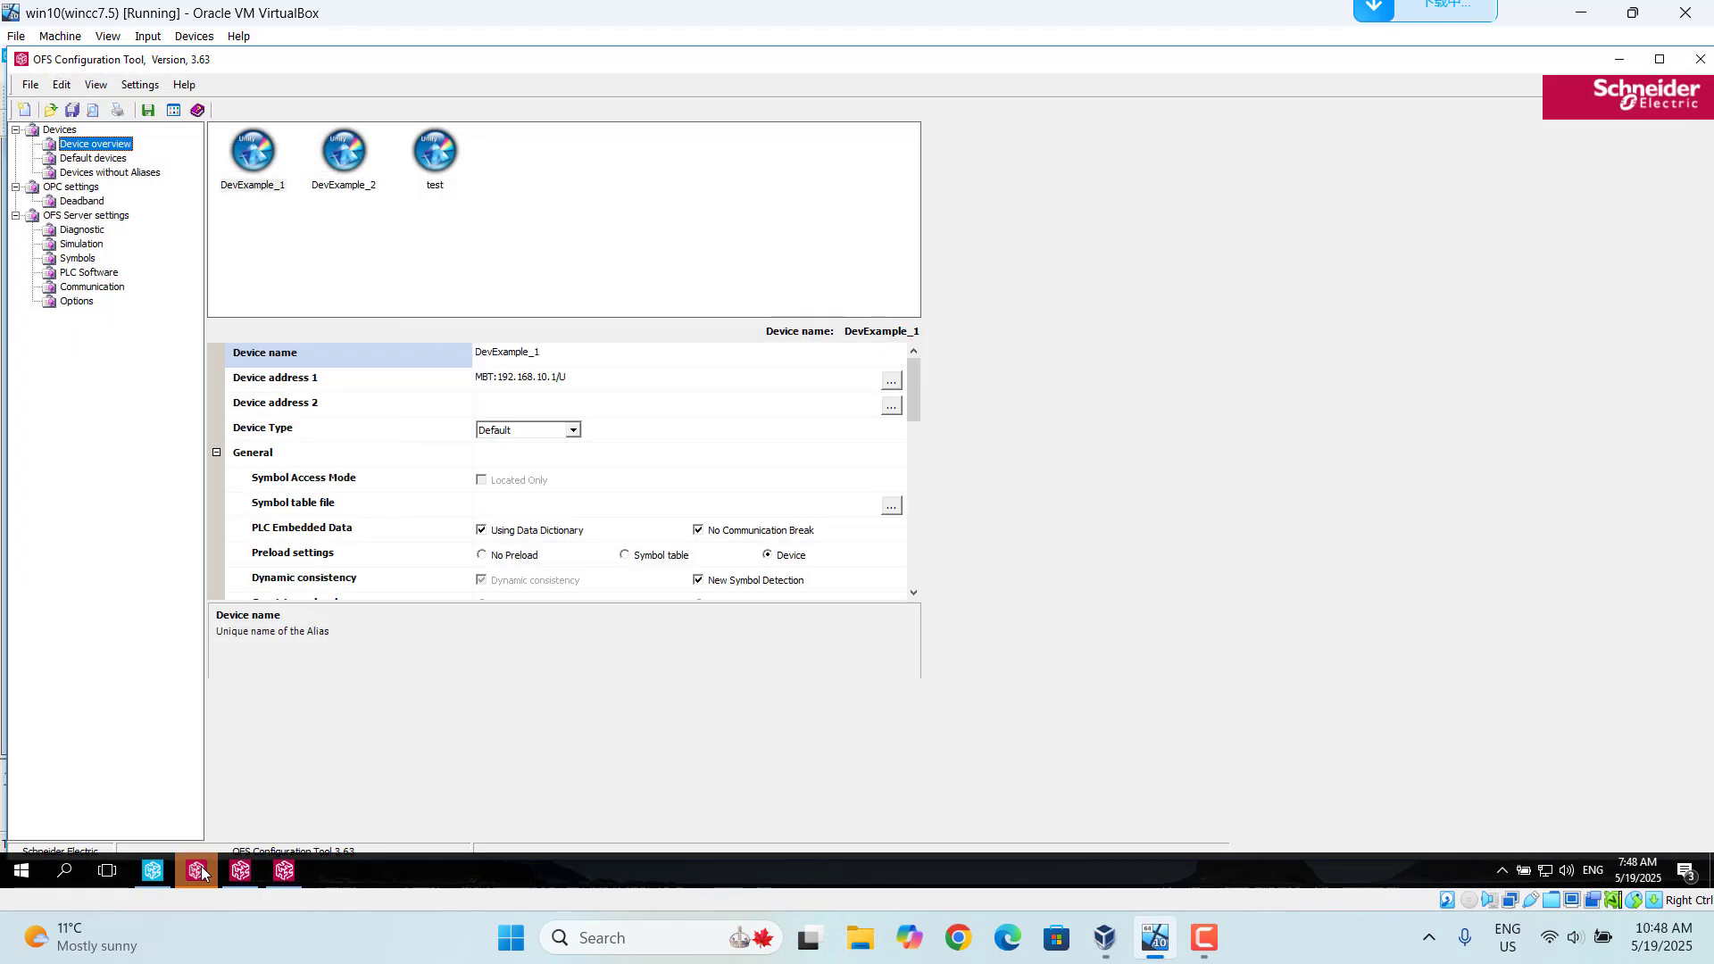
click(1630, 63)
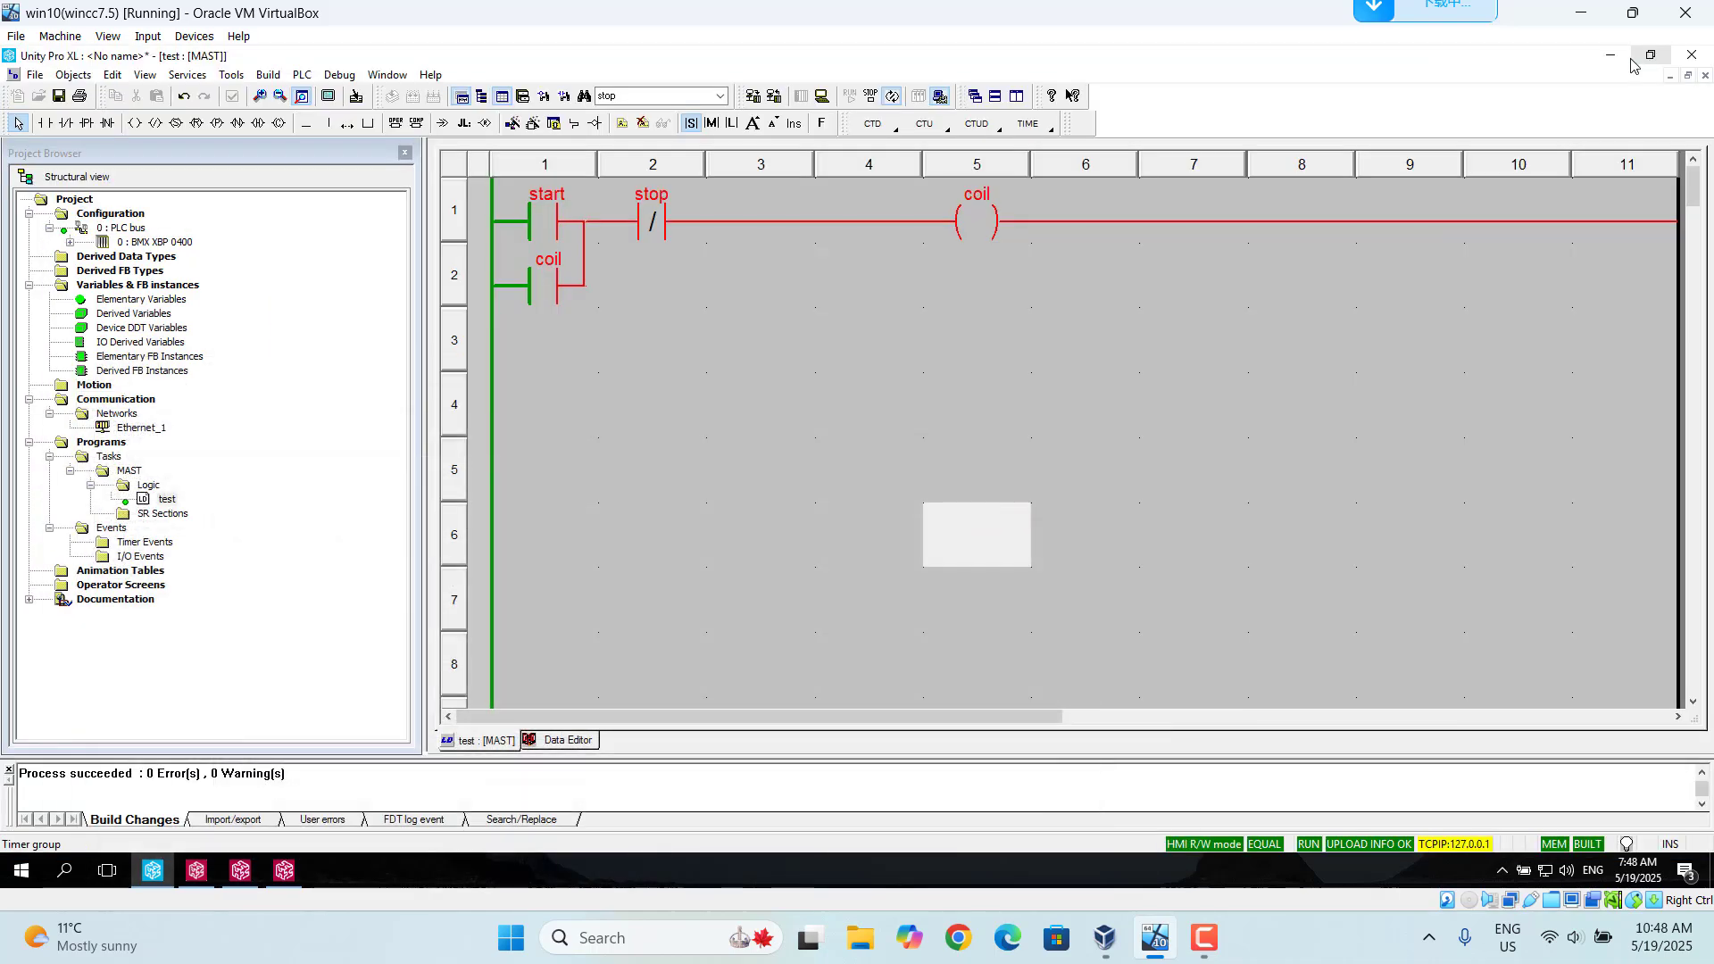
click(285, 870)
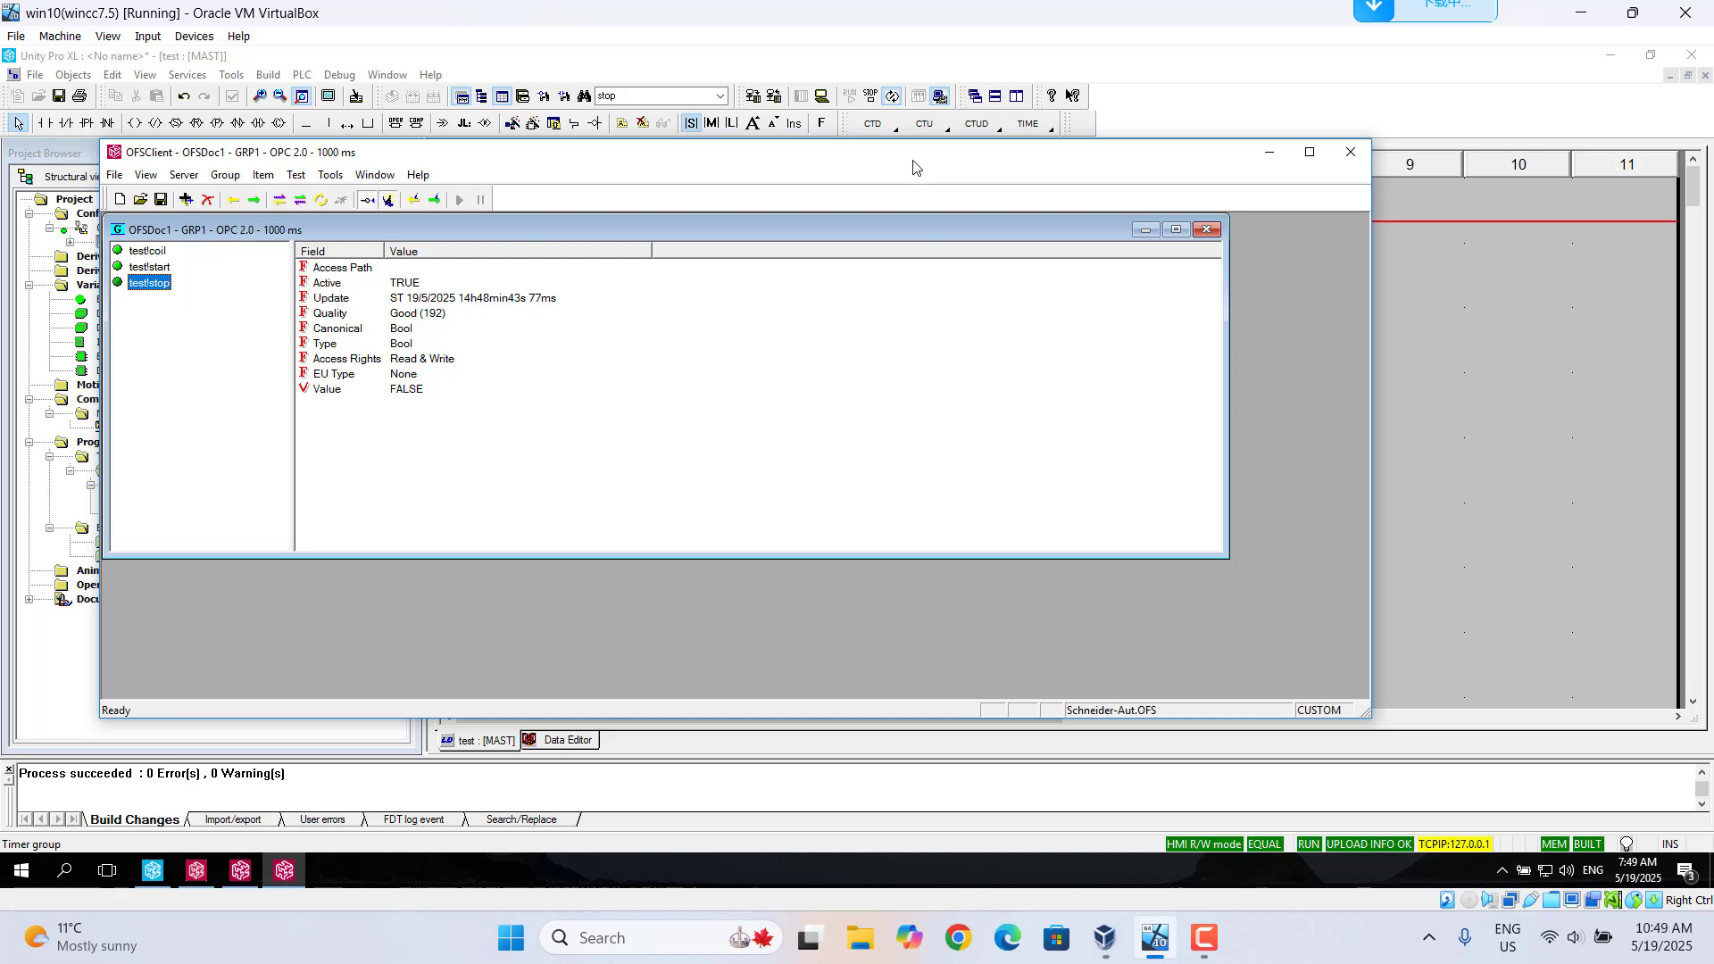
drag(918, 162, 1278, 388)
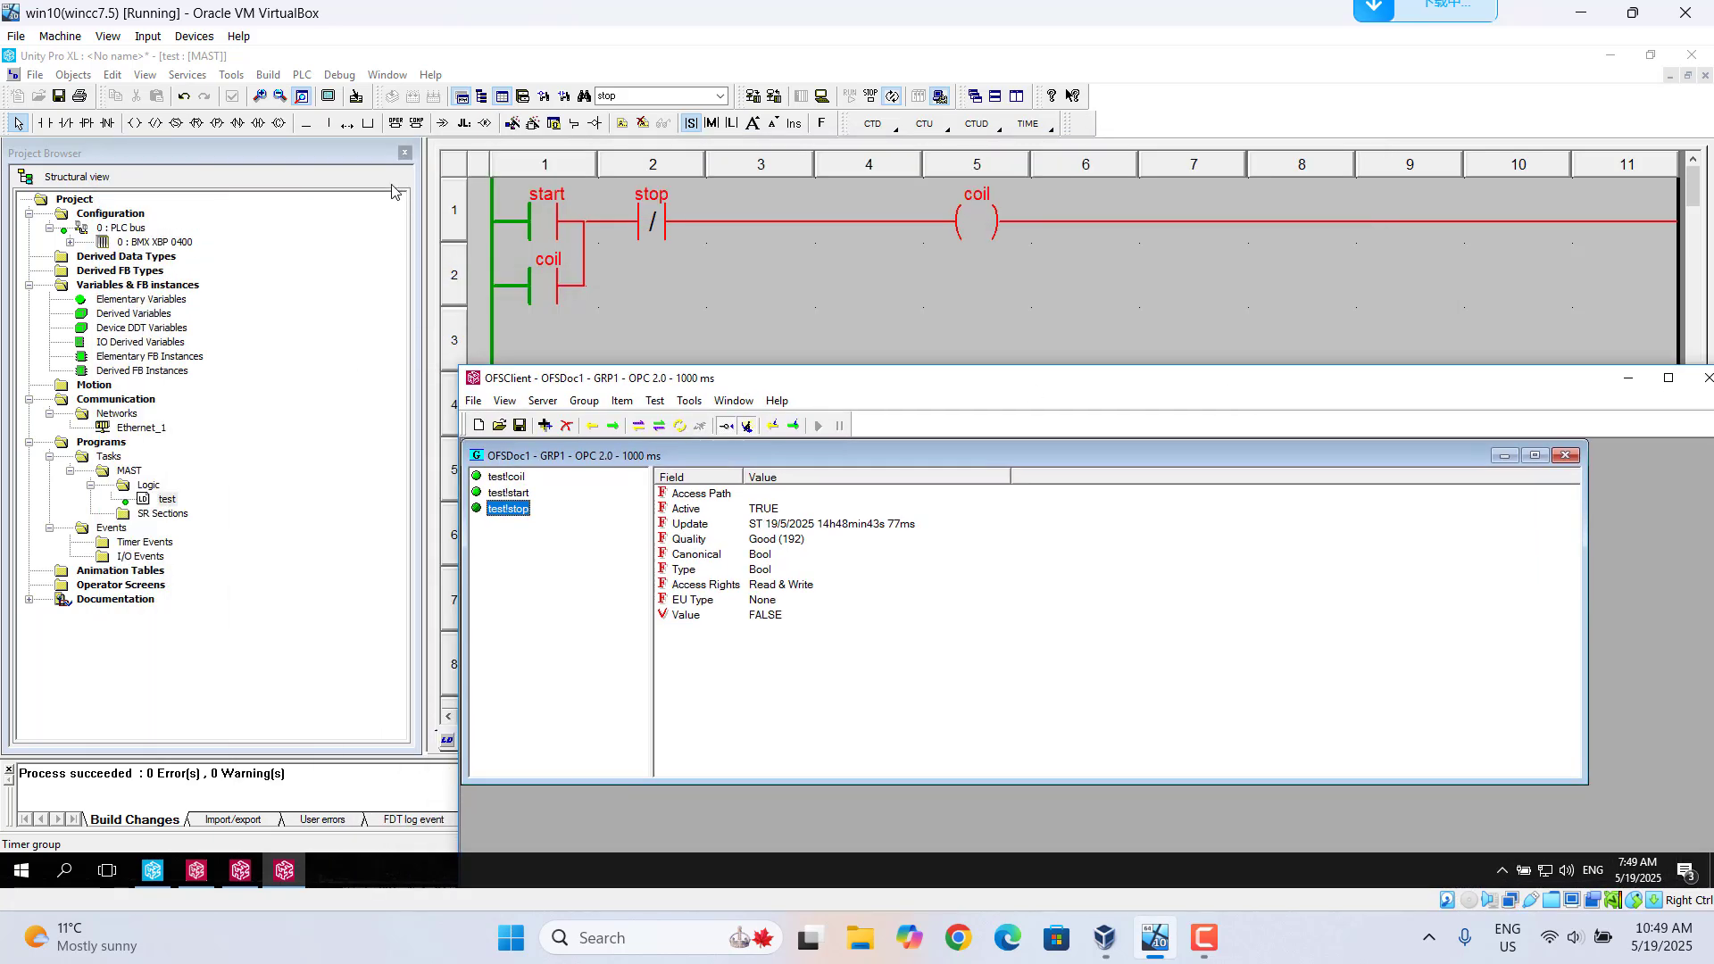
click(554, 231)
right_click(554, 231)
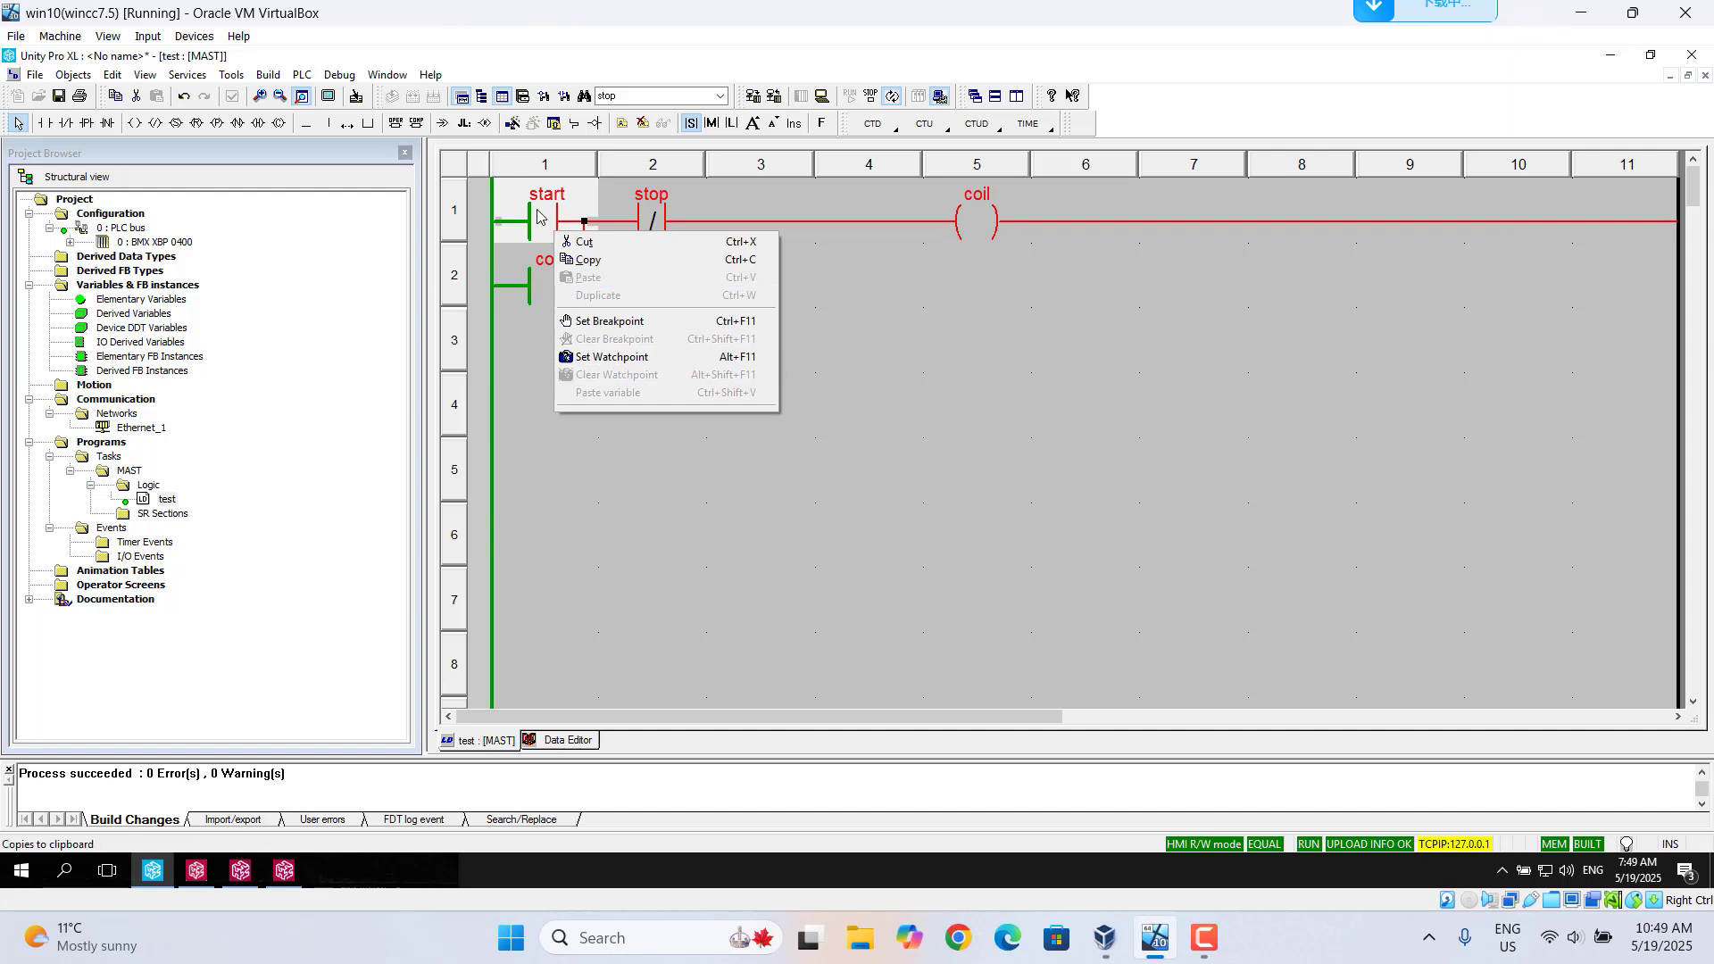
right_click(536, 209)
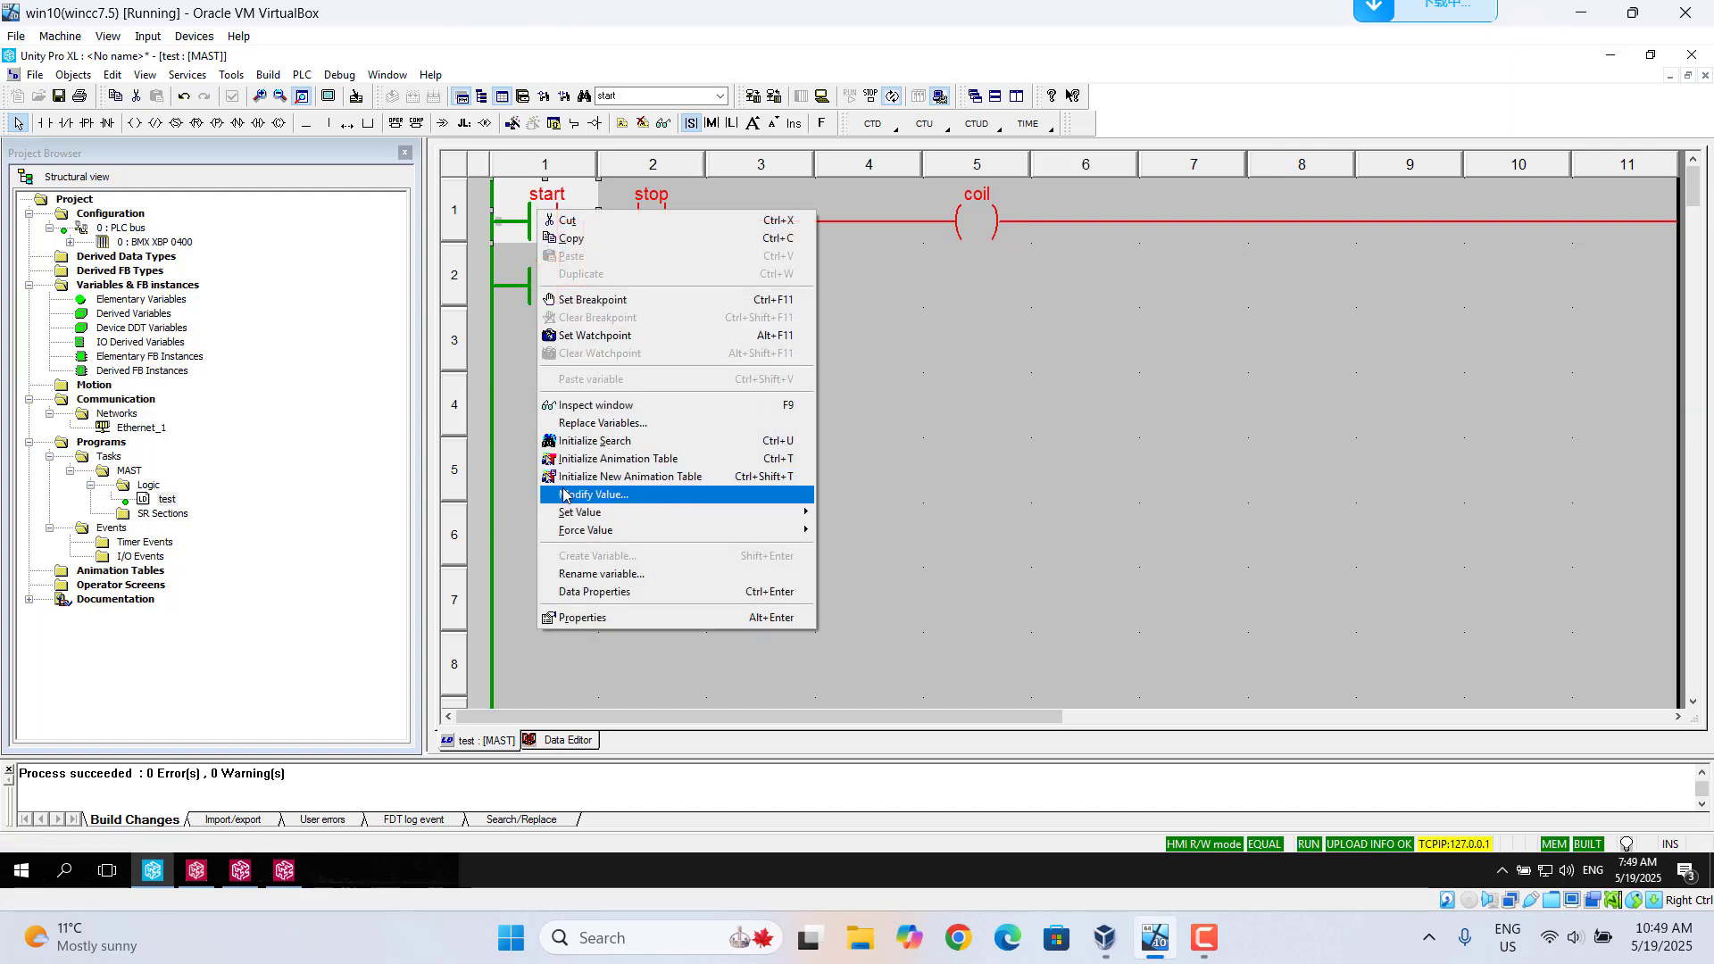
click(958, 477)
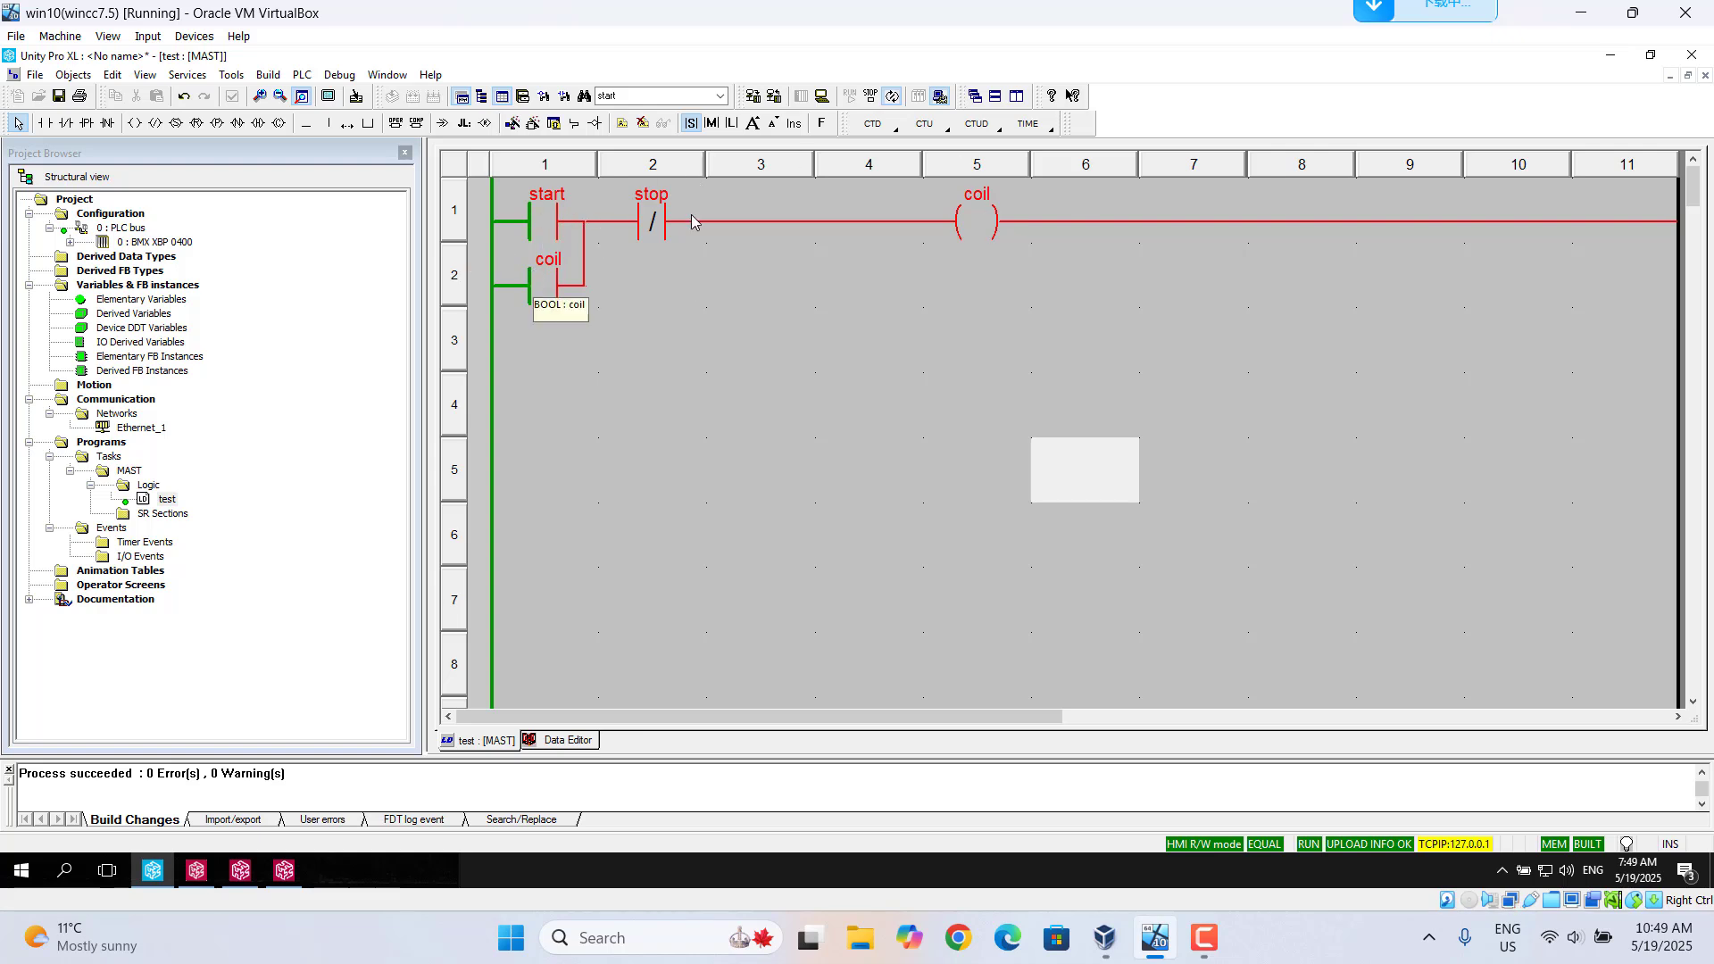
Switch back to OFS Client and check the values of the start and coil items
click(278, 873)
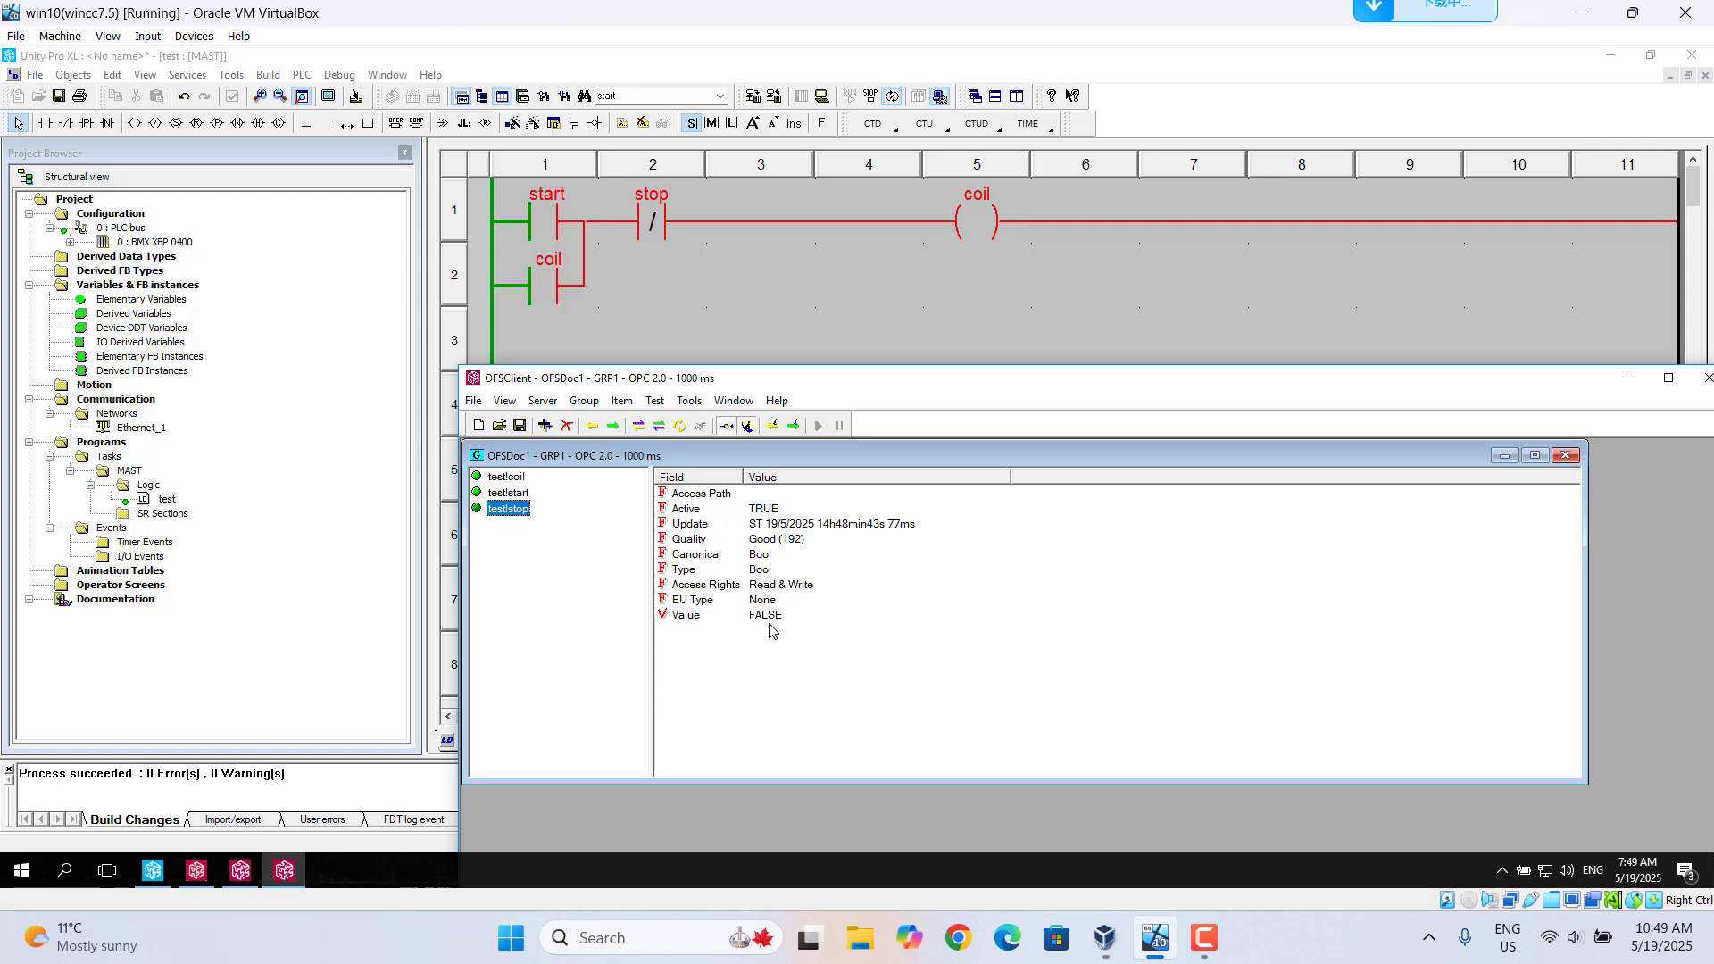
click(518, 495)
click(503, 478)
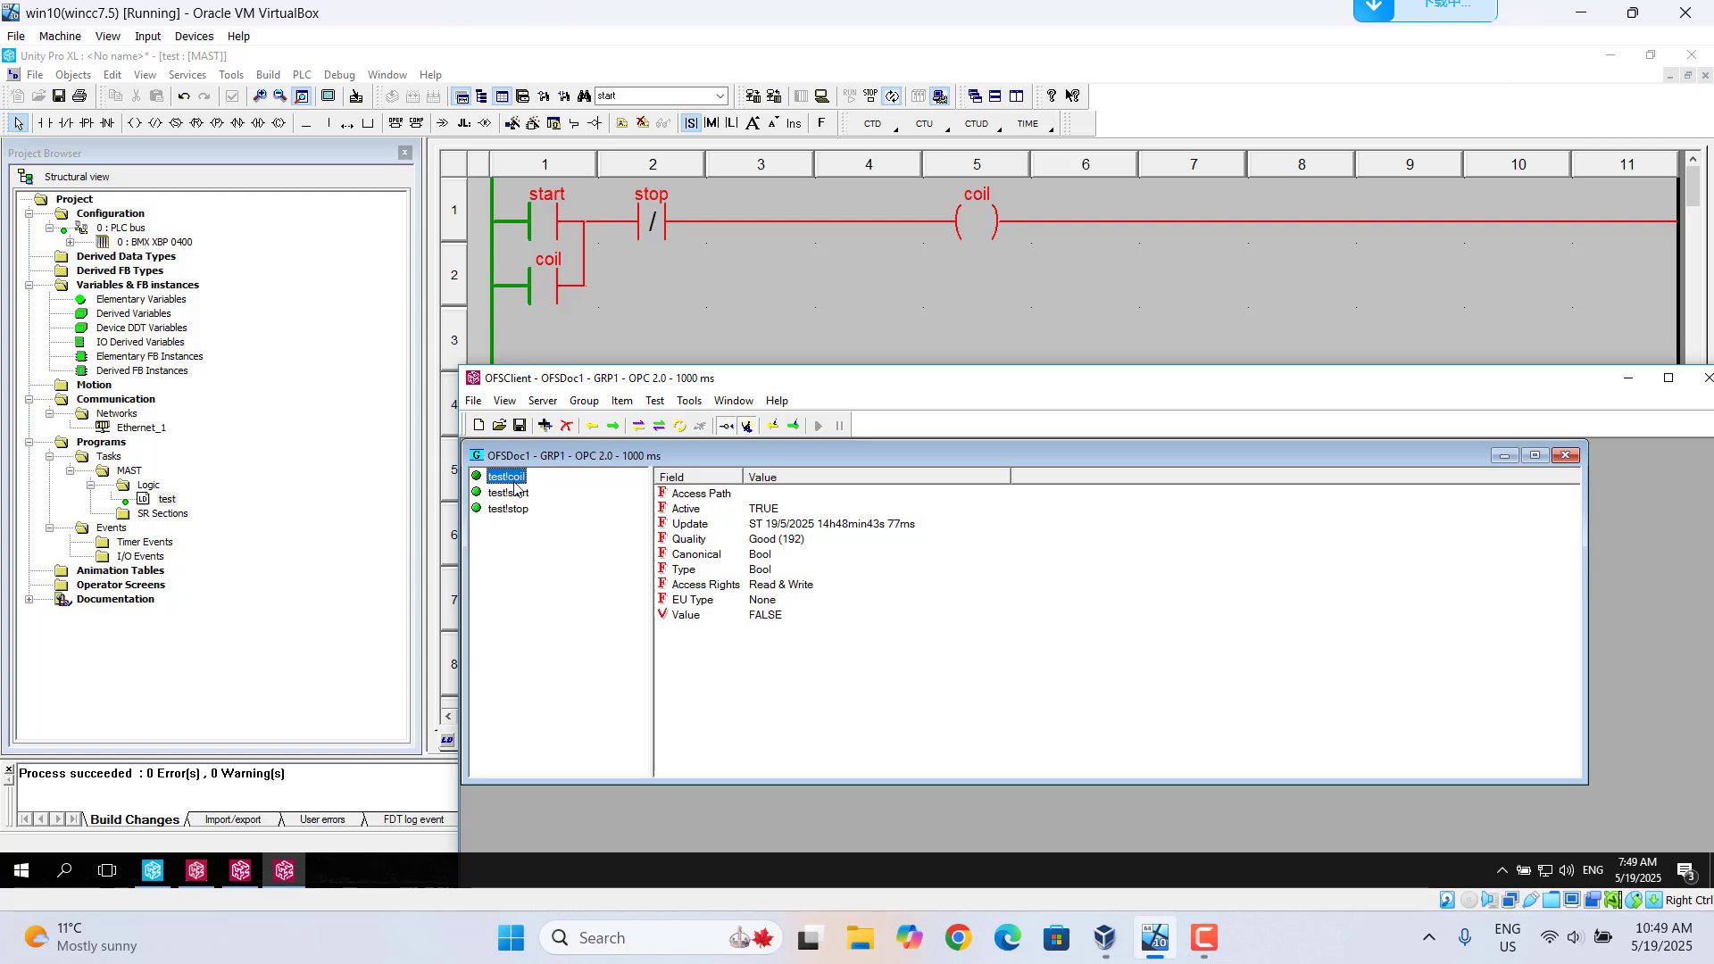
Switch to Unity Pro XL and set the value of the start contact in the first rung to 1
click(541, 228)
right_click(542, 227)
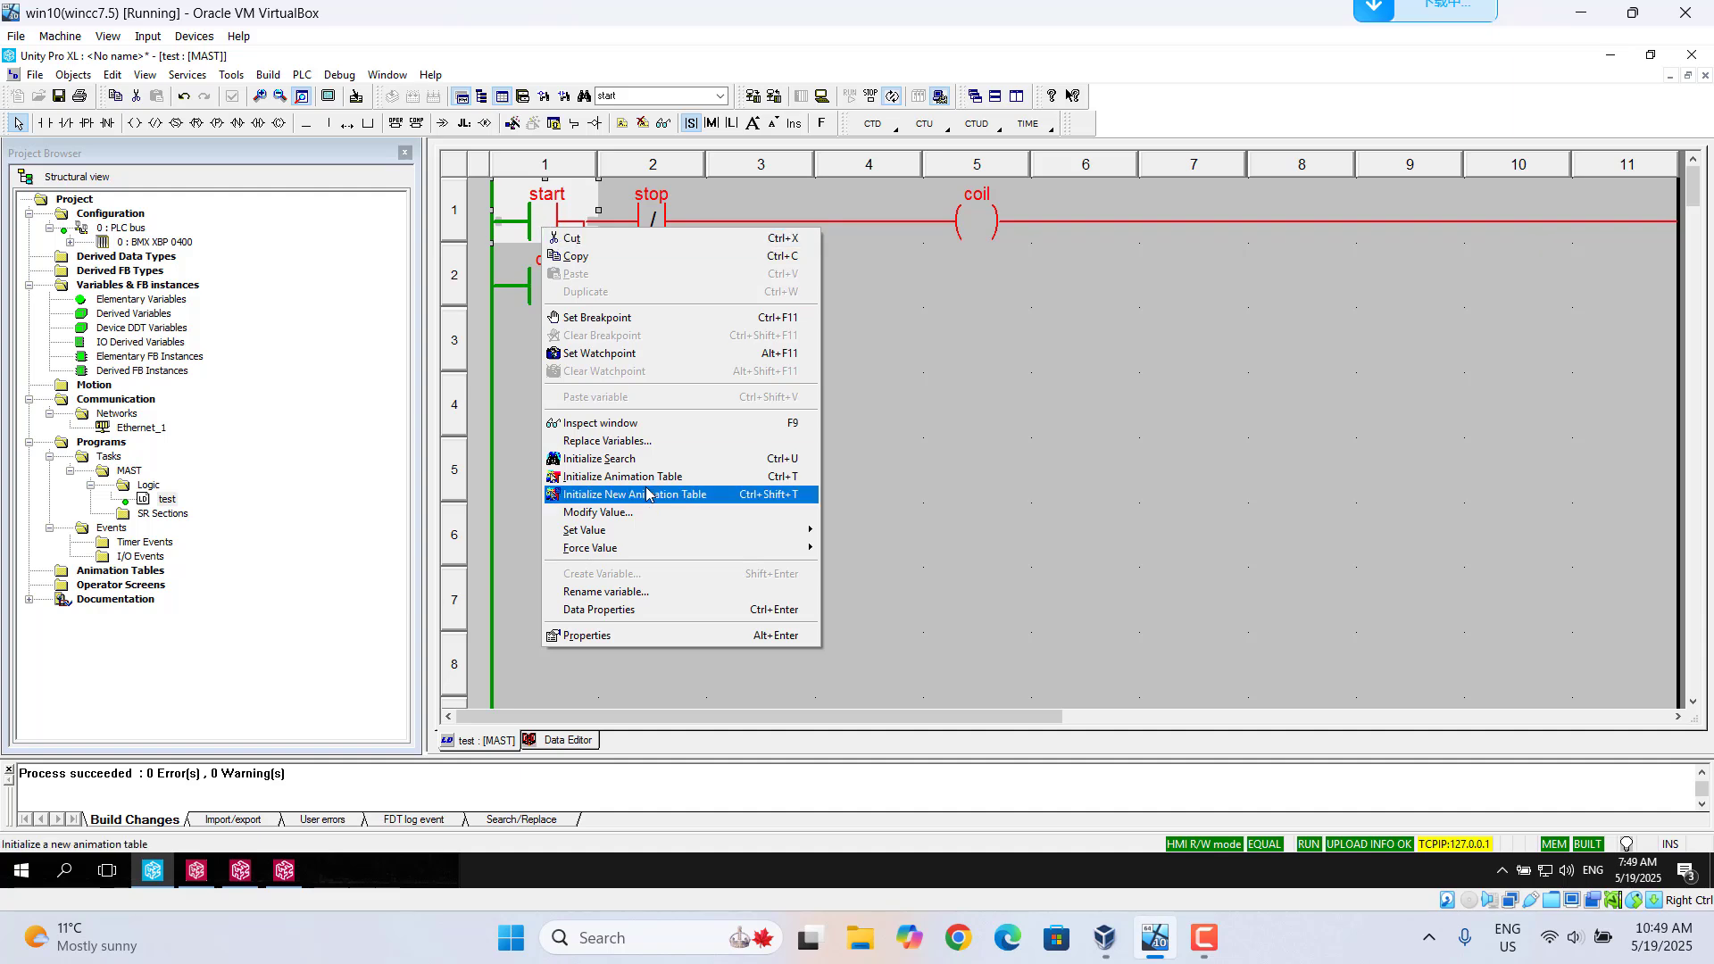
mouse_move(792, 552)
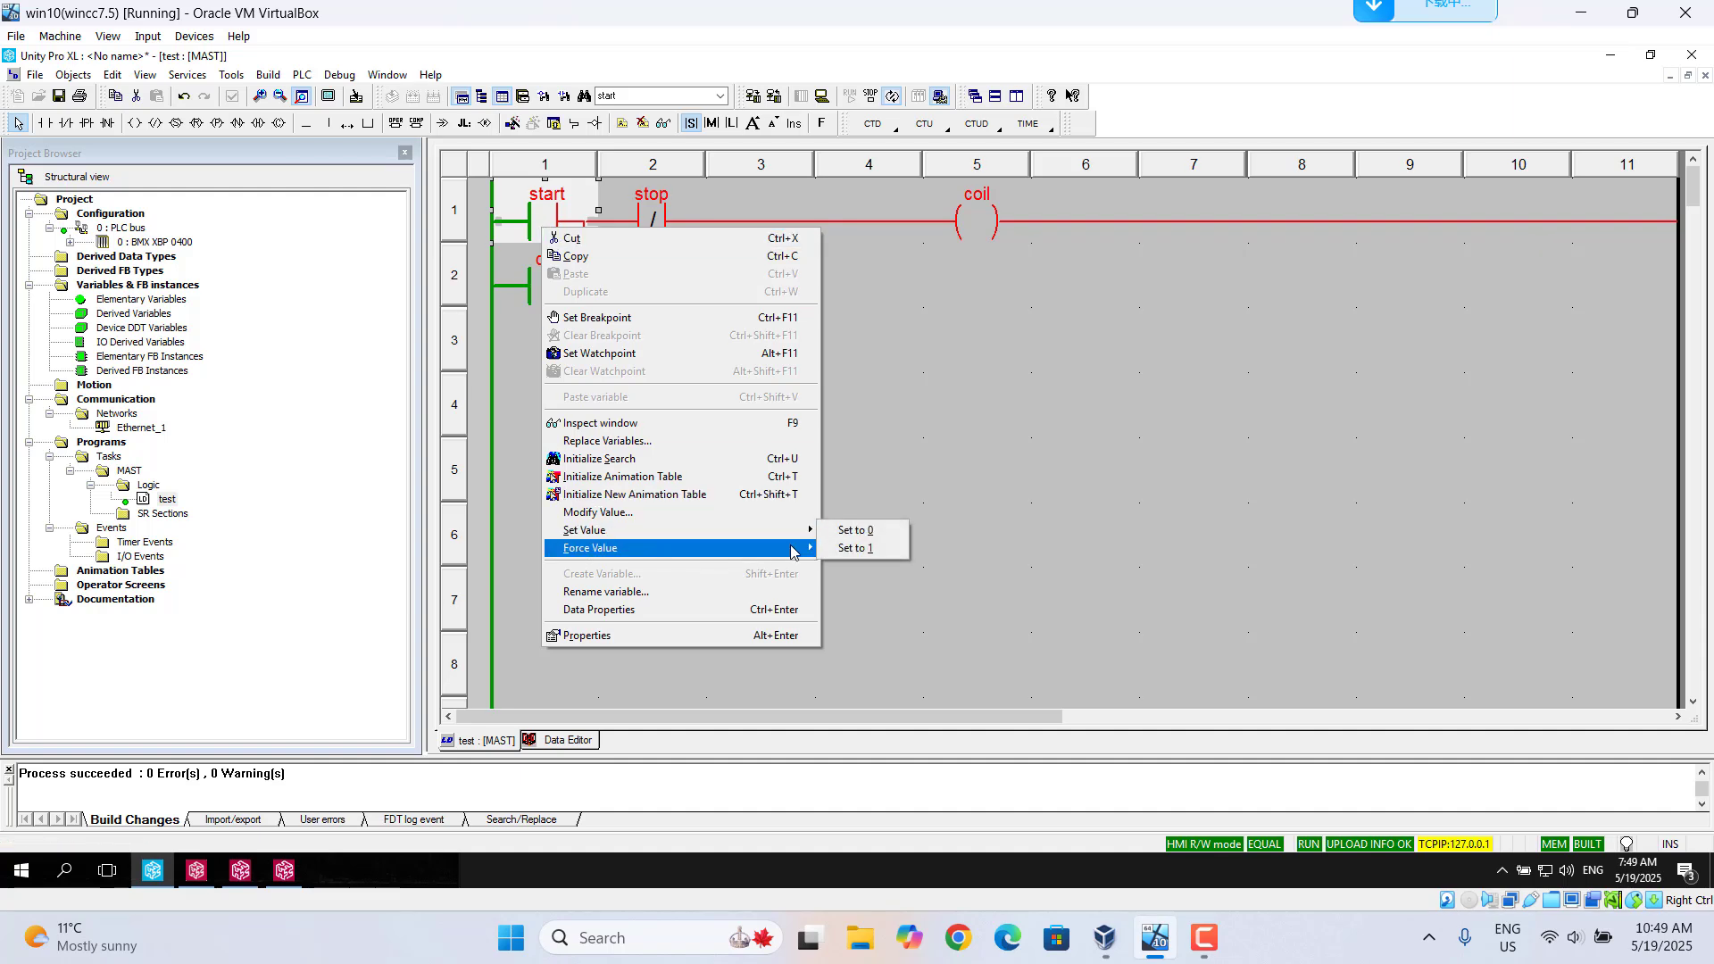
click(862, 550)
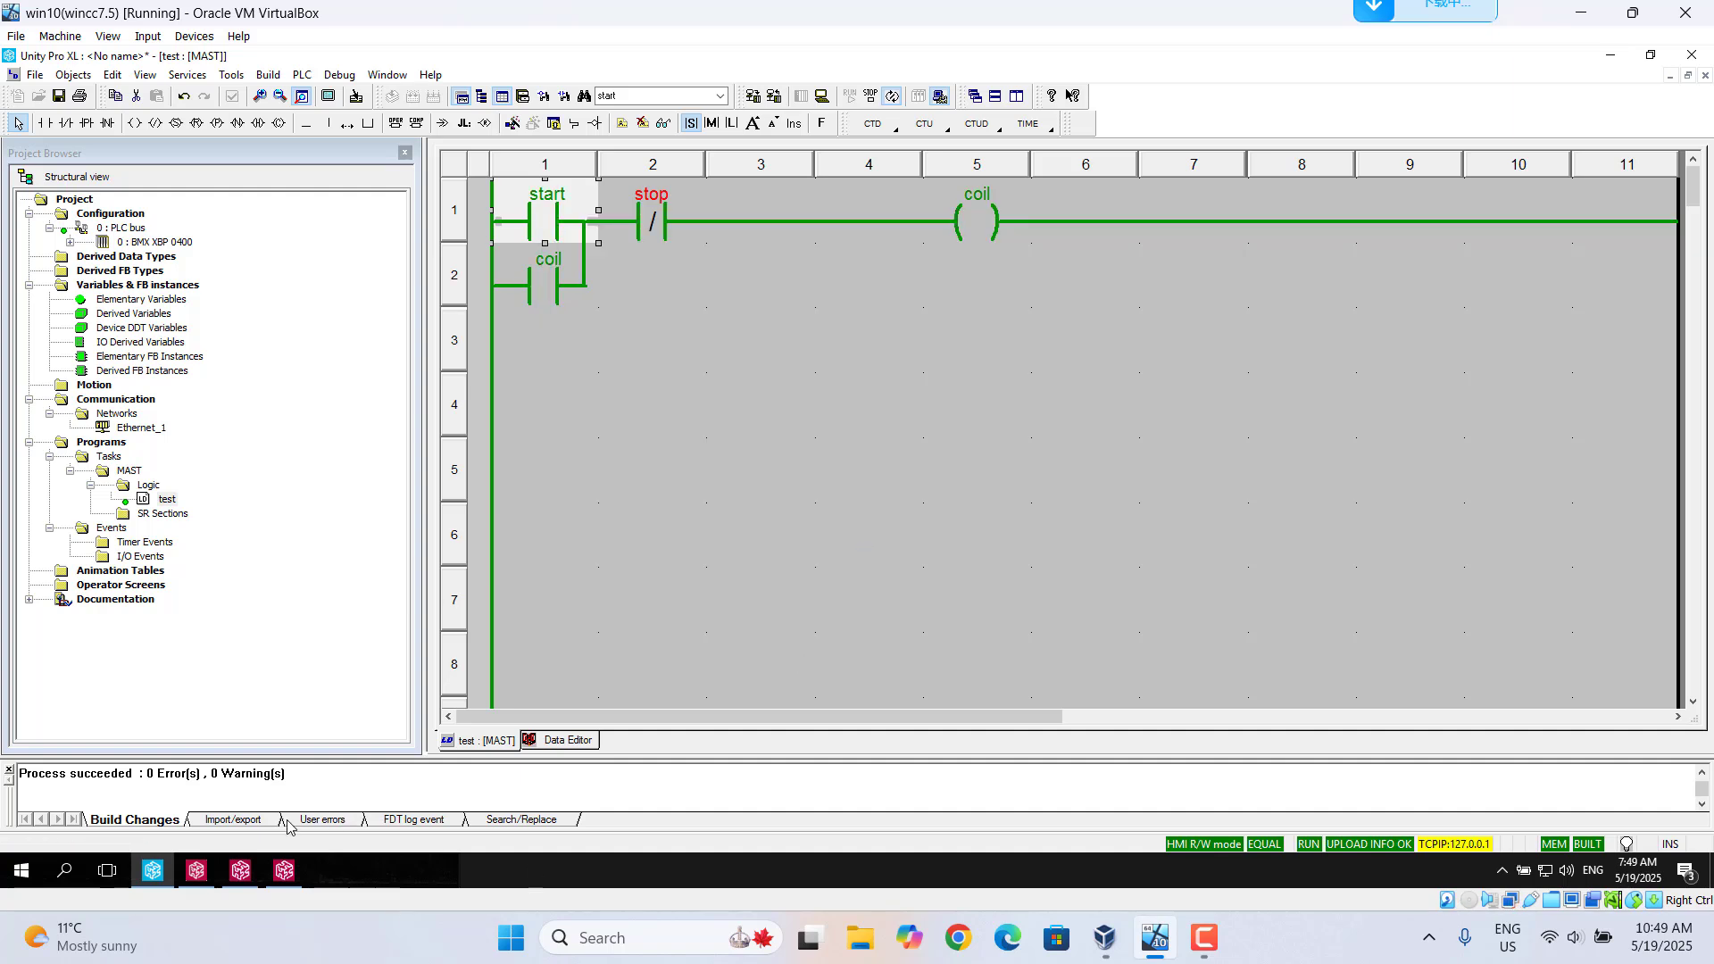
Switch to OFS Client and check the values of the coil, start and stop items
click(285, 872)
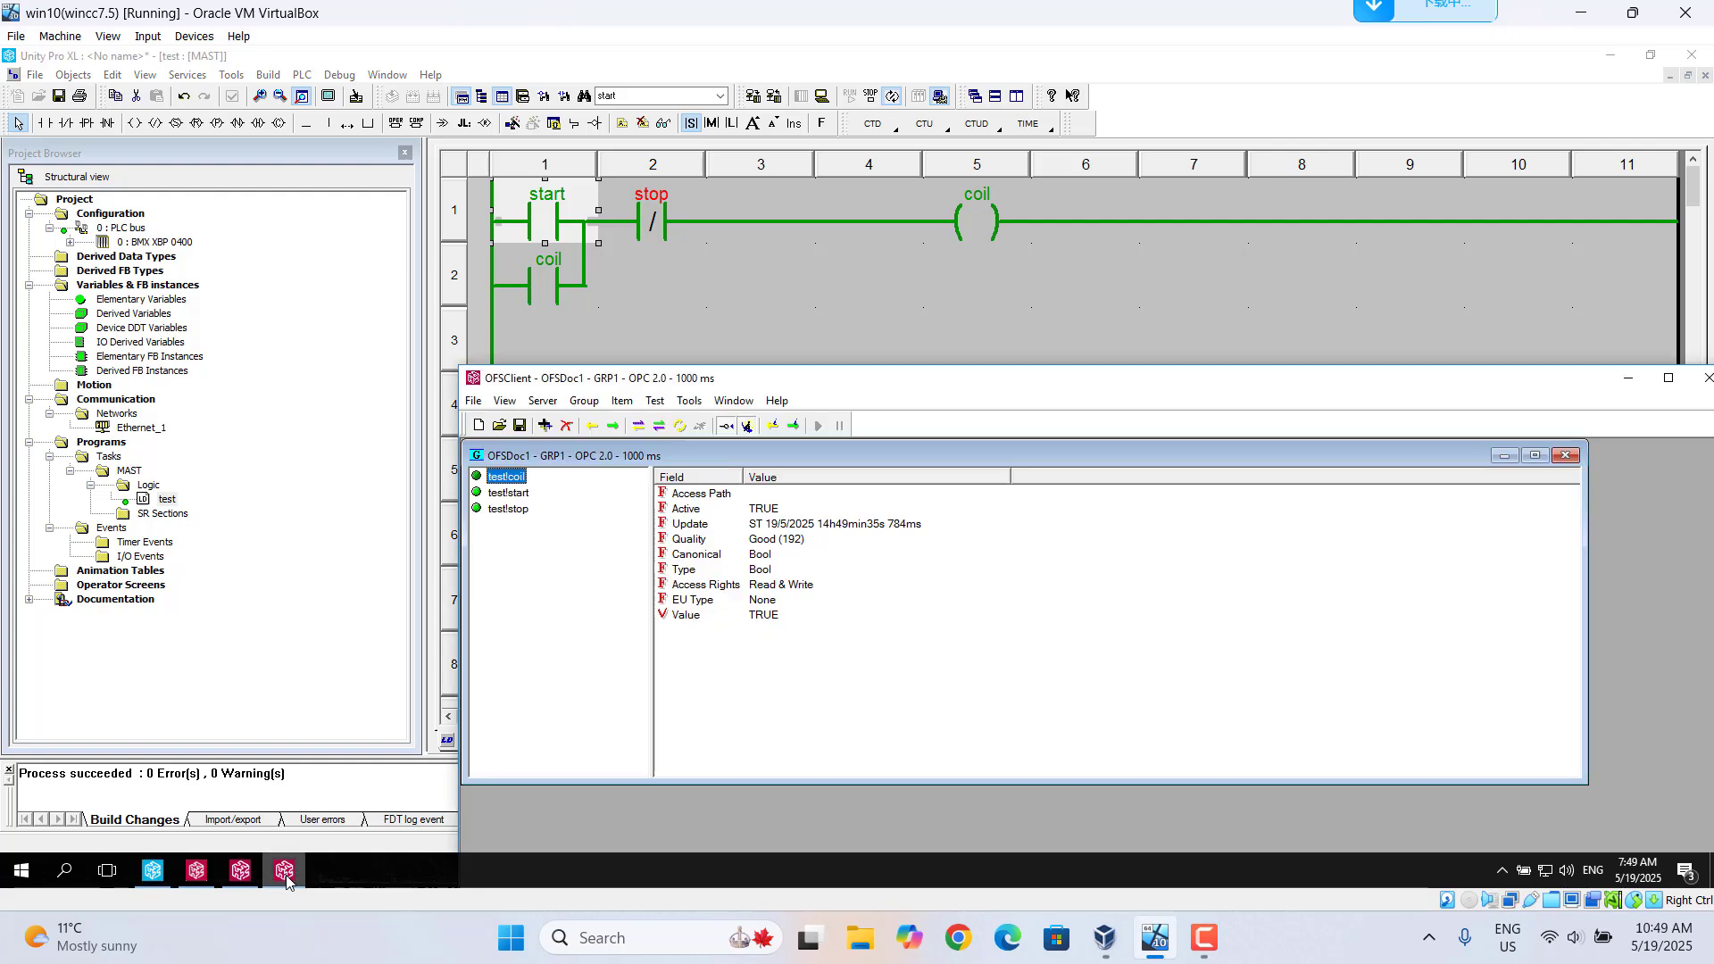
click(509, 493)
click(528, 515)
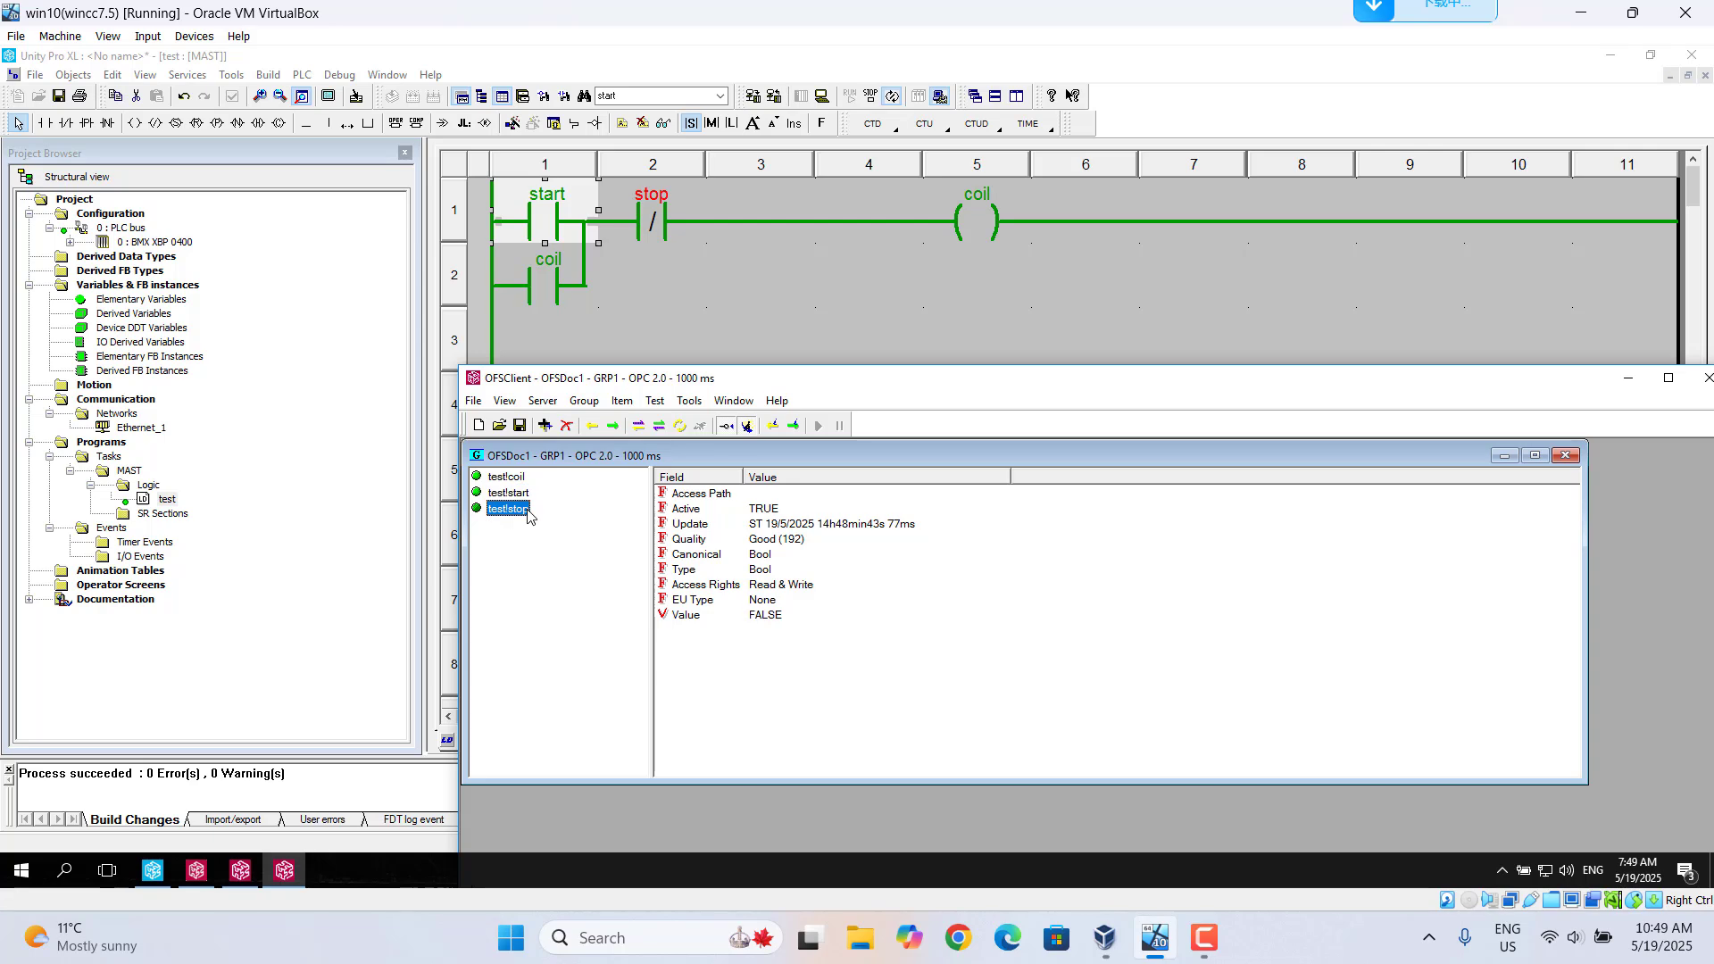
Set the stop contact's value to 1 in the Unity Pro XL rung, and check the stop item in OFS Client
click(656, 227)
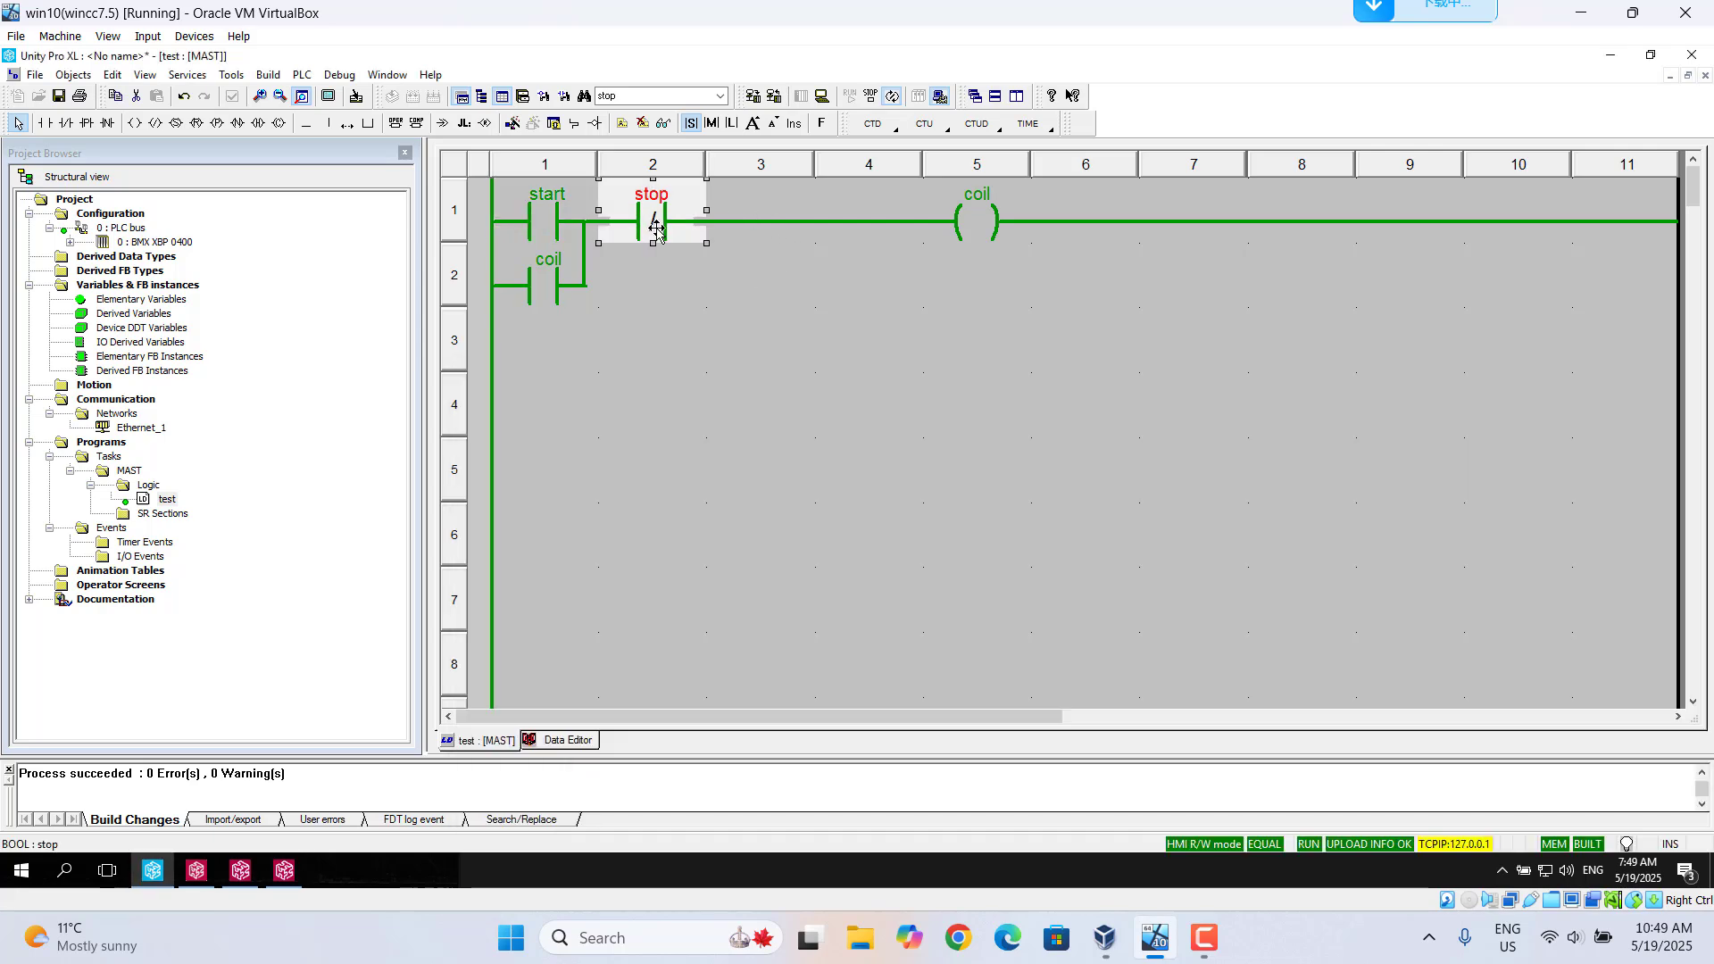
right_click(656, 227)
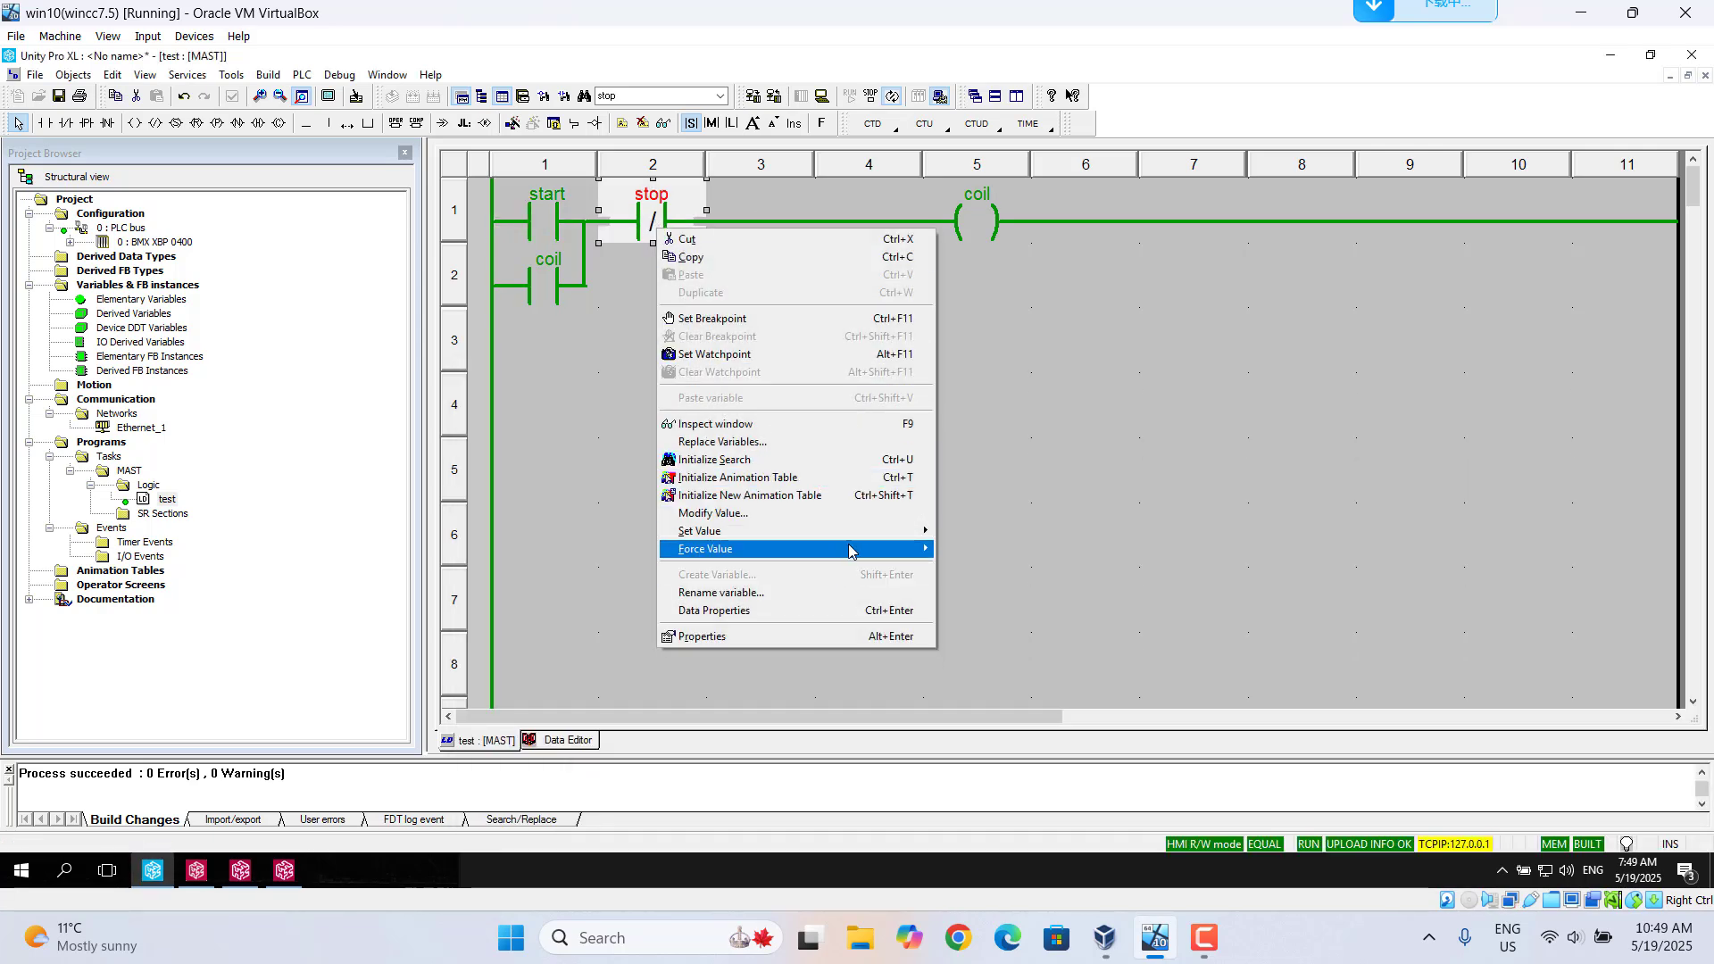
mouse_move(891, 531)
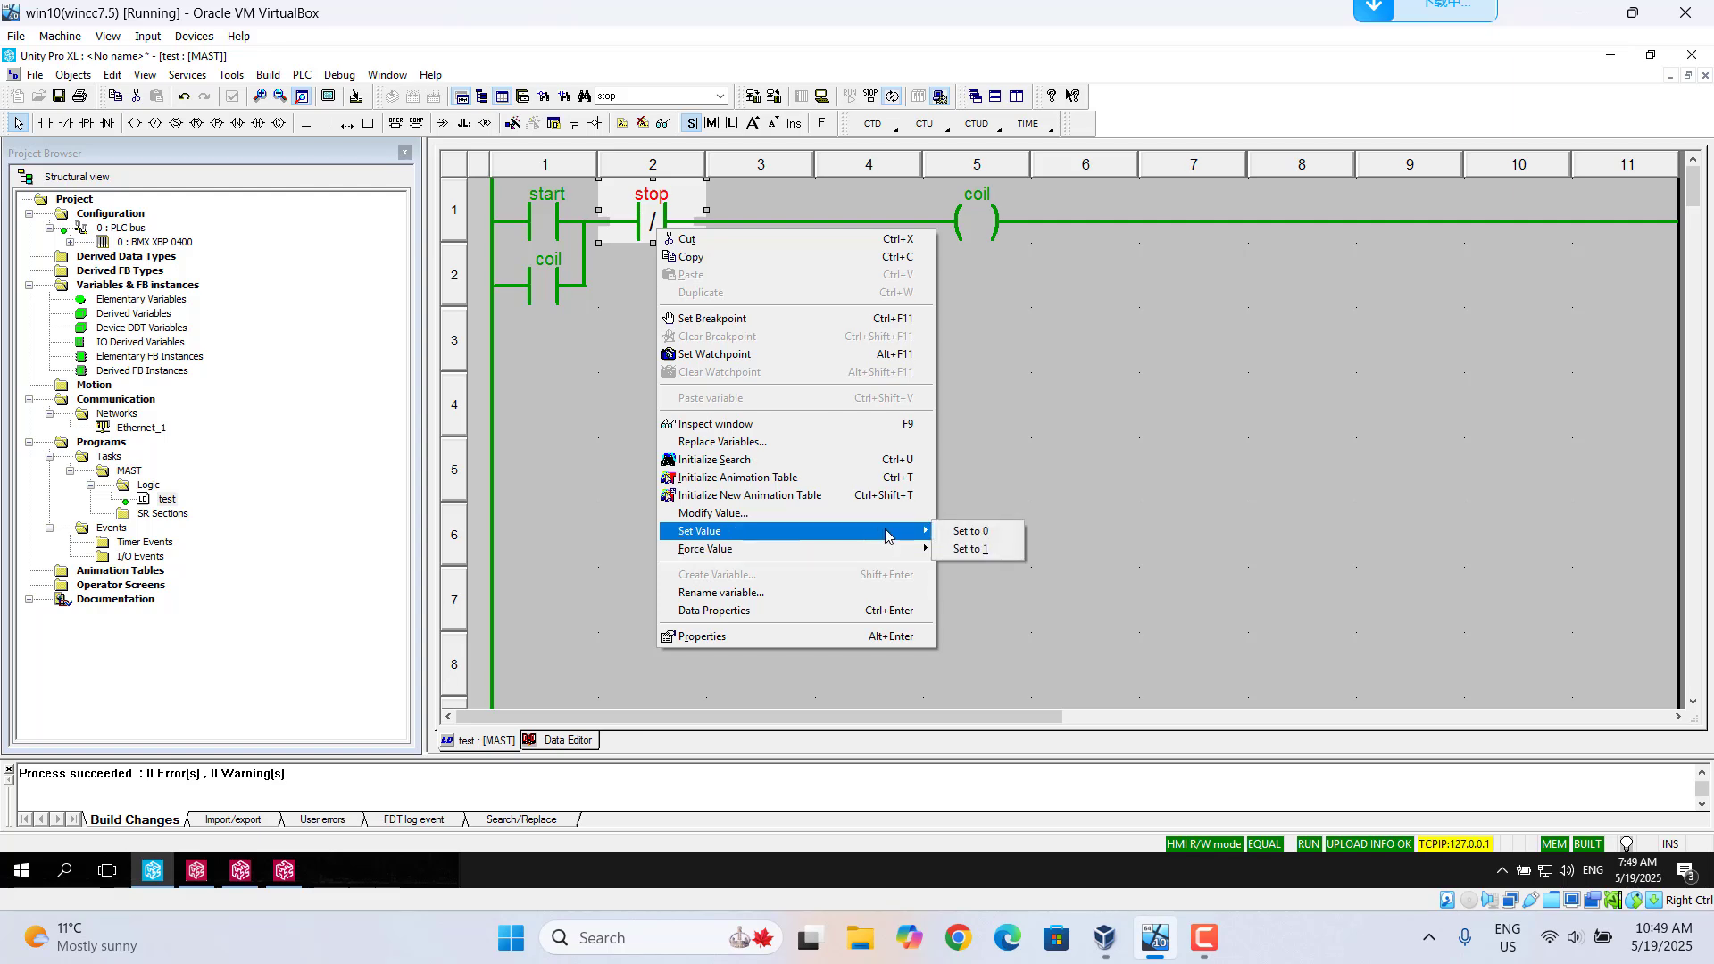
click(983, 550)
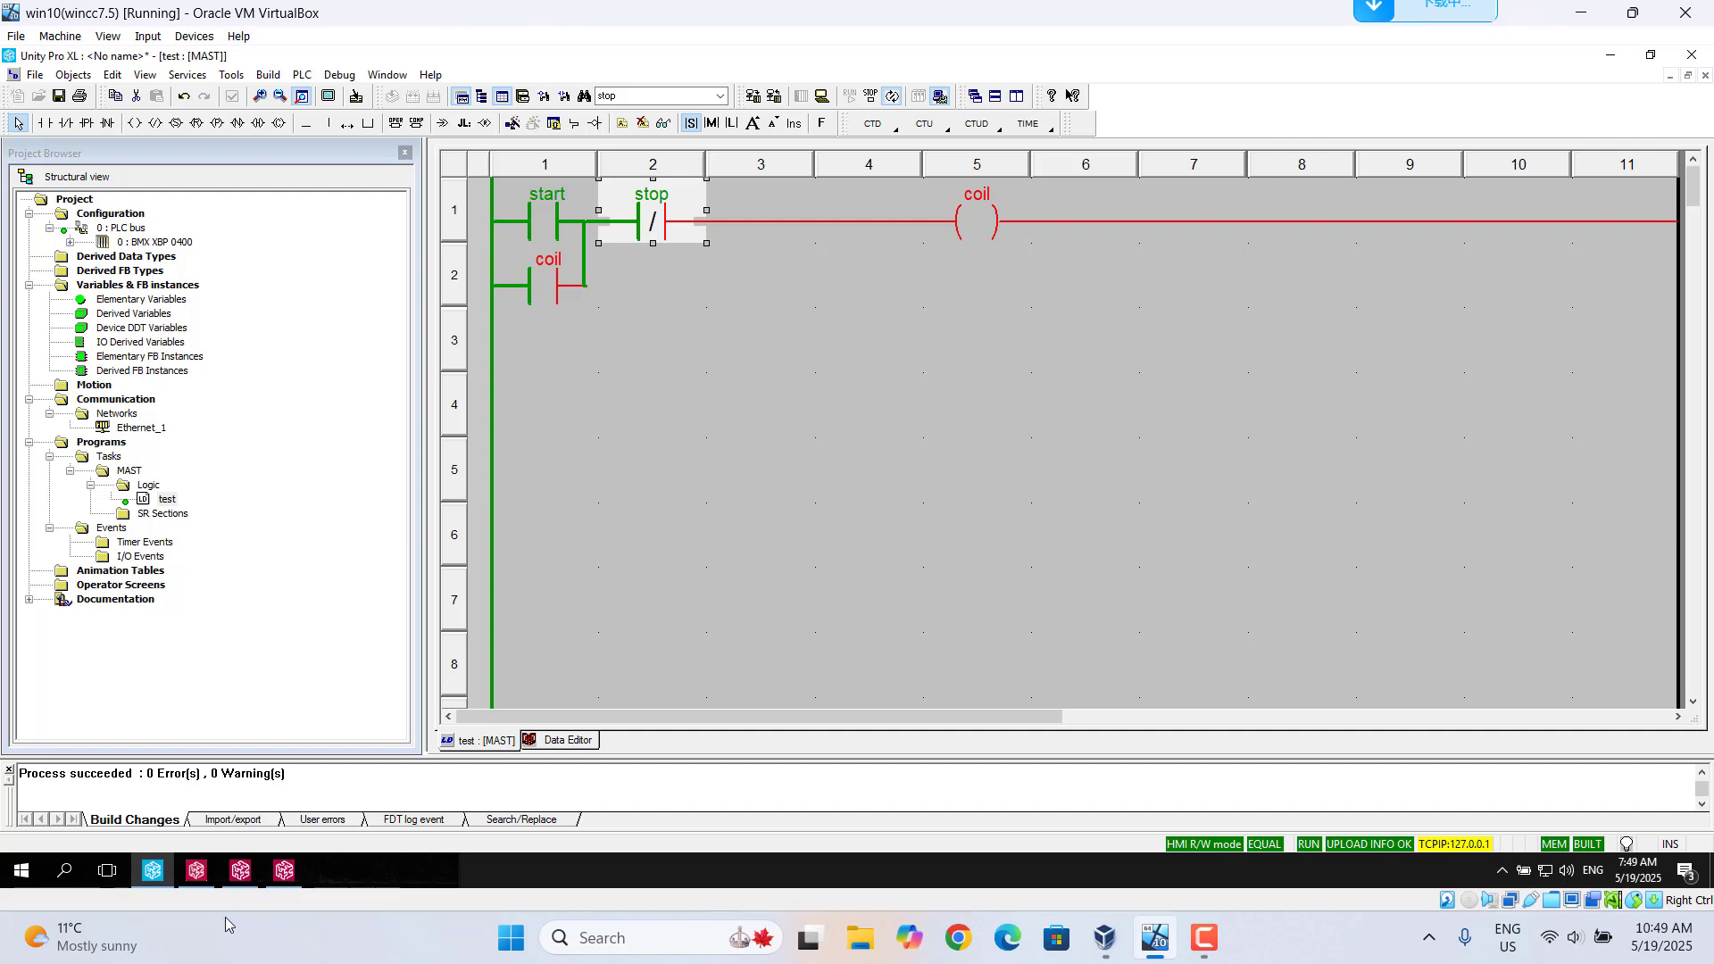
click(282, 872)
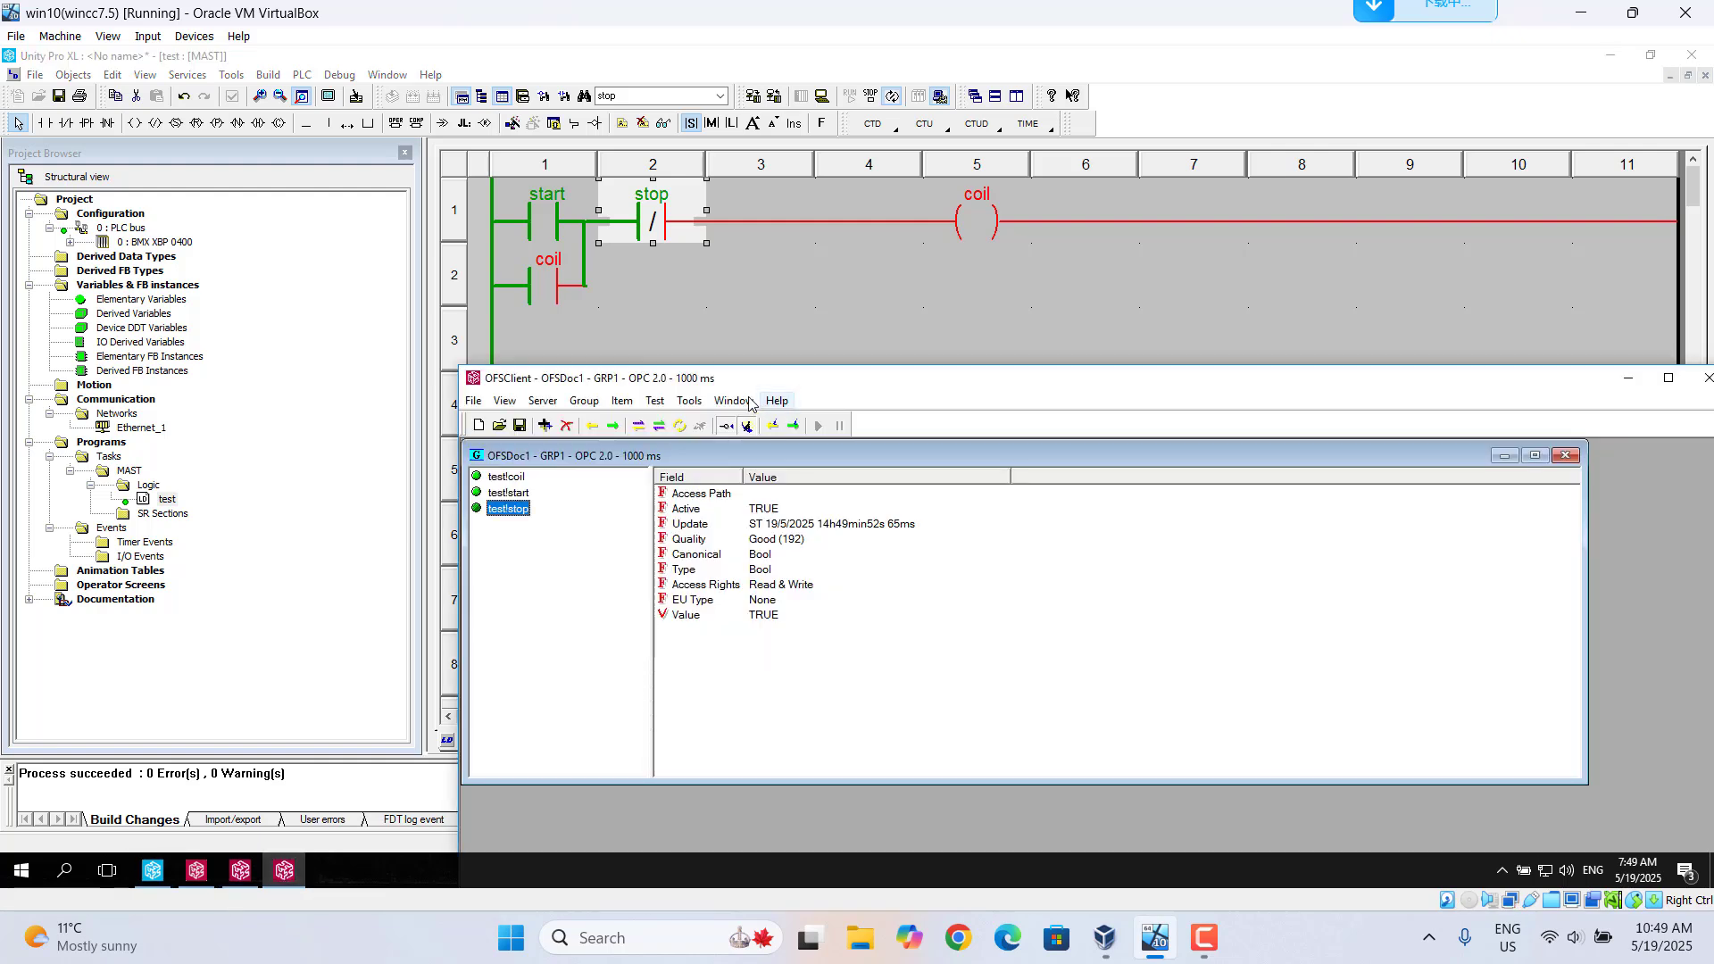
Return to Unity Pro XL and set the start contact's value to 0
click(708, 328)
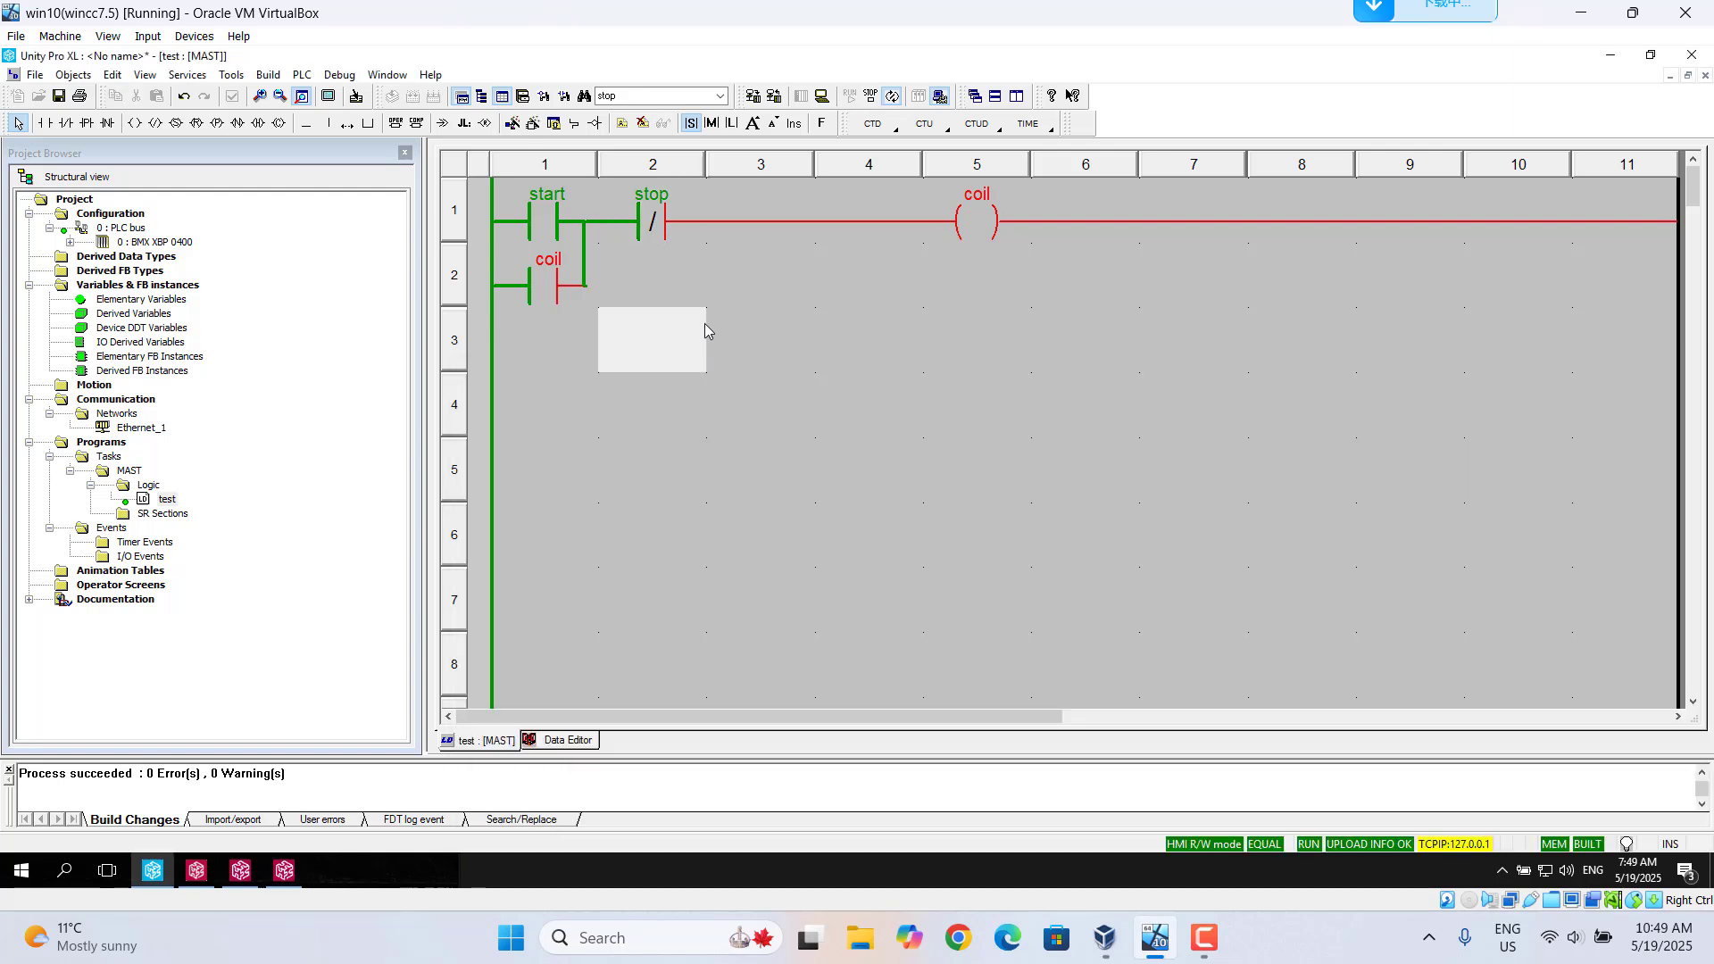
click(555, 225)
right_click(551, 224)
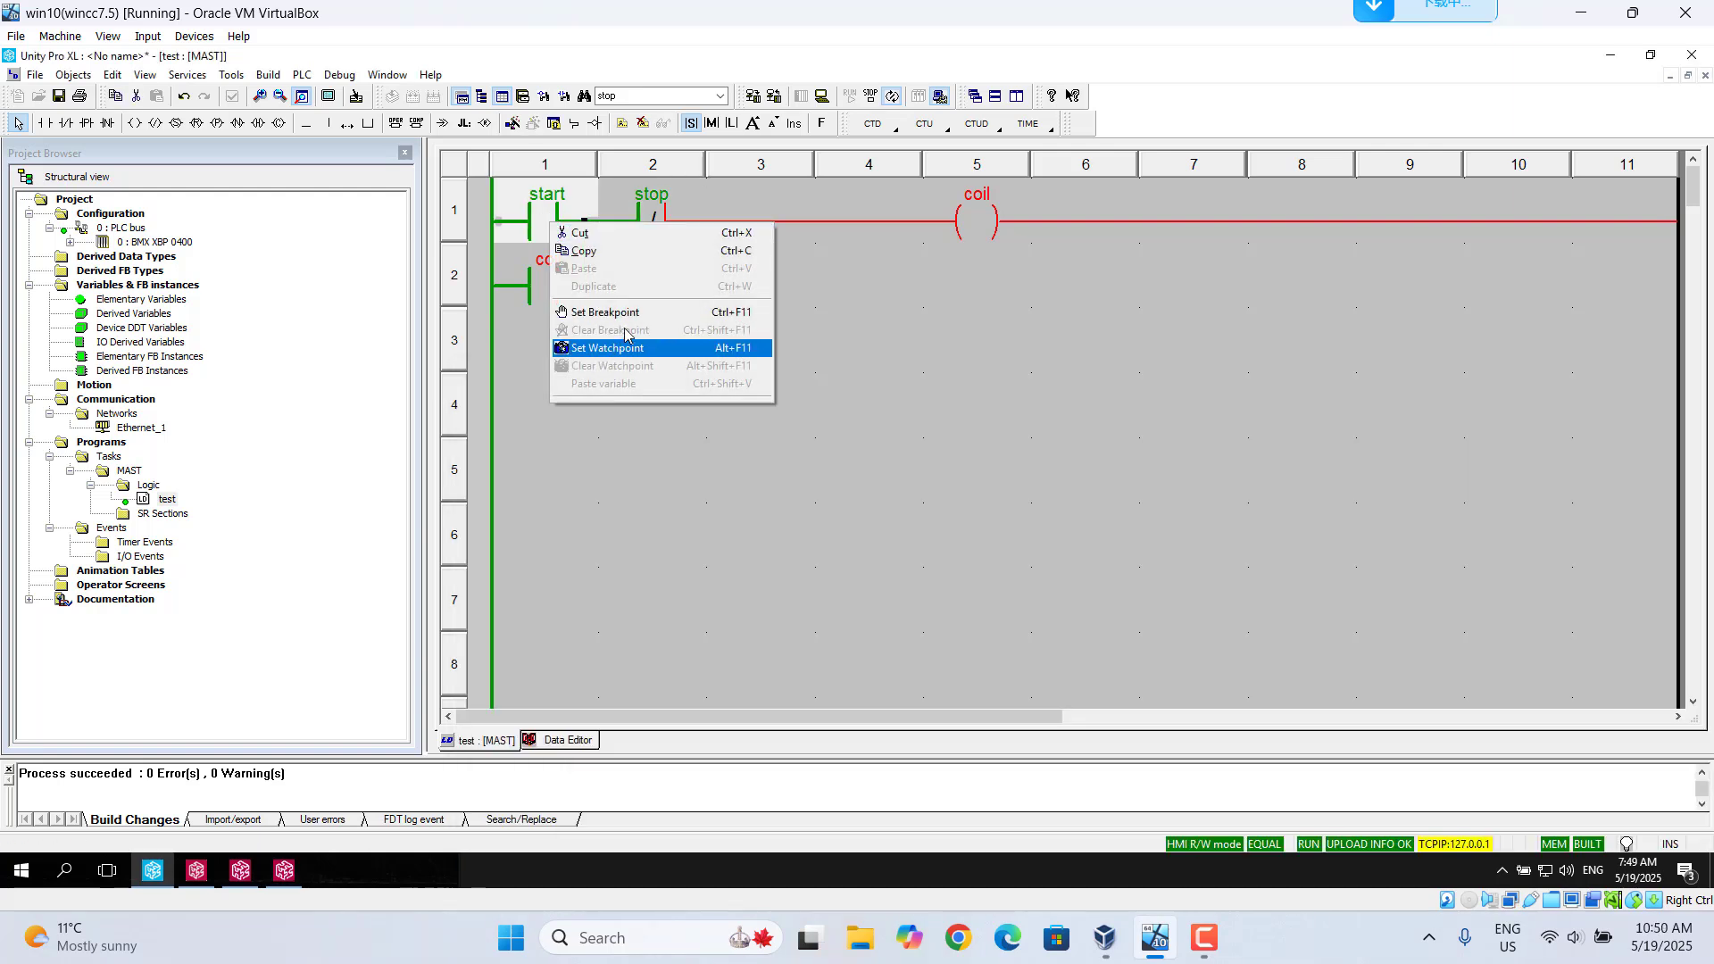
right_click(538, 227)
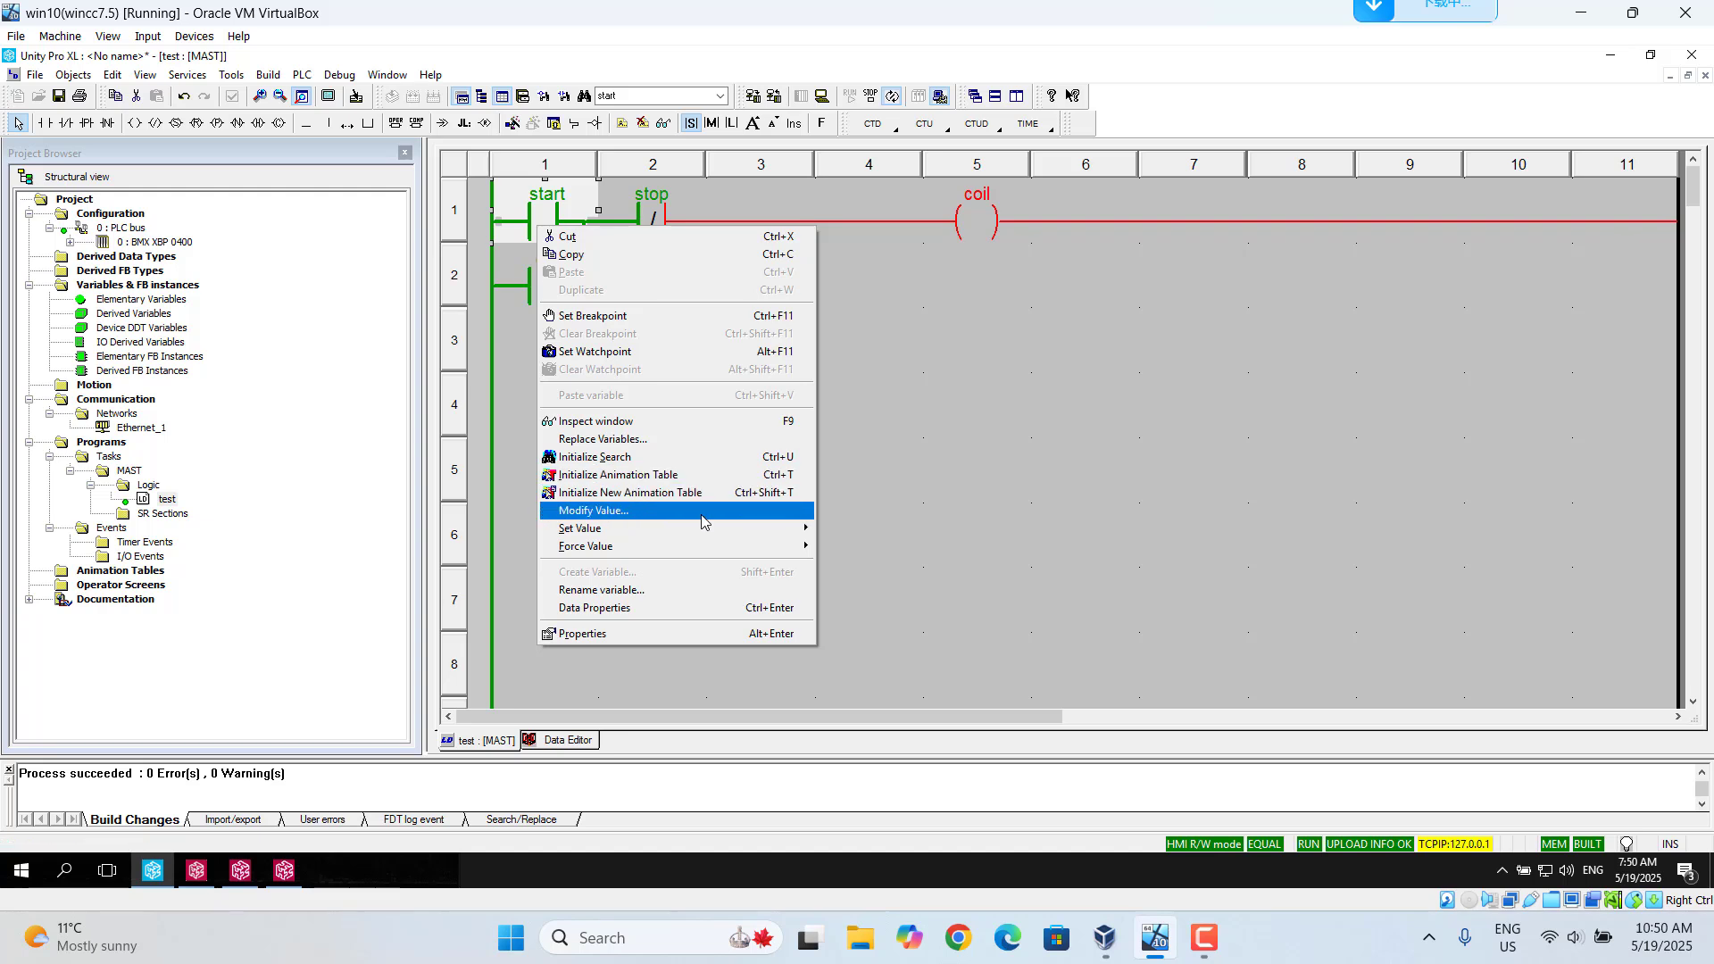
mouse_move(685, 560)
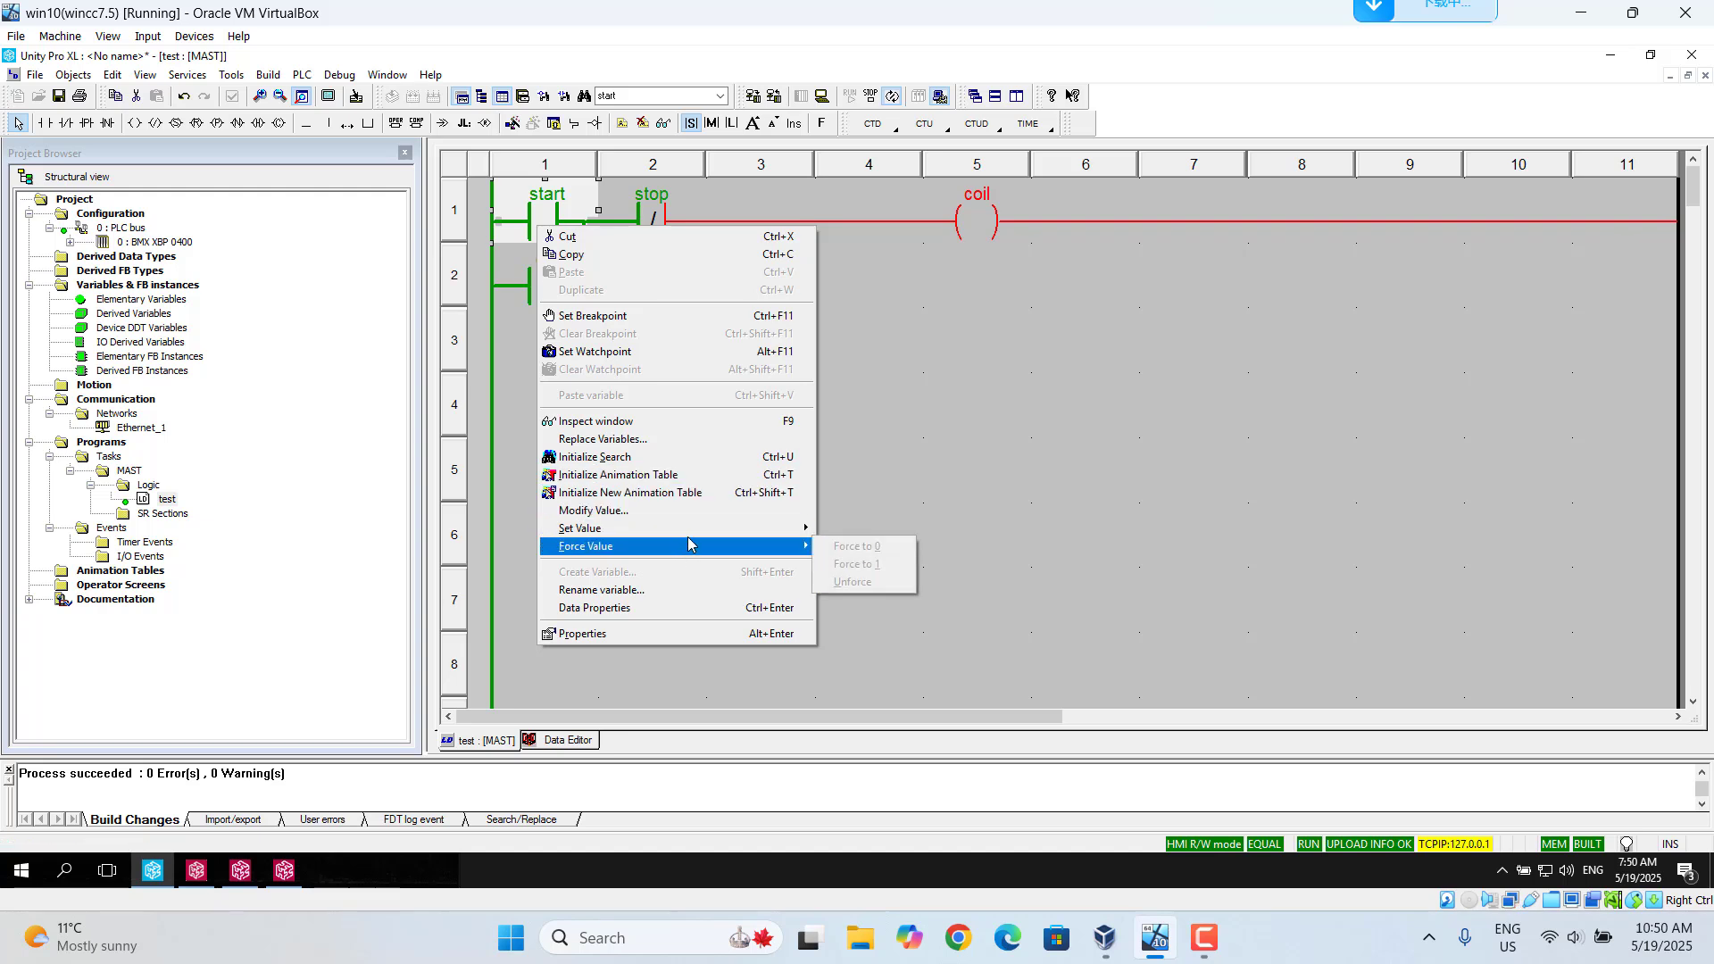
mouse_move(702, 533)
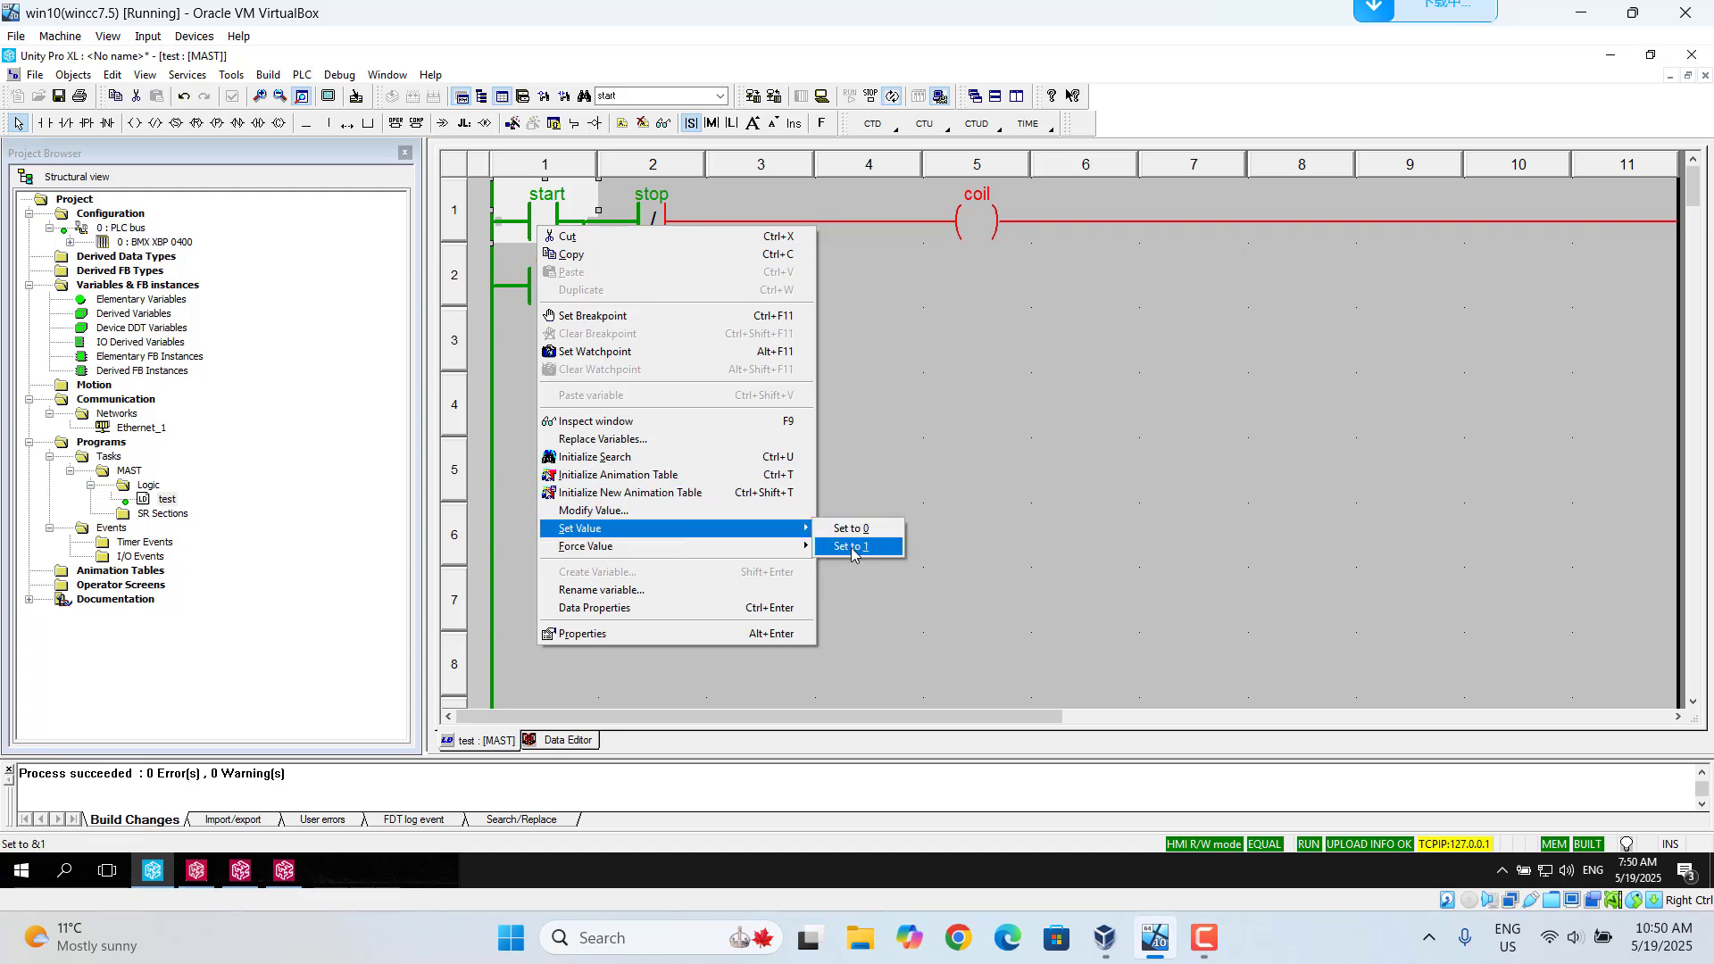
click(853, 547)
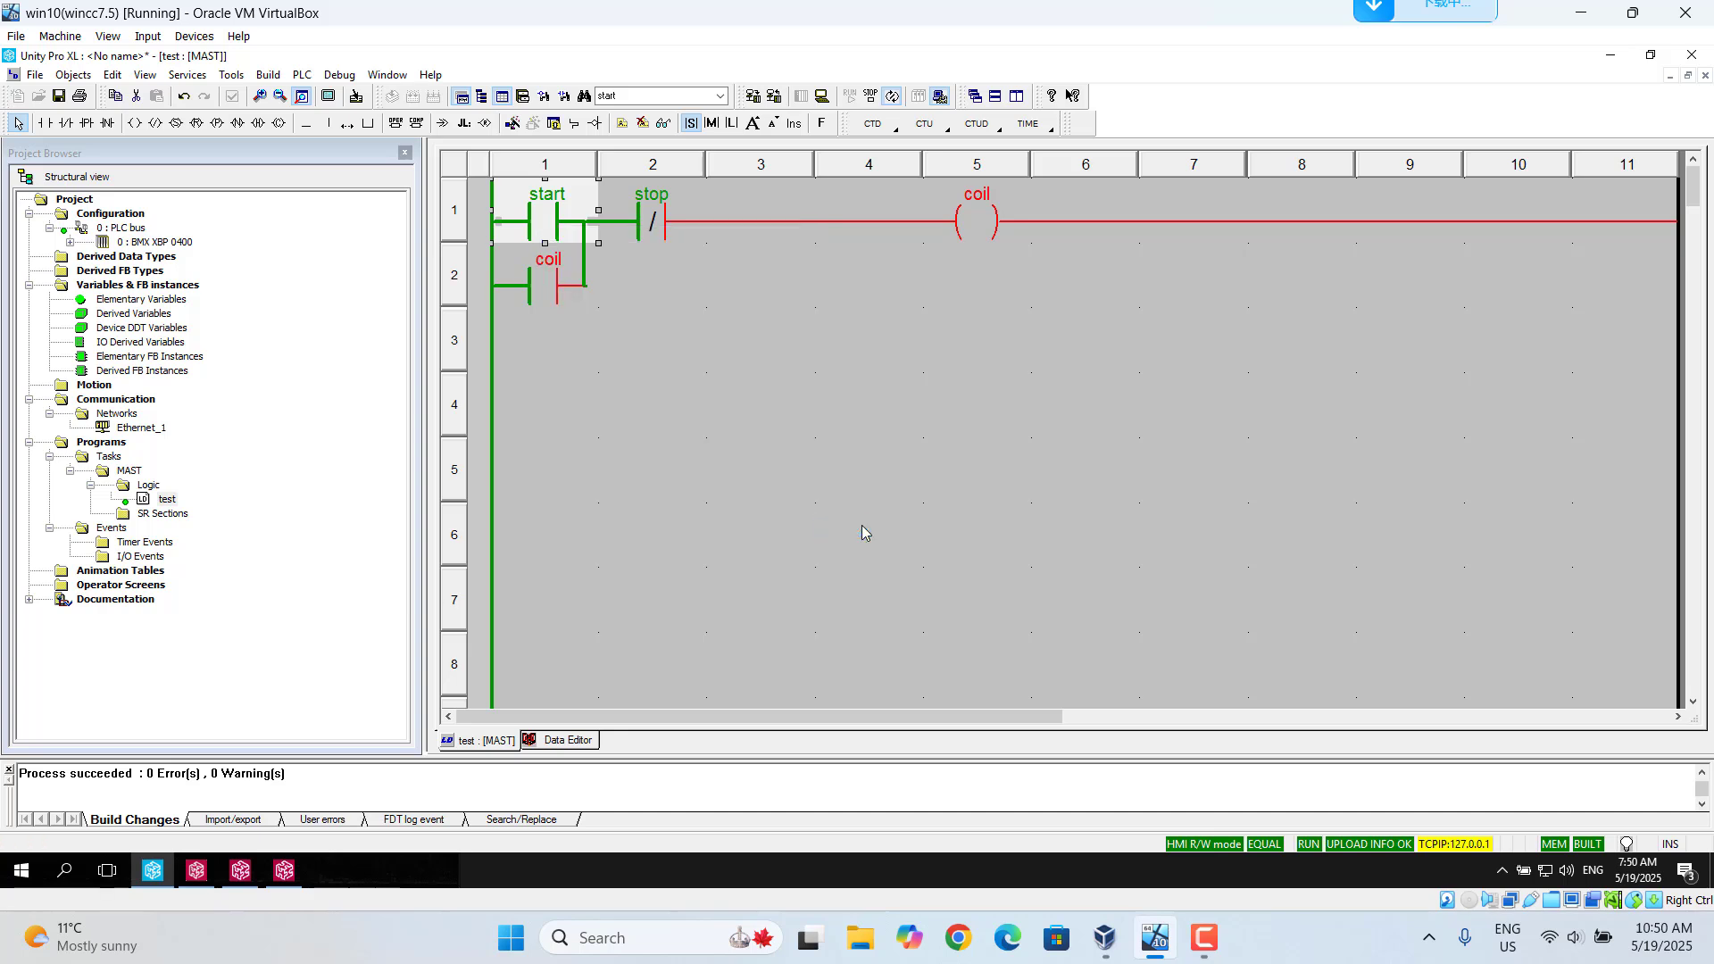
Set the stop contact's value to 0 in the rung, and check the stop item in OFS Client
click(654, 230)
right_click(654, 229)
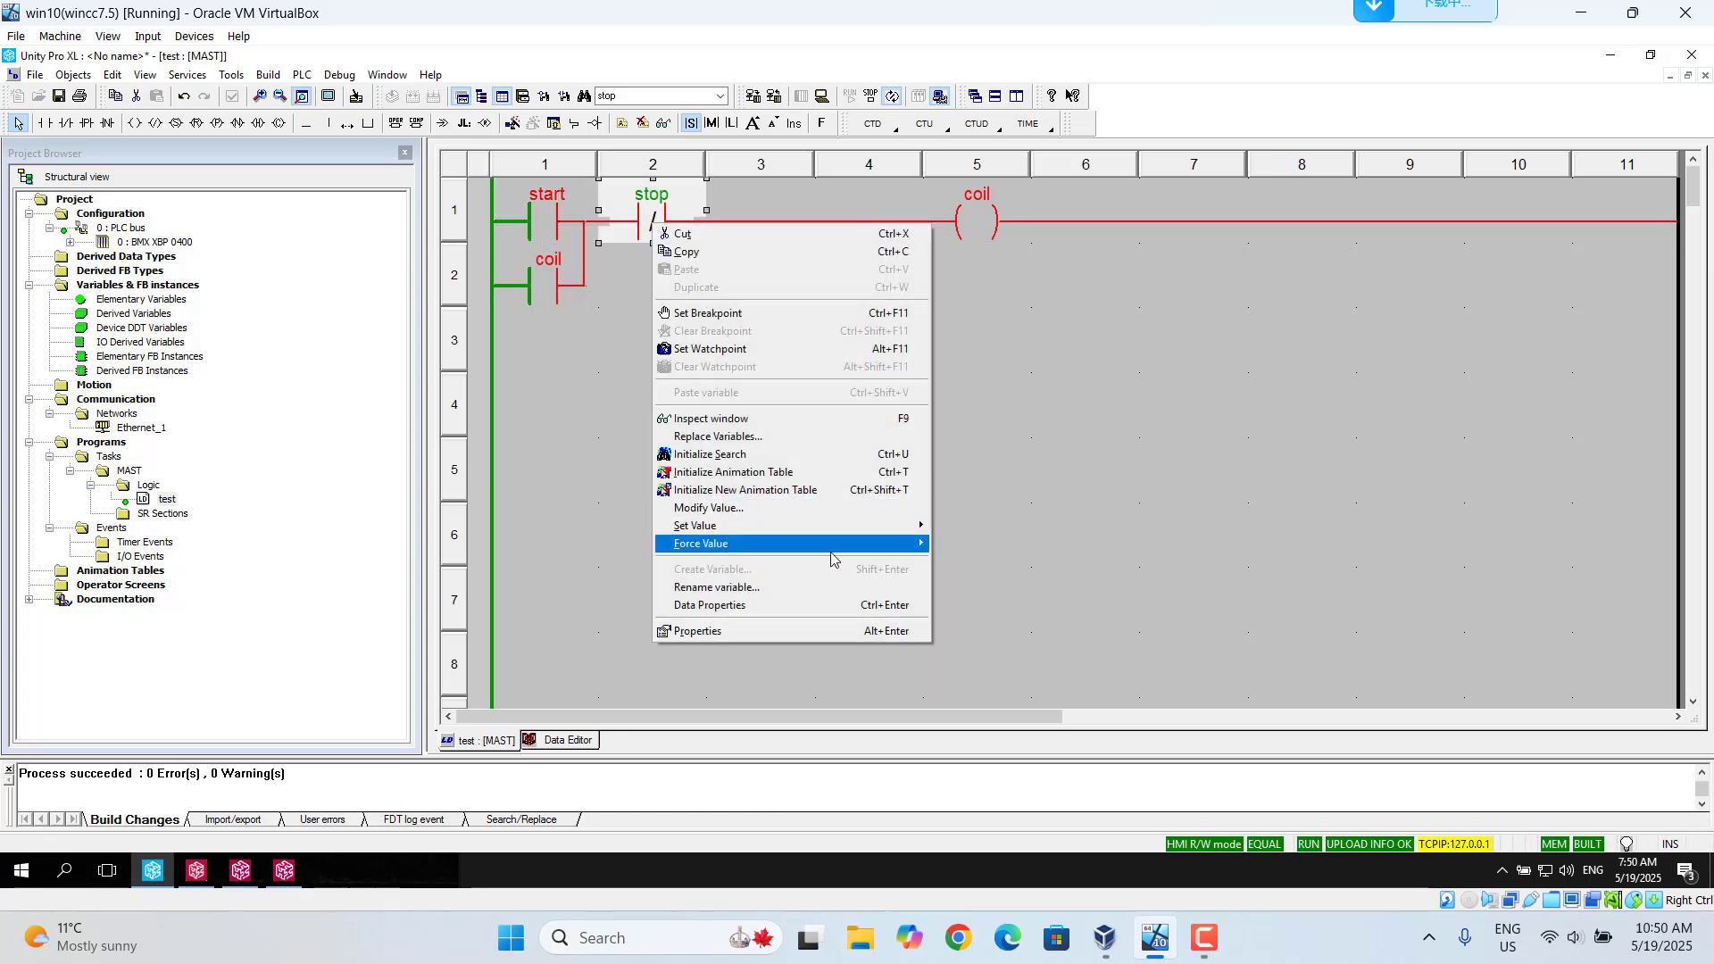
mouse_move(848, 533)
click(991, 527)
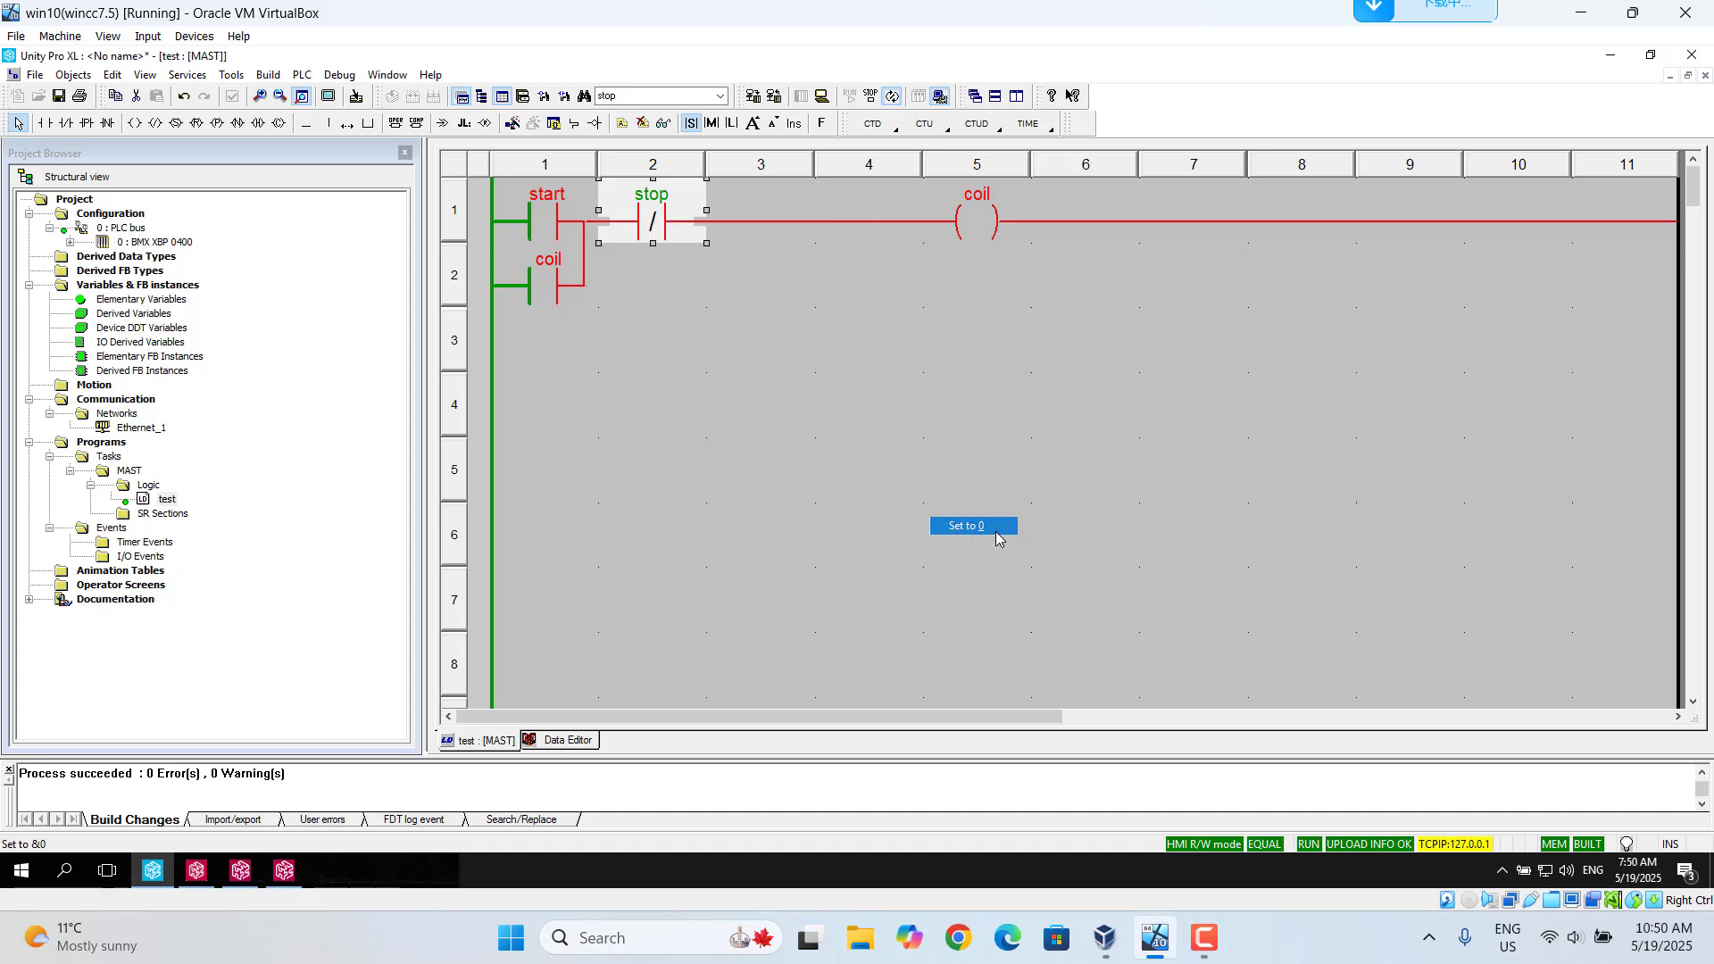
click(878, 509)
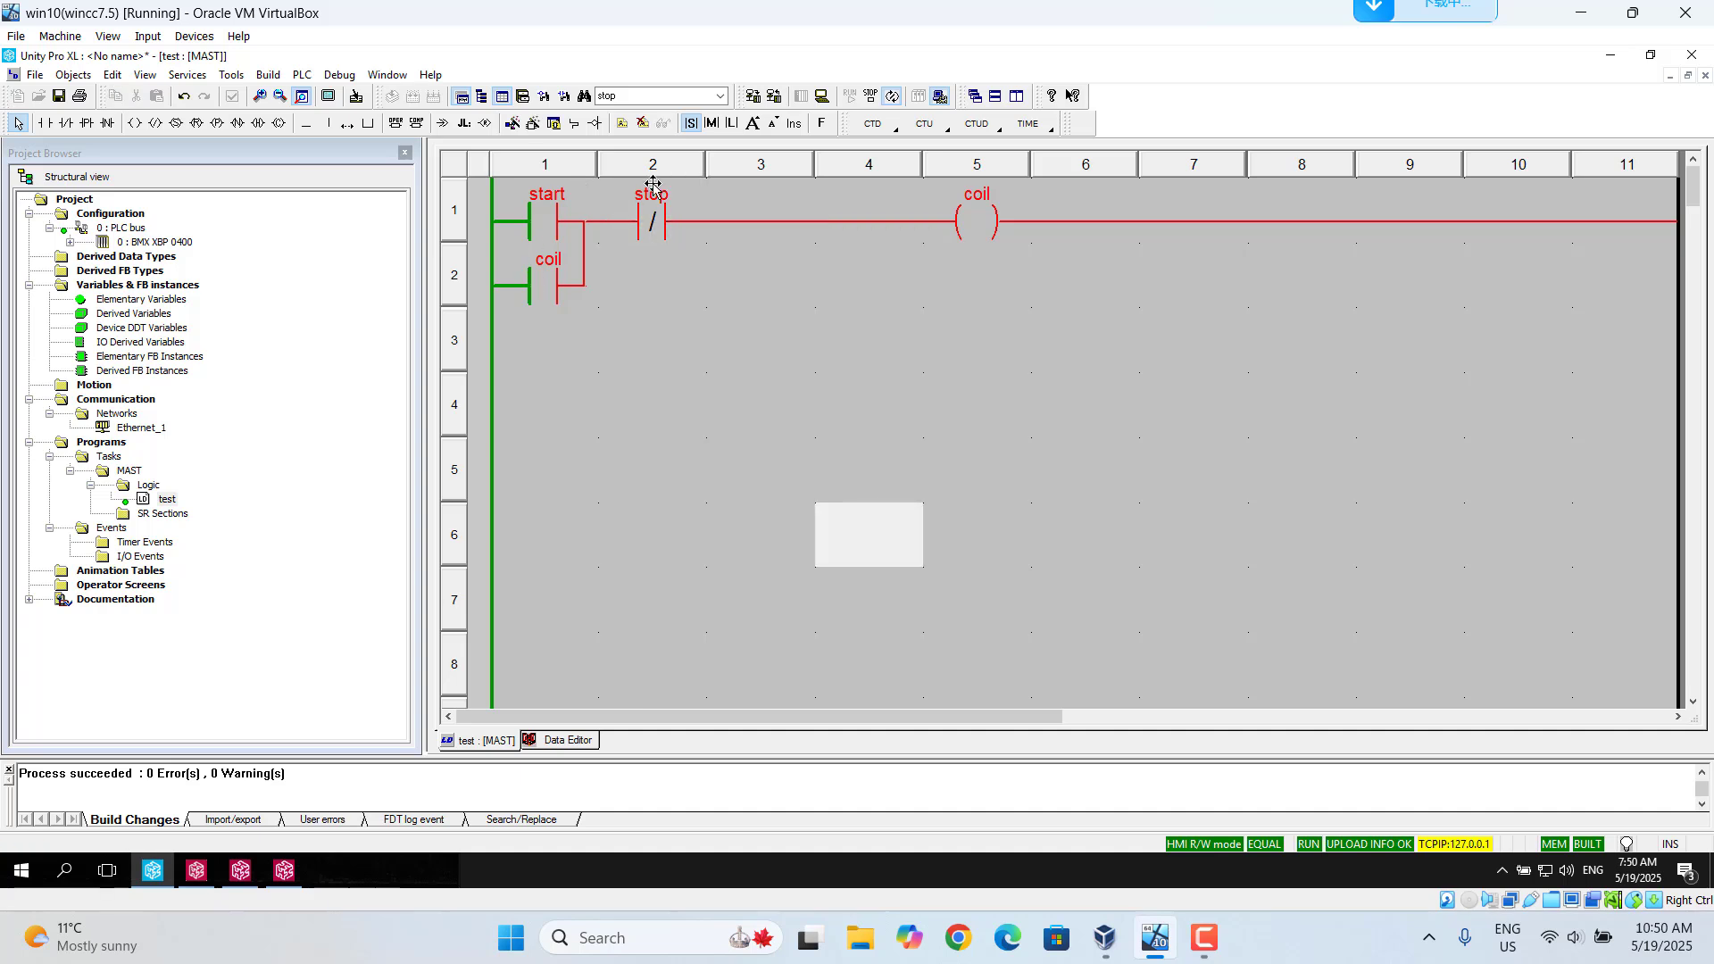
click(282, 870)
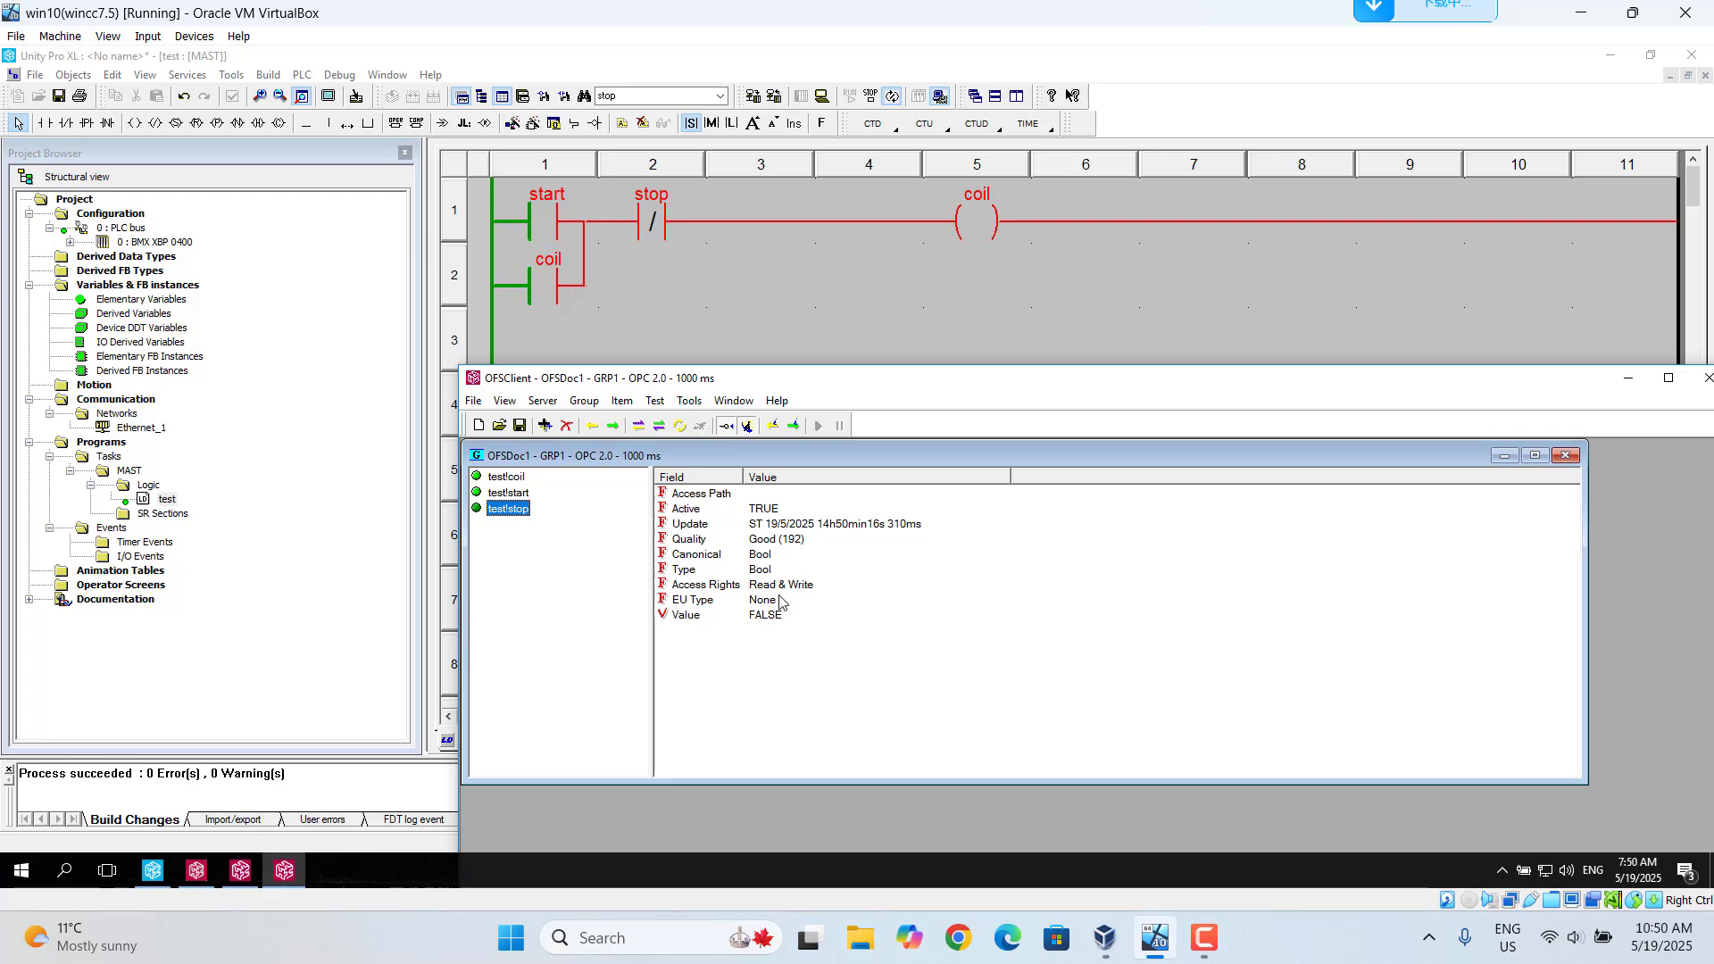
Write the Bool value 1 to the start item from OFS Client
click(516, 496)
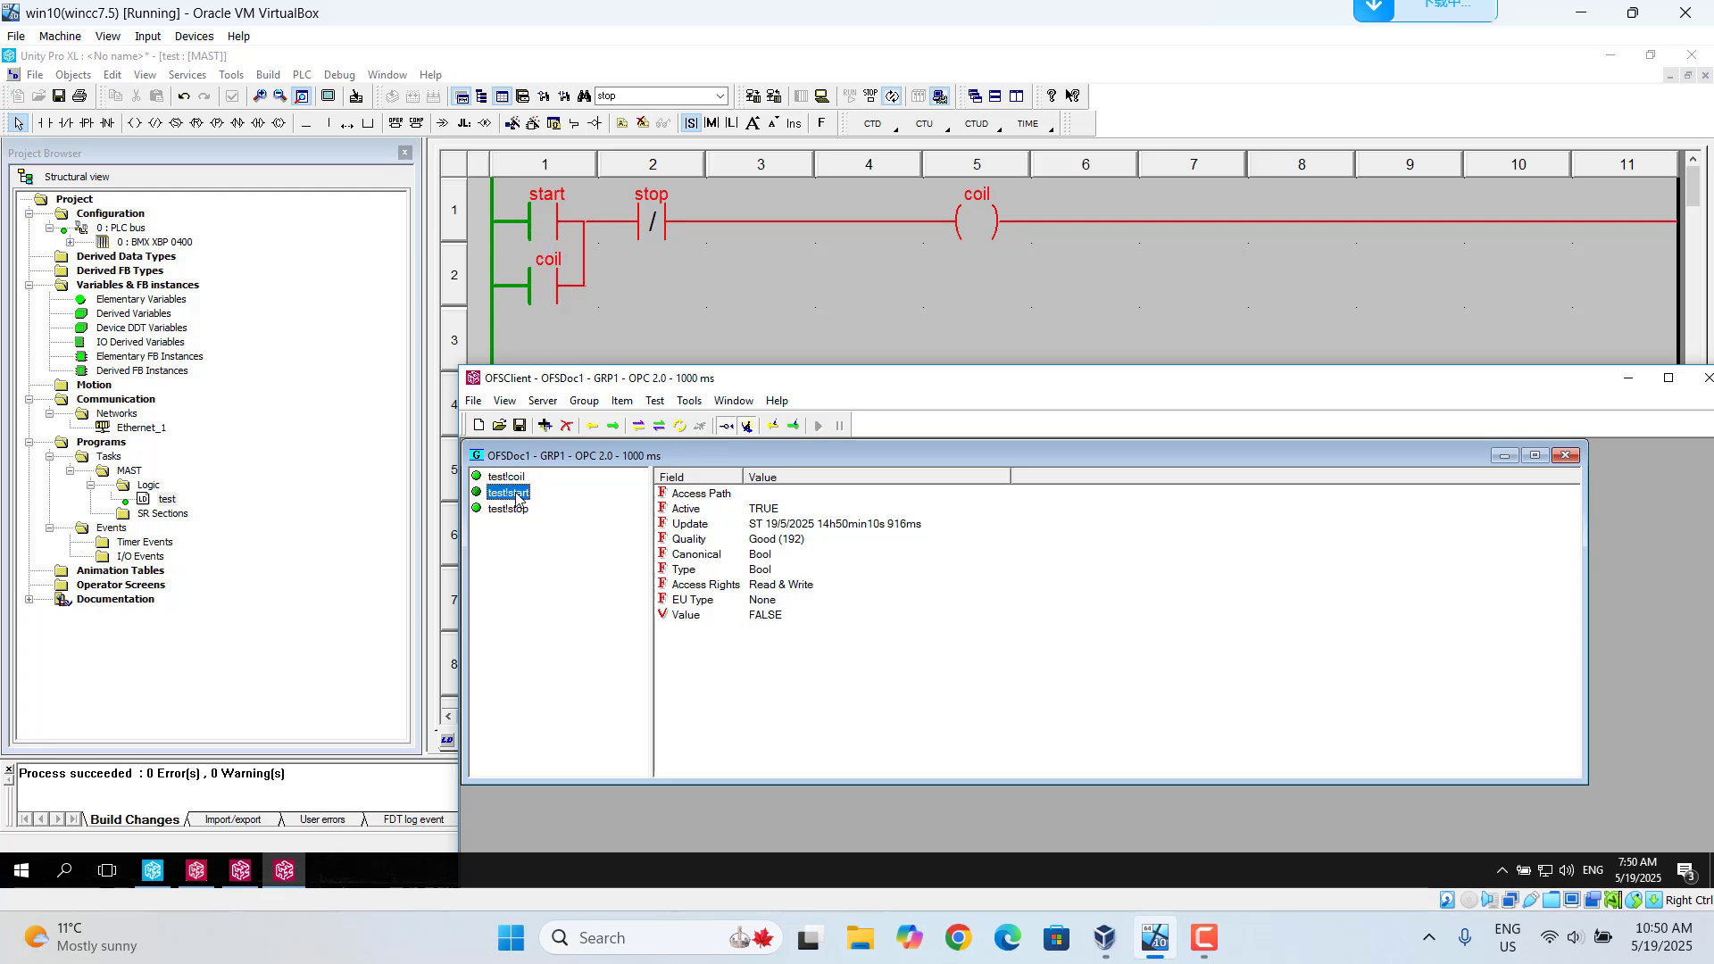
click(793, 425)
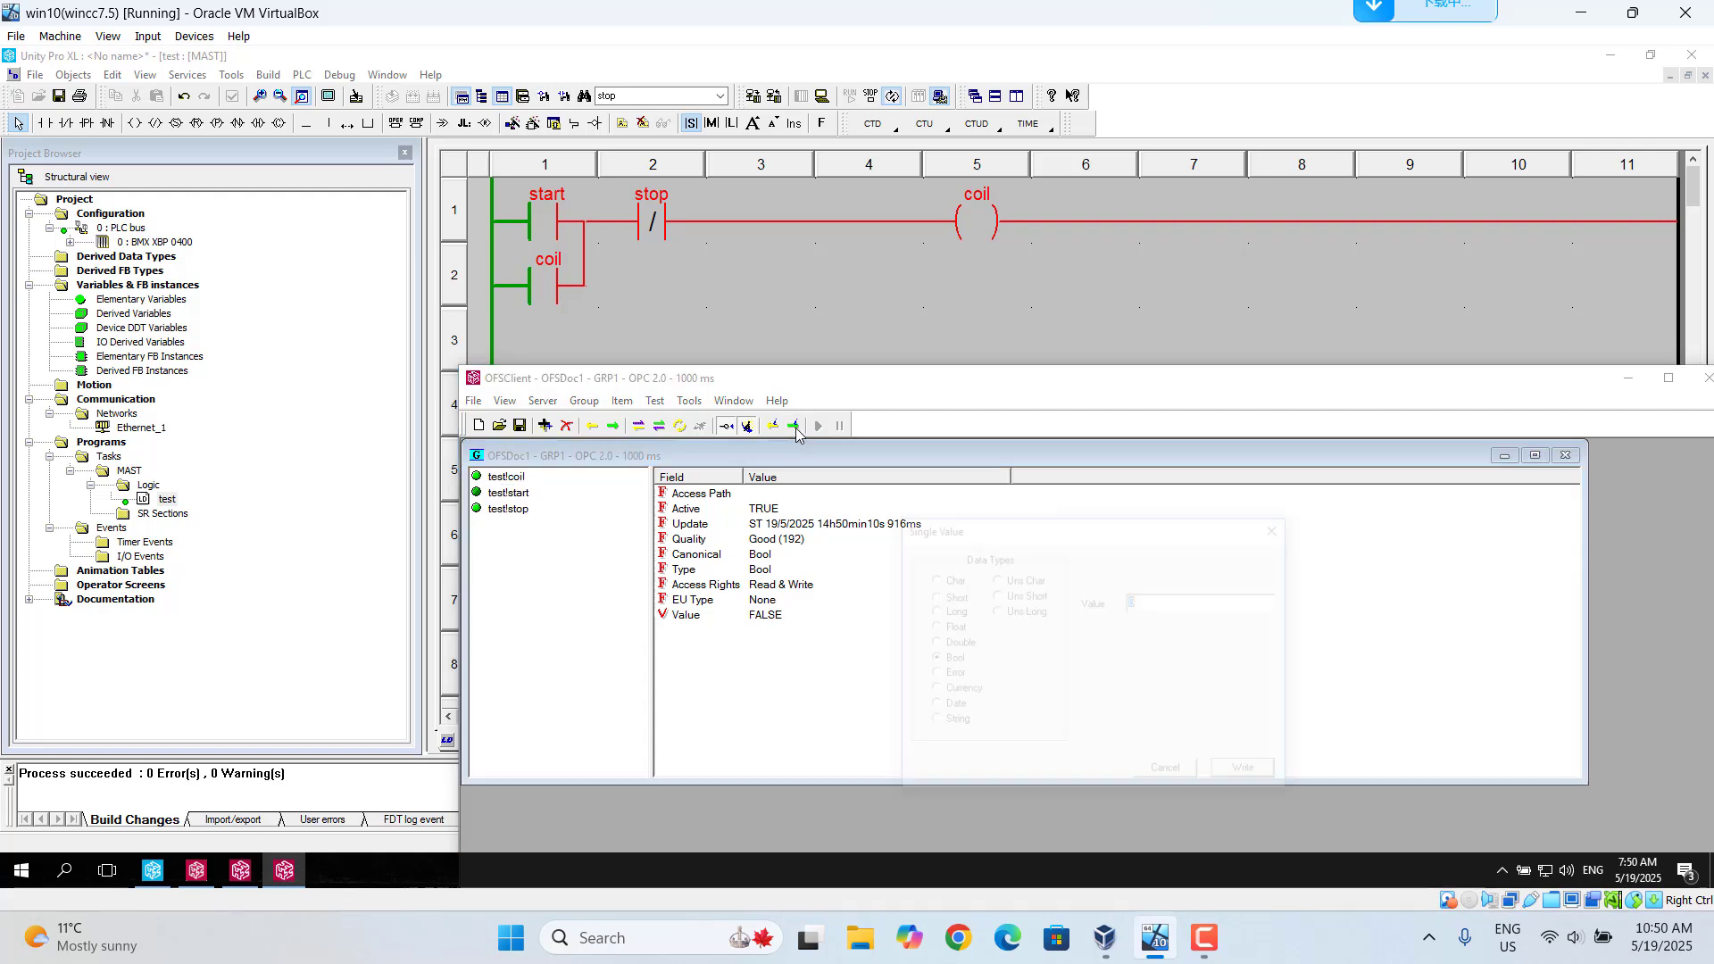
click(1173, 604)
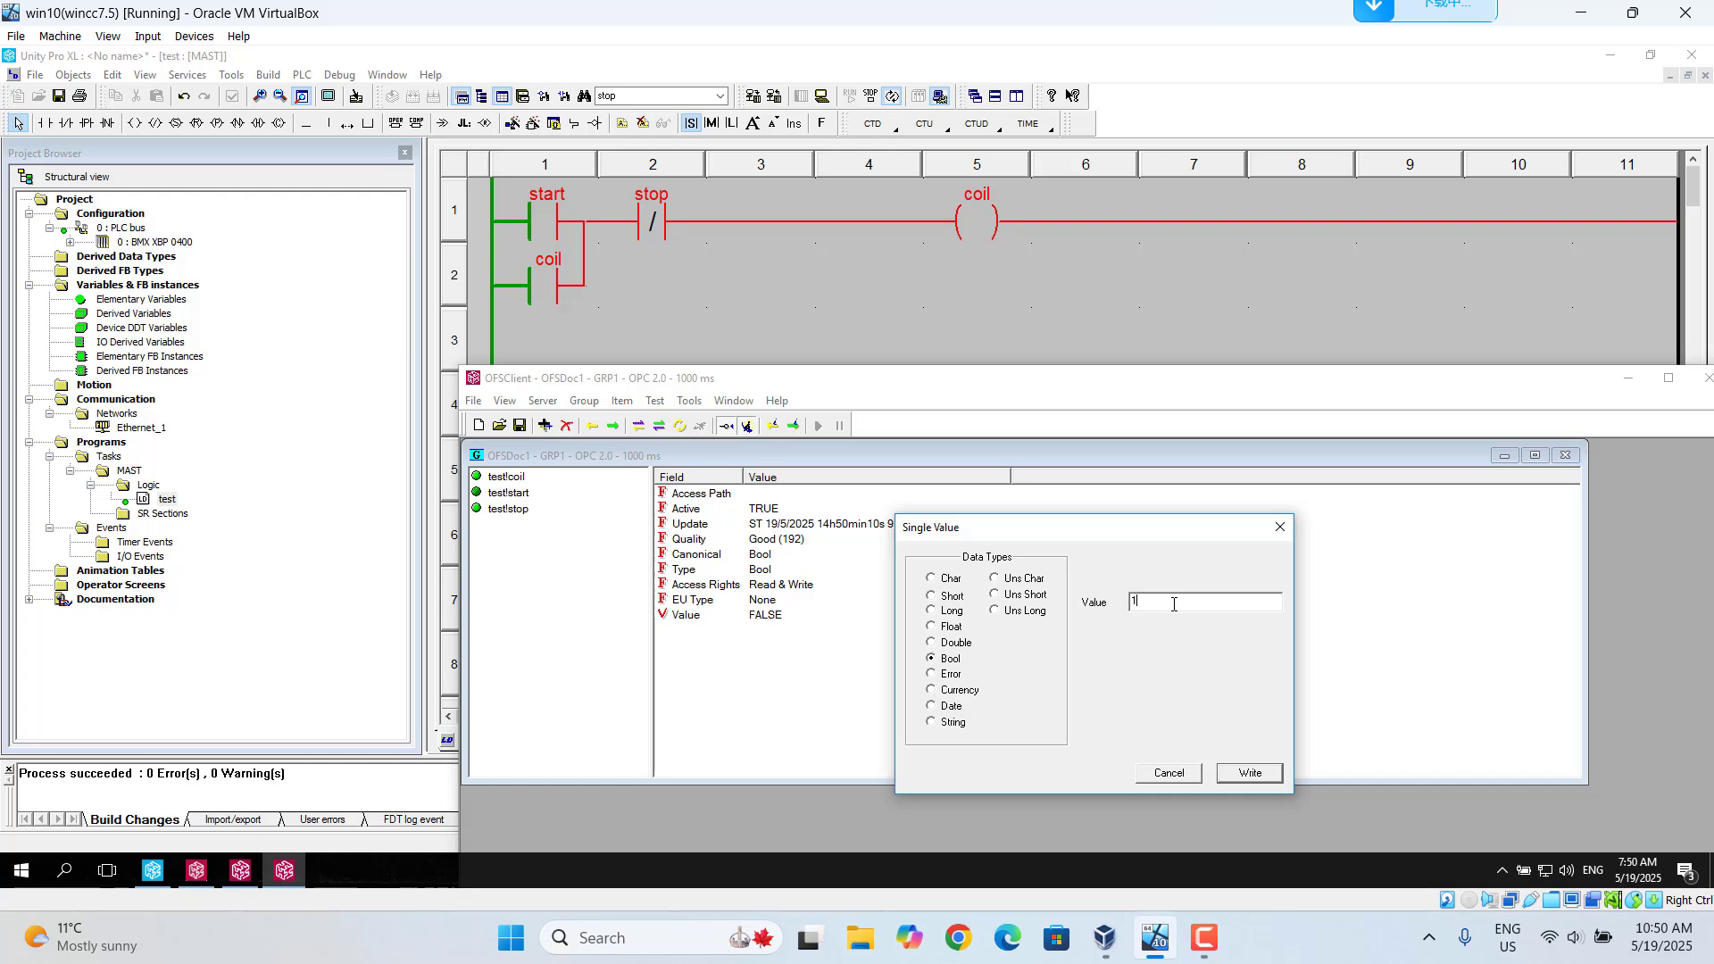
click(1246, 773)
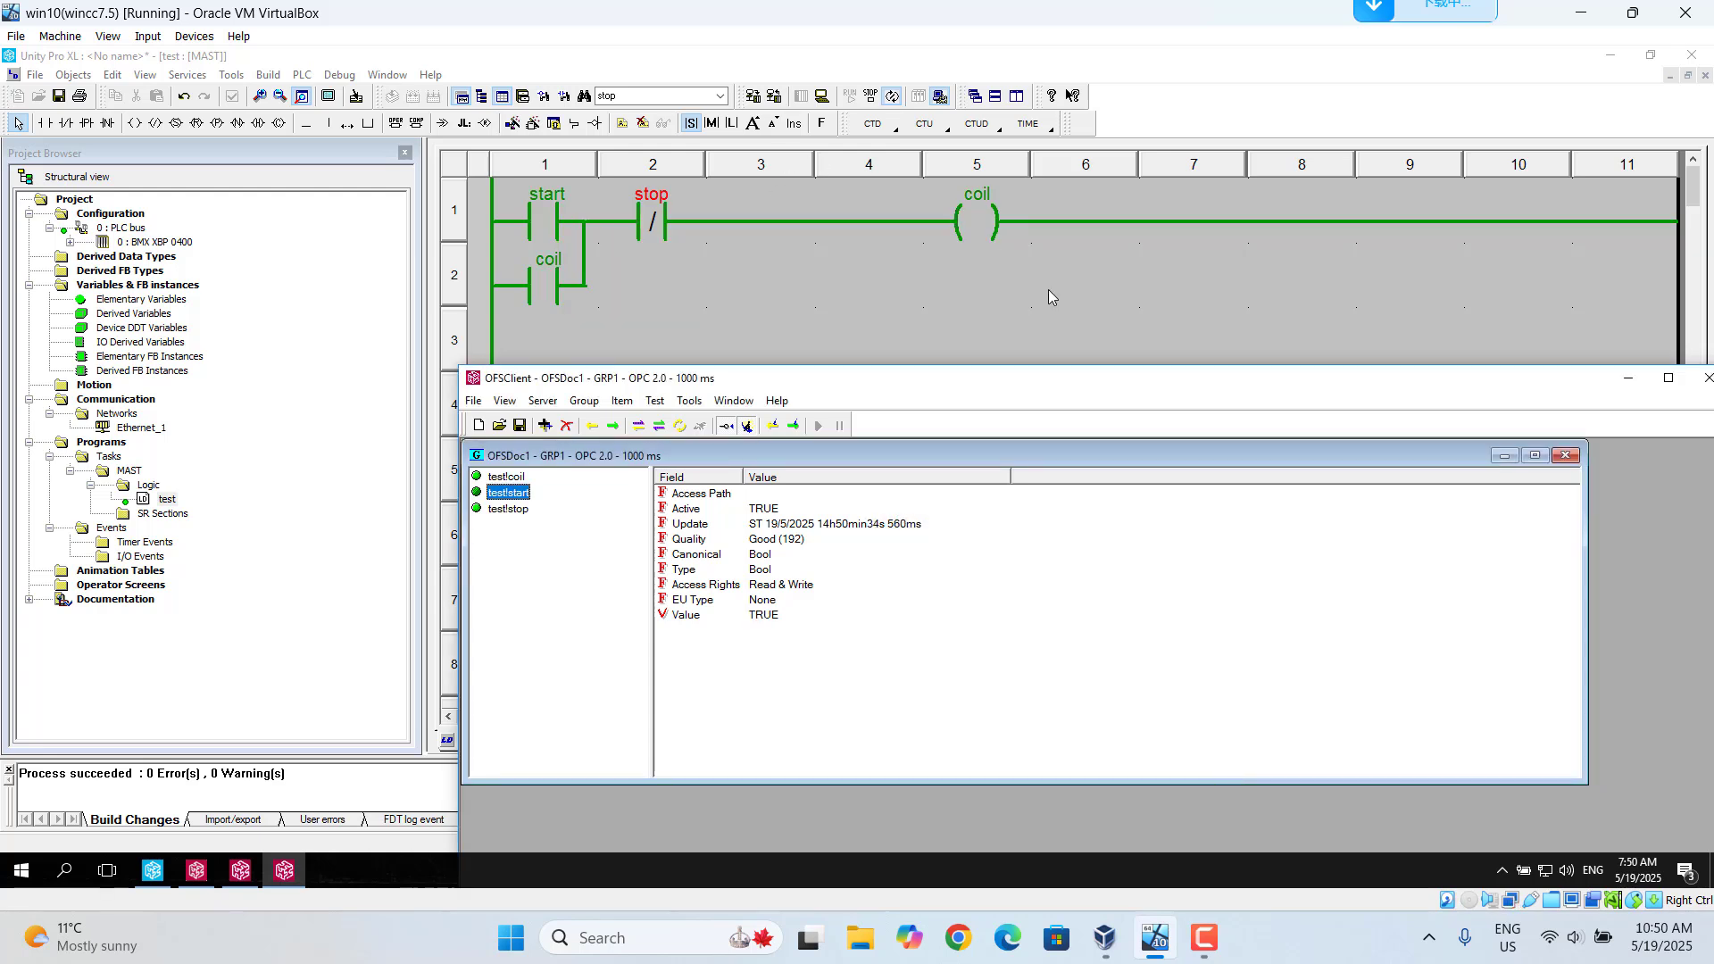
Write the Bool value 1 to the stop item to interrupt the rung
click(510, 508)
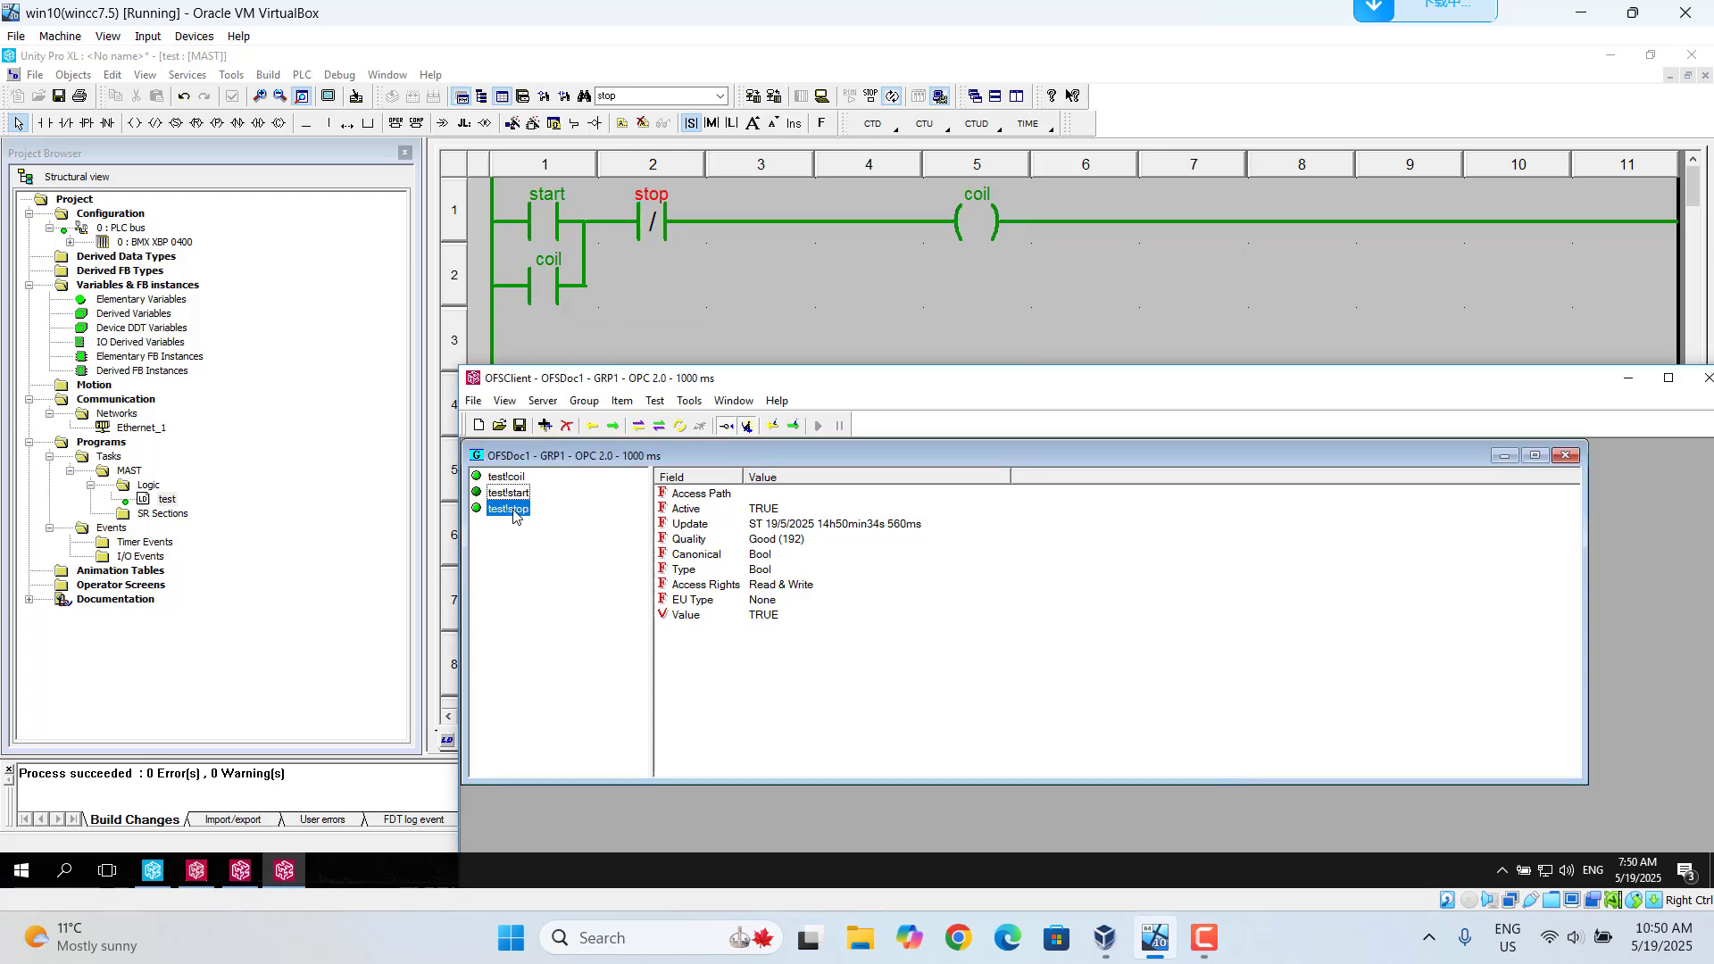
click(791, 426)
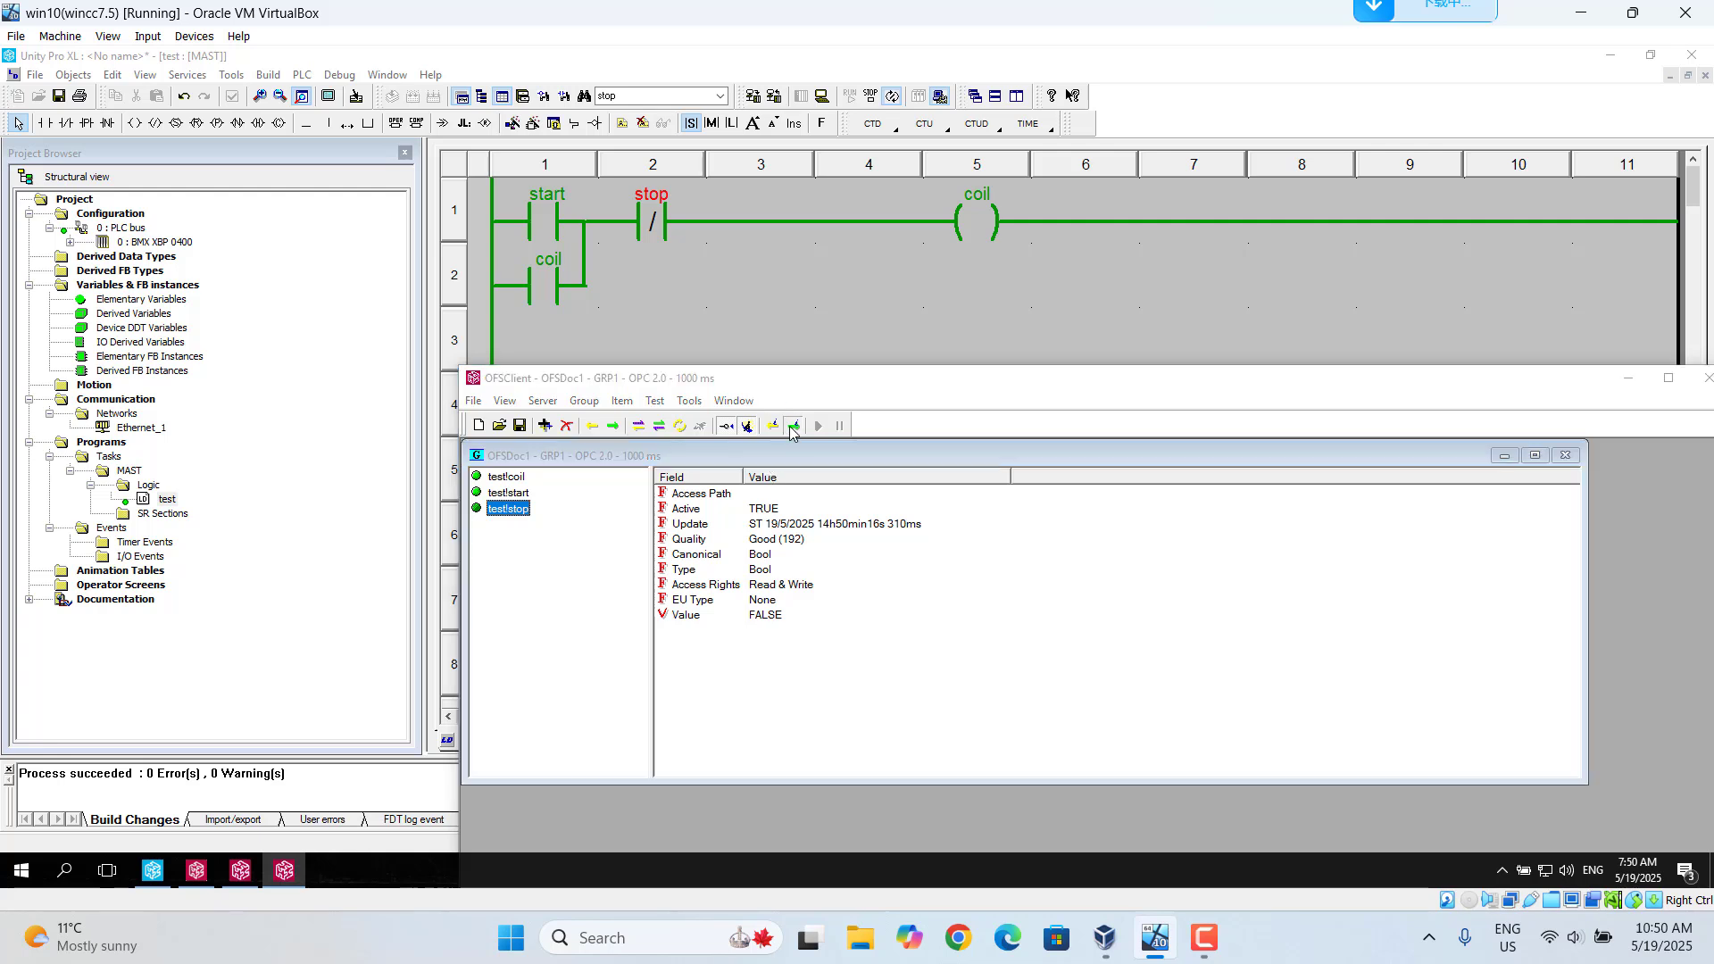
text(1)
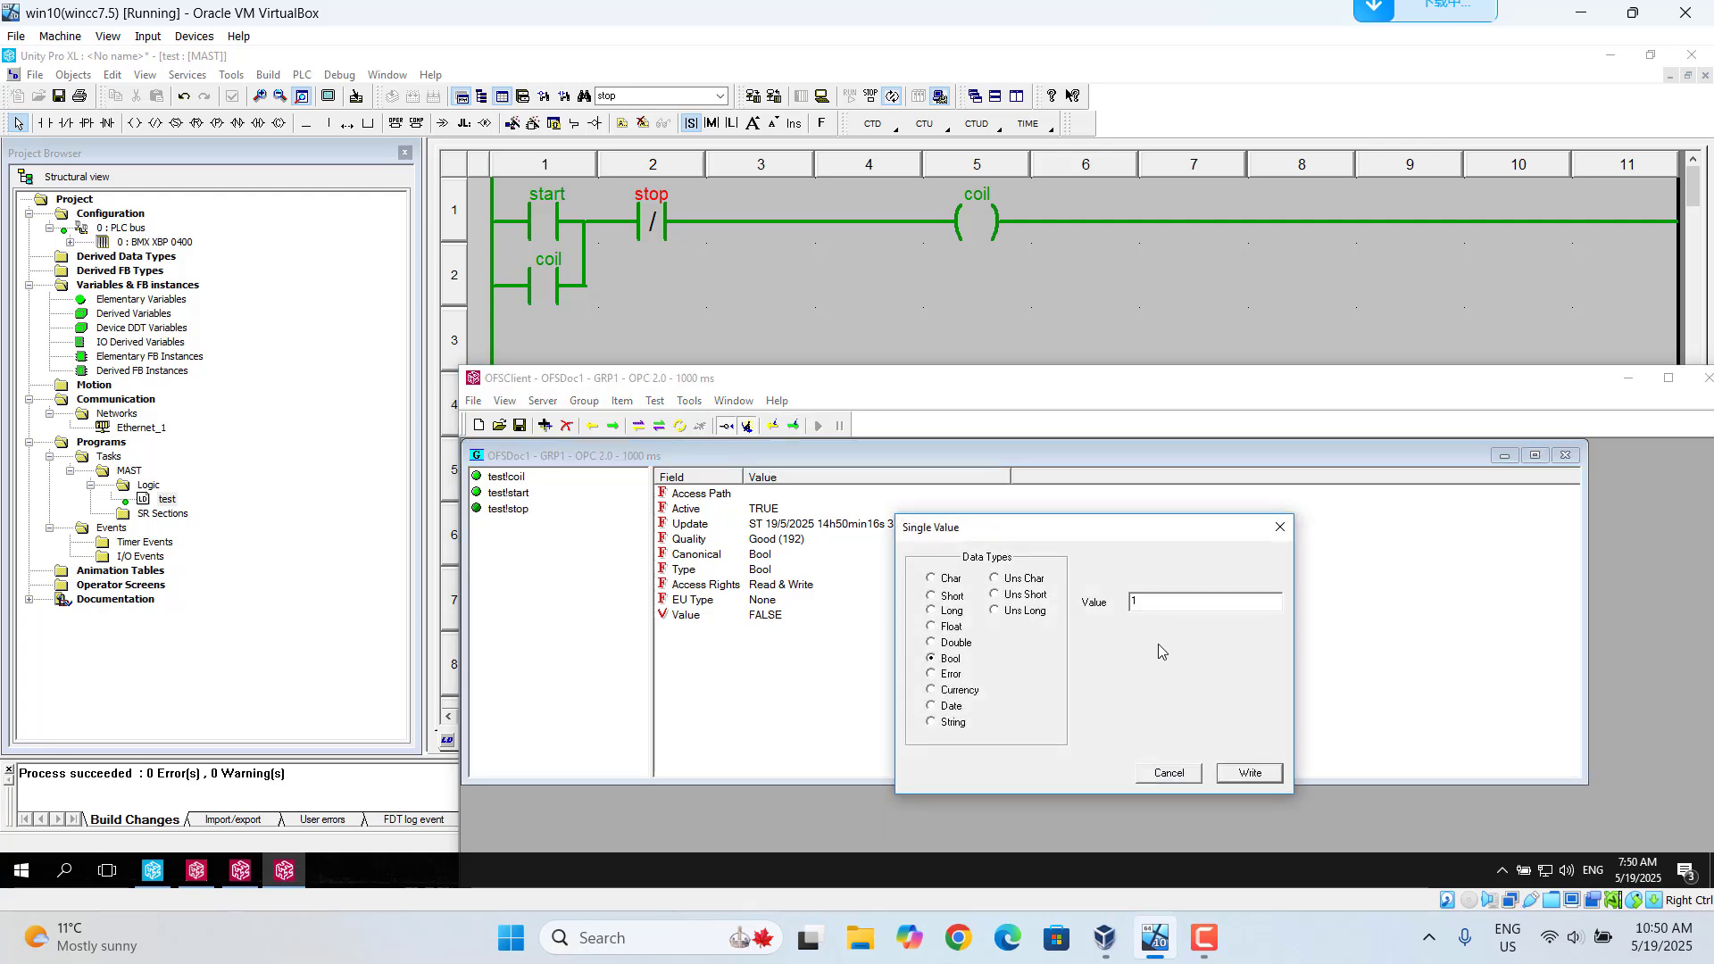
click(1252, 775)
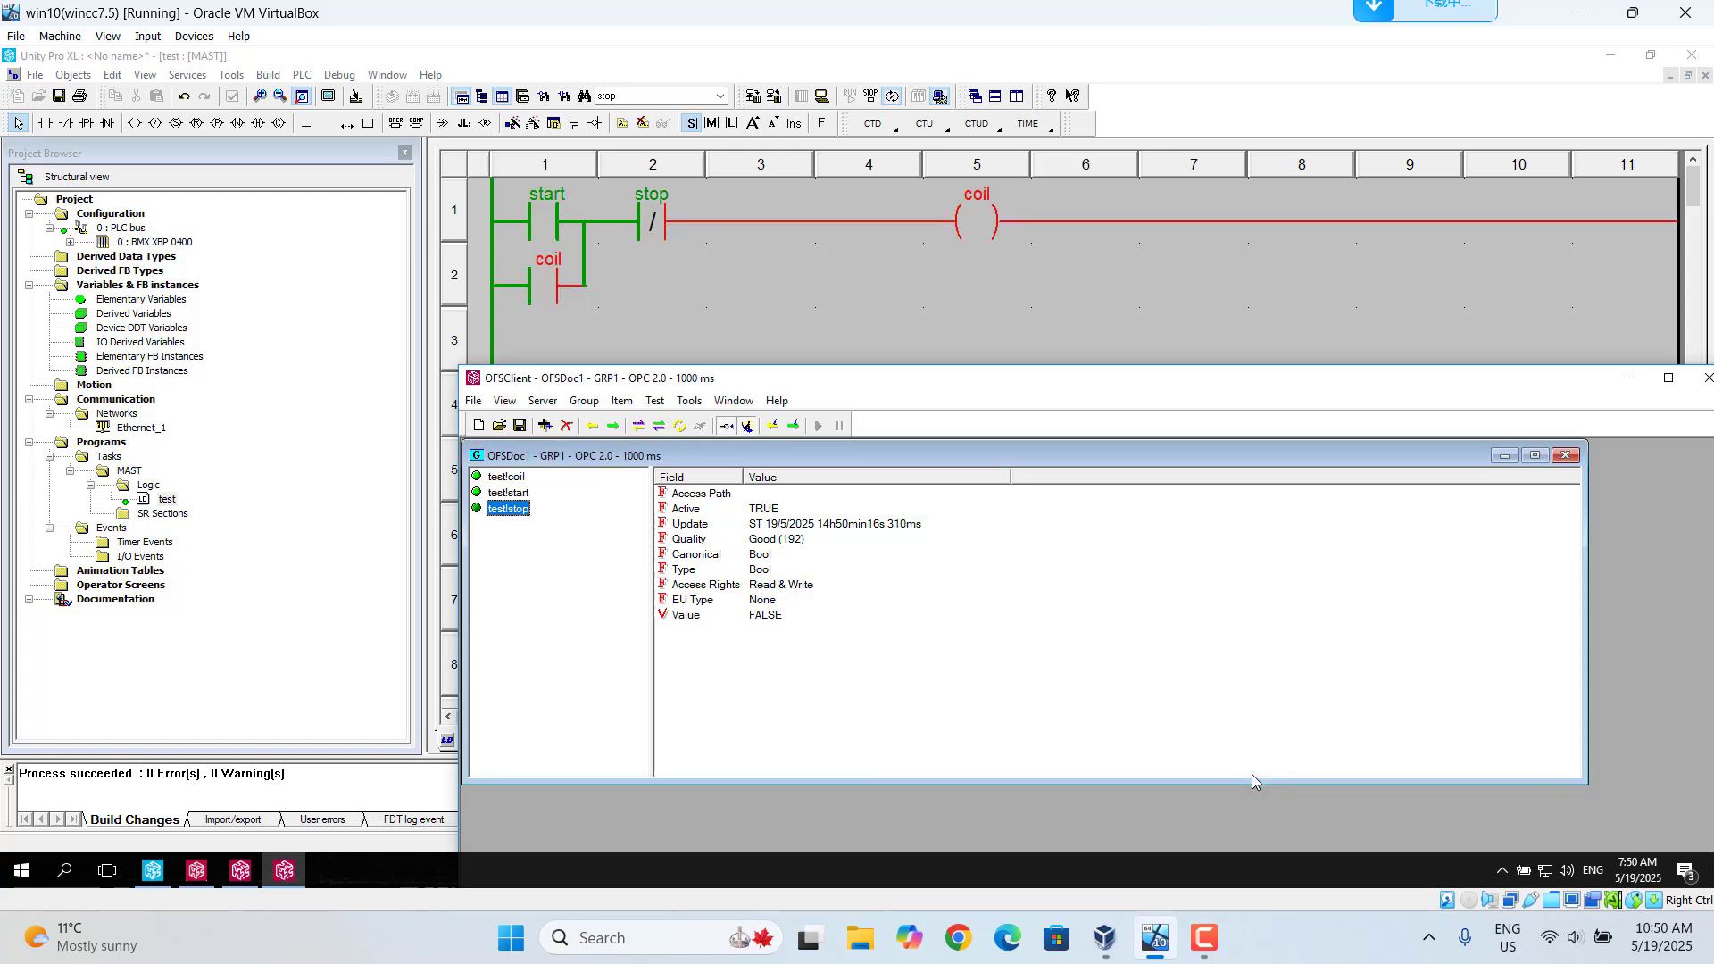
Write the Bool value 0 to the start item
click(516, 497)
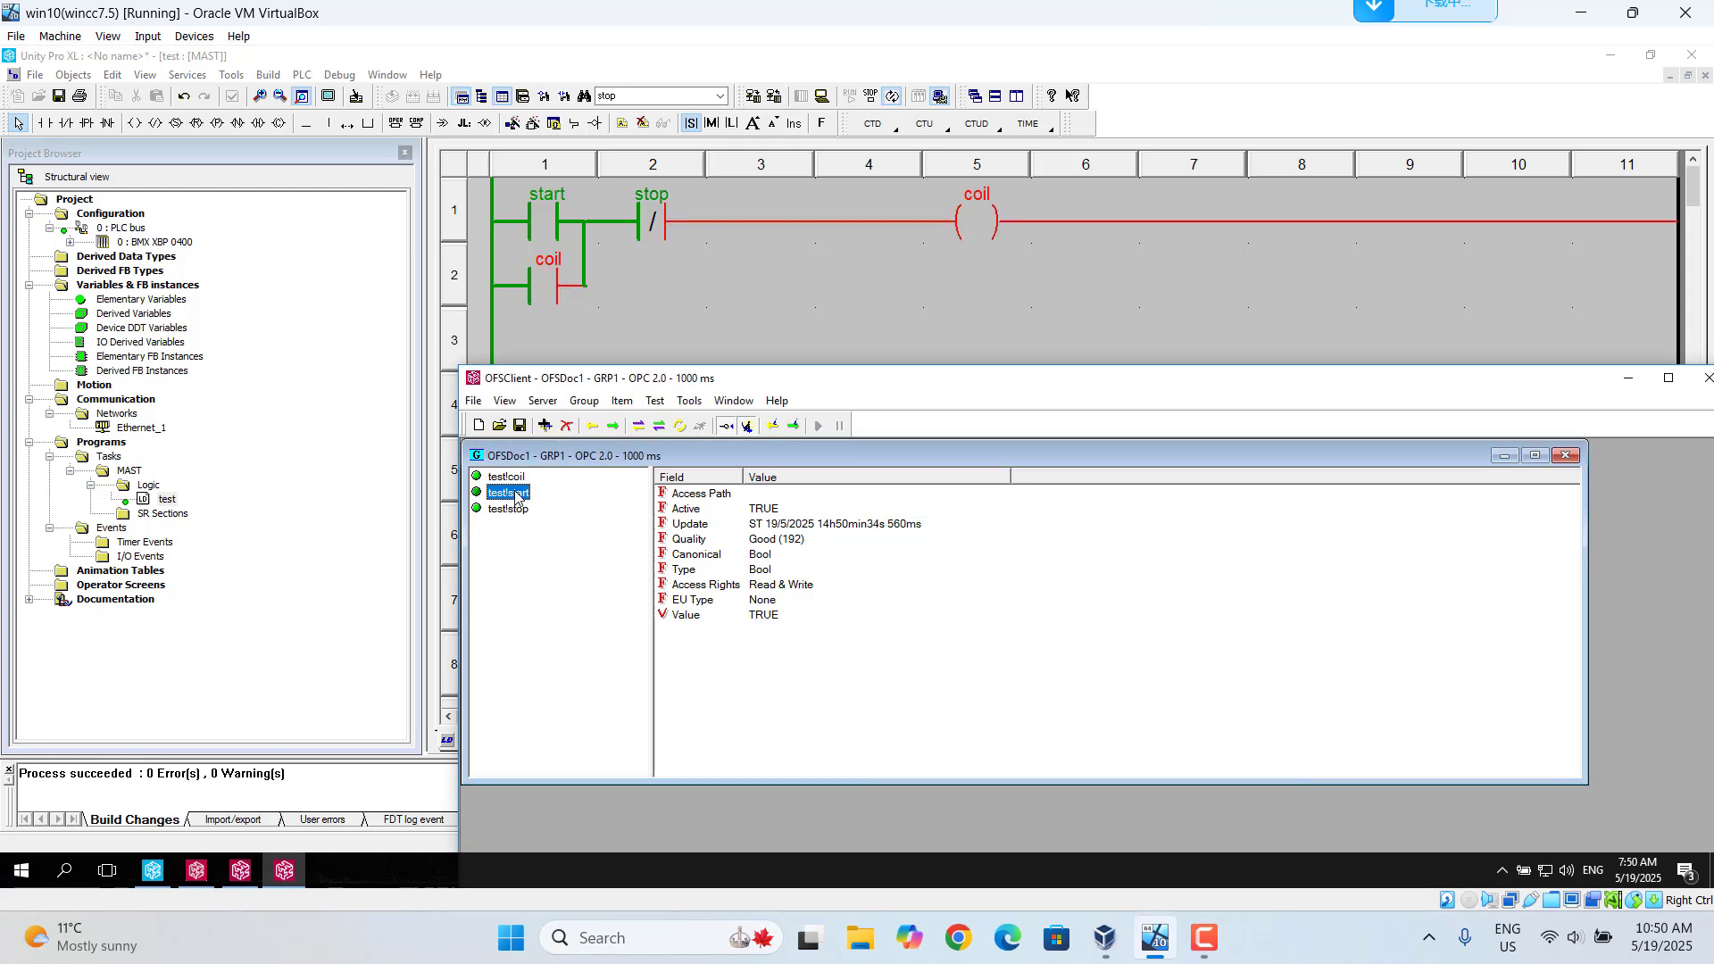
click(793, 425)
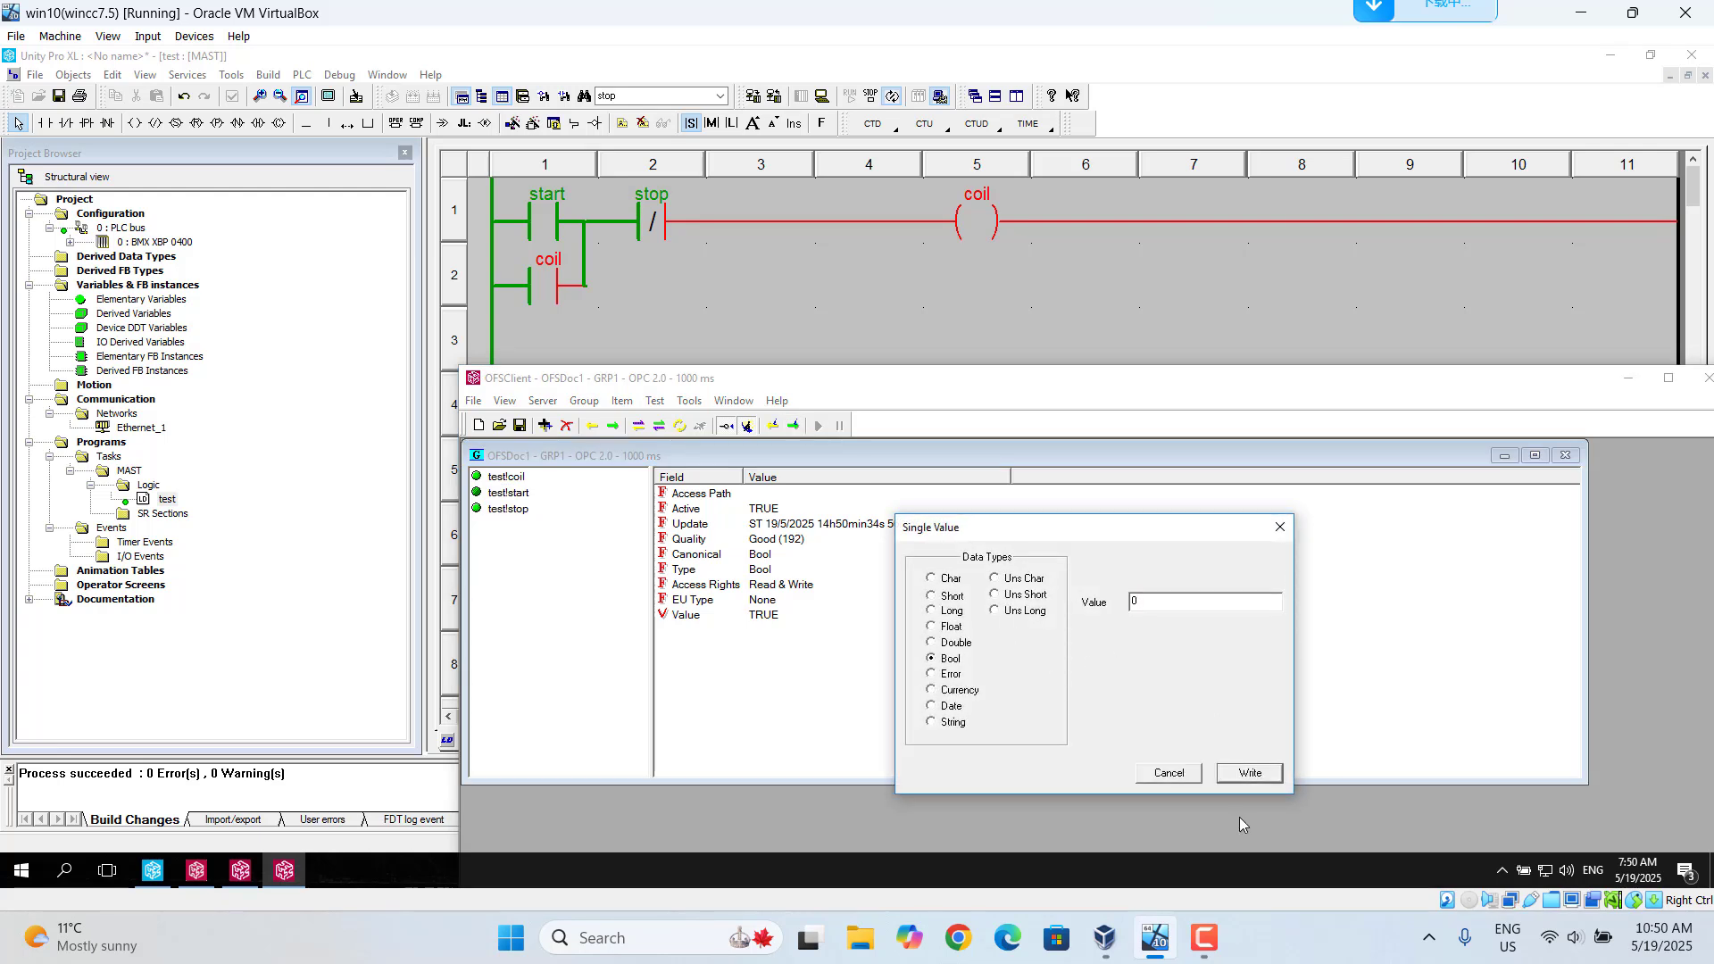
click(1254, 773)
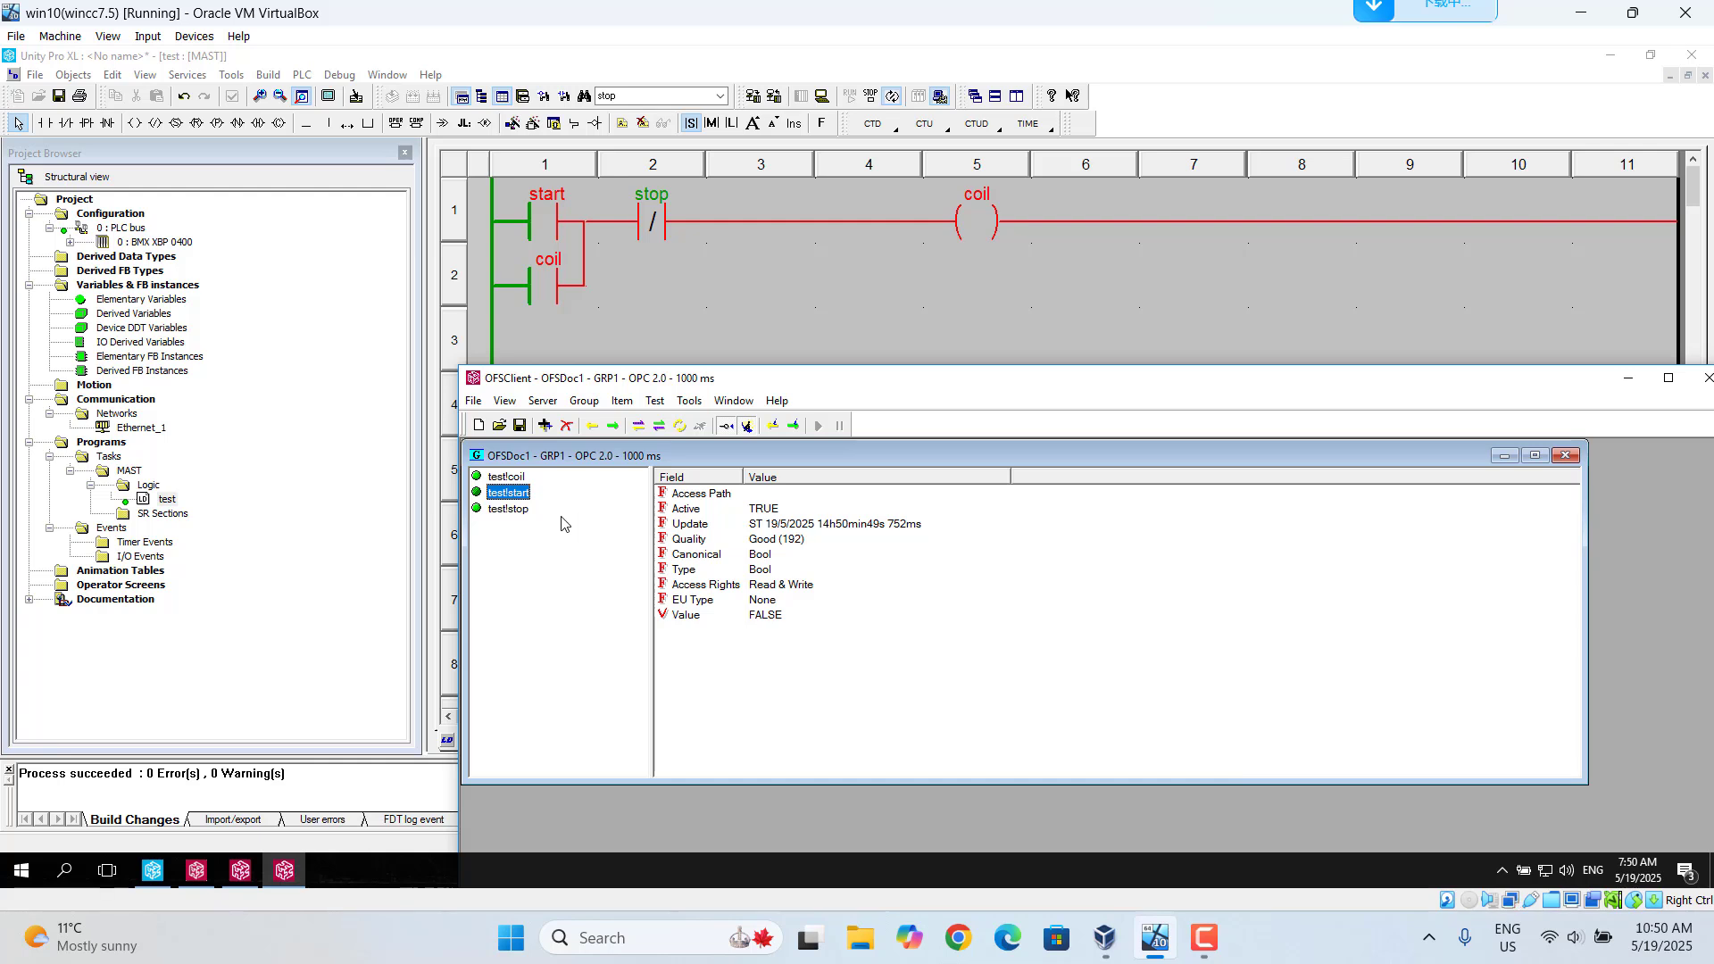
Write the Bool value 0 to the stop item to release the stop condition
click(513, 508)
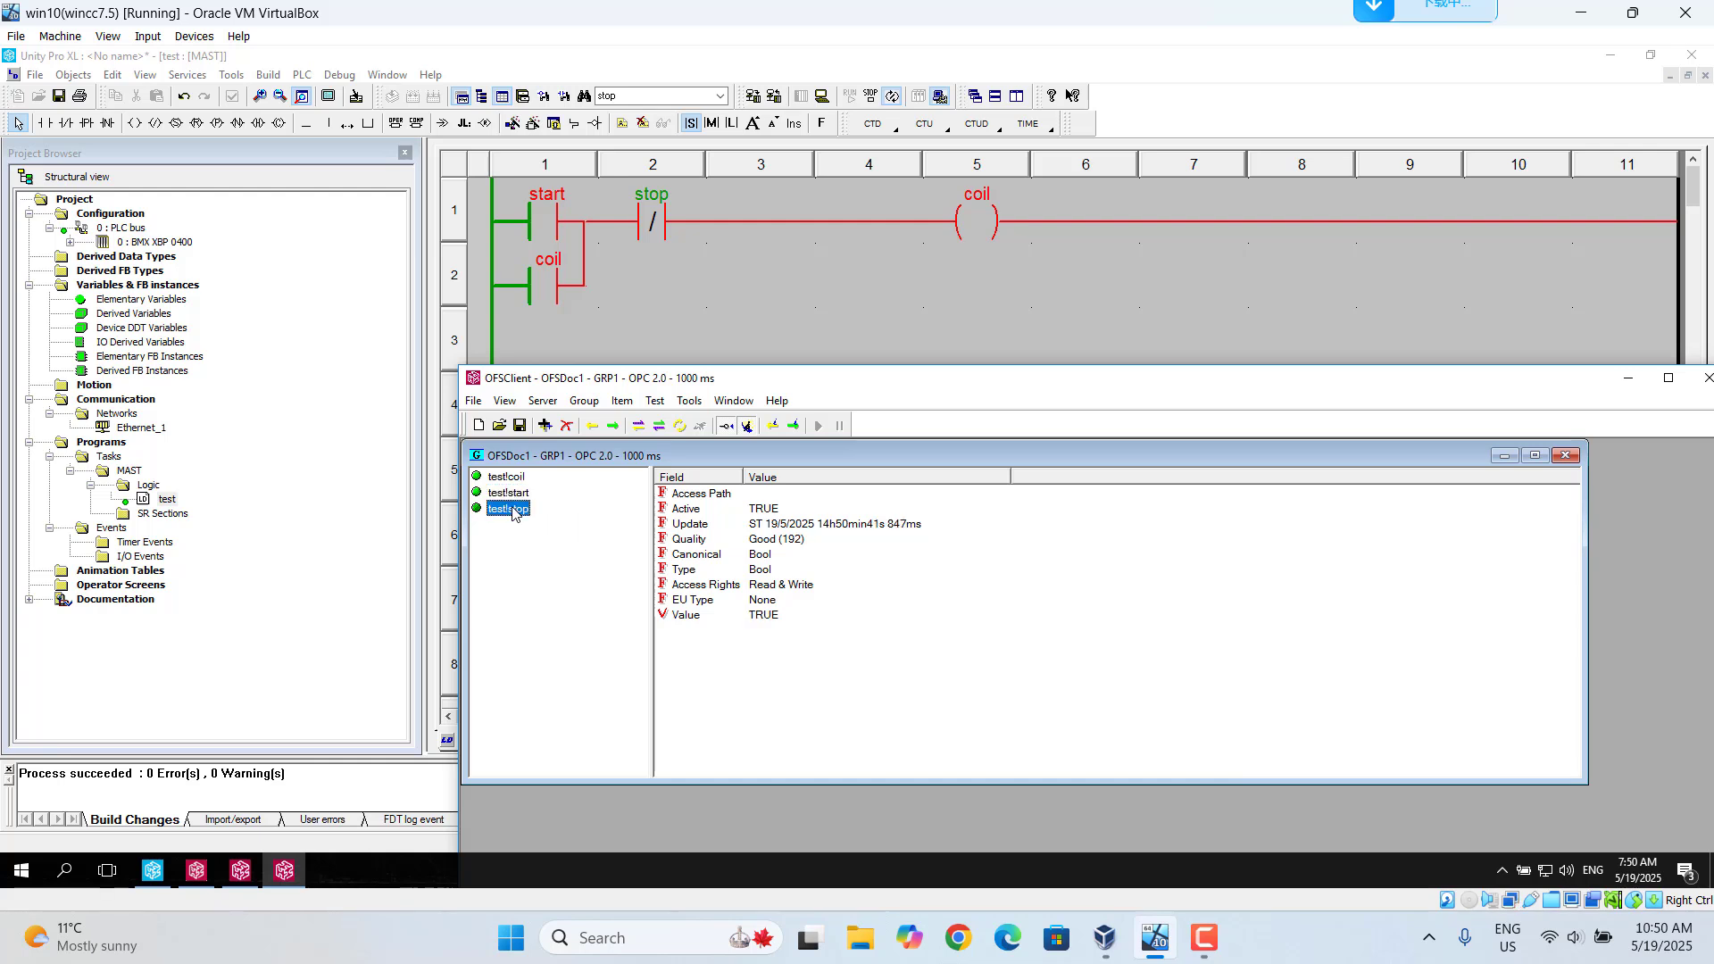
click(794, 426)
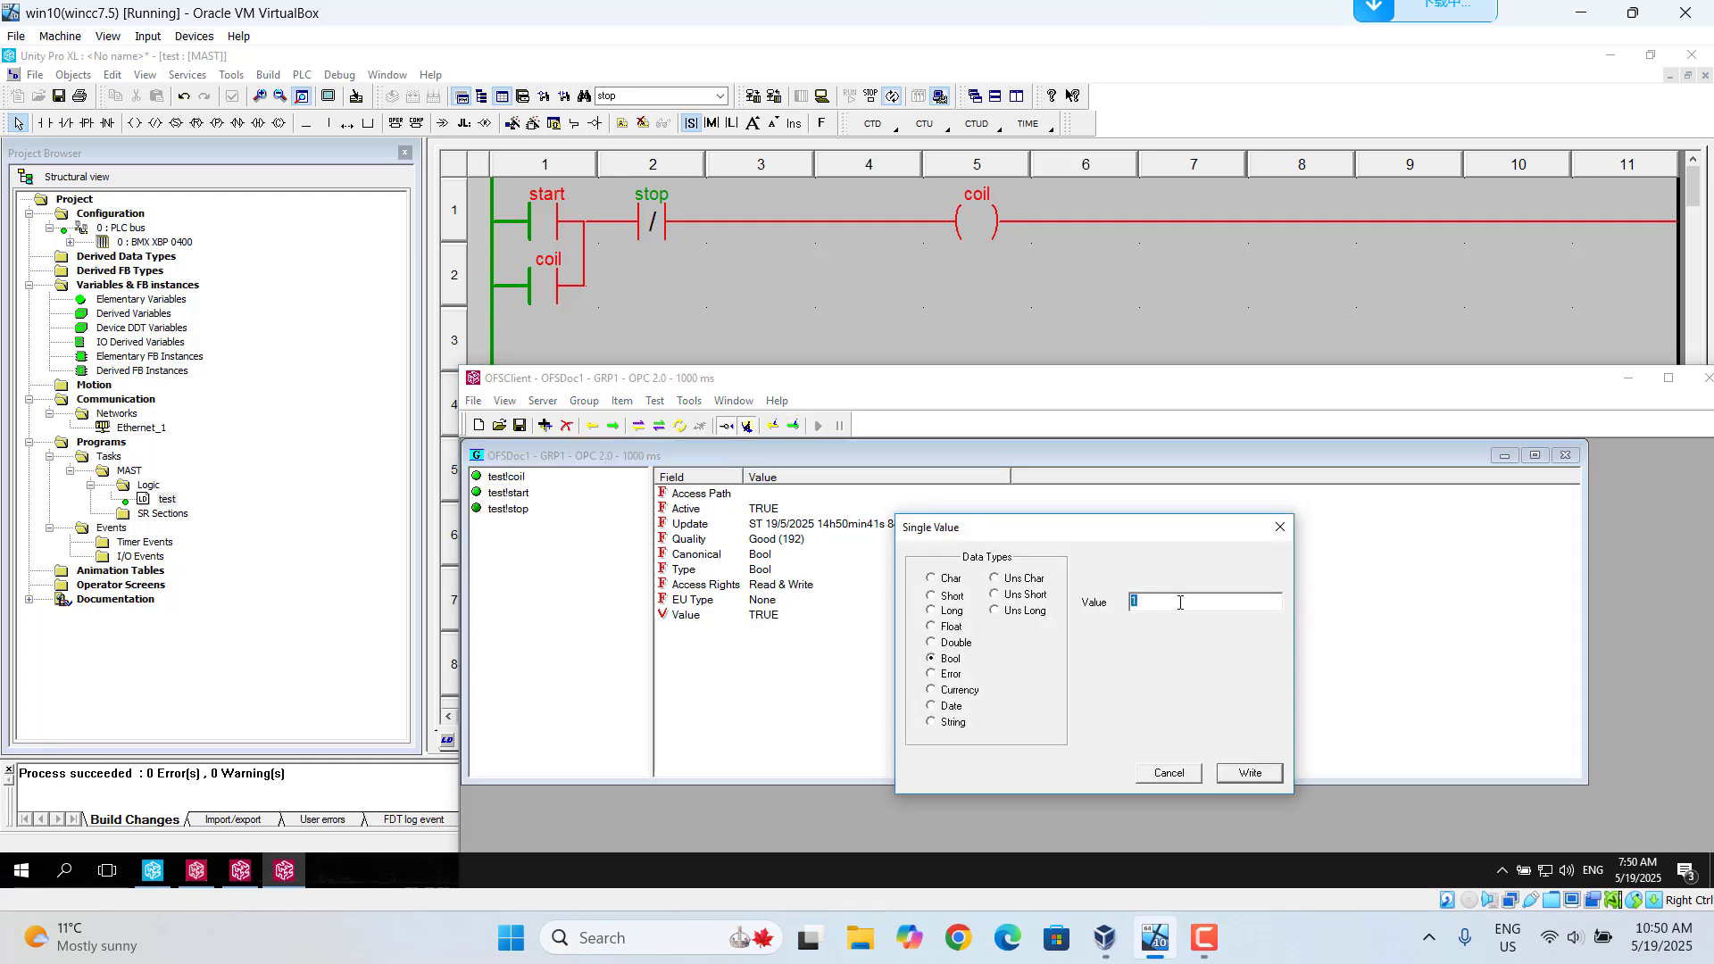
text(0)
click(1251, 773)
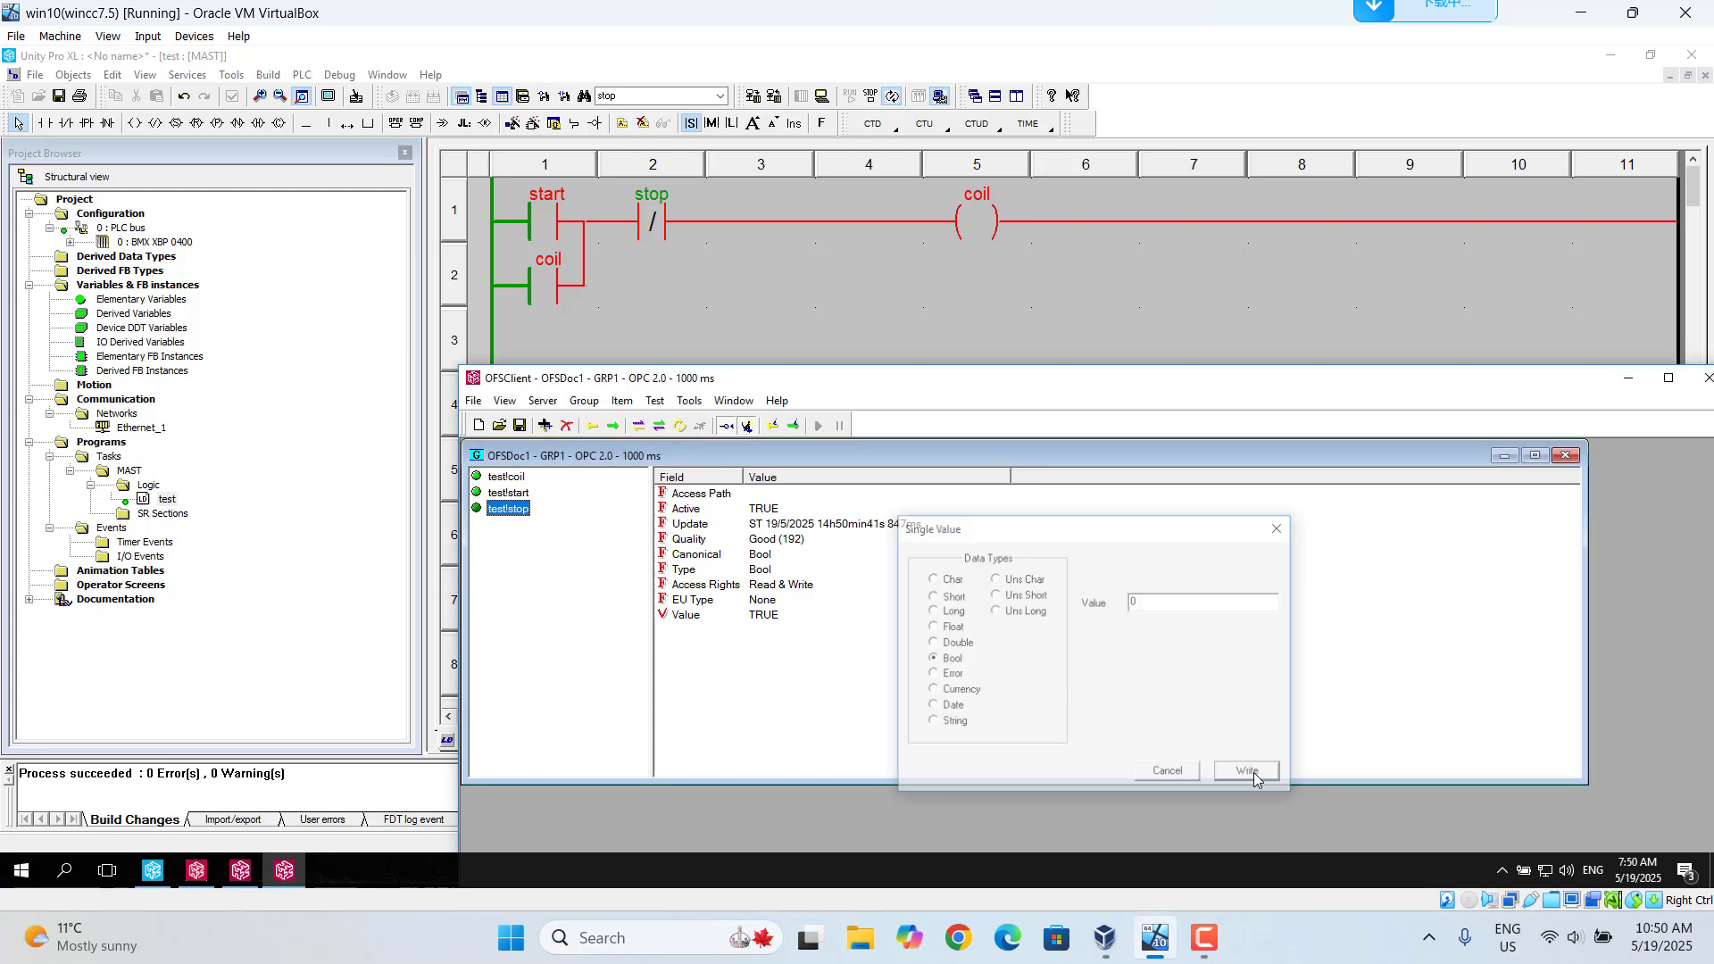
Write the Bool value 1 to the start item again to energize the coil
click(513, 493)
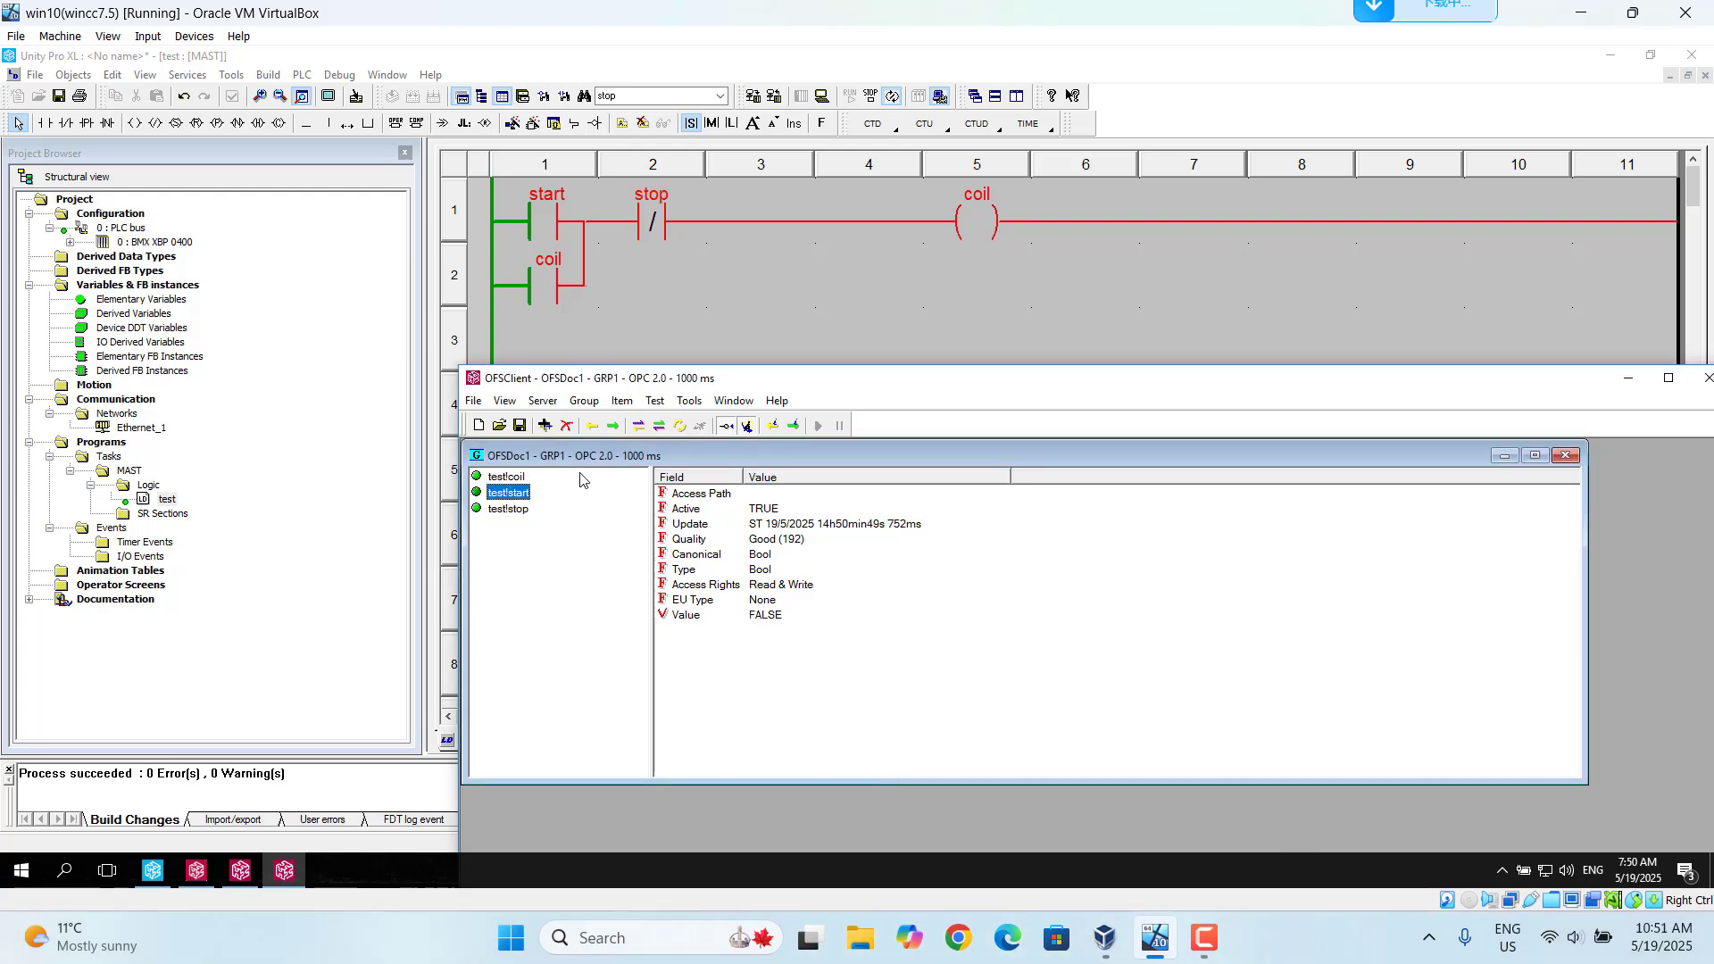
click(794, 427)
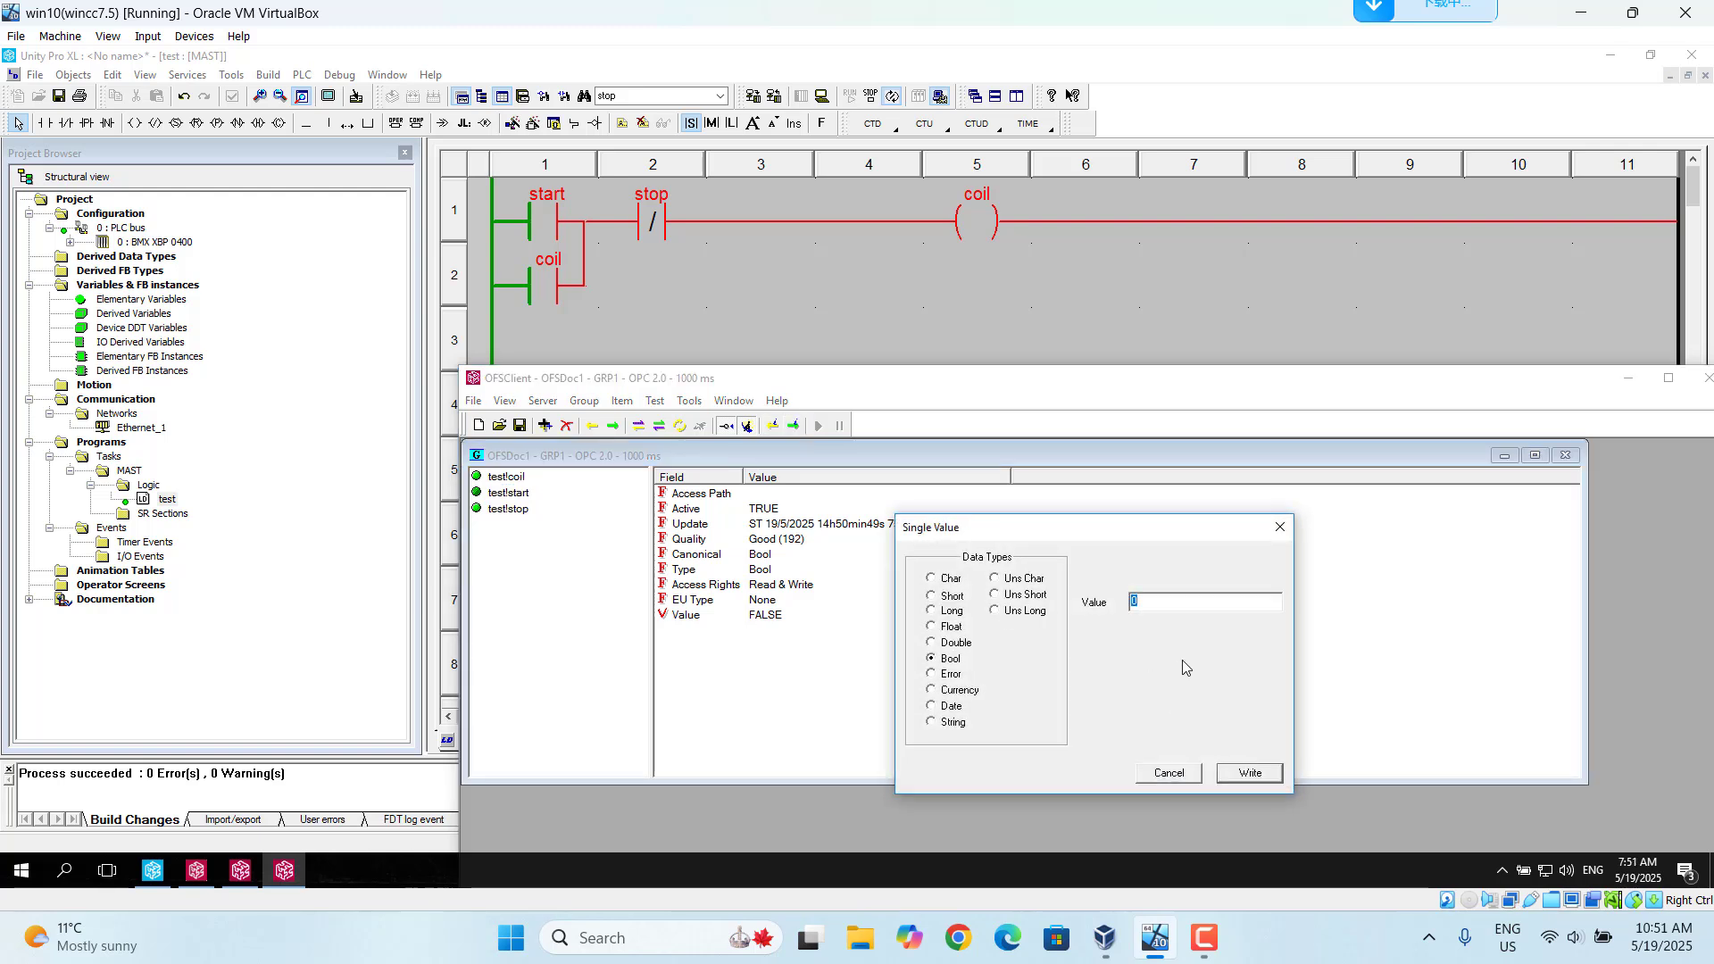
text(1)
click(1246, 776)
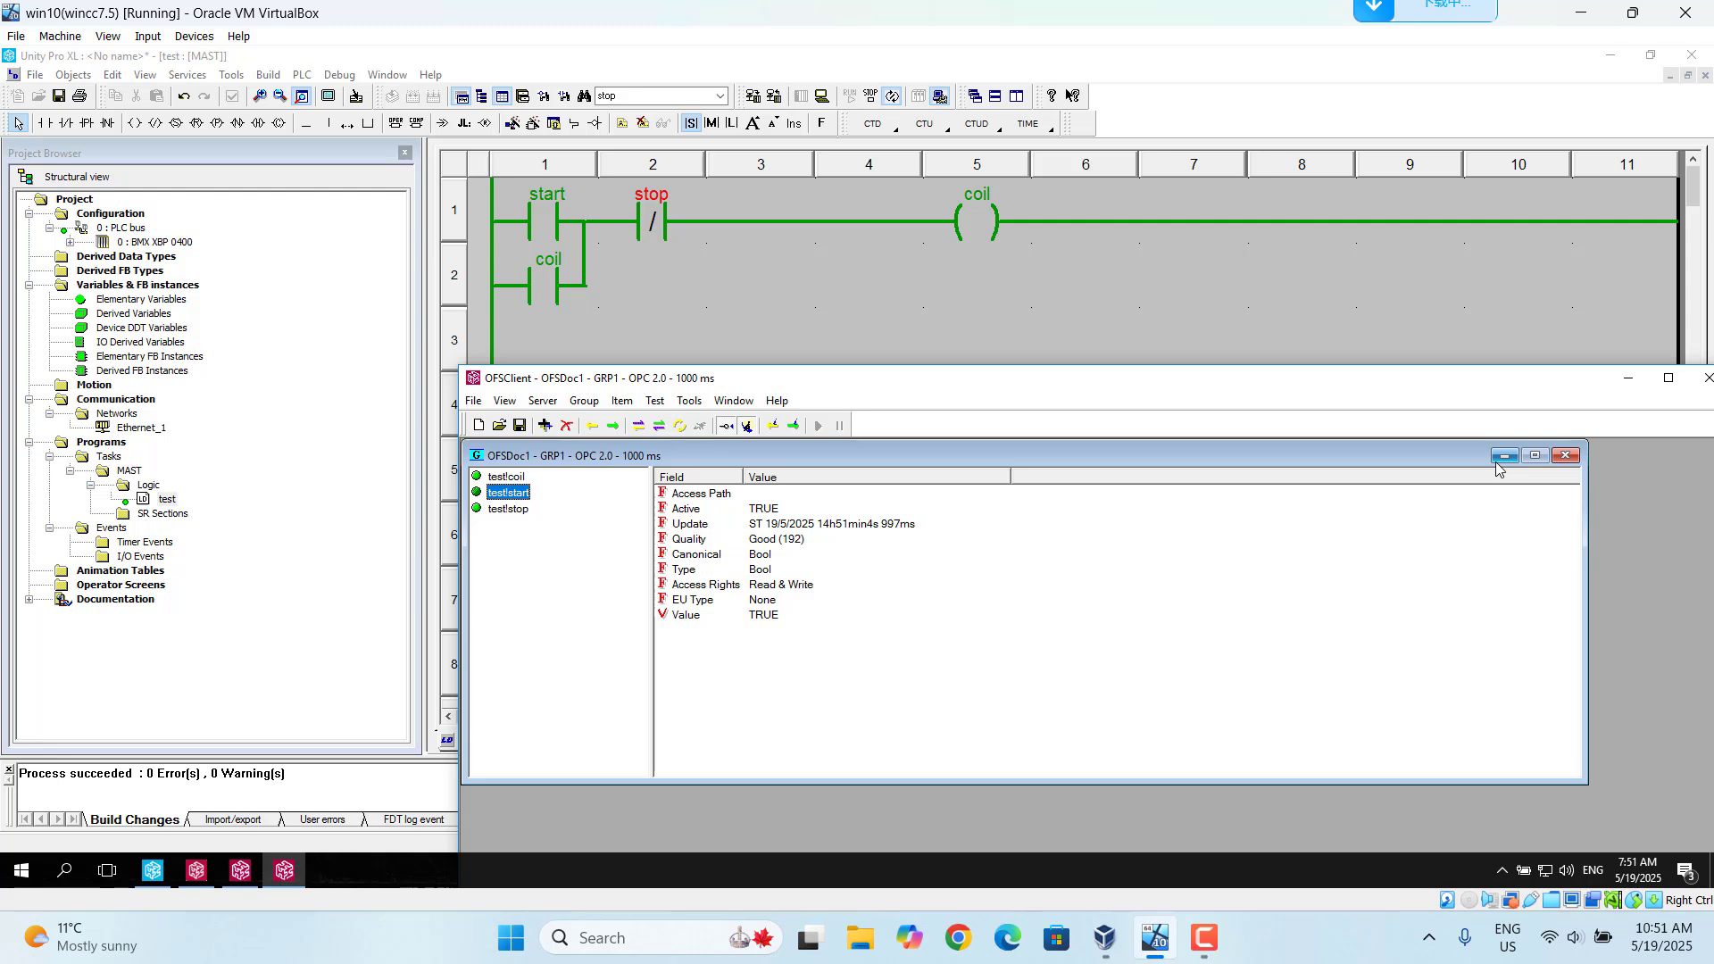
click(1205, 944)
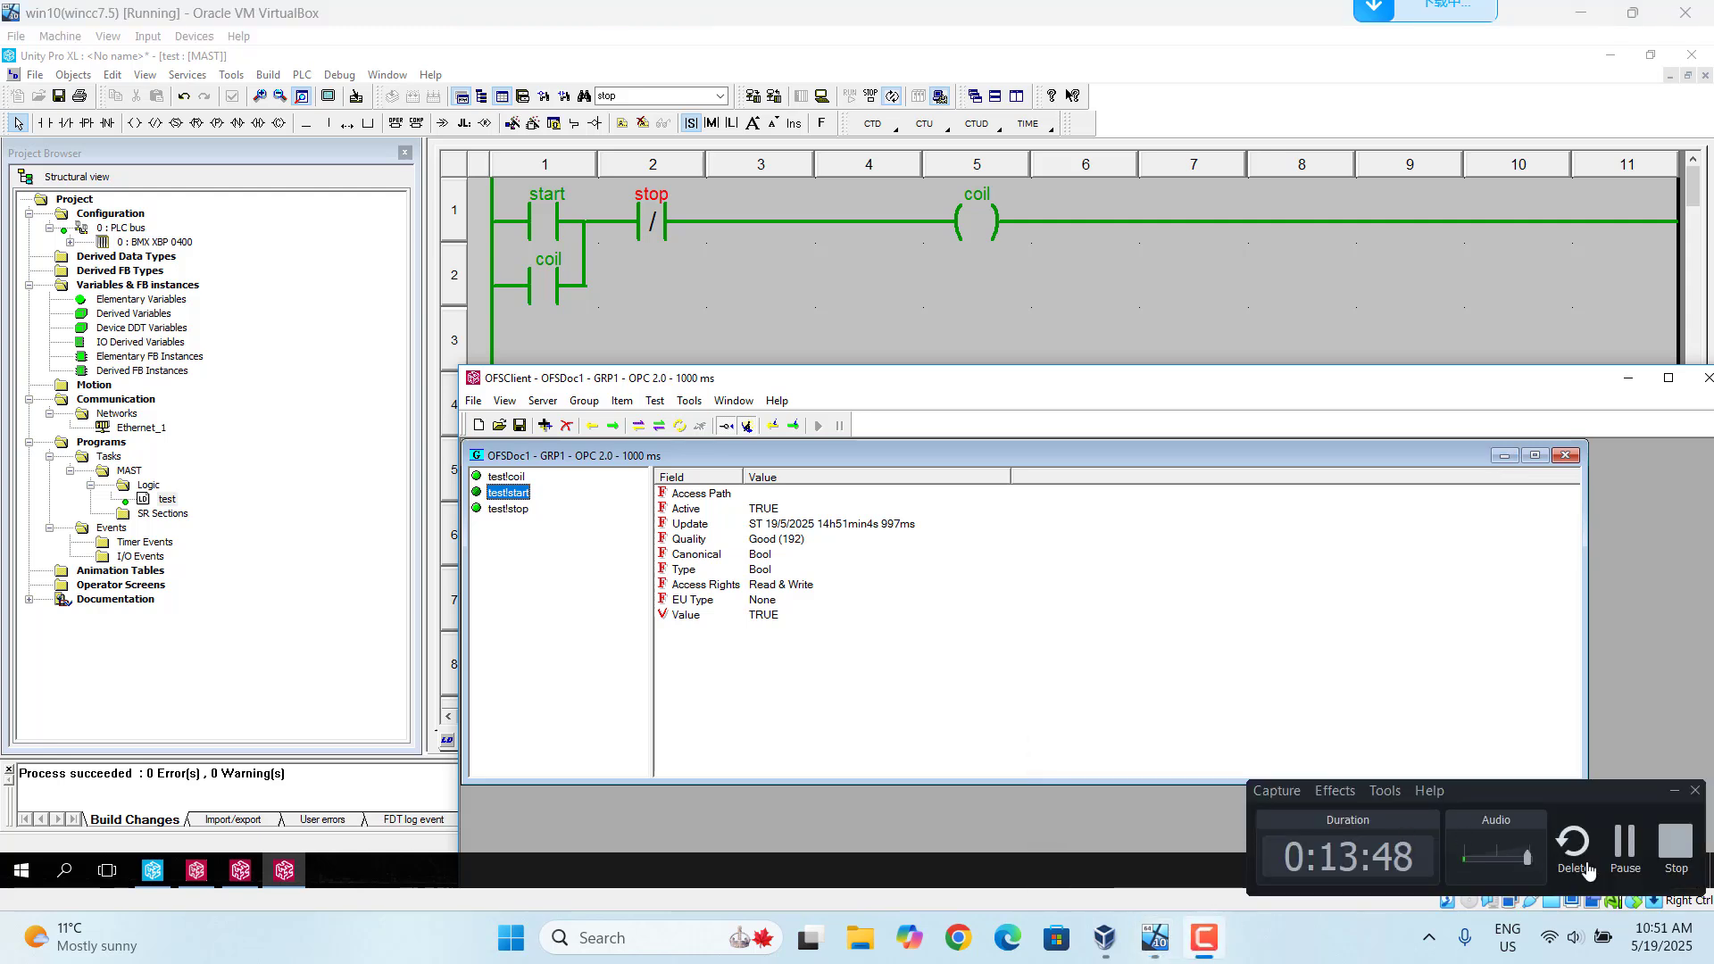